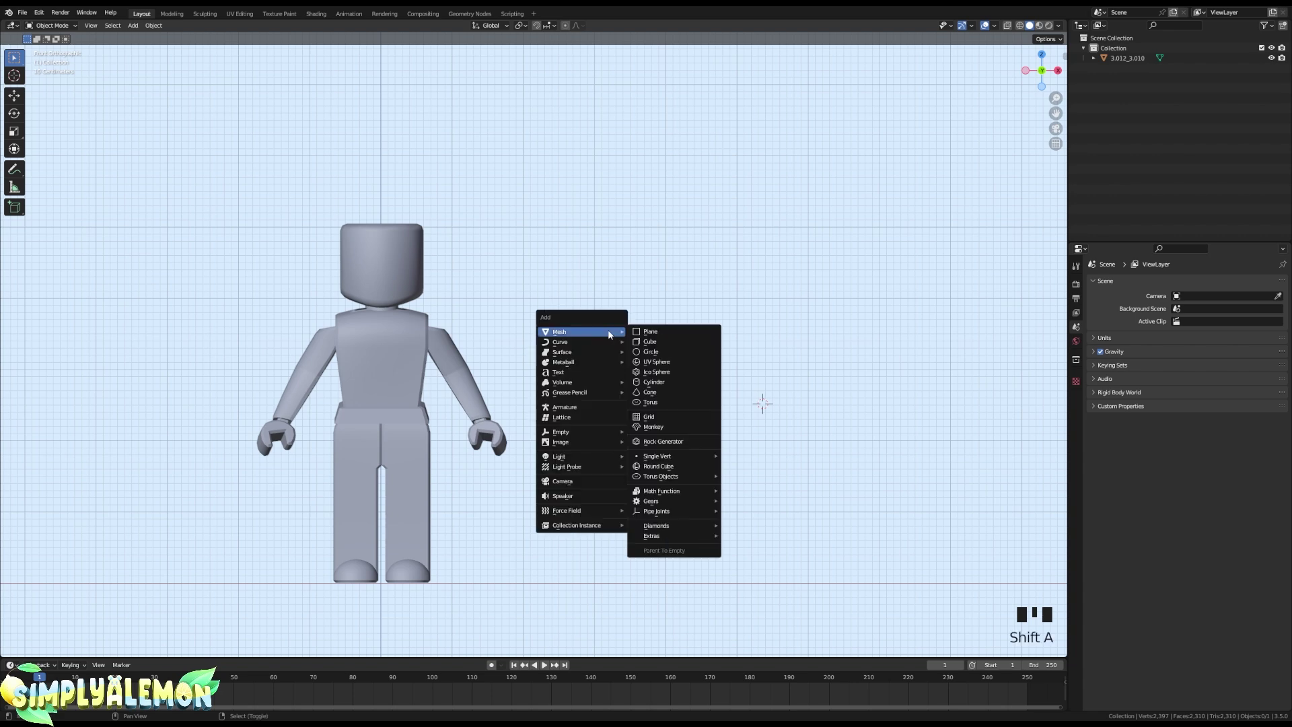
- Add a cube beside the character's head and shoulders, scaled down to about 0.26 of its size
left_click(646, 342)
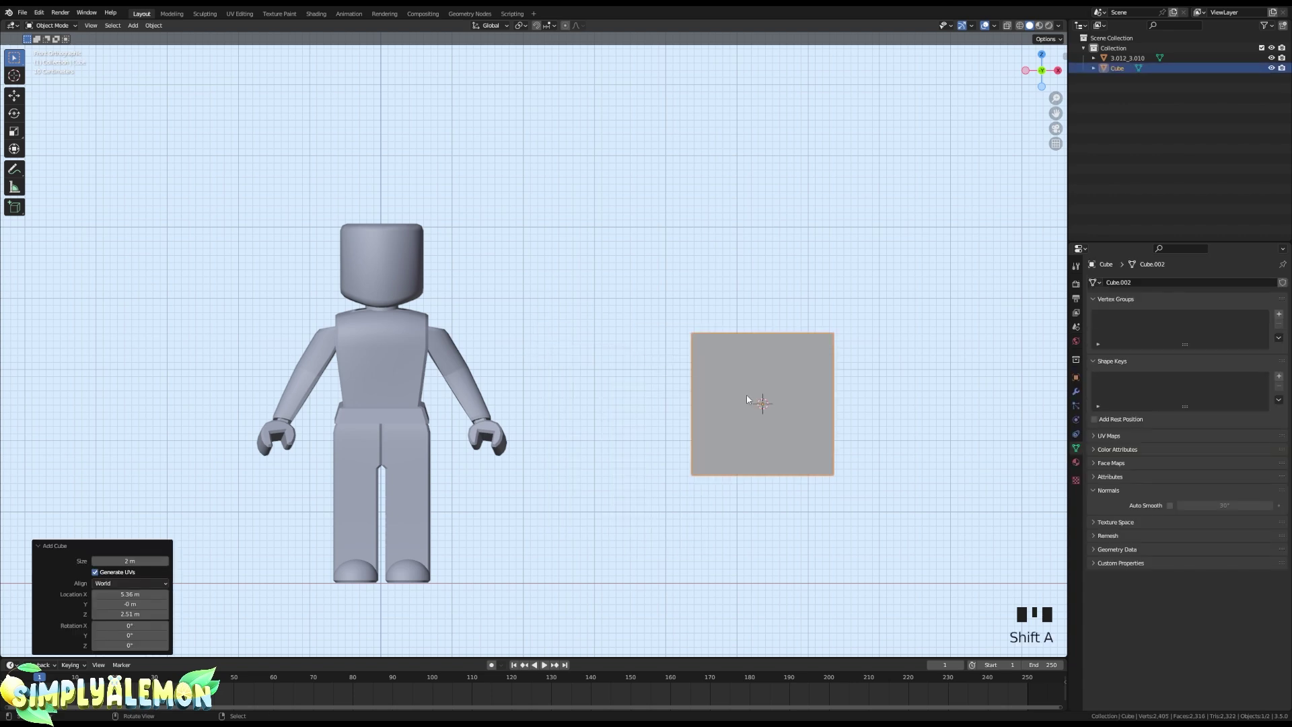
key("g")
left_click(811, 345)
key("s")
left_click(677, 317)
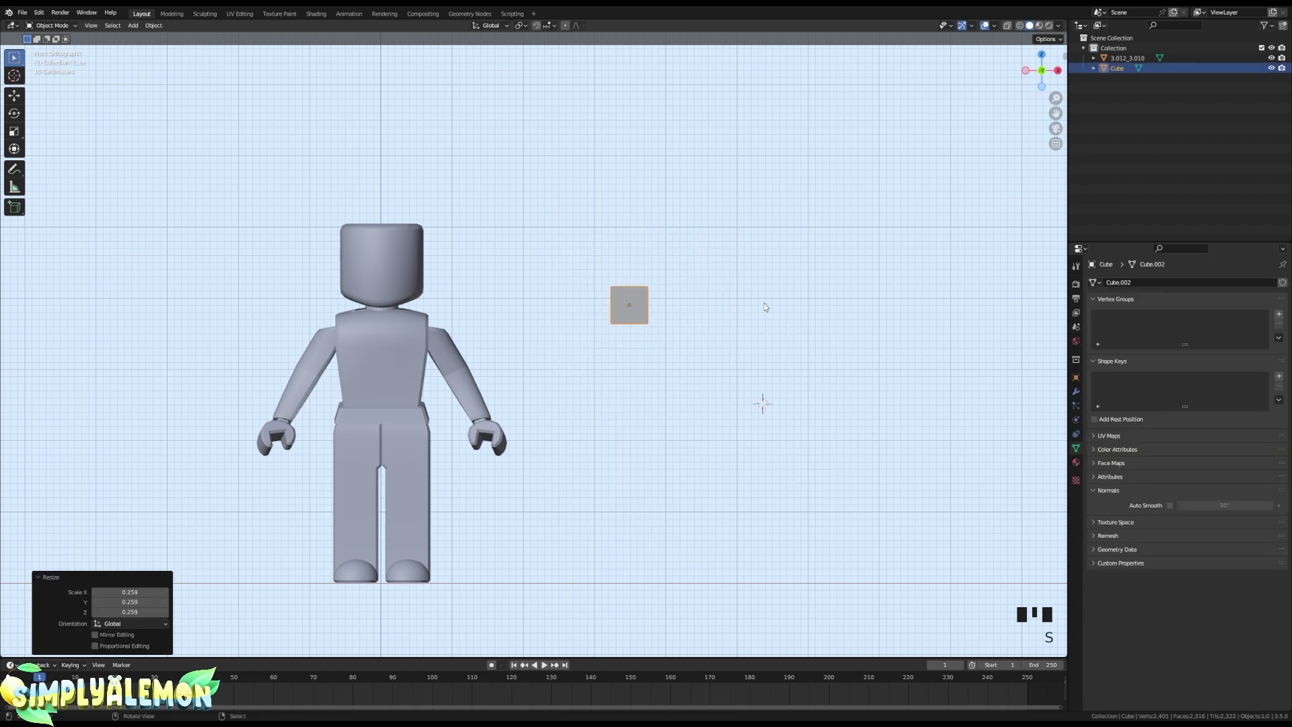
- Scale the cube down slightly to about 0.915 and shift it a little lower and farther from the character
scroll(764, 306, "up", 1)
middle_click_drag(764, 307, 680, 378, "shift")
key("s")
left_click(677, 368)
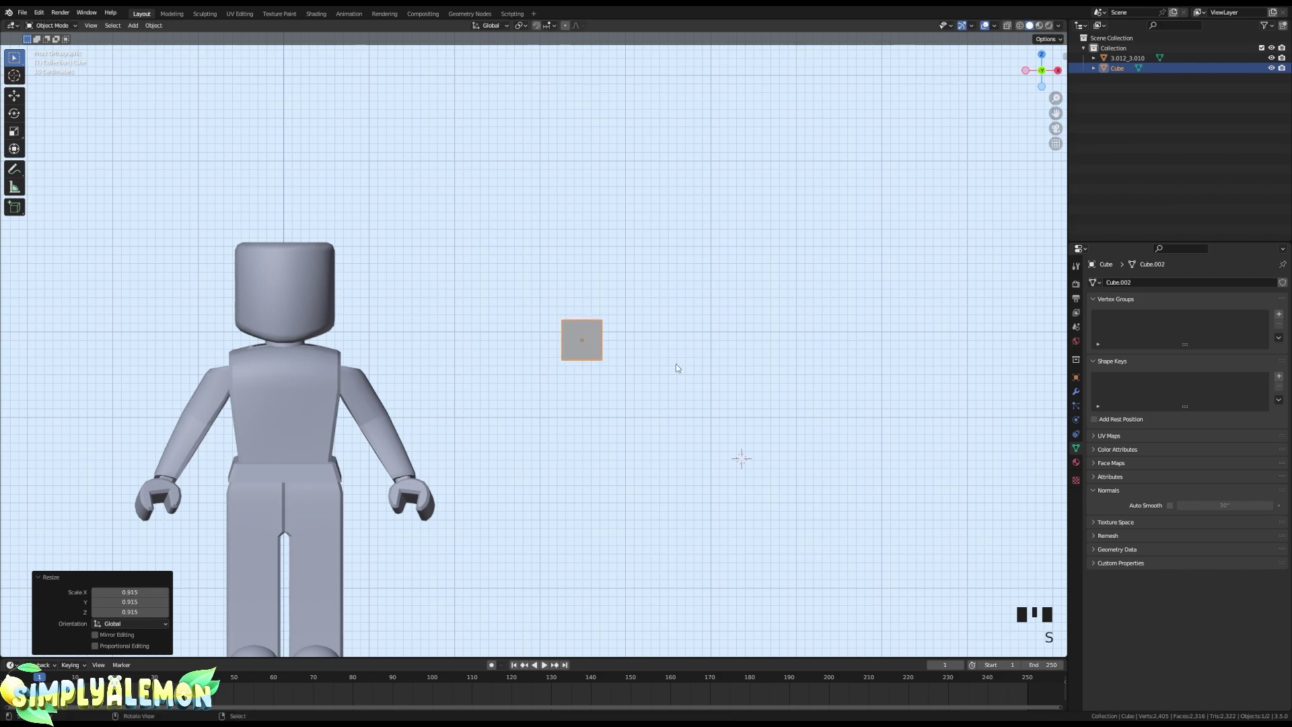
key("g")
left_click(753, 364)
left_click(753, 365)
scroll(752, 363, "up", 2)
scroll(744, 364, "down", 2)
middle_click_drag(713, 376, 702, 325, "shift")
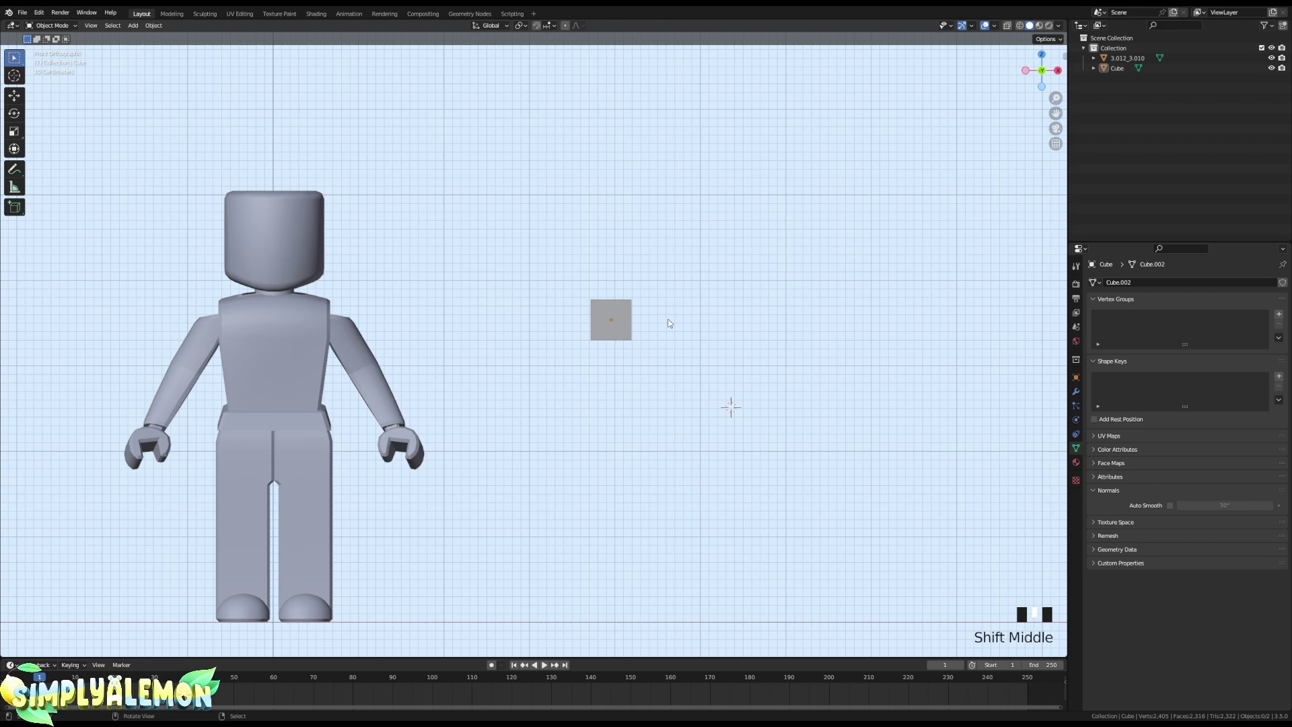
- Add a UV sphere with 14 segments and 8 rings
key("shift+a")
mouse_move(667, 317)
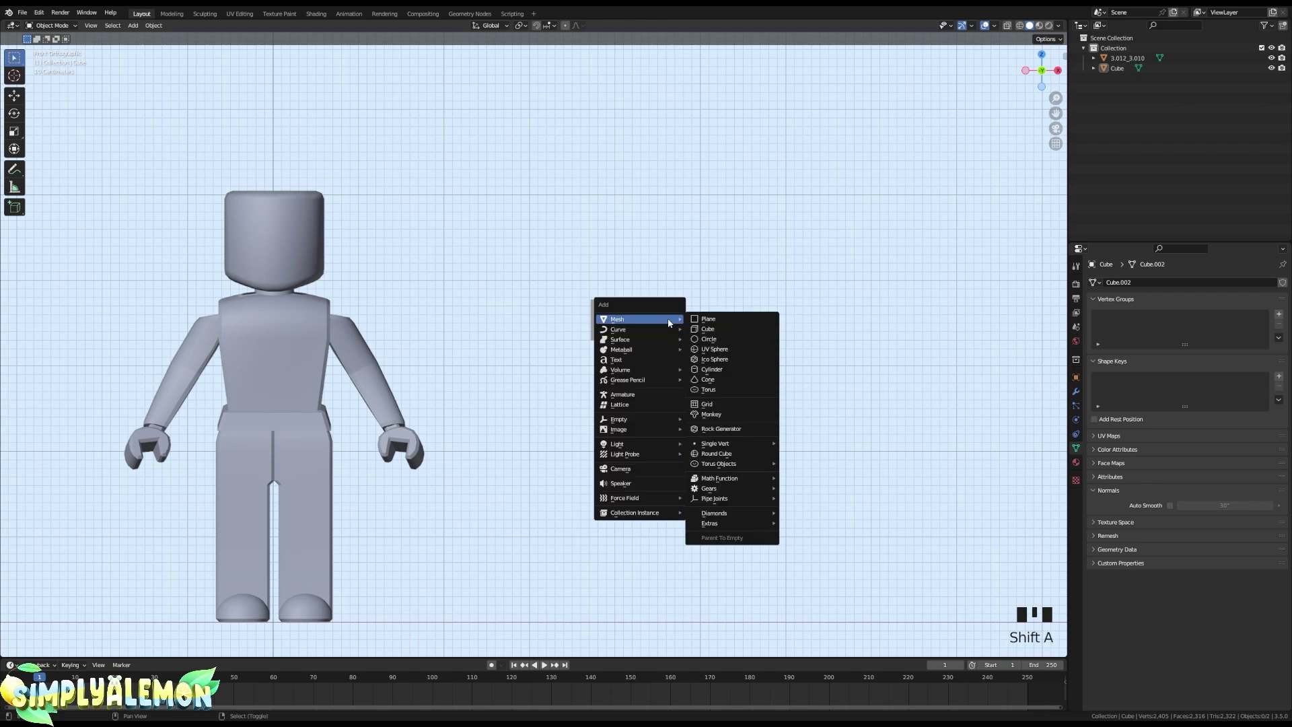
left_click(717, 350)
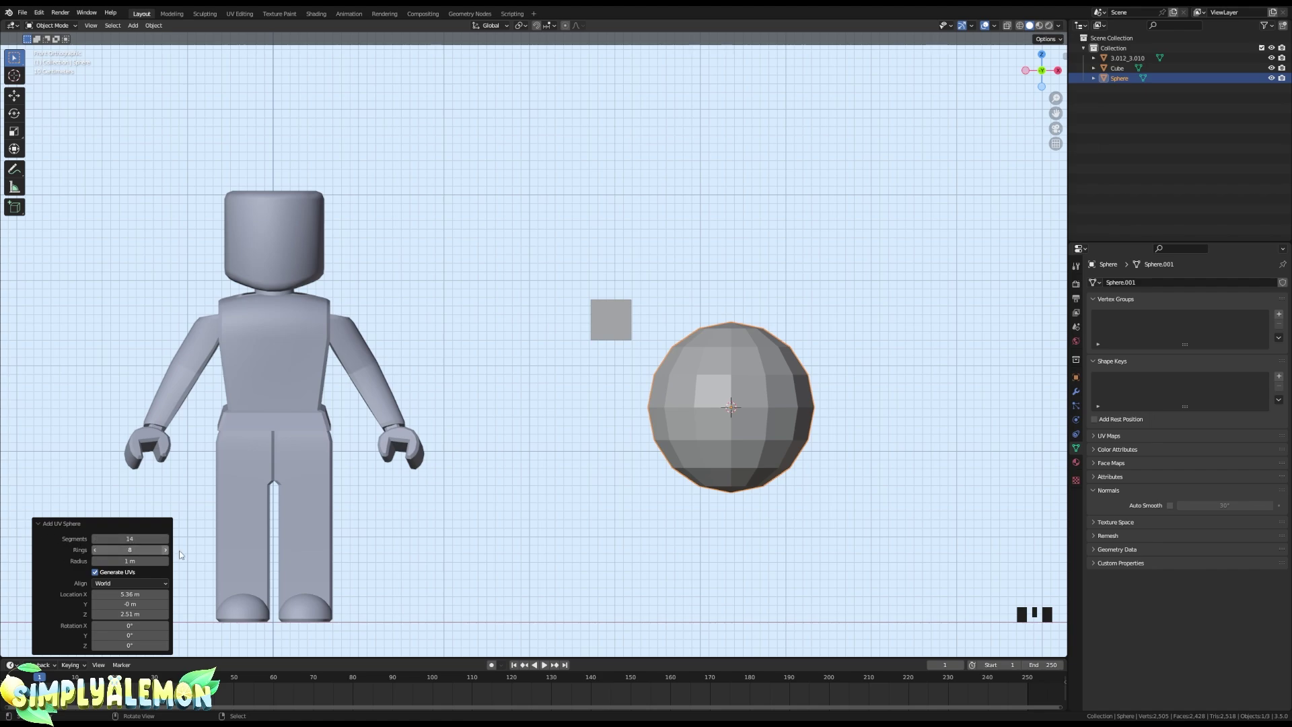
scroll(668, 468, "up", 1)
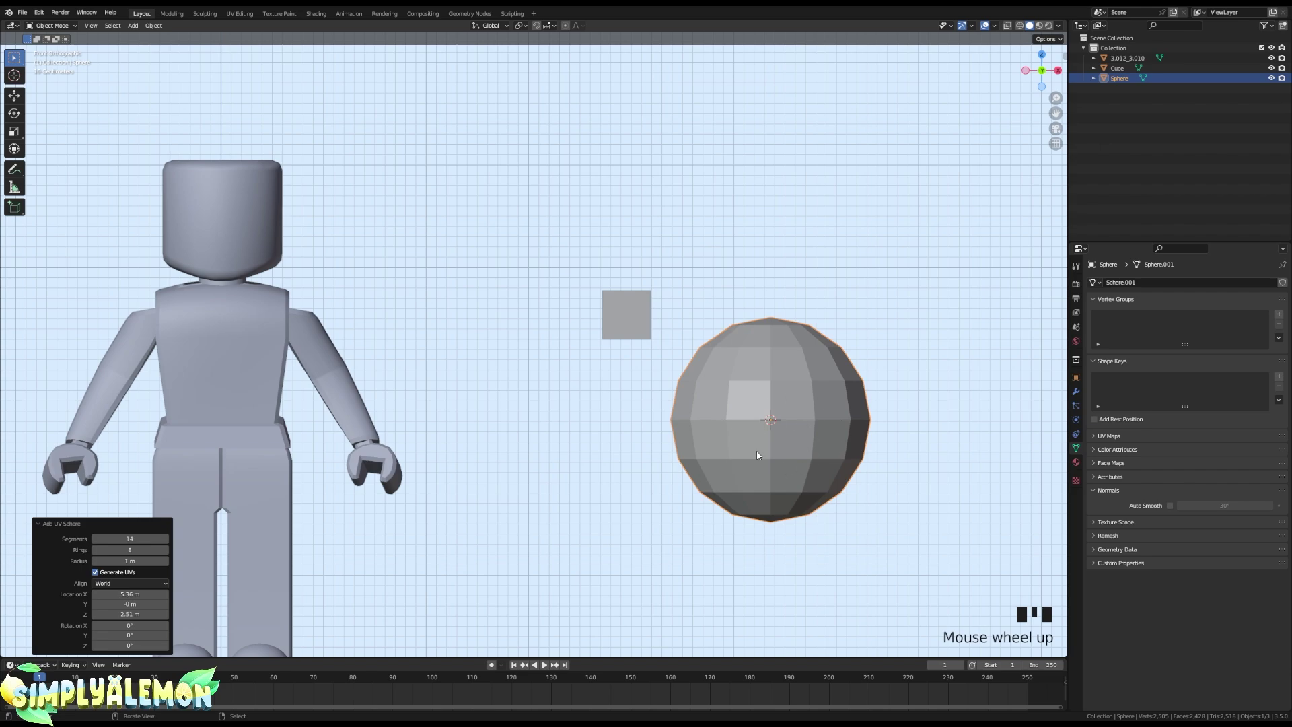
- Move the sphere up about 1.4 m and about 0.35 m toward the character
middle_click_drag(668, 468, 577, 514, "shift")
key("g")
left_click(686, 360)
scroll(785, 335, "up", 2)
scroll(785, 335, "down", 1)
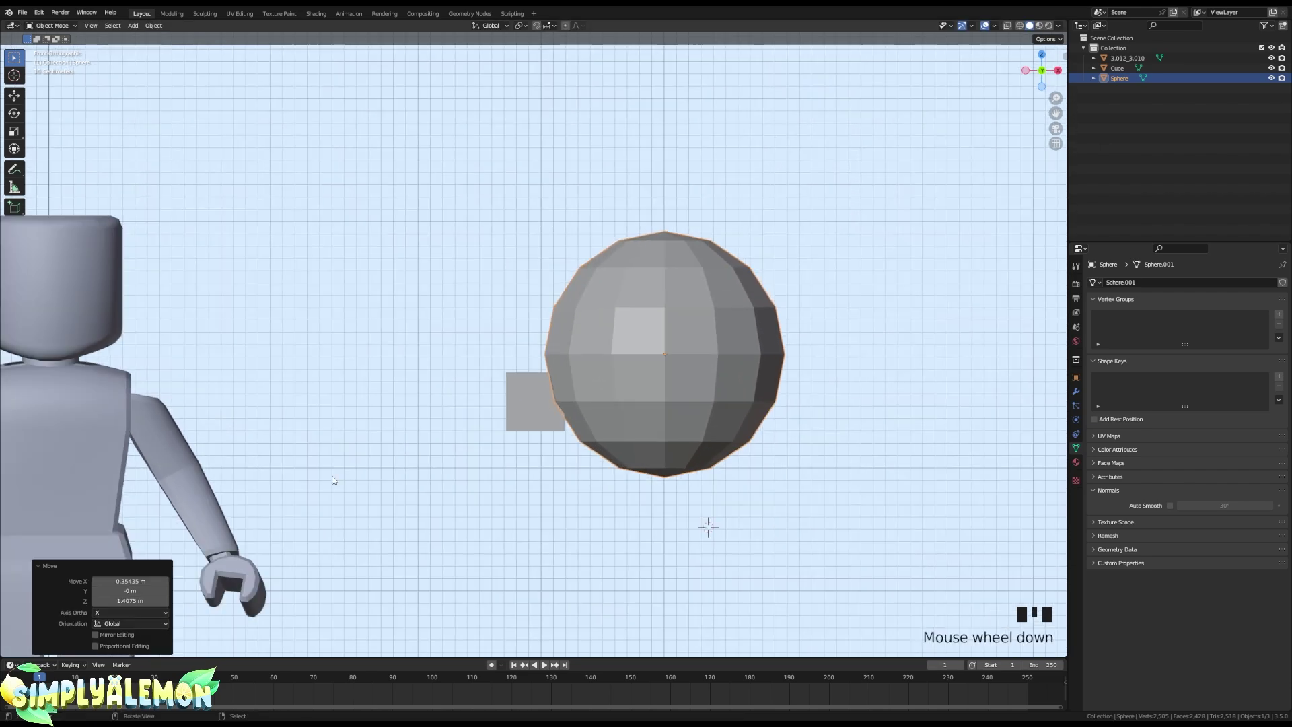
left_click(76, 569)
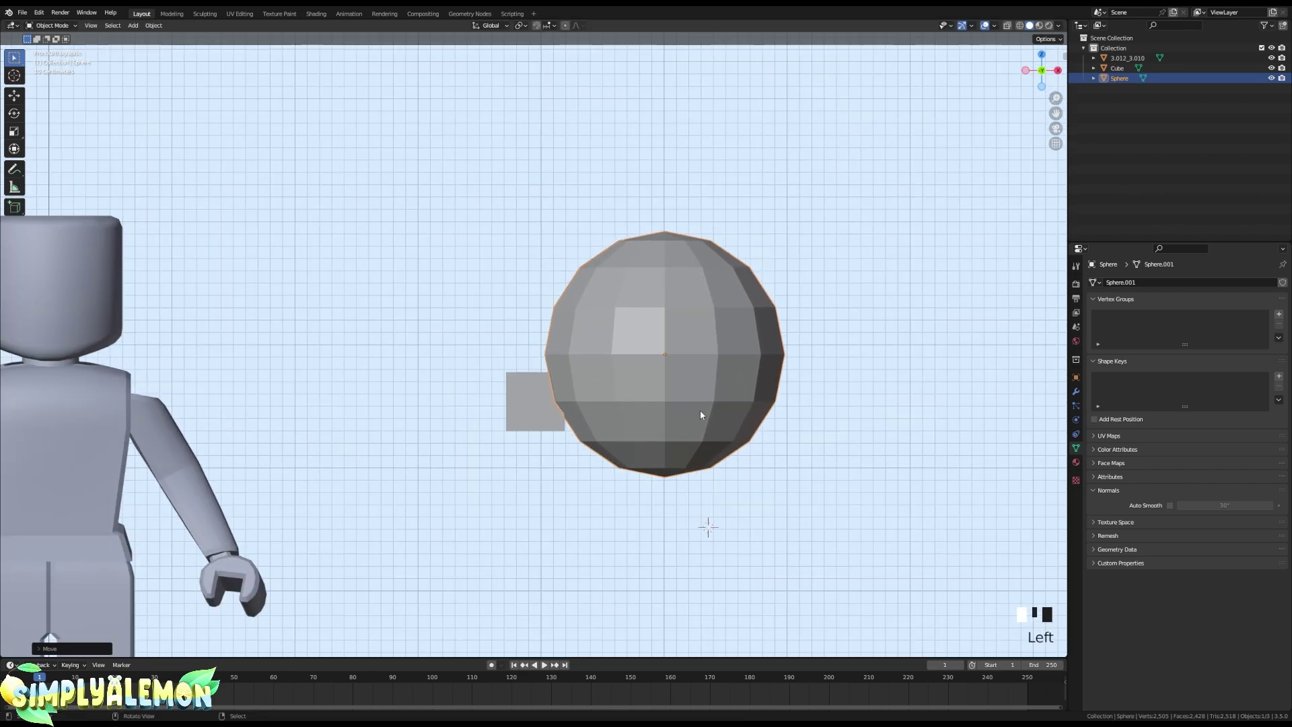
- Rotate the sphere about the global Y axis so its poles lie along X
key("r")
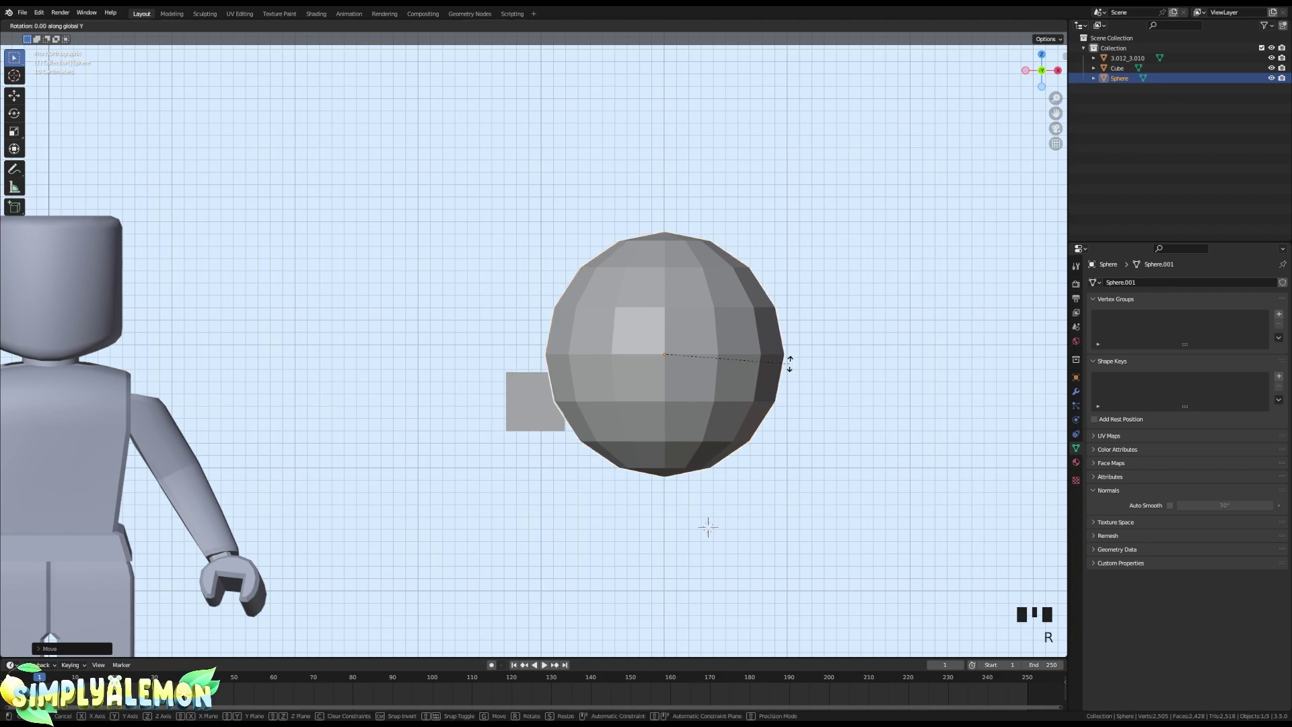
left_click(789, 366)
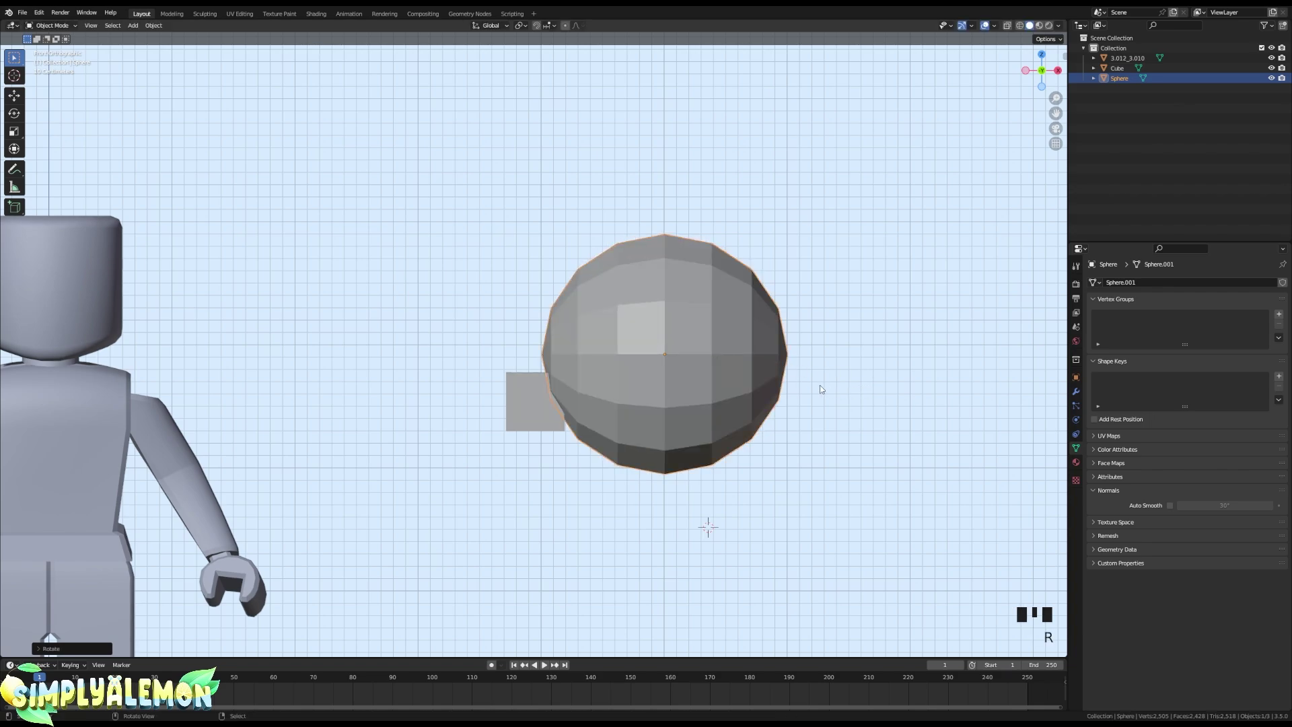
scroll(821, 384, "up", 1)
middle_click_drag(847, 397, 859, 363, "shift")
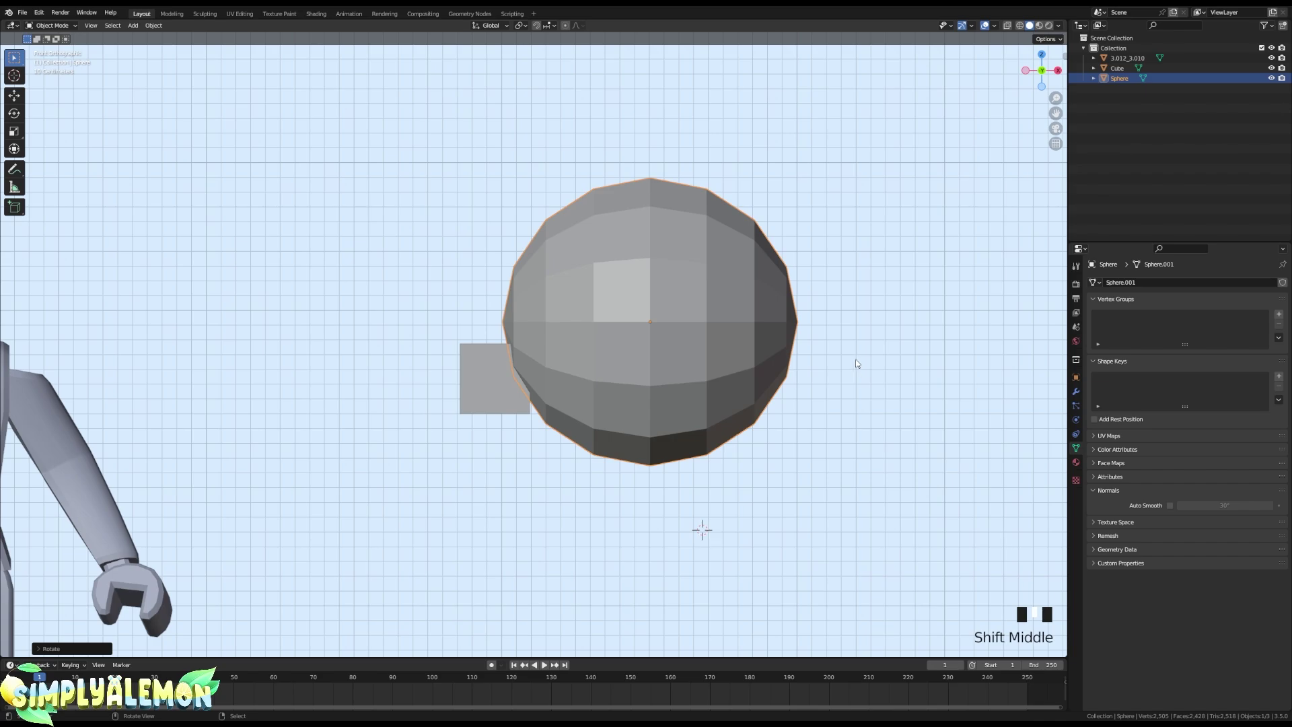
- Shrink the sphere and position it directly against the cube's side facing away from the character
key("s")
left_click(779, 352)
key("g")
left_click(738, 419)
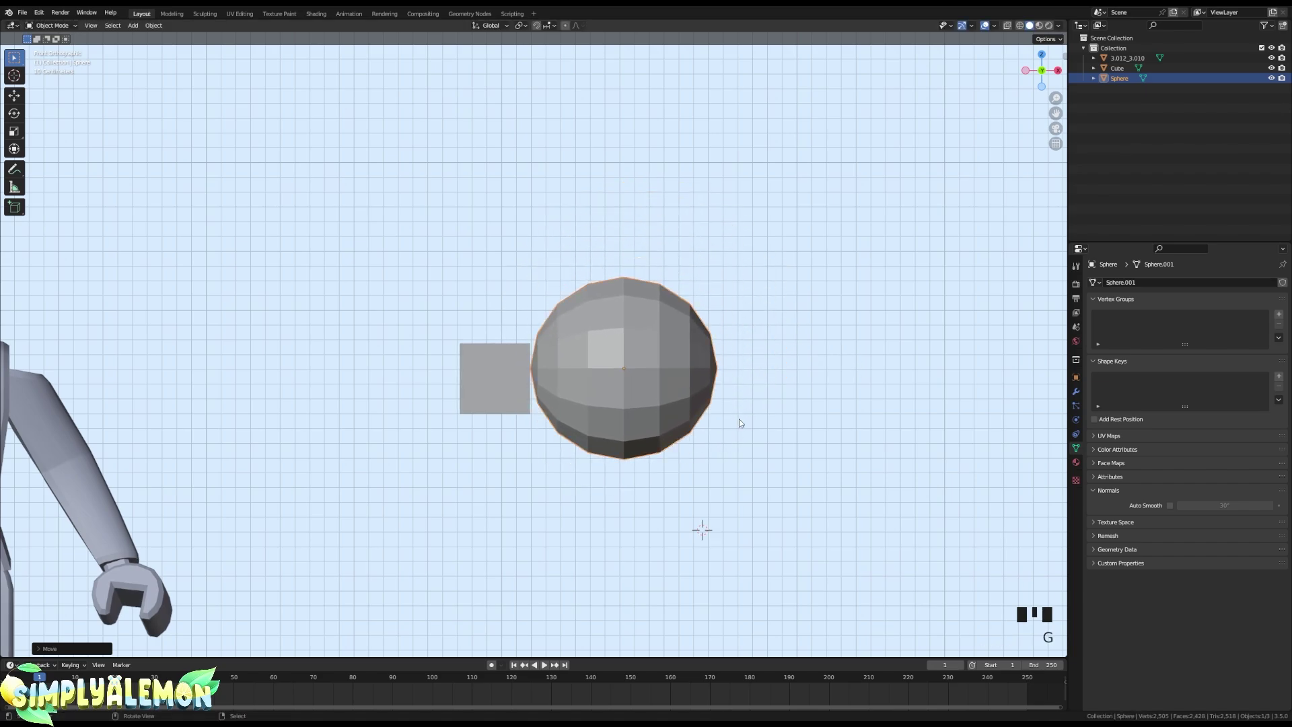
middle_click_drag(738, 419, 821, 458)
key("KP_1")
scroll(817, 412, "up", 1)
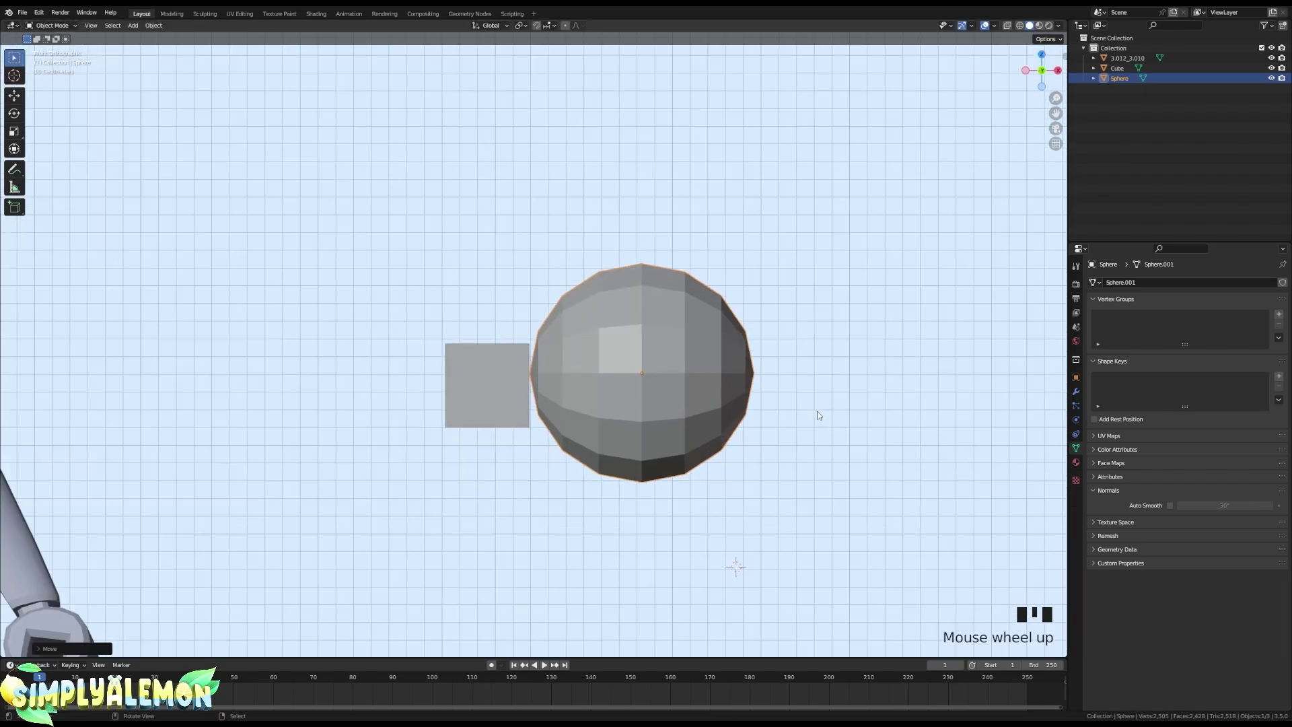
key("s")
left_click(784, 407)
key("g")
left_click(772, 406)
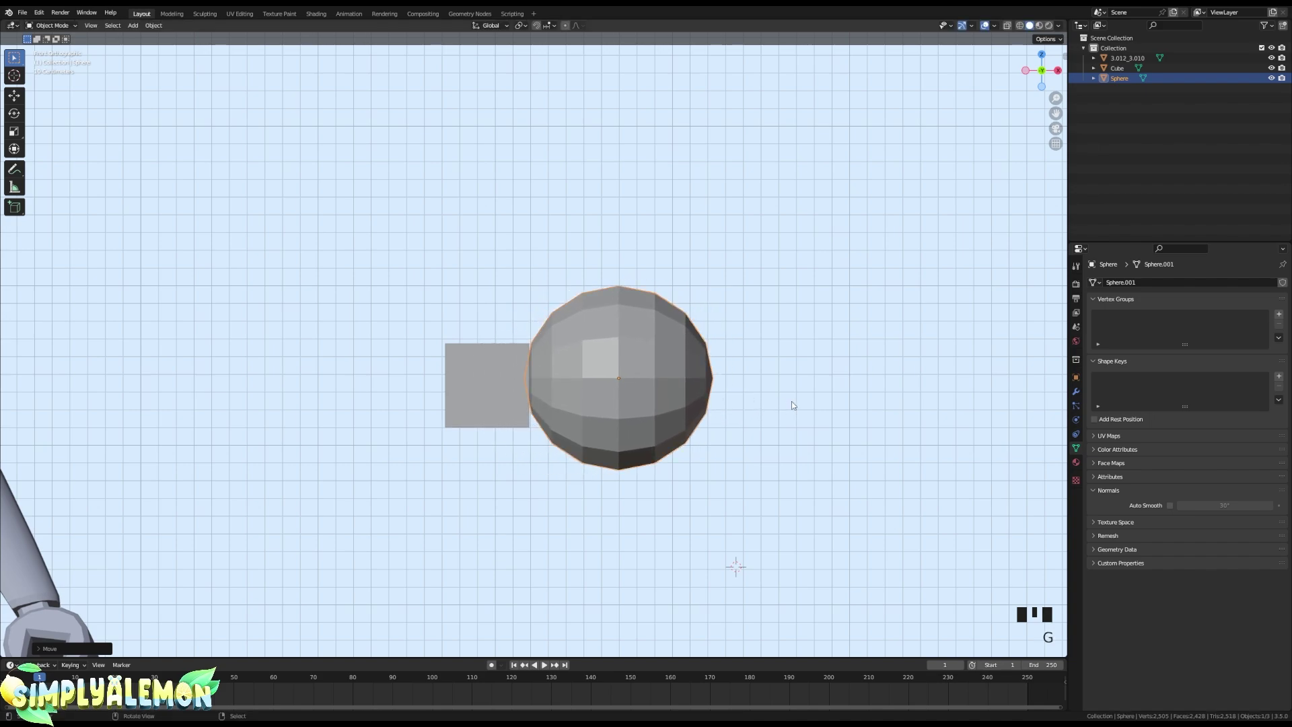
- Hide the cube and select the sphere
right_click(502, 384)
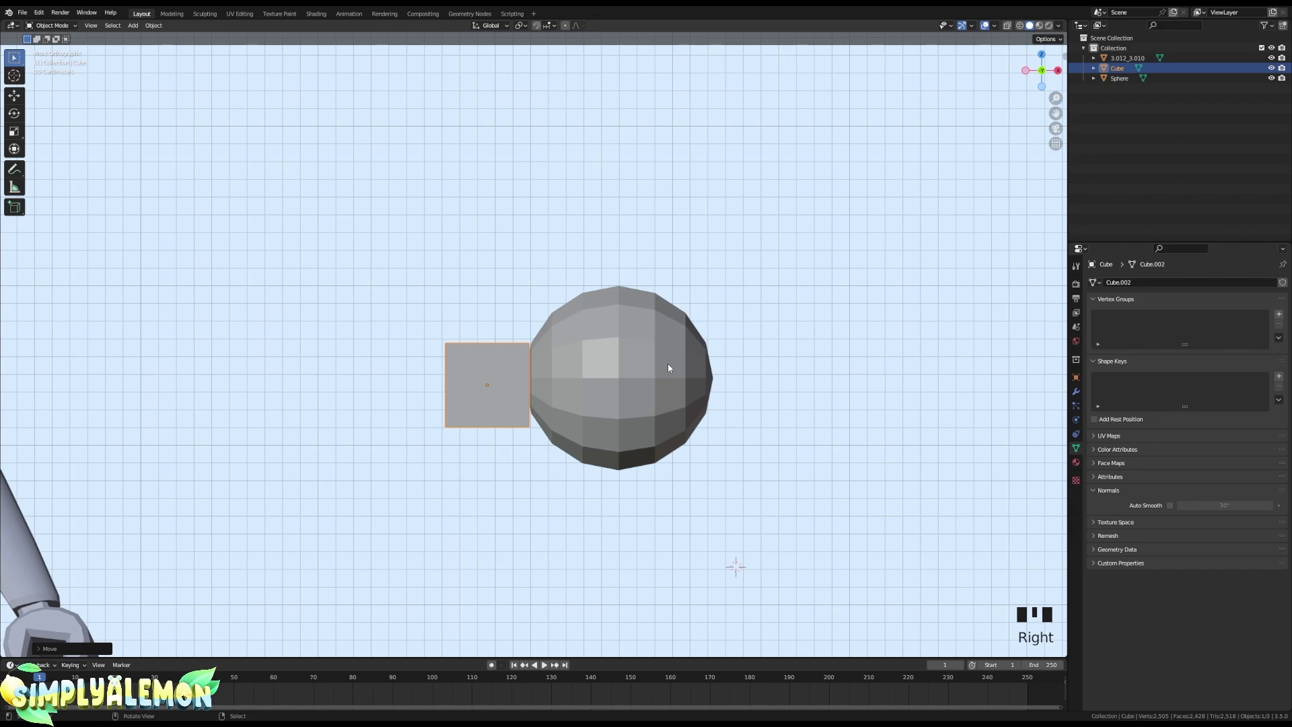
key("h")
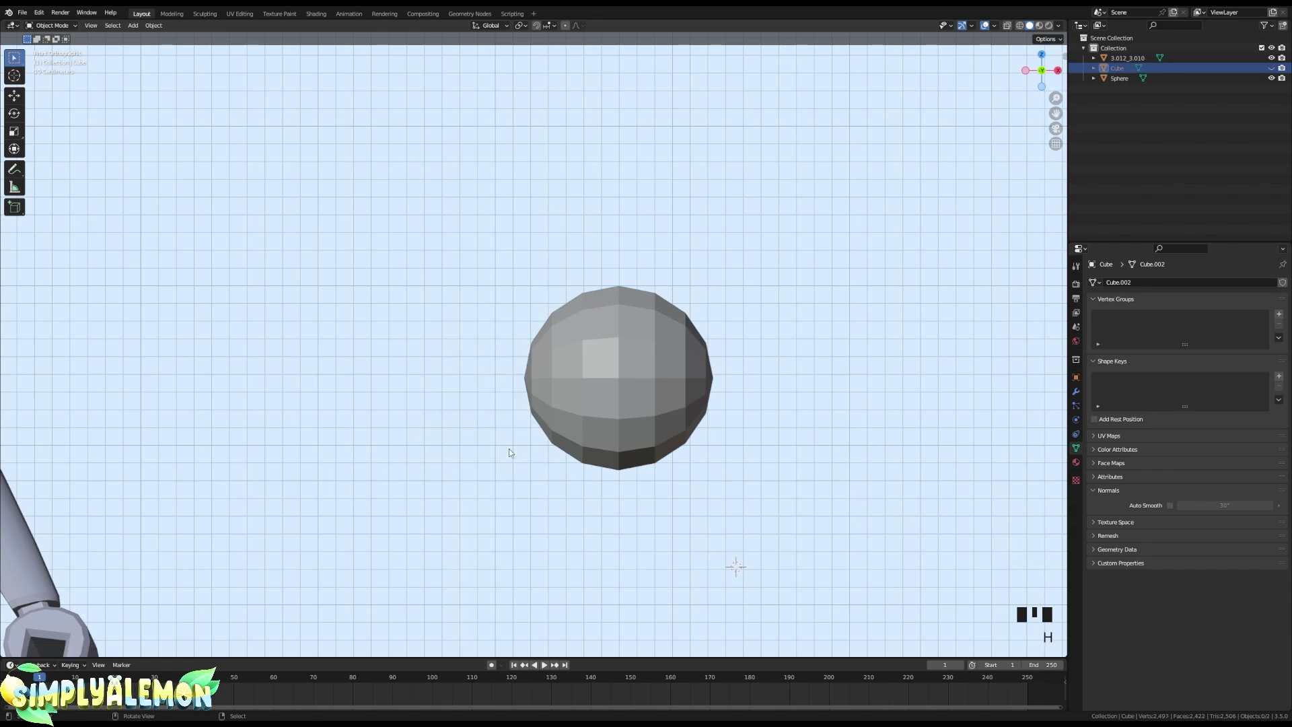
right_click(611, 382)
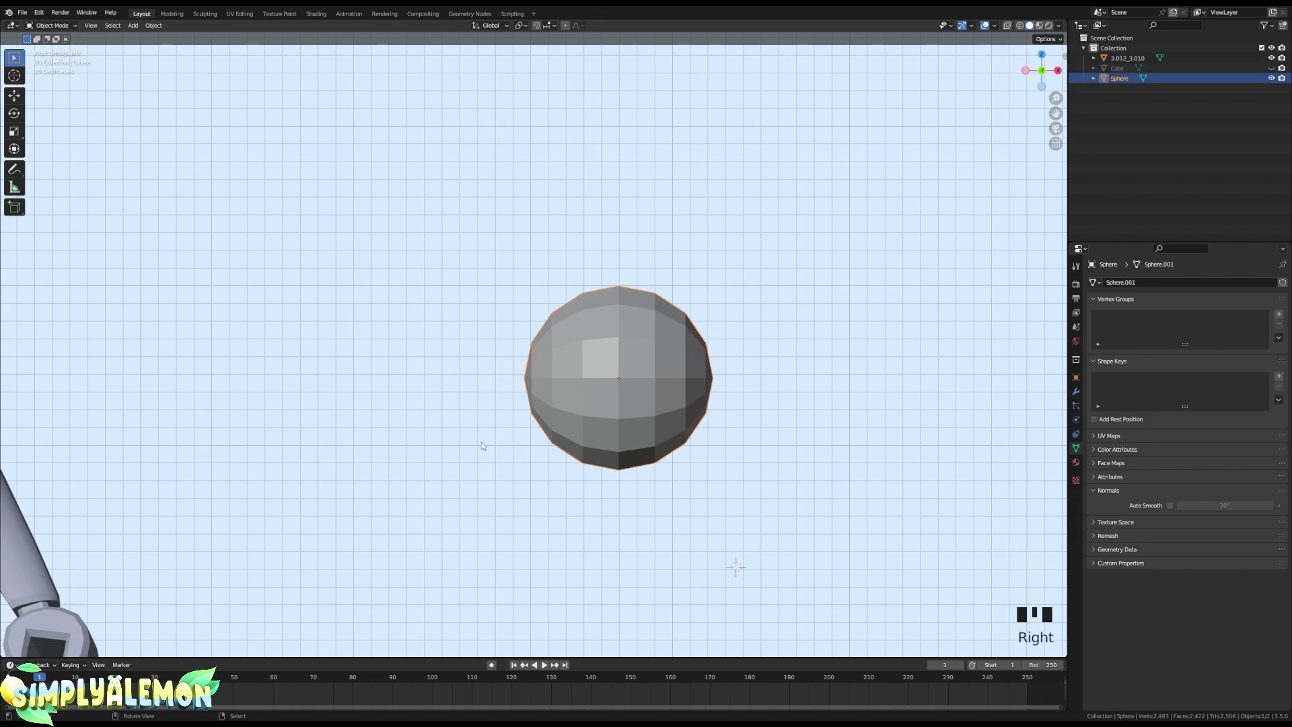
scroll(600, 430, "up", 1)
middle_click_drag(600, 430, 671, 446, "shift")
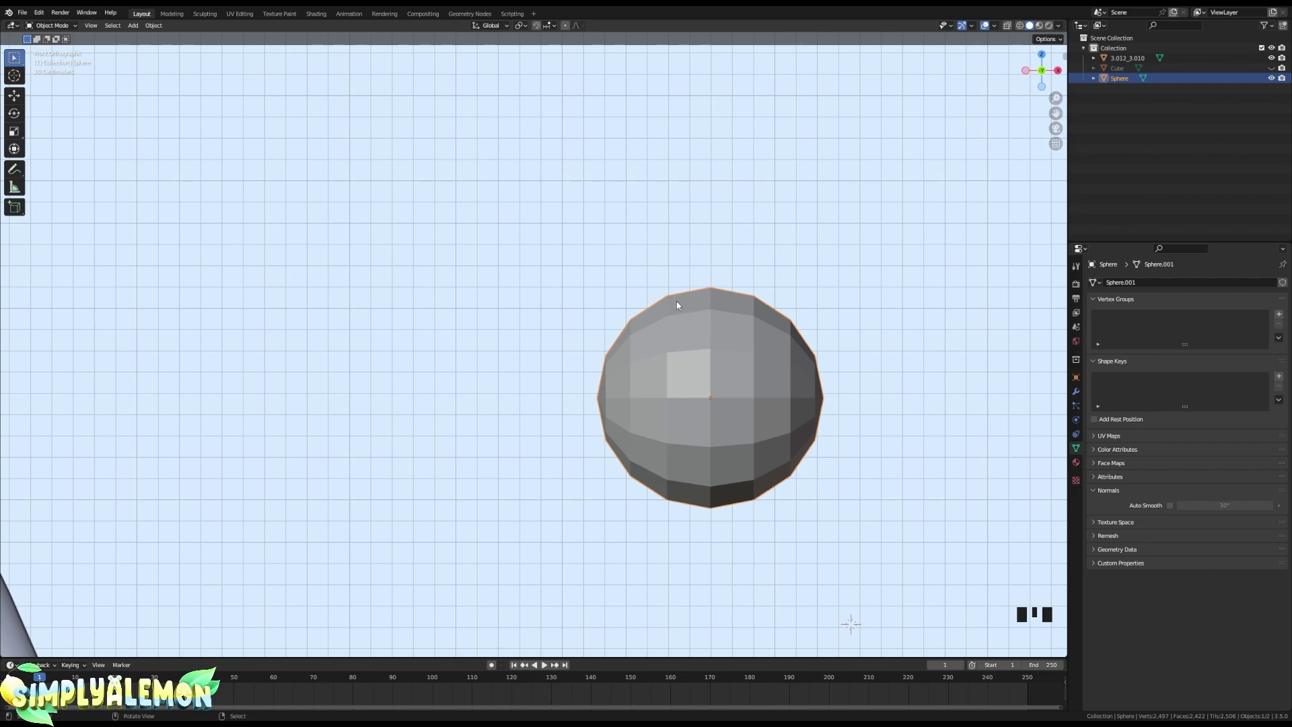
- Pull the sphere's pole vertex toward the character along X, using proportional editing with a size of about 0.75 m, to form an egg shape
key("Tab")
right_click(589, 391)
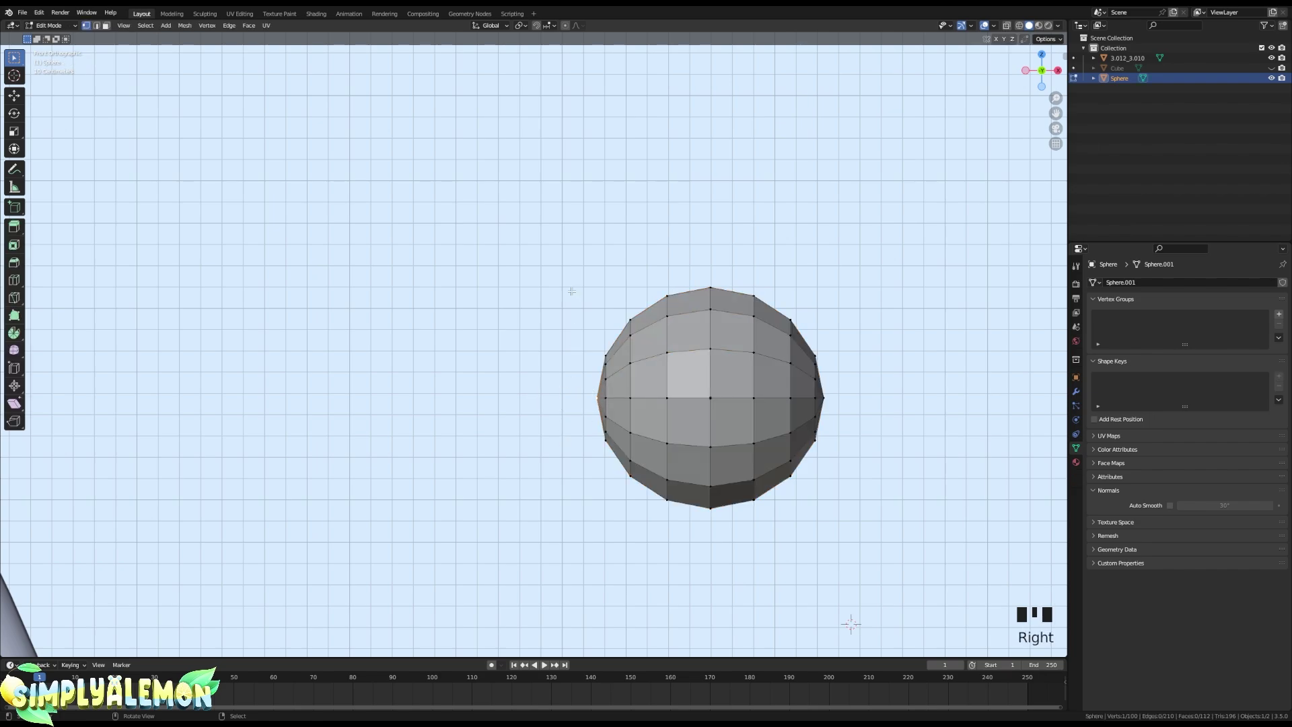
left_click(565, 25)
key("g")
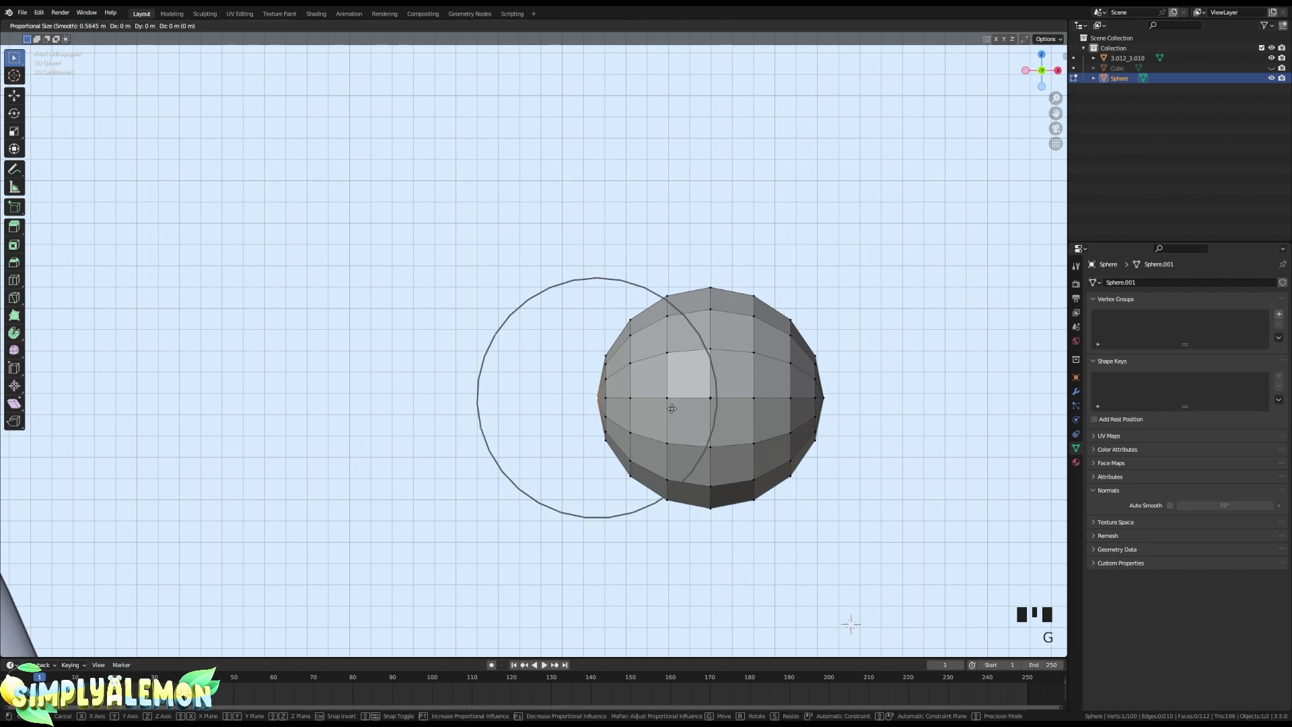
key("x")
scroll(670, 407, "down", 5)
scroll(666, 407, "up", 2)
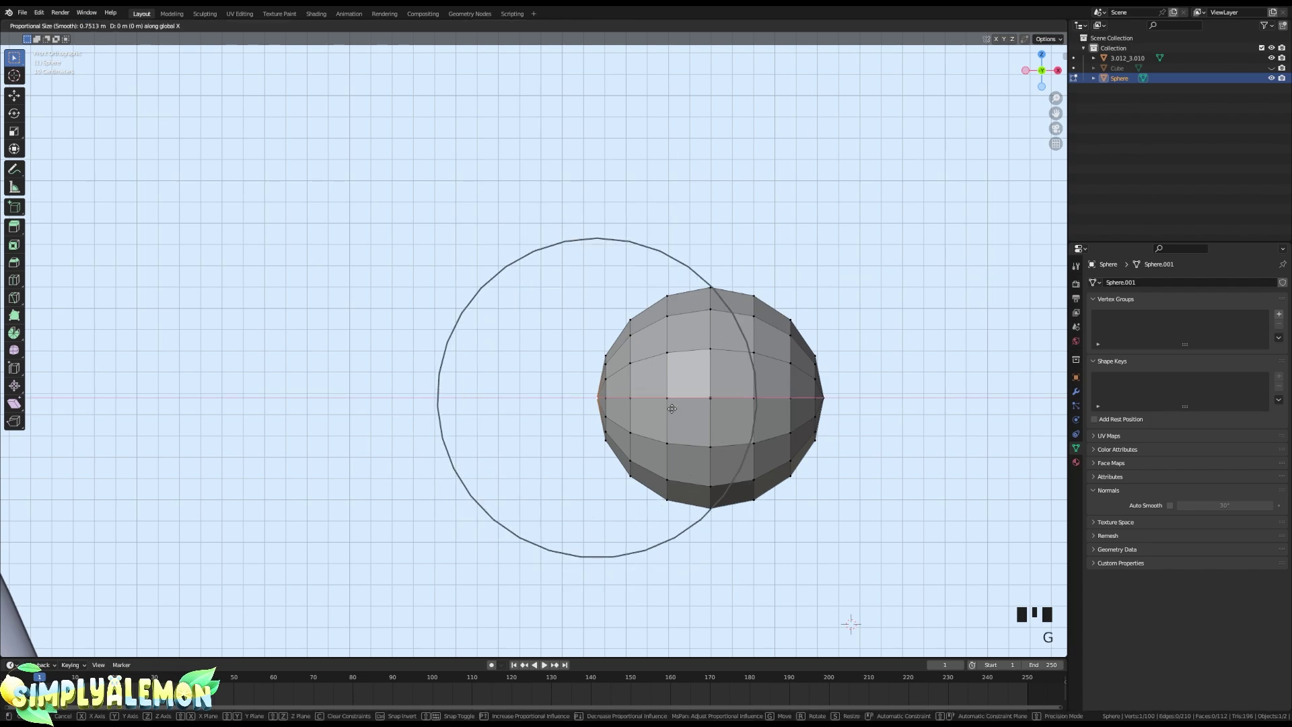
left_click(633, 398)
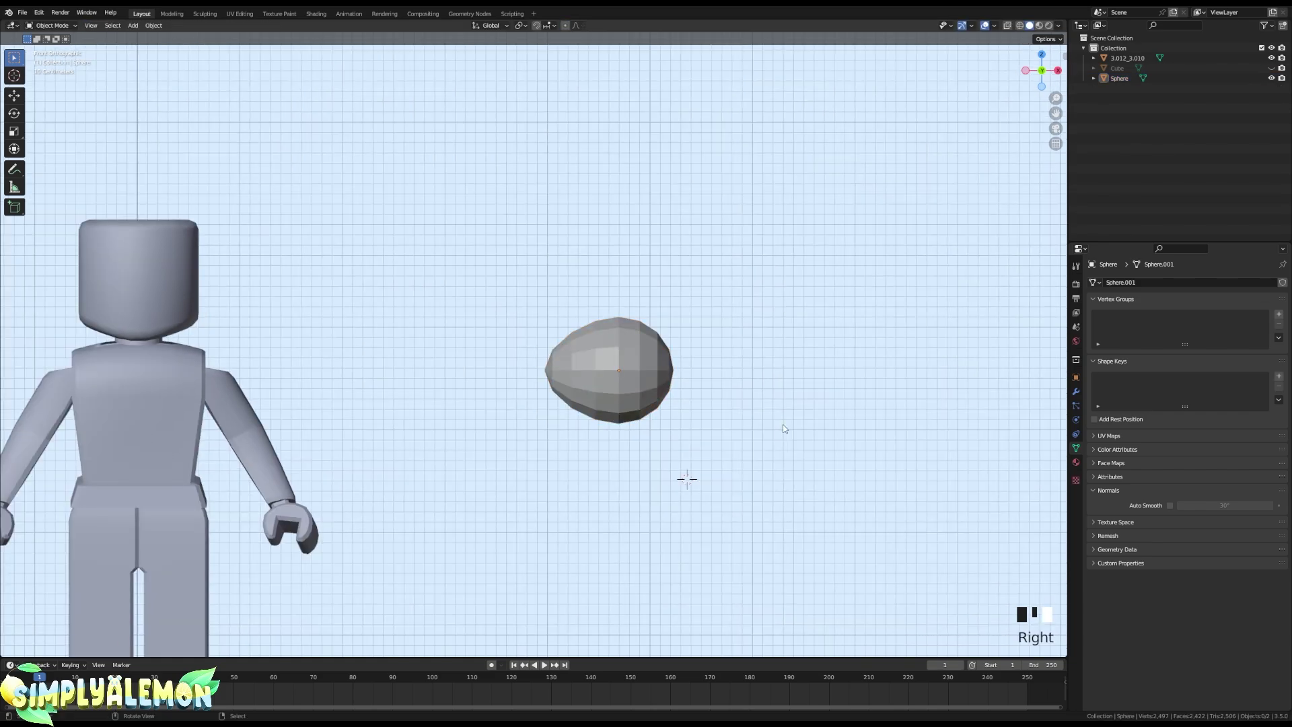
- Select the egg's entire mesh and scale it along the Y axis to adjust its thickness
key("Tab")
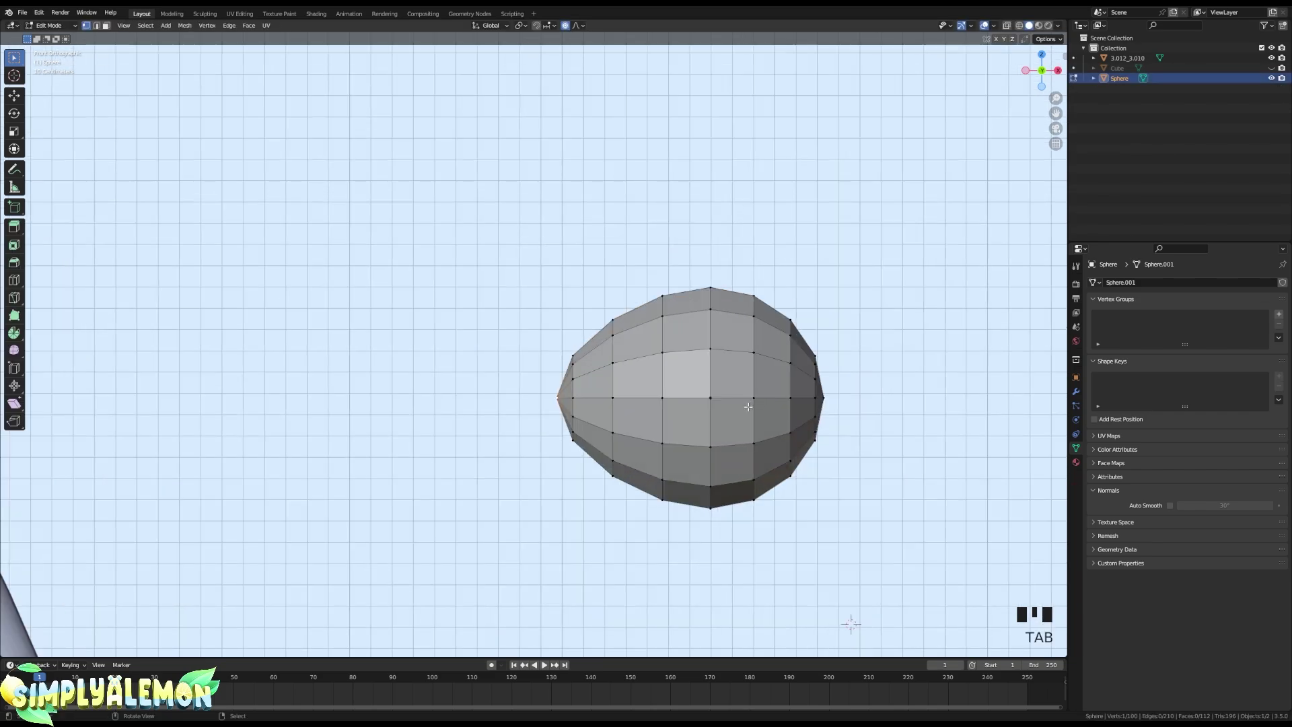
middle_click_drag(748, 406, 609, 435)
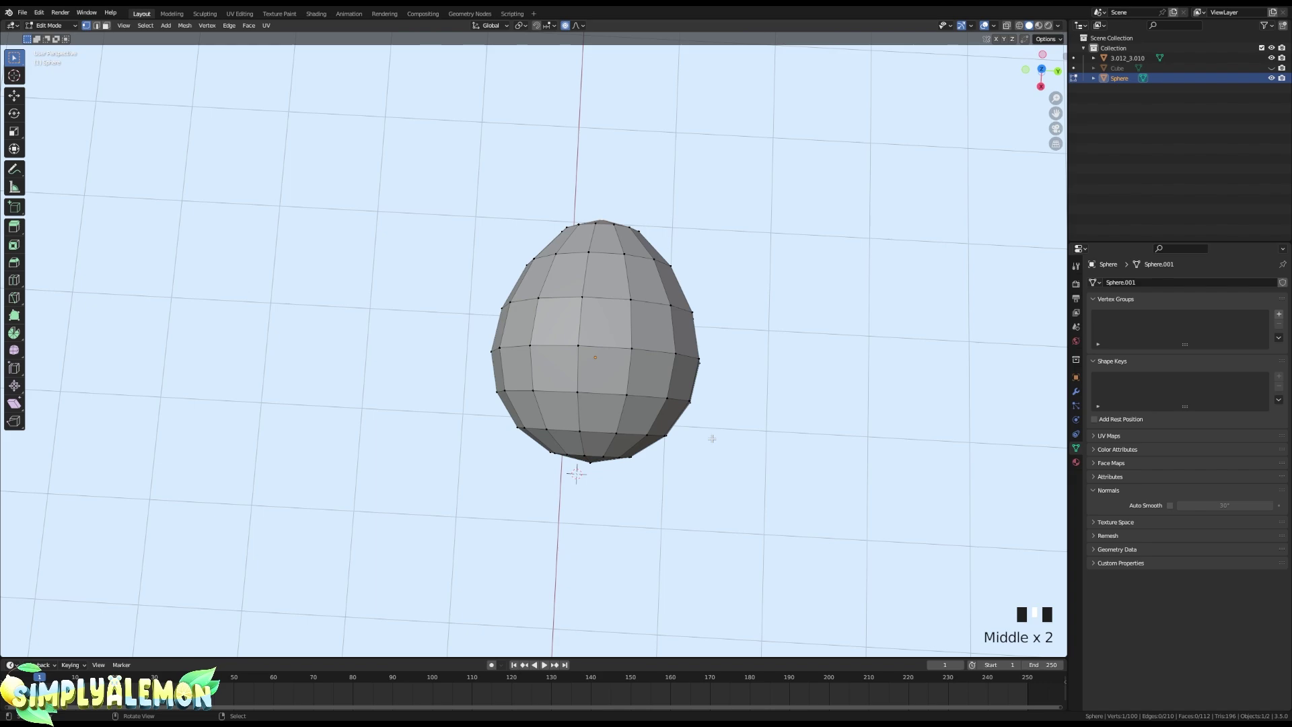
middle_click_drag(712, 438, 686, 426)
key("a")
key("s")
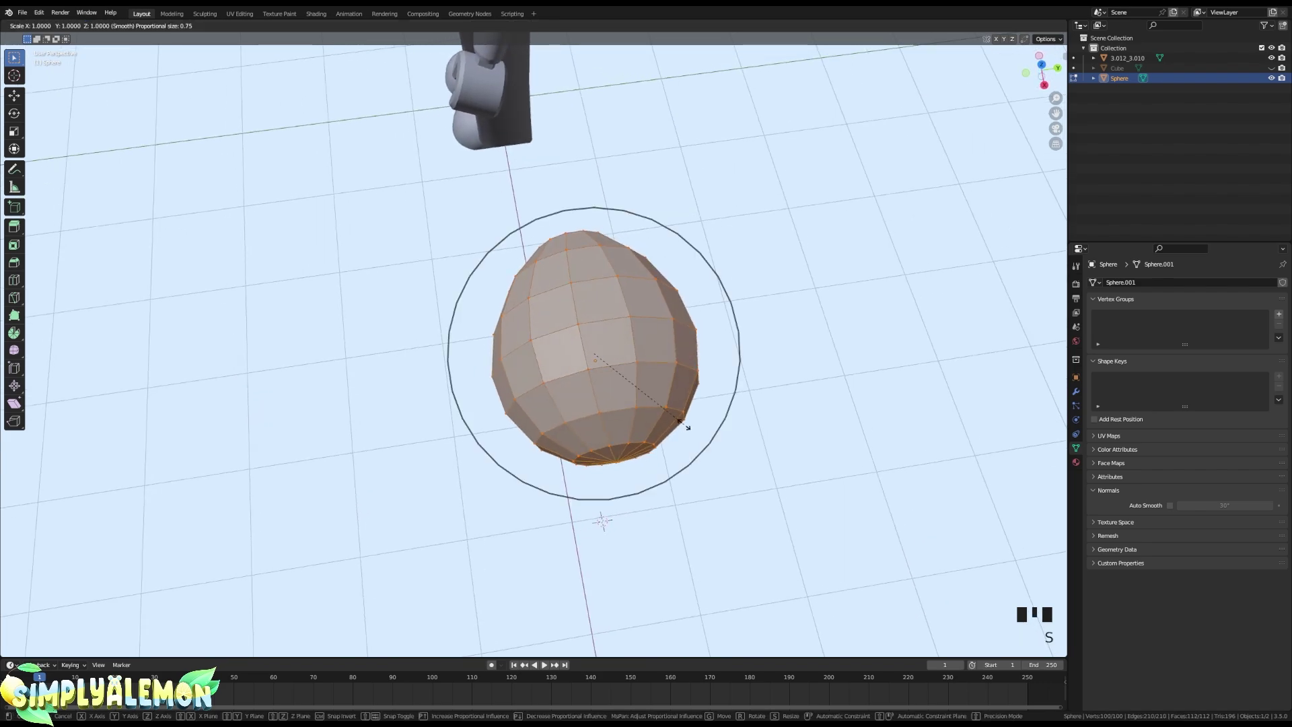
key("y")
scroll(687, 425, "down", 2)
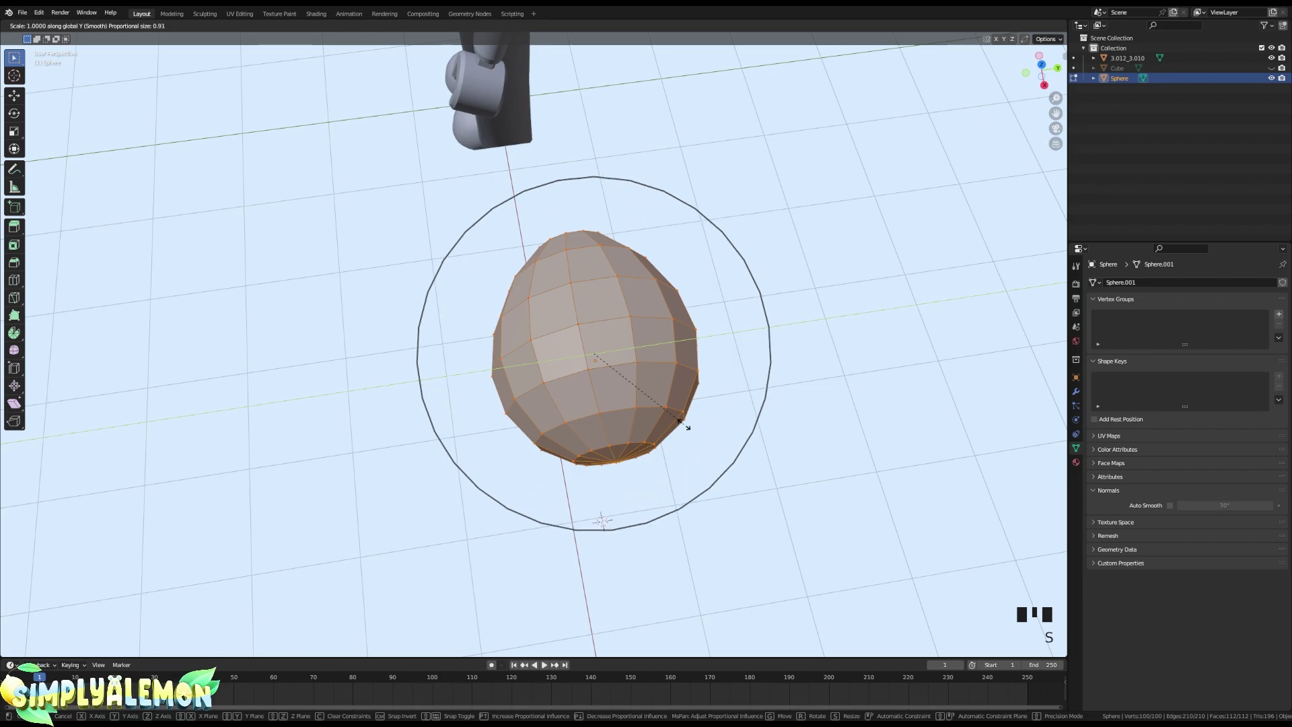
left_click(643, 399)
middle_click_drag(686, 390, 511, 423)
key("s")
left_click(769, 395)
- Push four vertices along the middle row, from beside the pointed tip to the egg's centre, about 0.11 m inward along Y using proportional editing
key("grave")
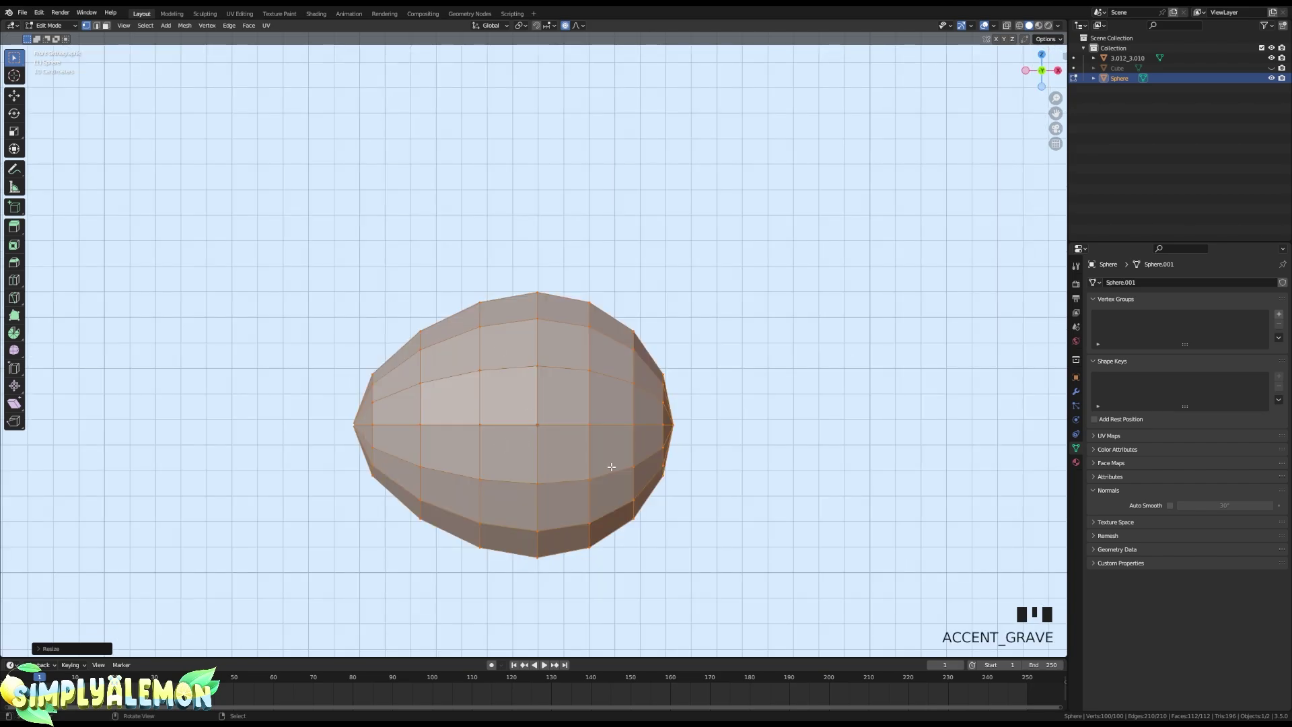
scroll(613, 406, "down", 2)
key("grave")
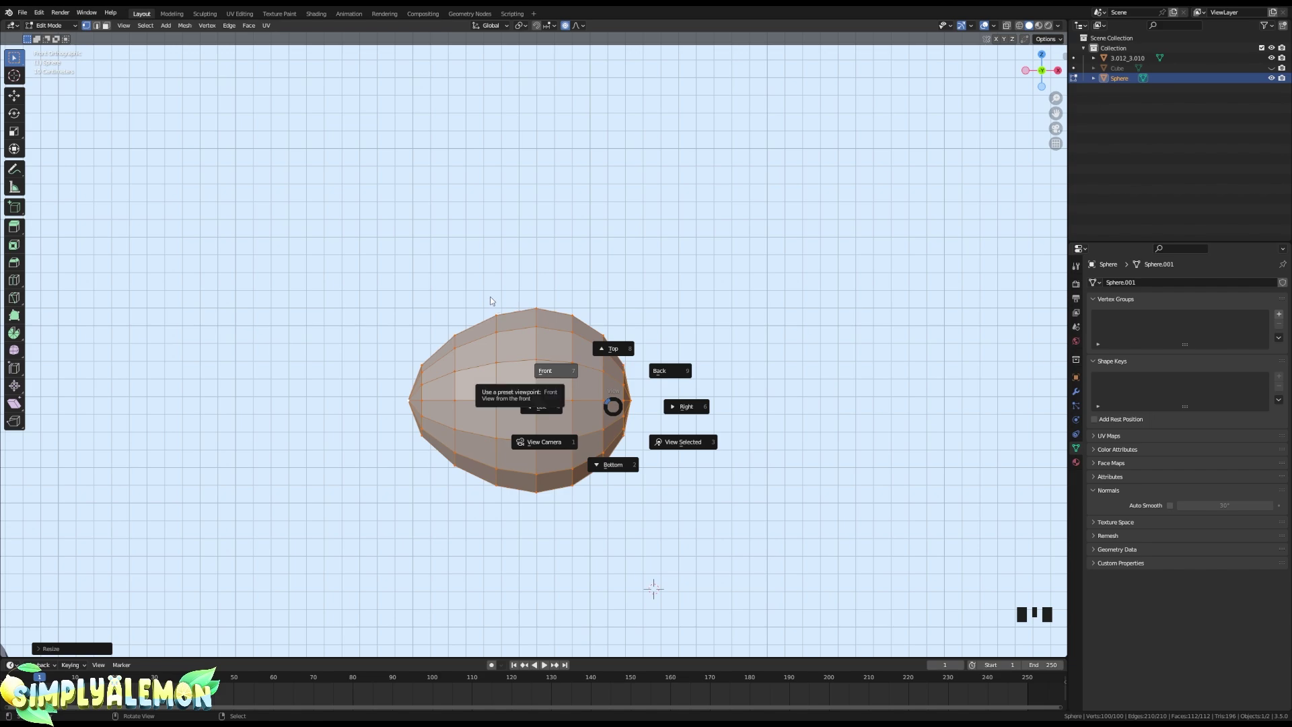
left_click(479, 282)
scroll(336, 428, "up", 3)
middle_click_drag(337, 429, 504, 407, "shift")
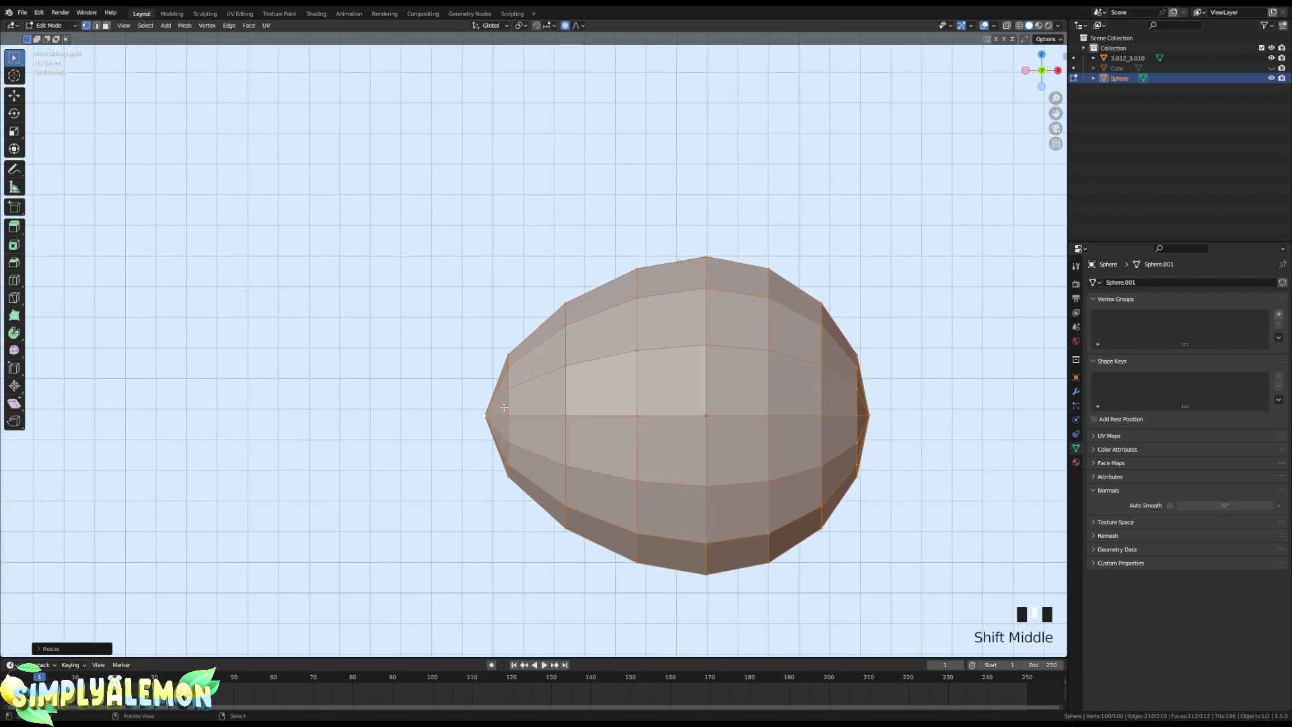
right_click(508, 415)
right_click(565, 415, "shift")
right_click(636, 415, "shift")
right_click(705, 415, "shift")
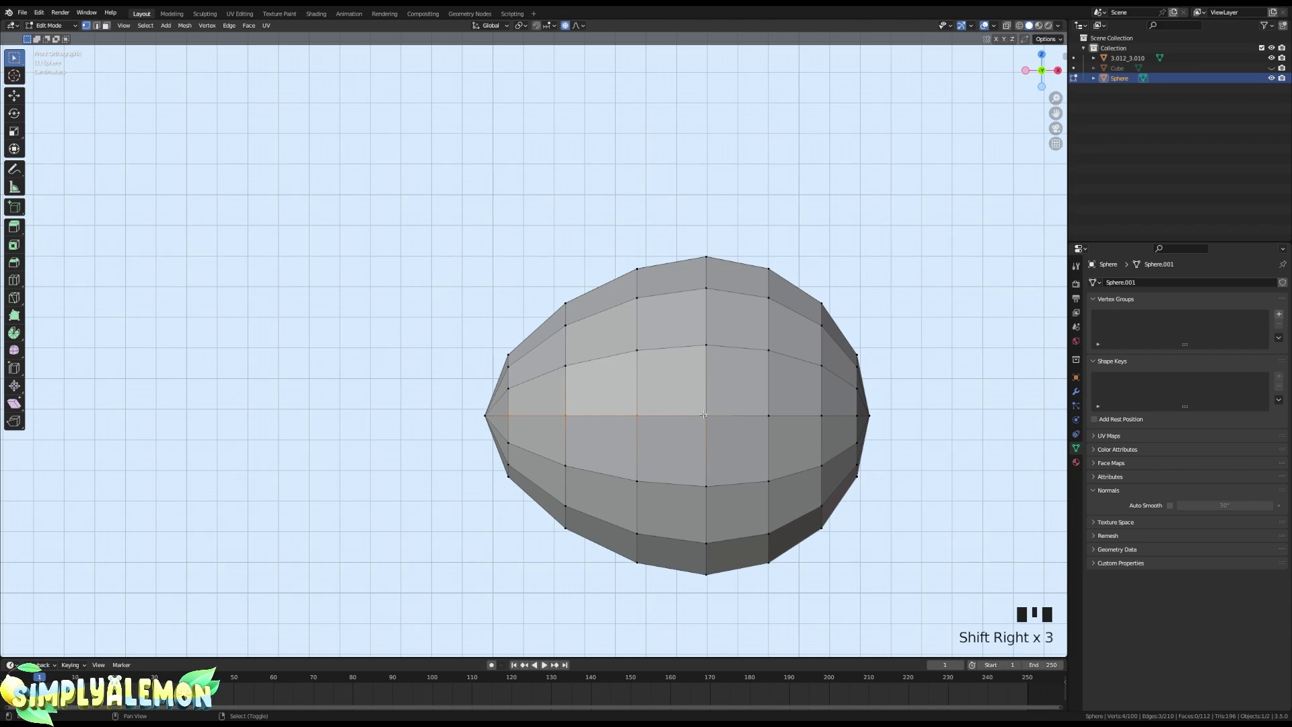
scroll(712, 534, "down", 4)
middle_click_drag(712, 533, 626, 491)
scroll(708, 491, "up", 4)
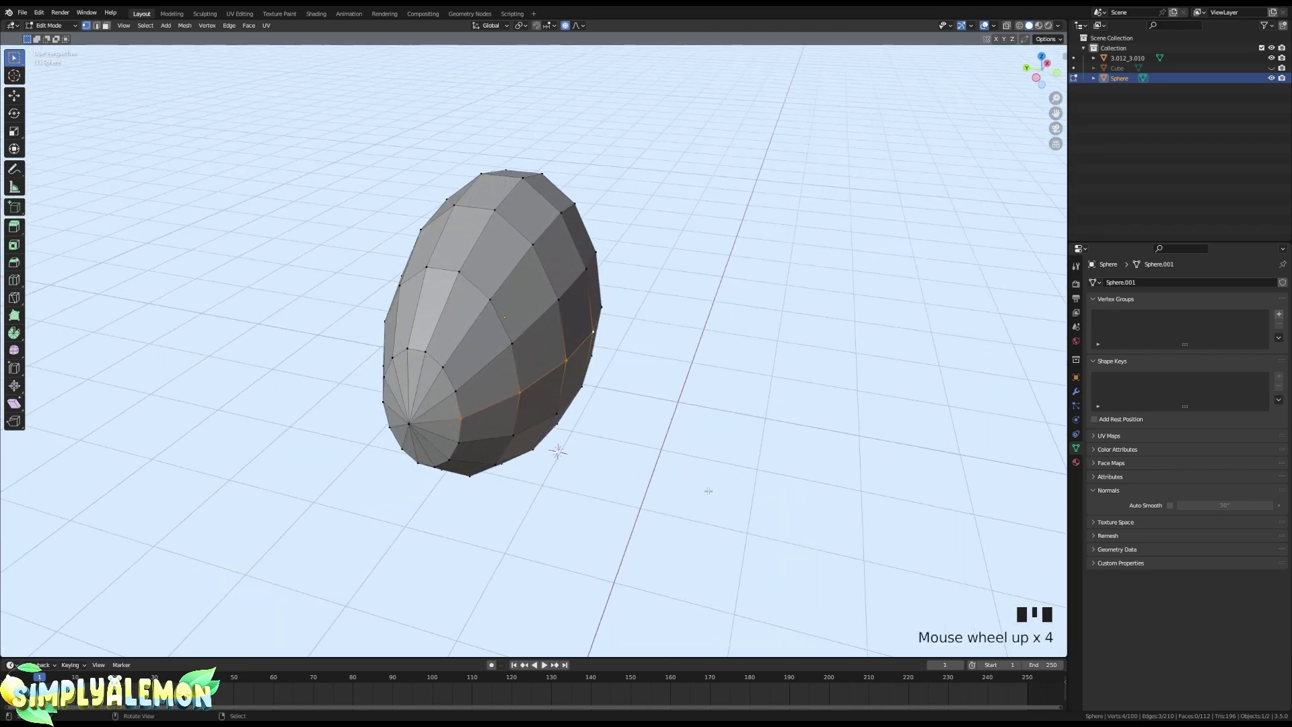
middle_click_drag(708, 490, 427, 220)
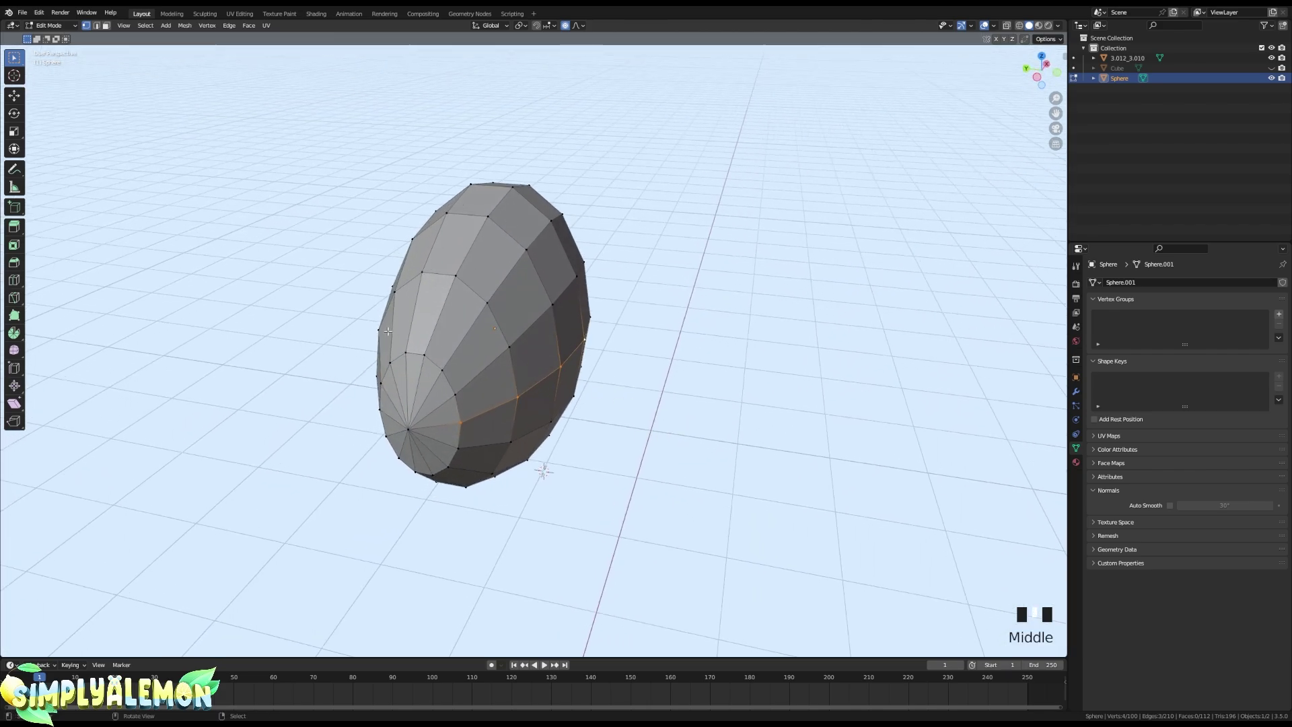
middle_click_drag(542, 413, 597, 427, "shift")
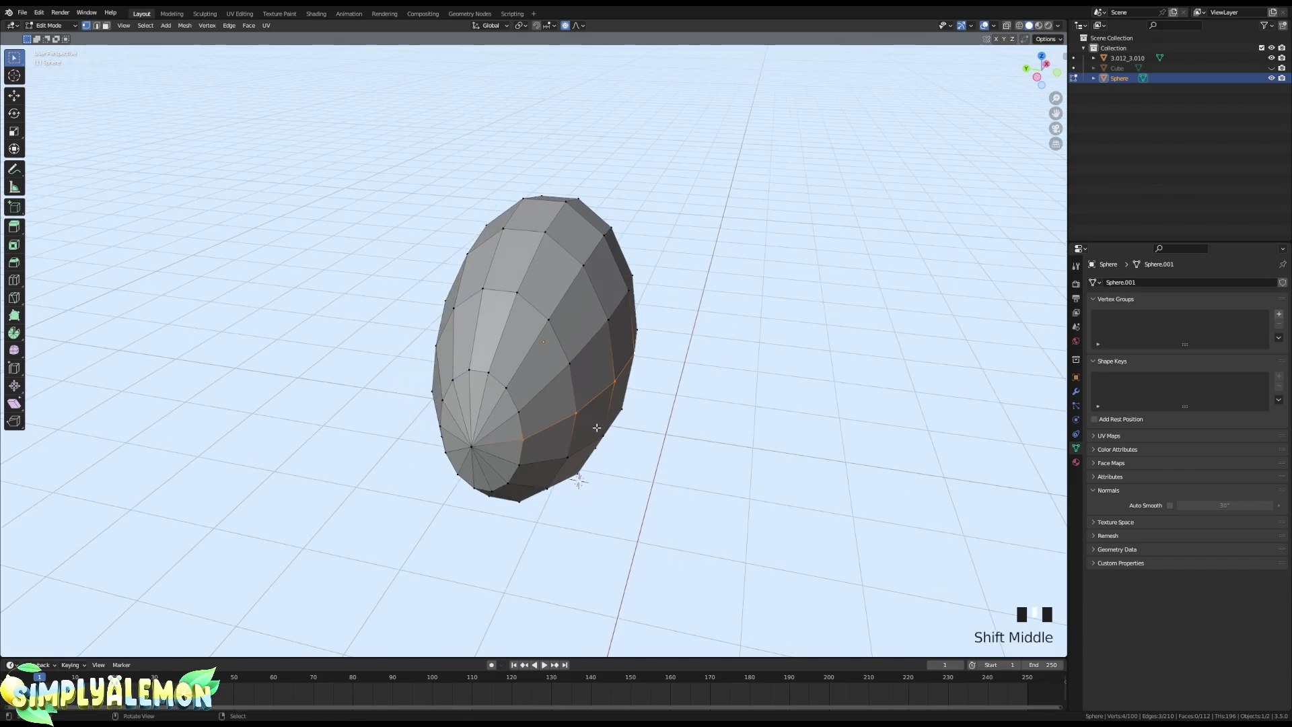
key("g")
key("x")
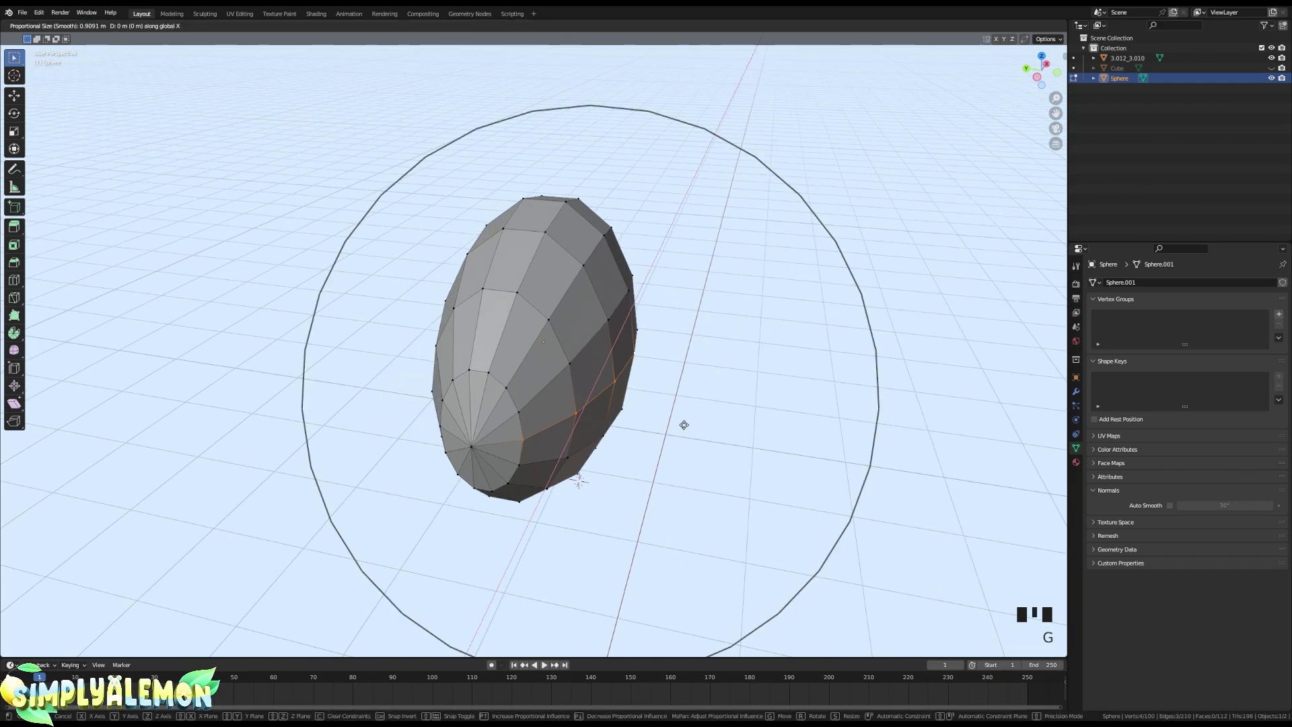
key("y")
scroll(683, 425, "up", 5)
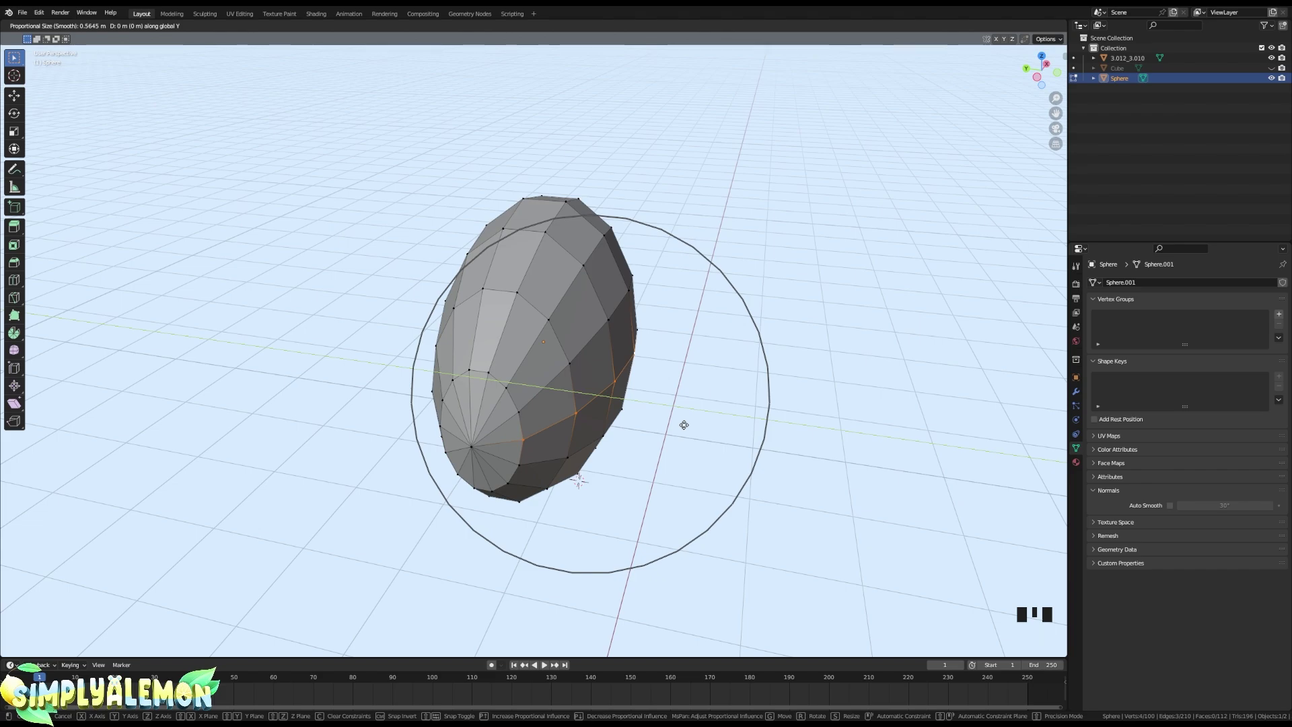
scroll(683, 424, "up", 2)
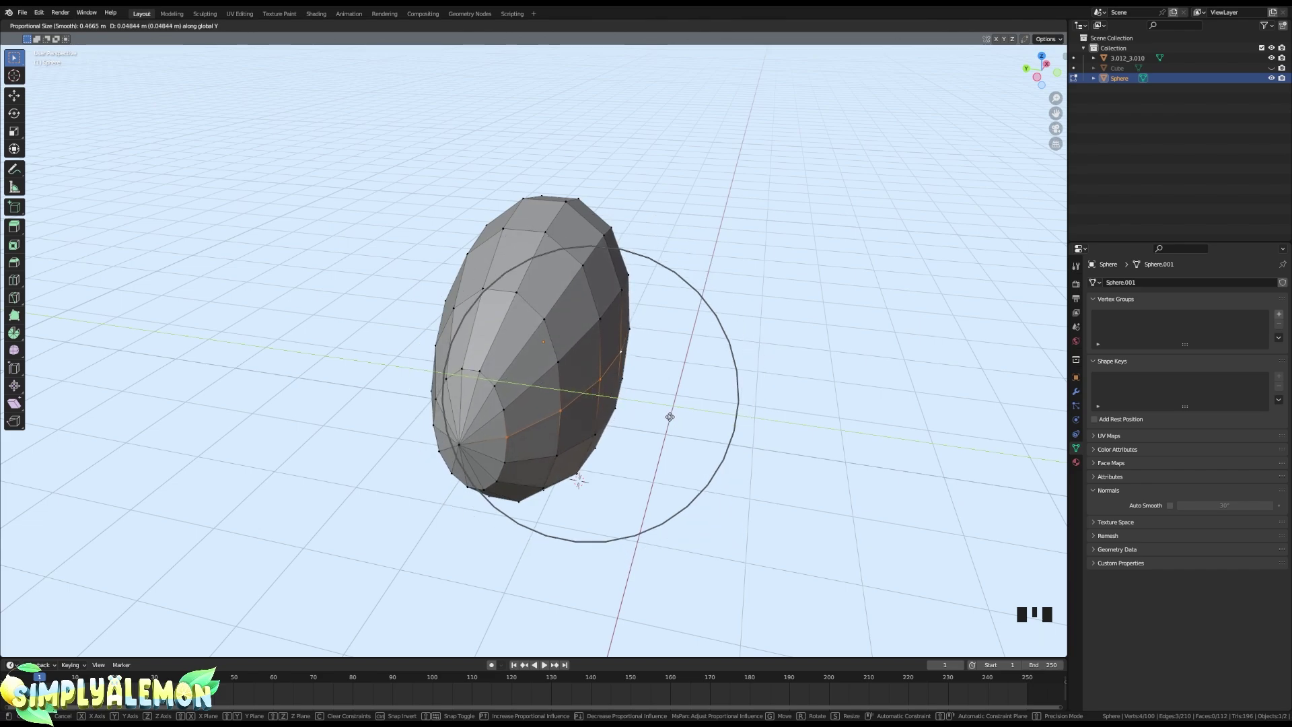
scroll(666, 414, "up", 2)
scroll(646, 404, "up", 3)
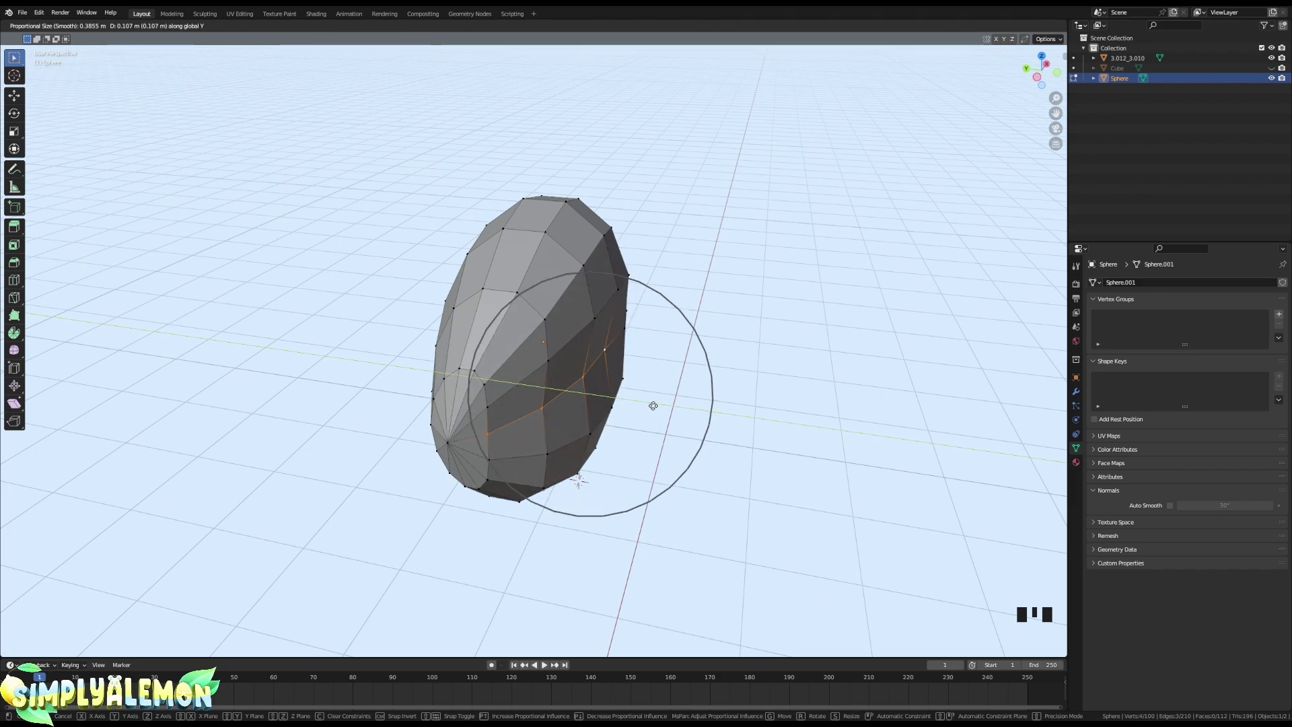
left_click(596, 343)
- Save the file and mark the crease edges from the egg's pointed tip to its centre as sharp
middle_click_drag(688, 395, 646, 417)
key("grave")
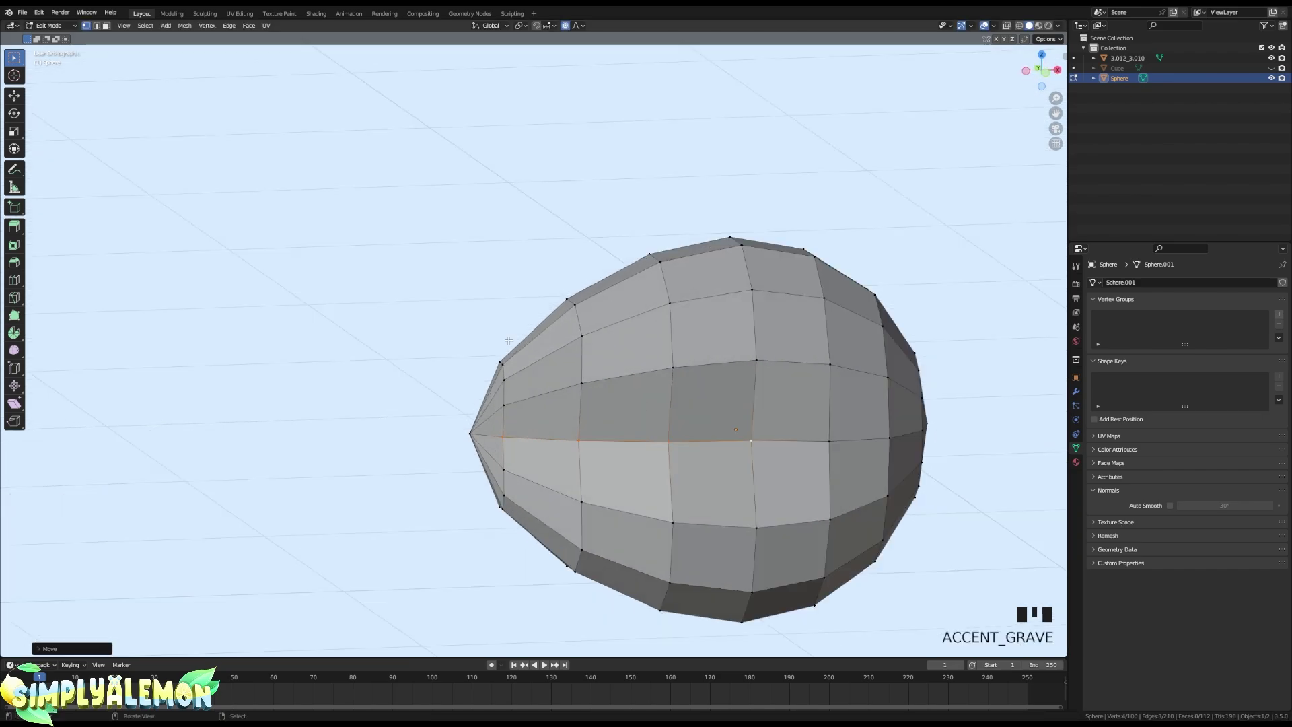
scroll(632, 453, "down", 2)
key("ctrl+s")
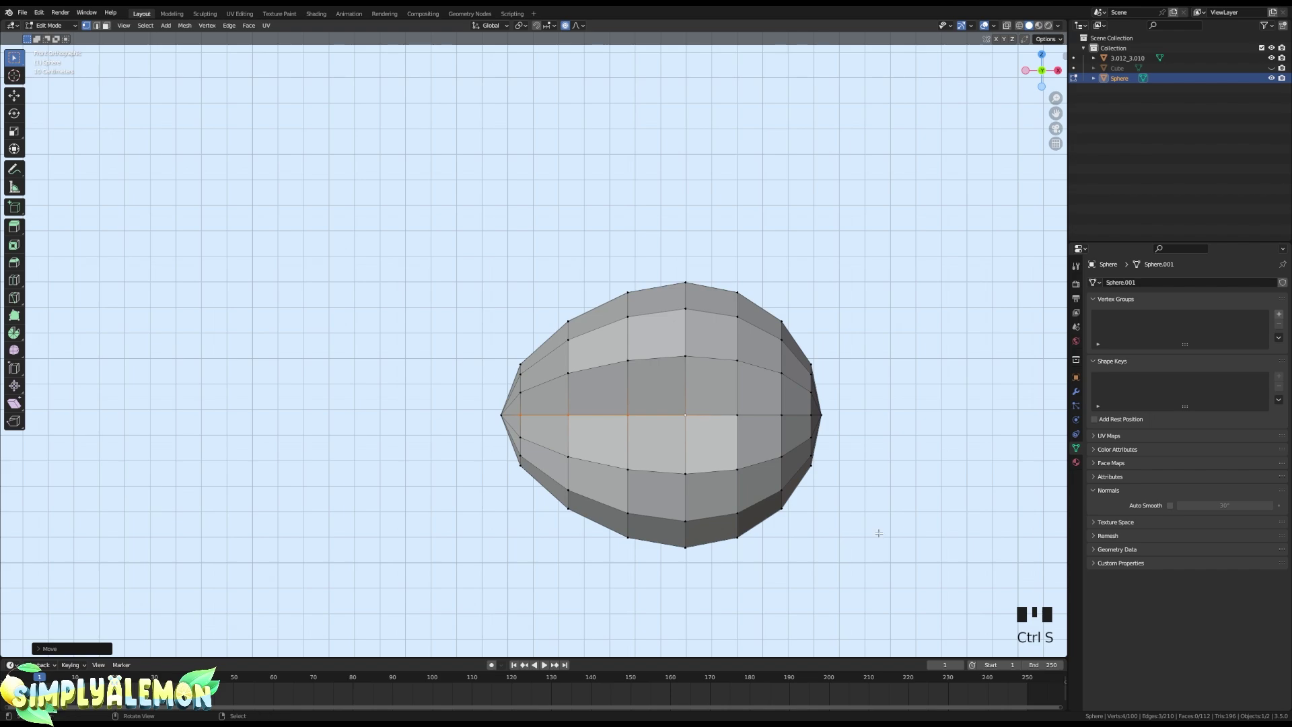
key("ctrl+e")
left_click(738, 463)
right_click(499, 414, "shift")
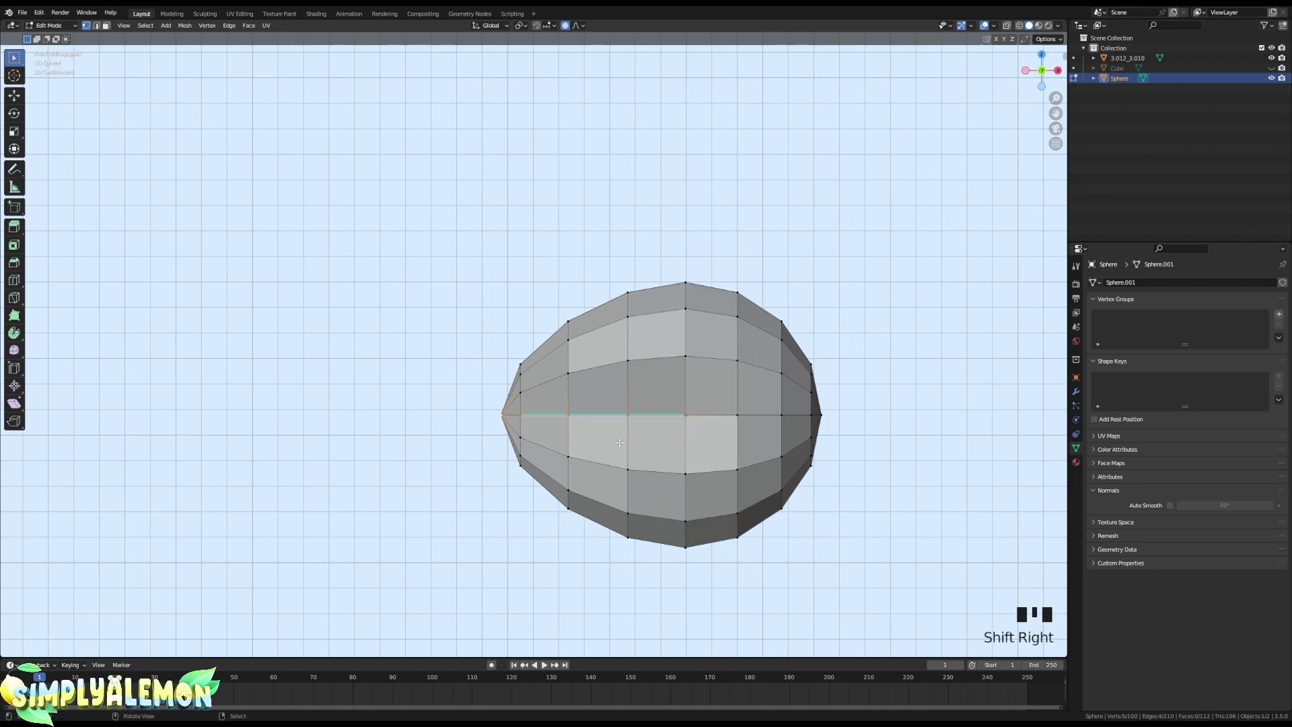
key("ctrl+e")
left_click(666, 441)
- Apply Shade Auto Smooth to the egg in Object Mode and set the Auto Smooth angle to about 39.8°
key("Tab")
right_click(740, 440)
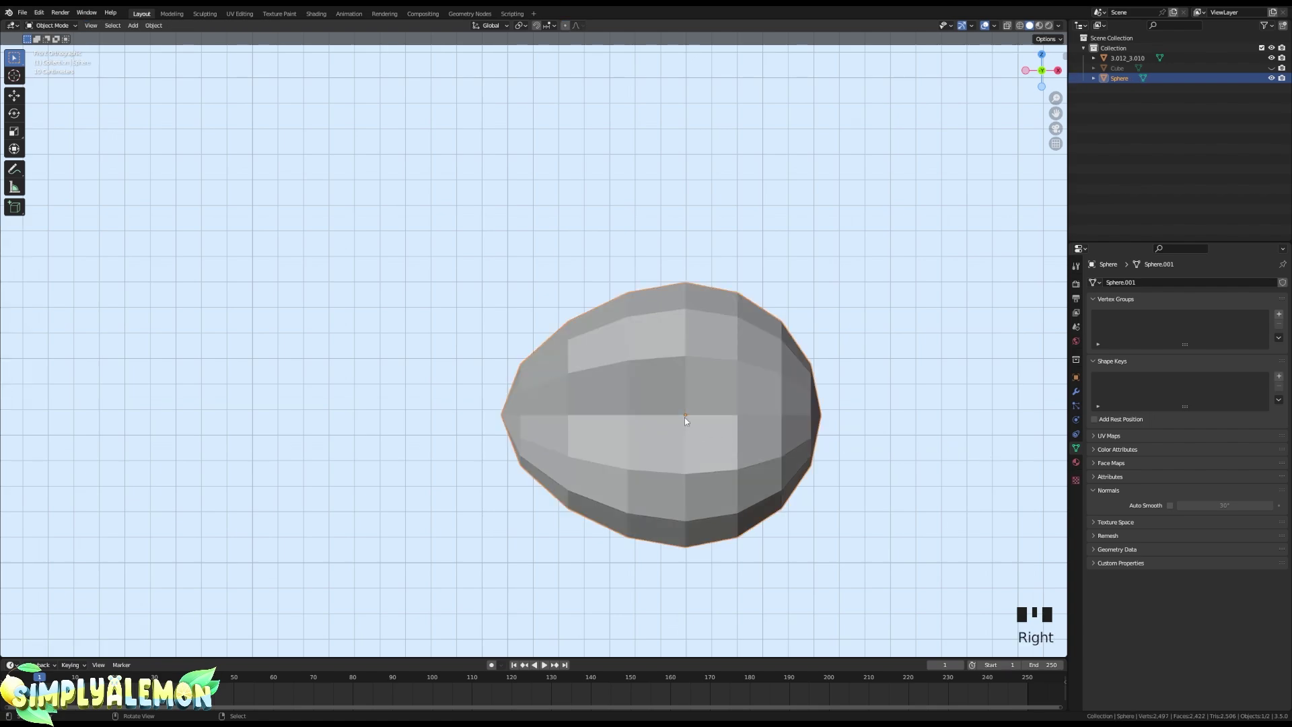
left_click(153, 26)
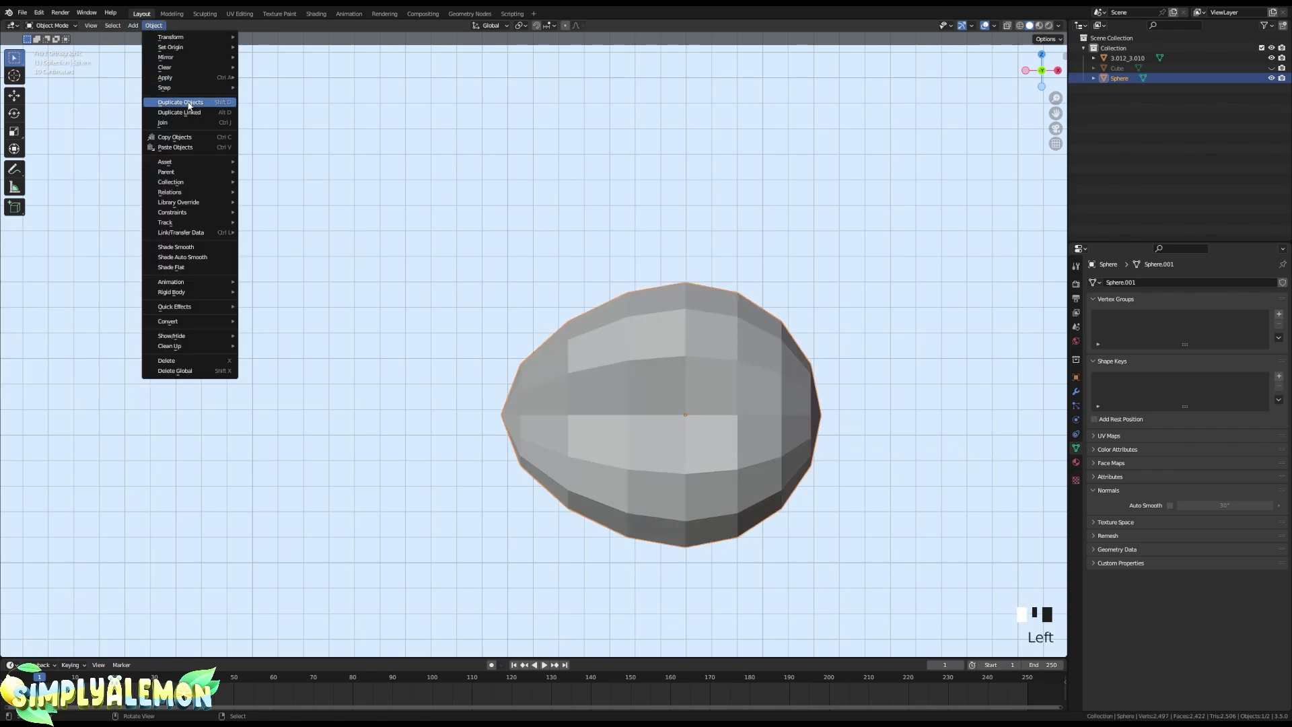
left_click(183, 257)
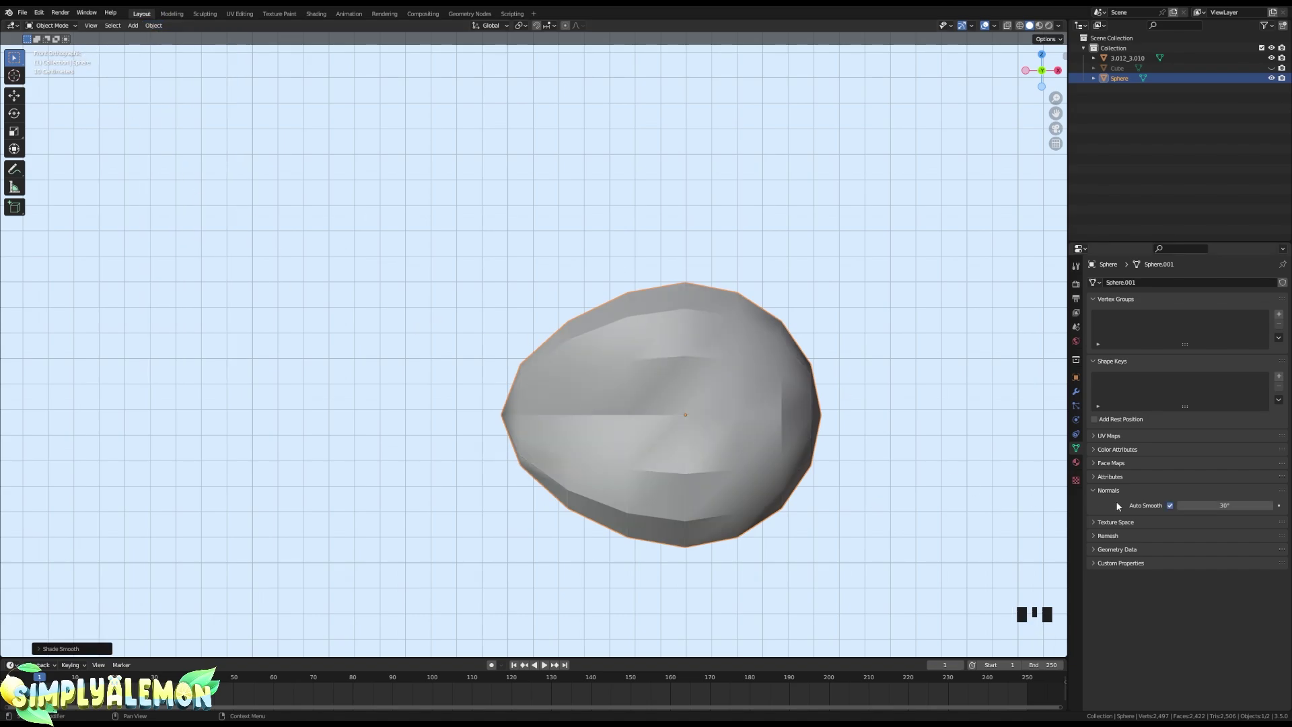
left_click_drag(1221, 505, 1250, 505)
- Mark the two lengthwise edge loops near the egg's upper and lower outline as sharp
key("Tab")
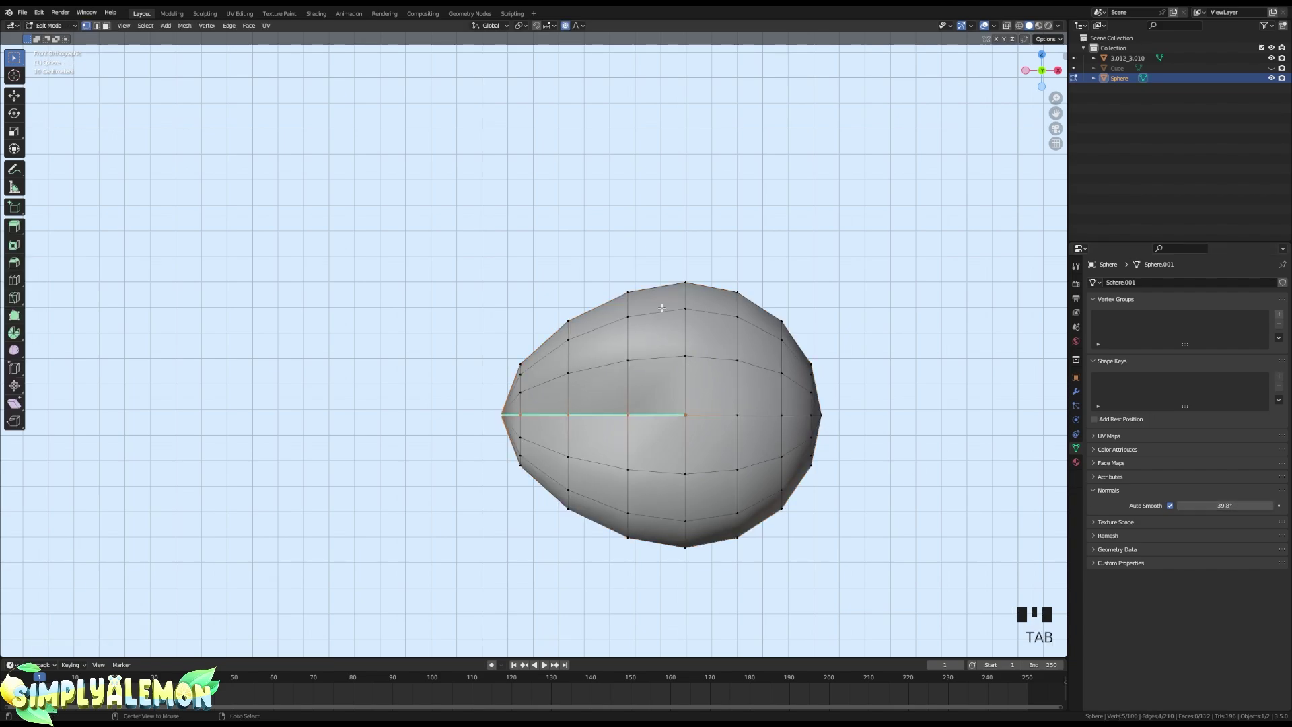
right_click(650, 331, "alt")
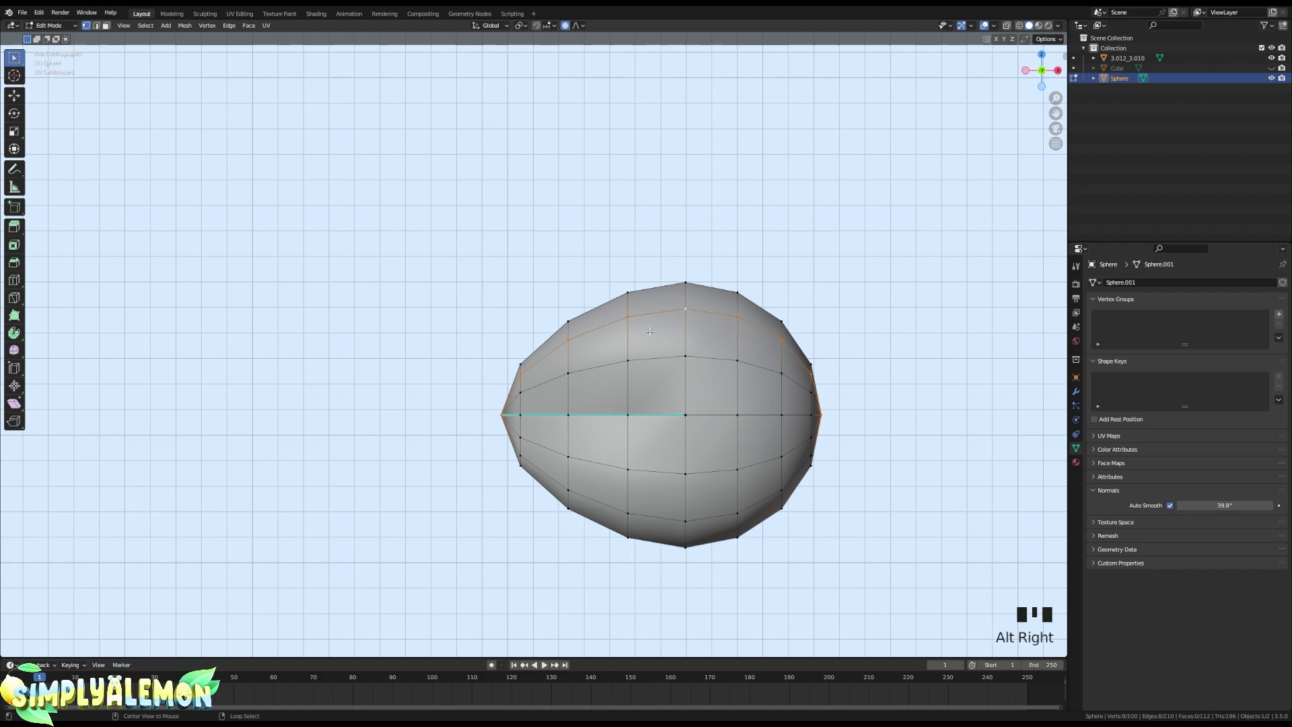
right_click(654, 521, "alt+shift")
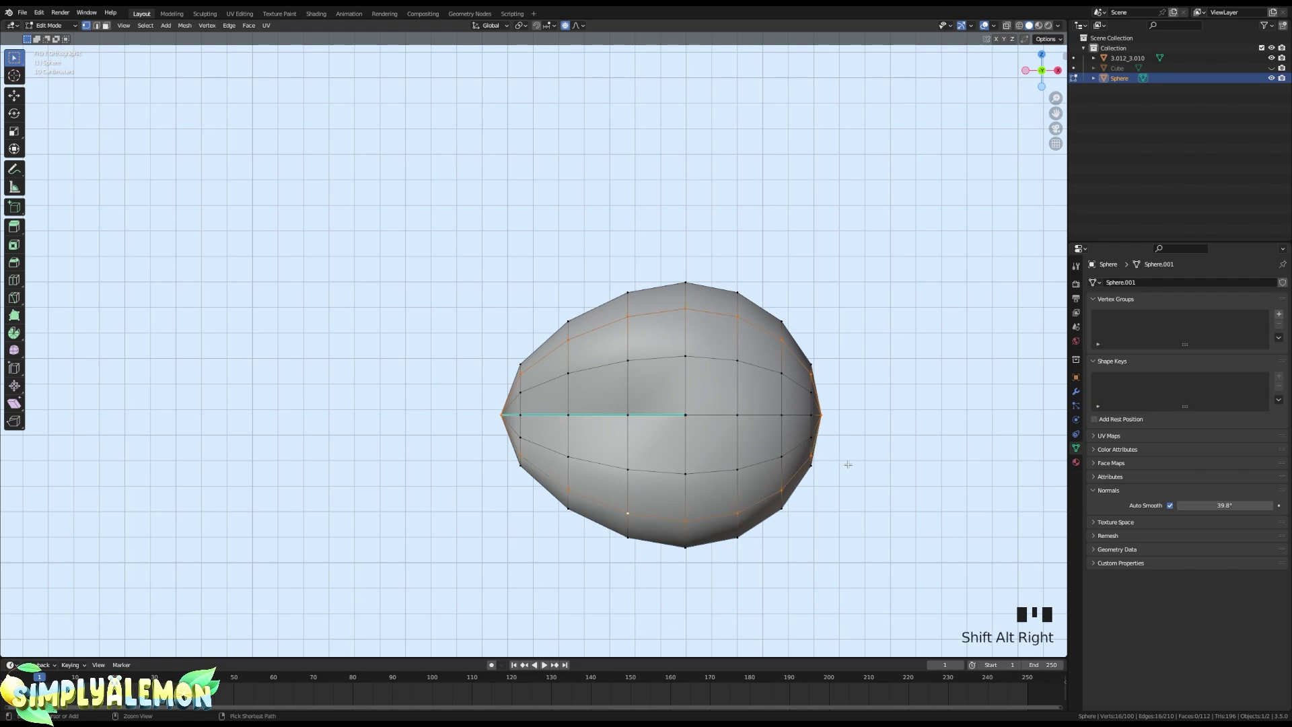
key("ctrl+e")
left_click(806, 469)
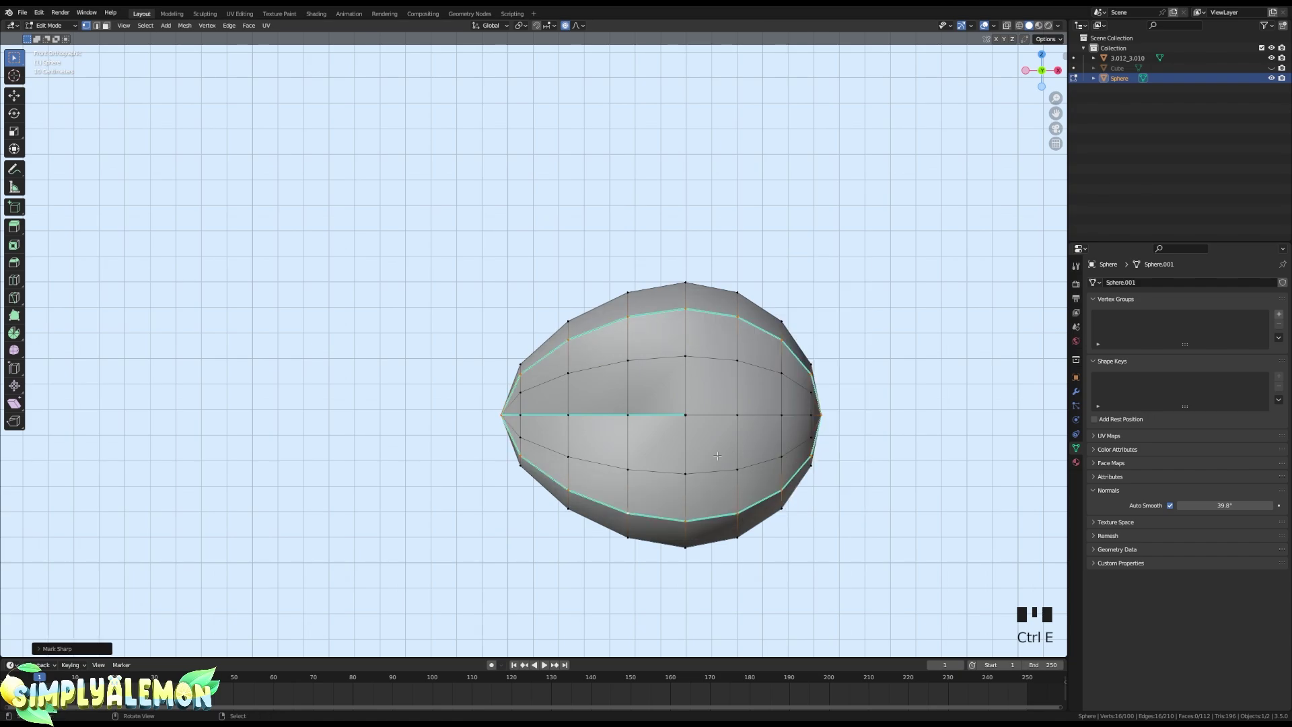
middle_click_drag(806, 469, 745, 482)
key("Tab")
key("grave")
- Lower the crease's middle vertex about 0.03 m along Z, using proportional editing with a size of about 0.56 m
key("Tab")
right_click(540, 408)
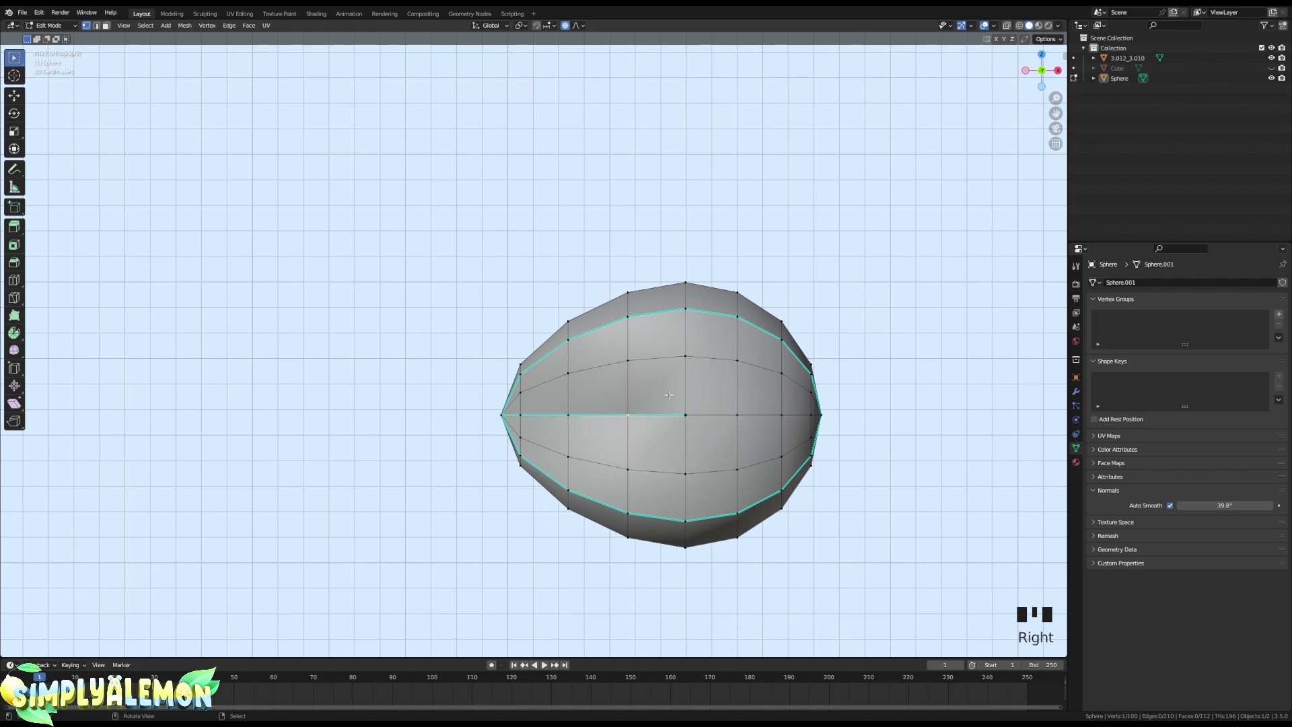
key("g")
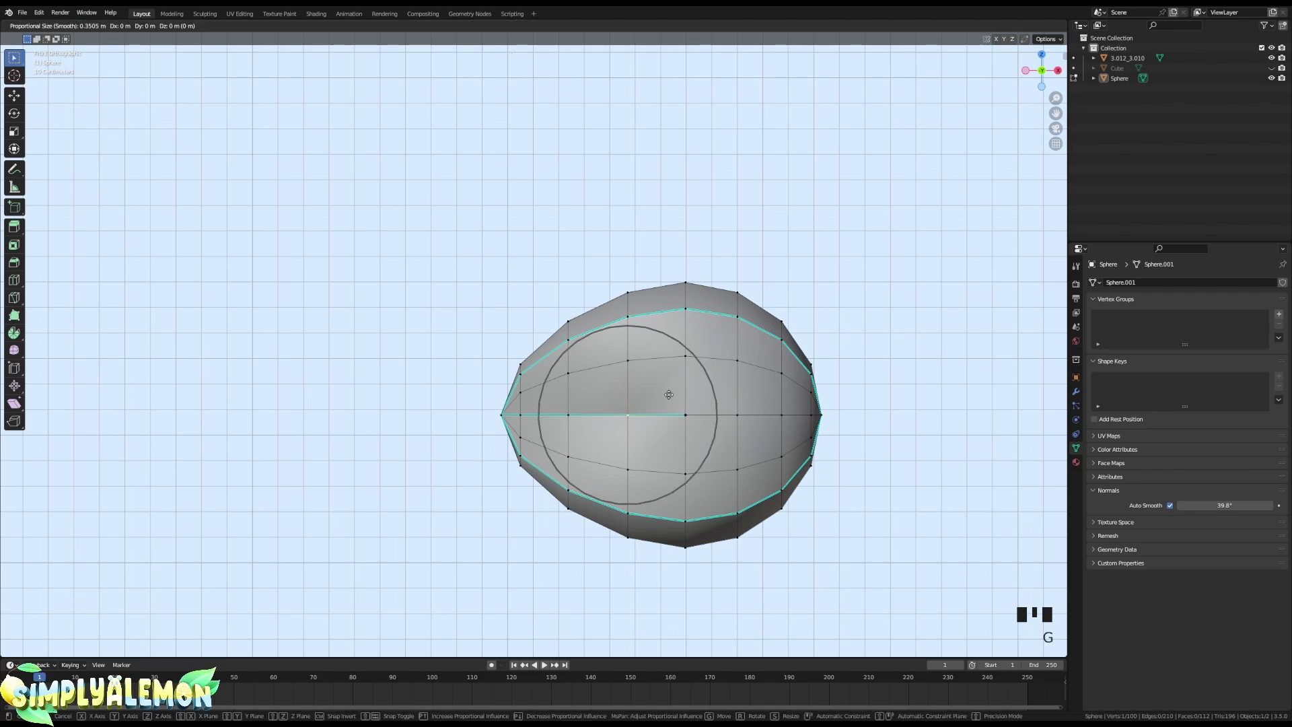
key("z")
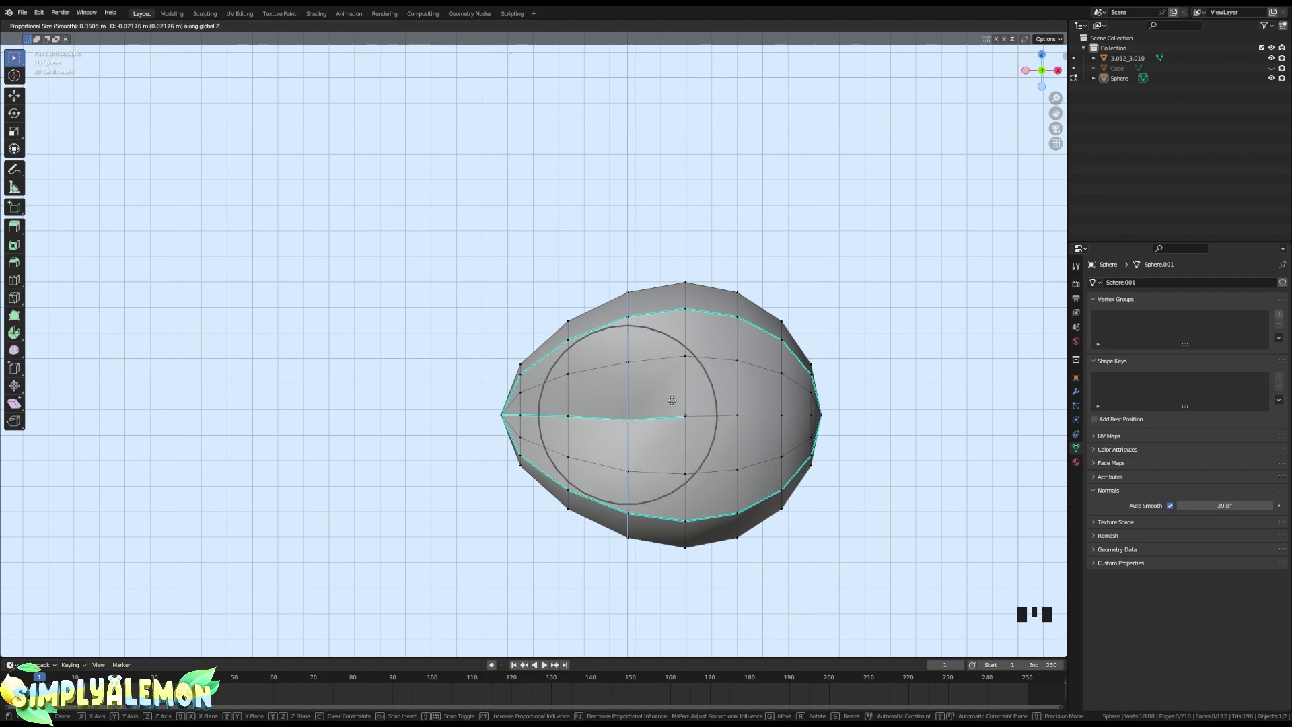
scroll(670, 397, "down", 3)
scroll(673, 402, "down", 3)
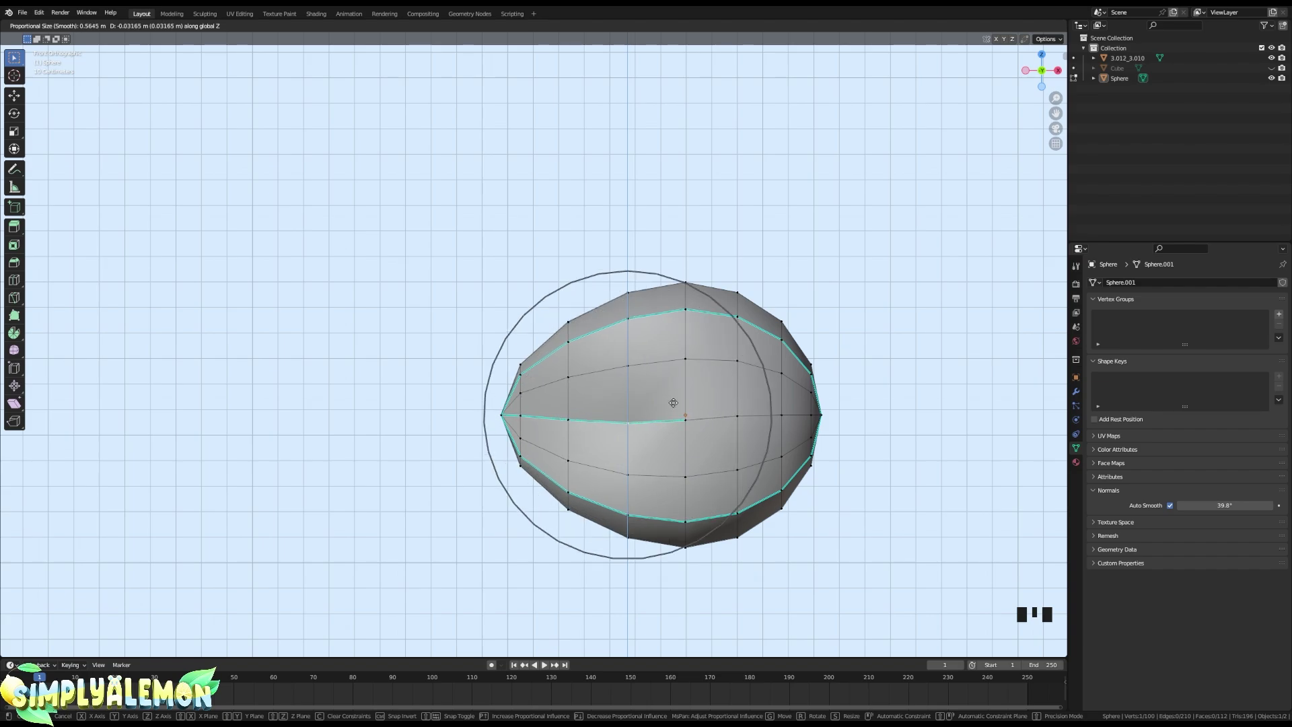
left_click(679, 405)
key("Tab")
right_click(849, 384)
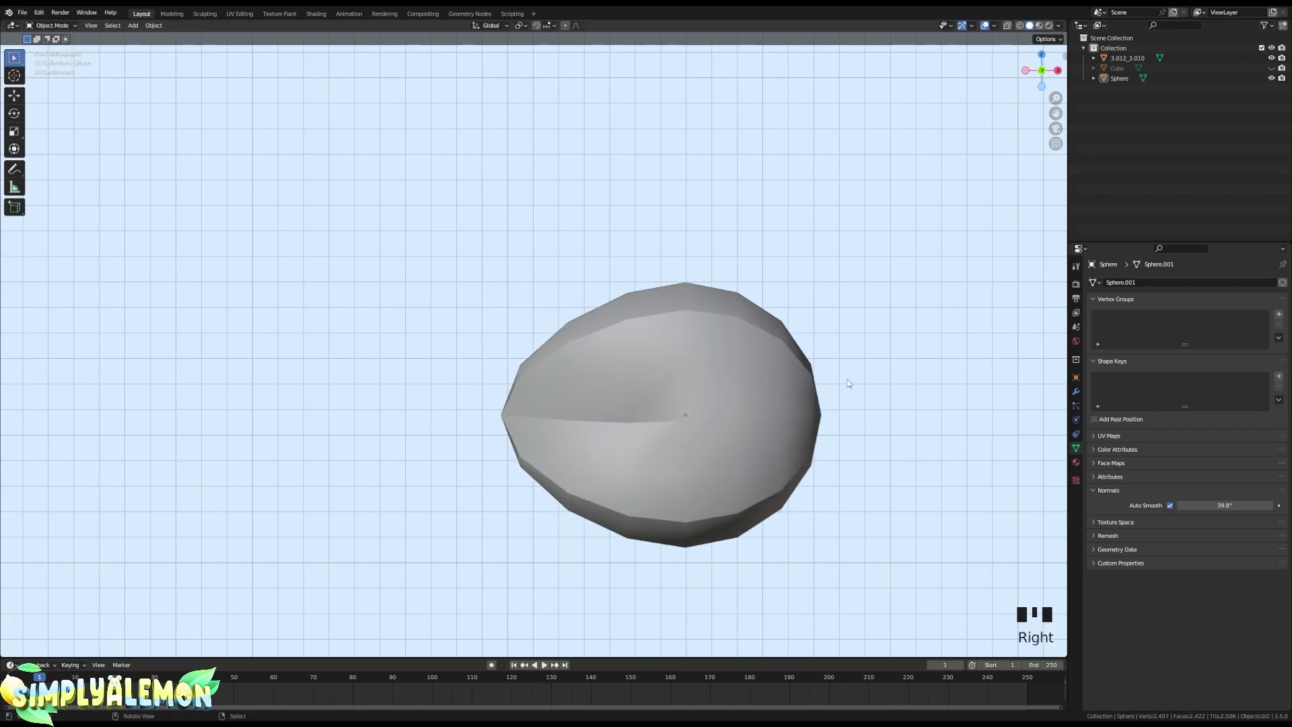
- Unhide the cube at the egg's pointed end
mouse_move(737, 403)
middle_mouse_down()
mouse_move(784, 426)
mouse_move(732, 428)
middle_mouse_up()
key("grave")
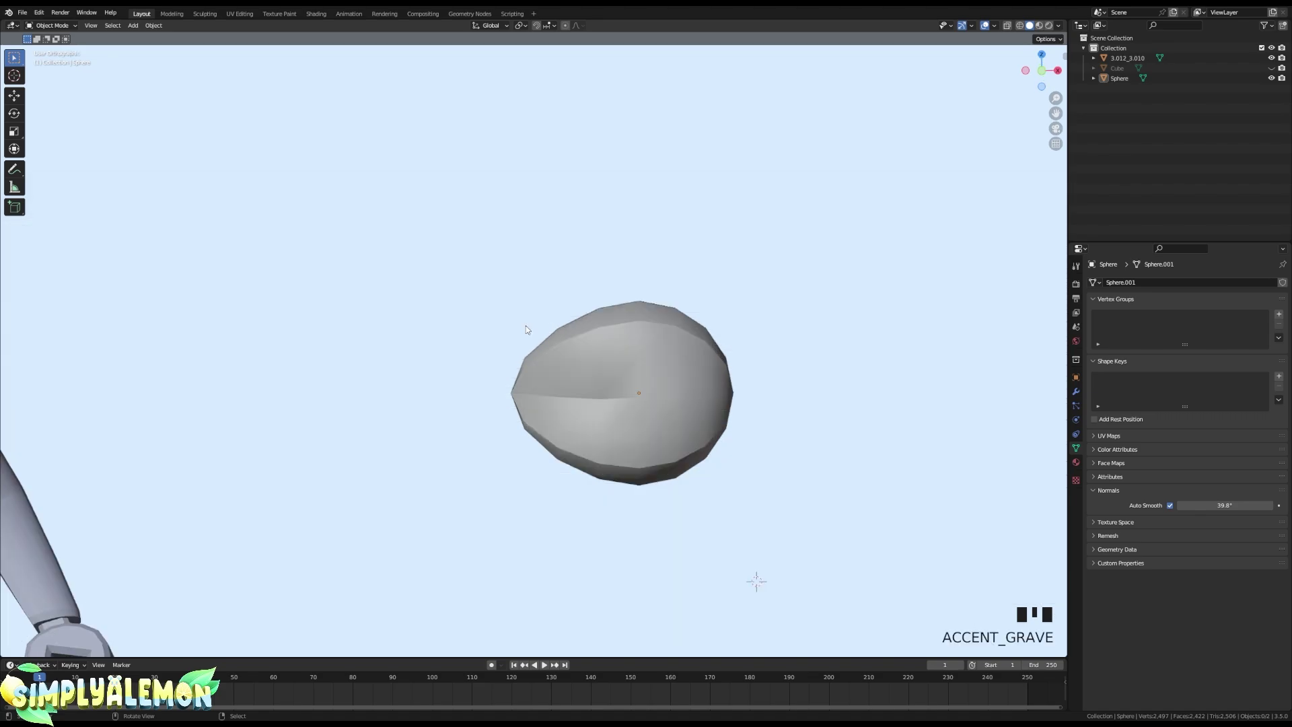
right_click(638, 395)
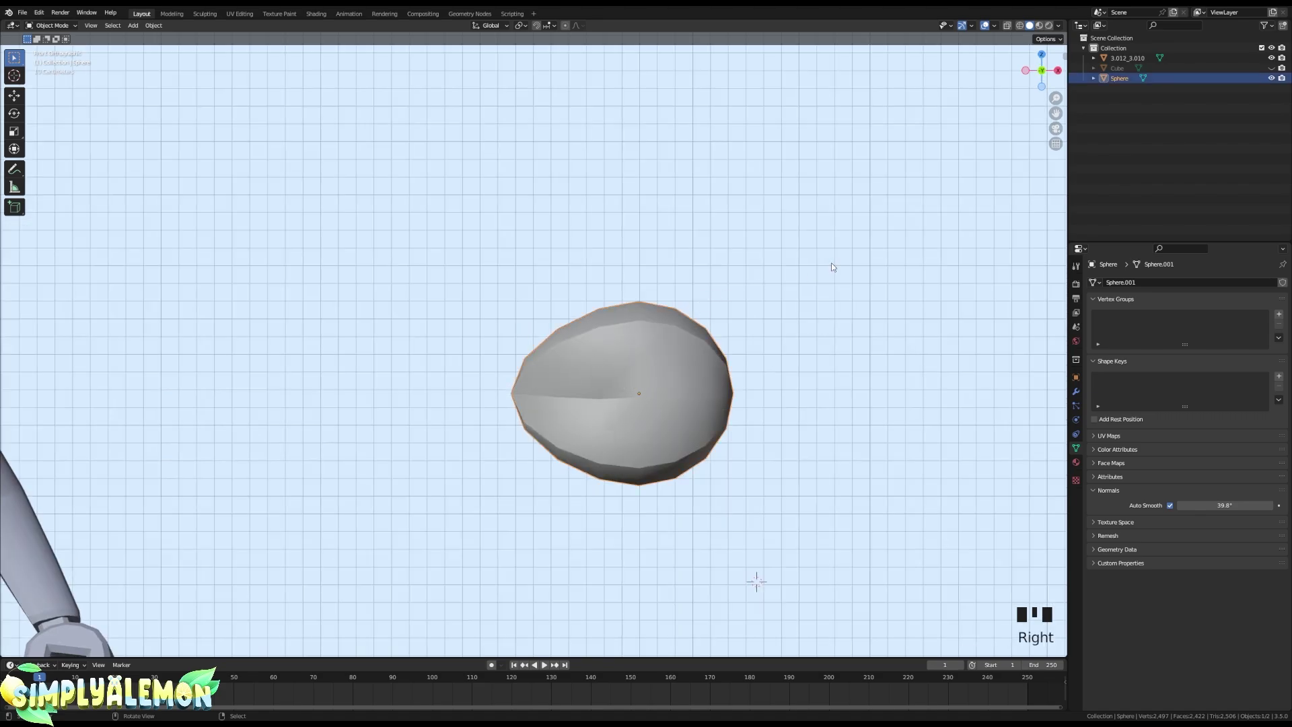
right_click(832, 267)
middle_click_drag(549, 398, 602, 404, "shift")
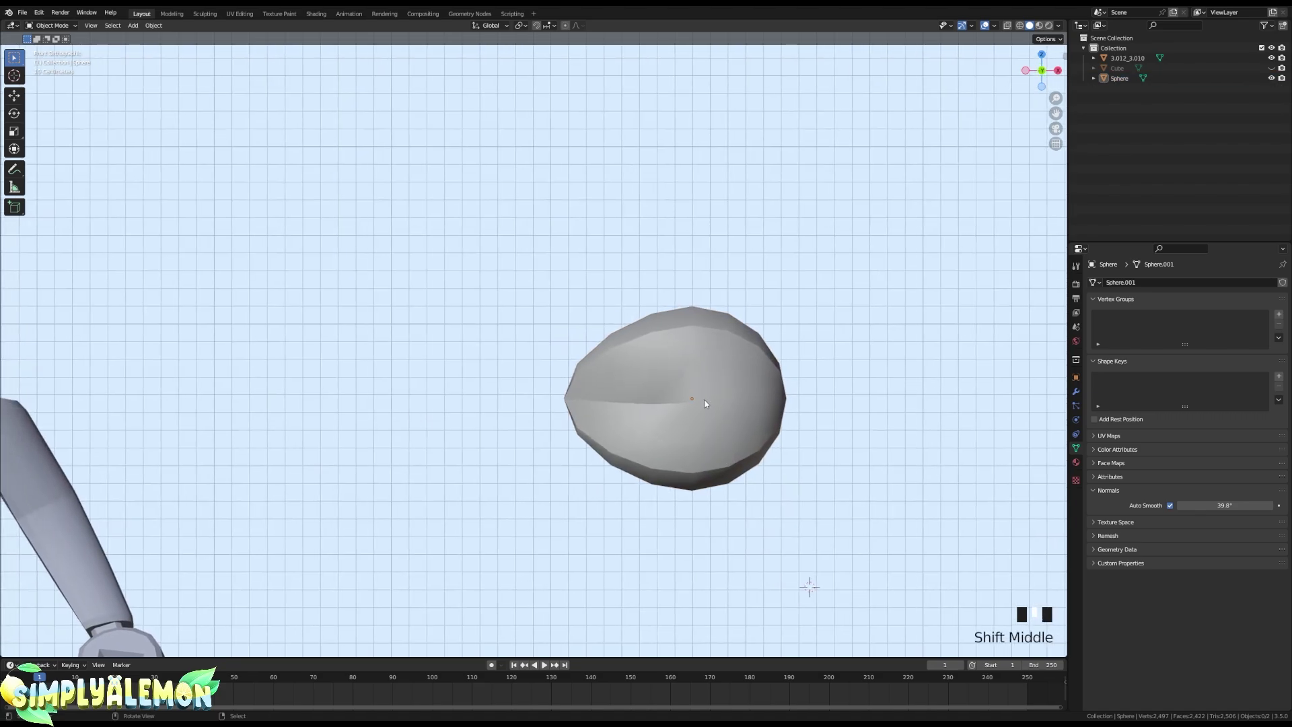
key("alt+h")
- Add a Mirror modifier to the egg on the X axis, using the Cube as the mirror object
right_click(546, 331)
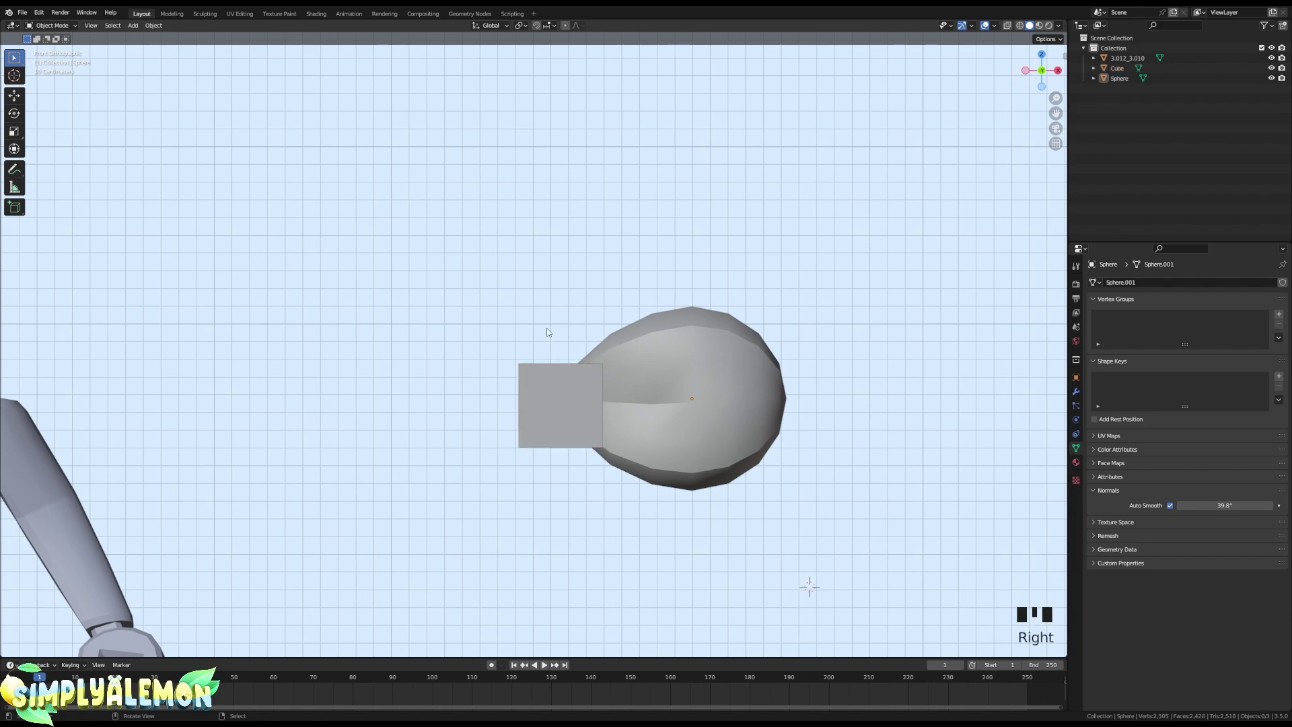
right_click(575, 411)
right_click(576, 411)
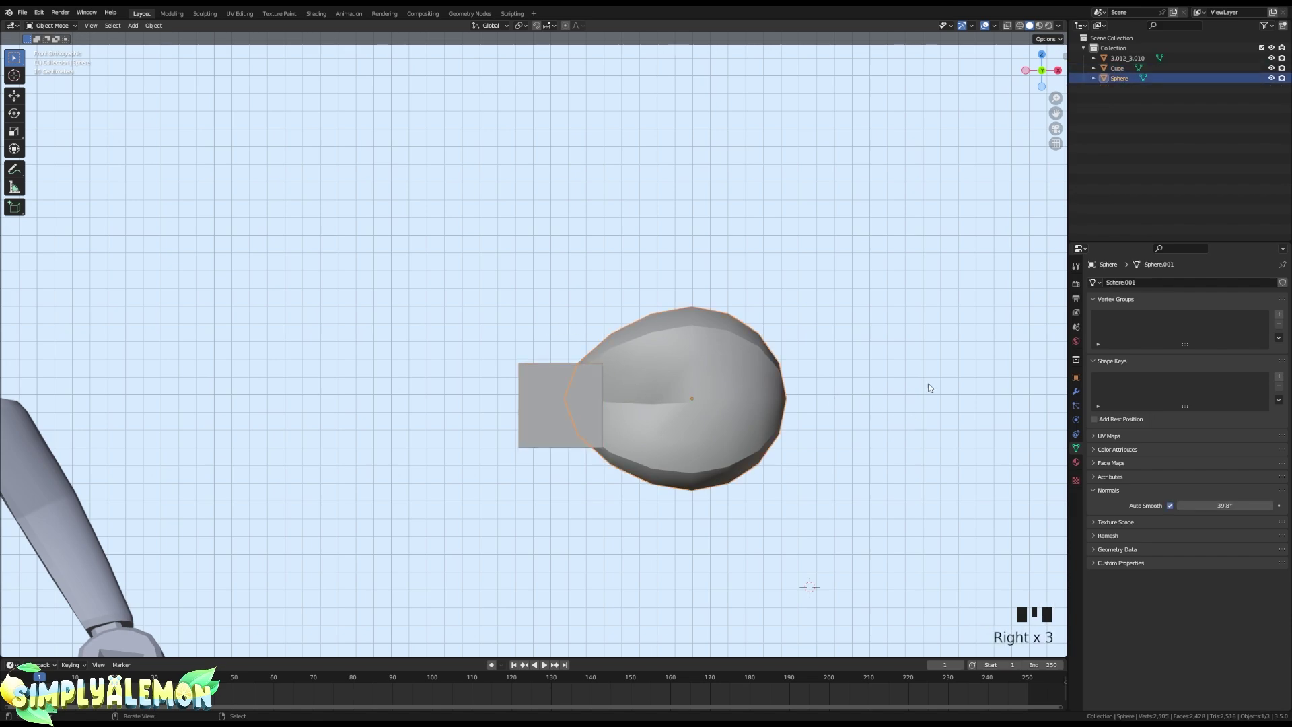
left_click(1075, 392)
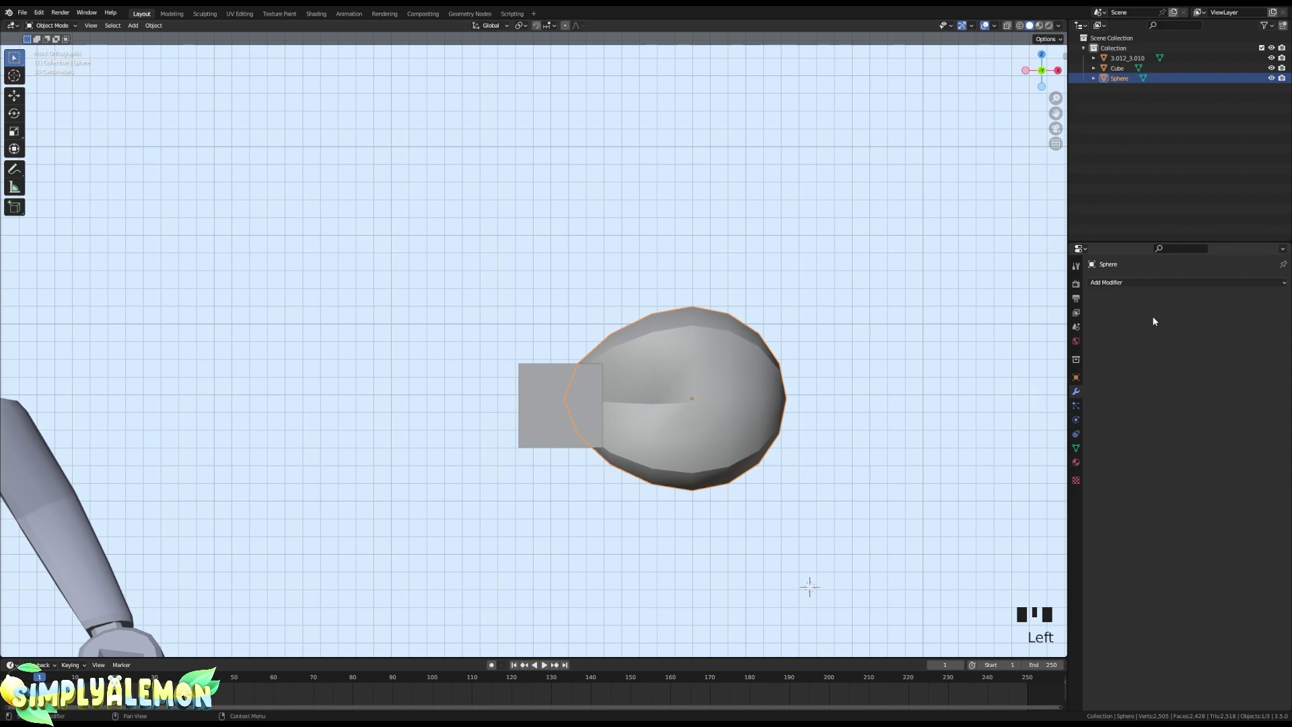
left_click(1152, 284)
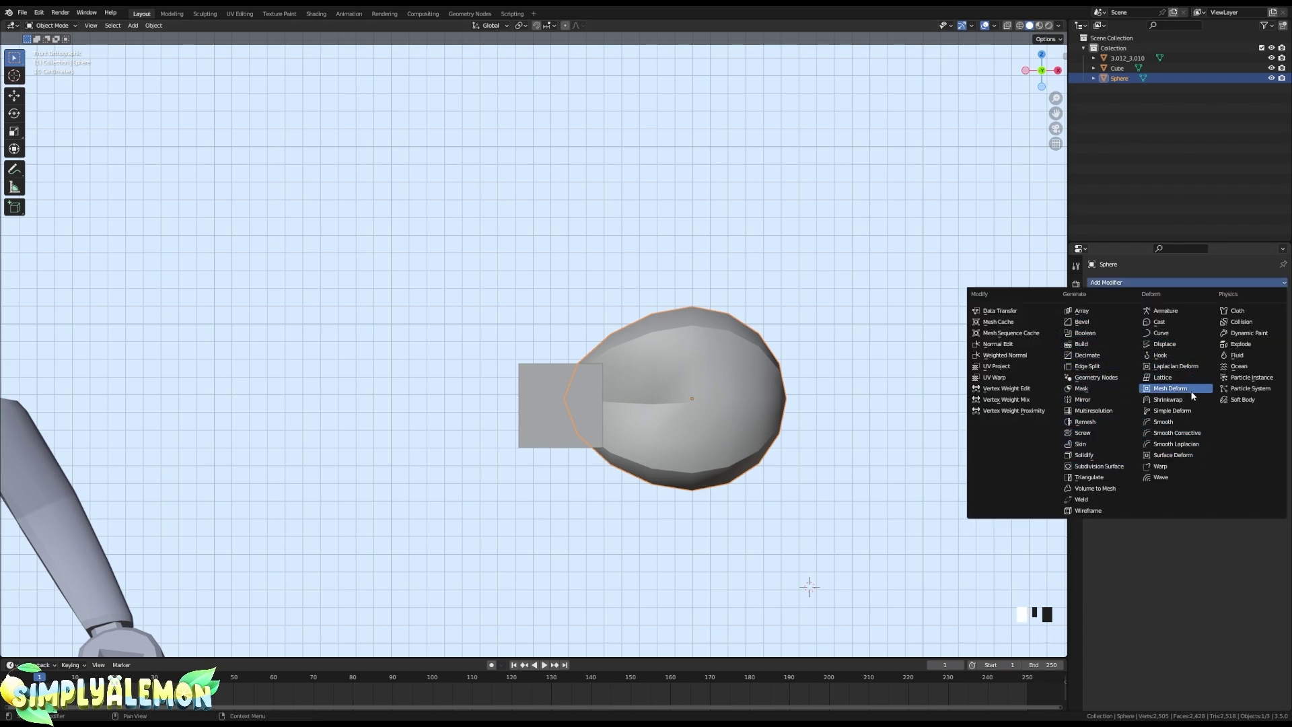
left_click(1083, 400)
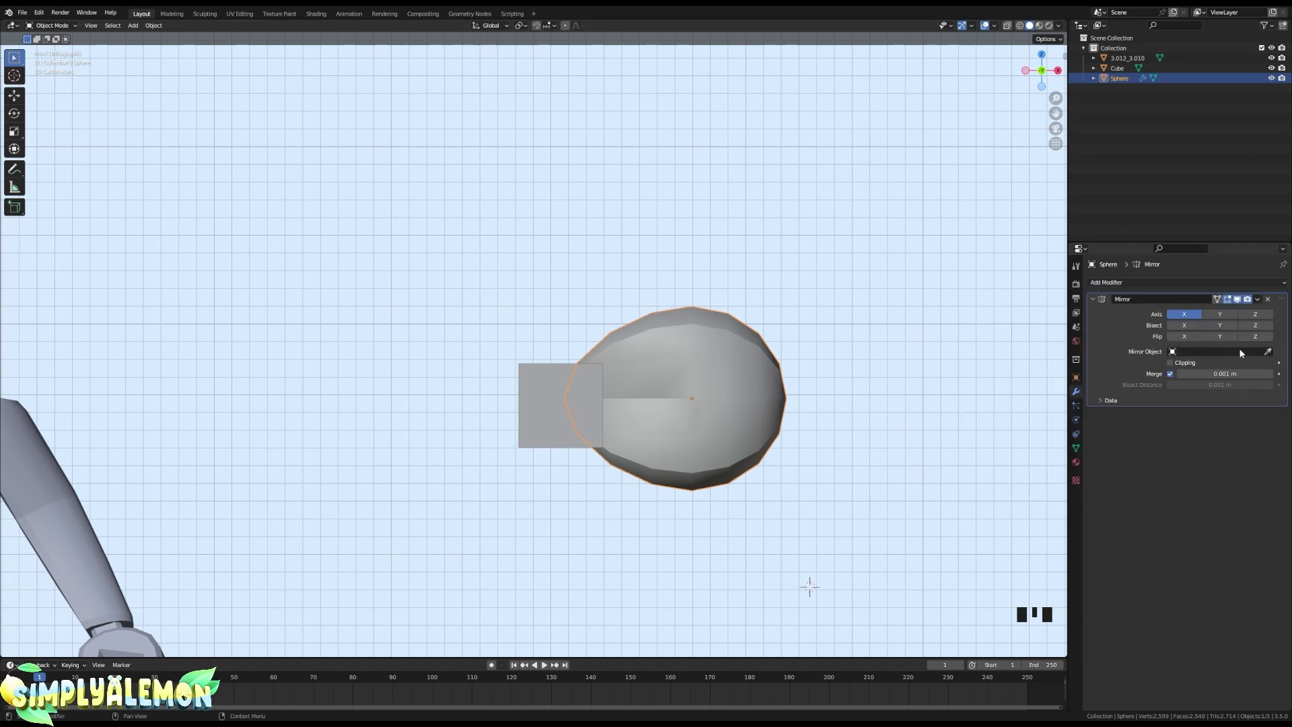
left_click(1268, 352)
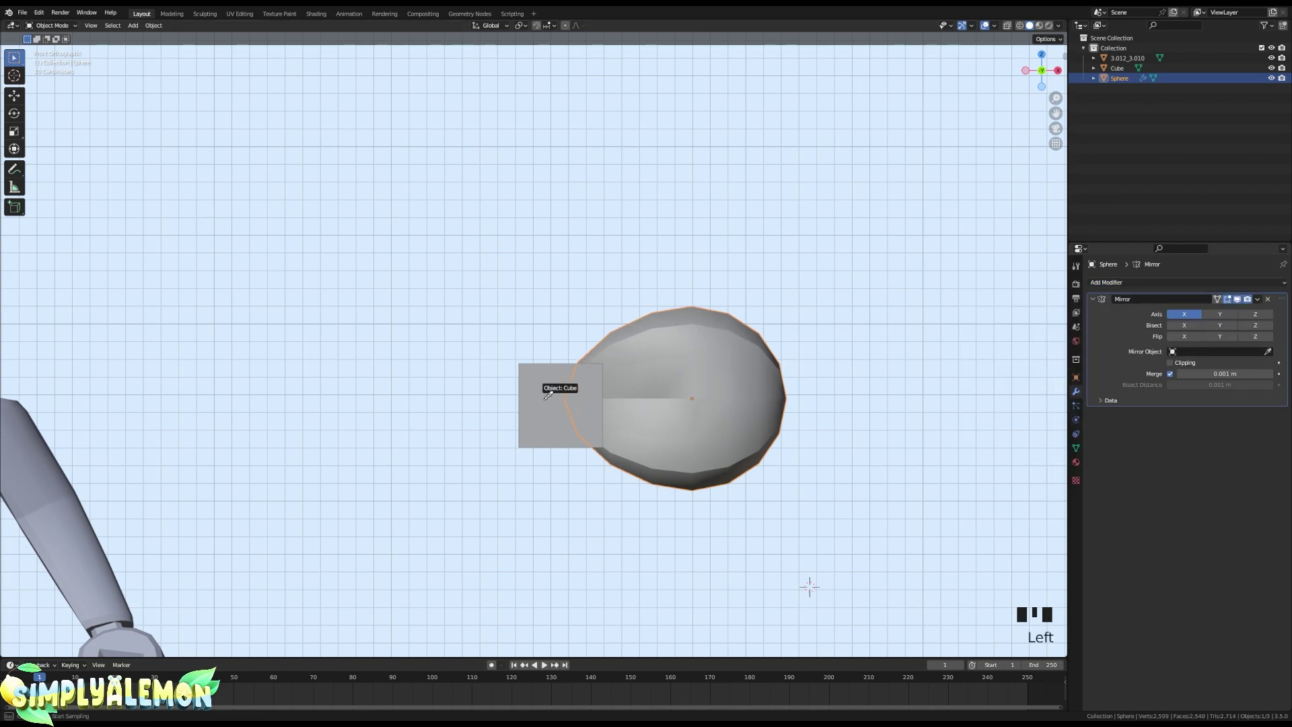
left_click(519, 395)
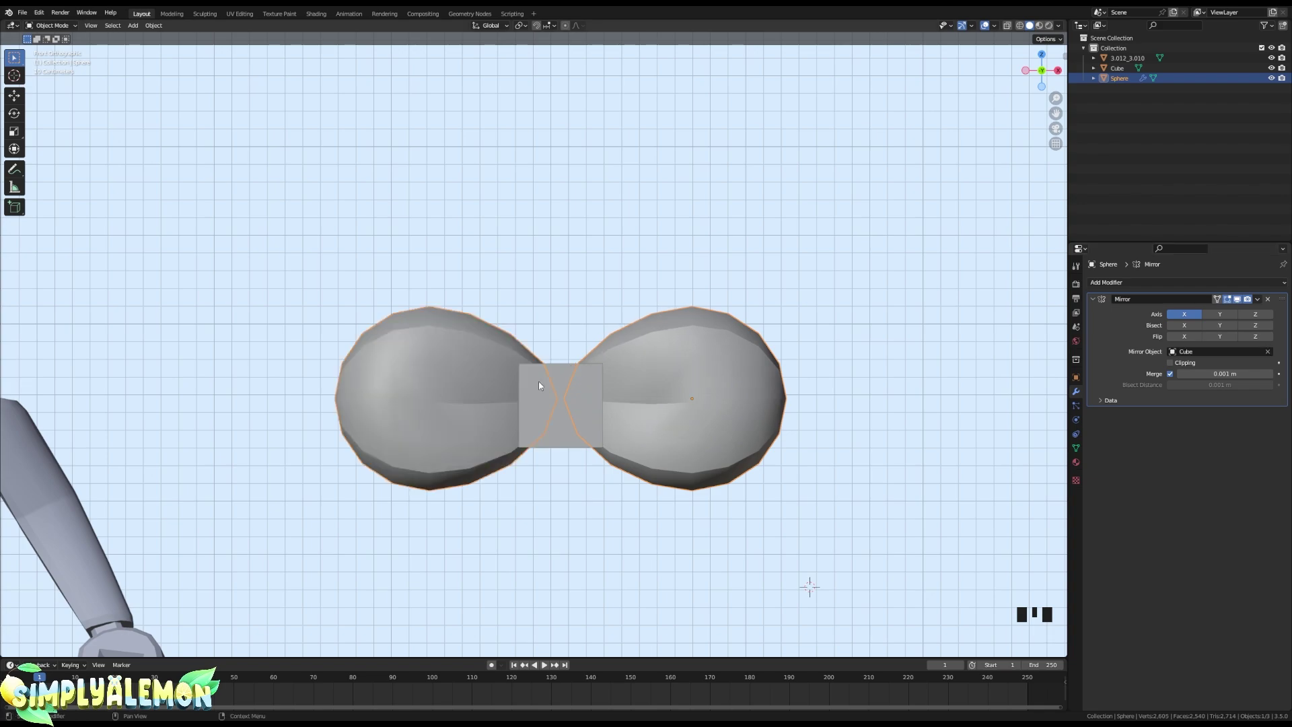
- Scale down the whole egg mesh slightly in Edit Mode and shift it along X toward the cube
scroll(806, 446, "down", 1)
left_click(807, 447)
key("Tab")
key("Tab")
key("Tab")
key("a")
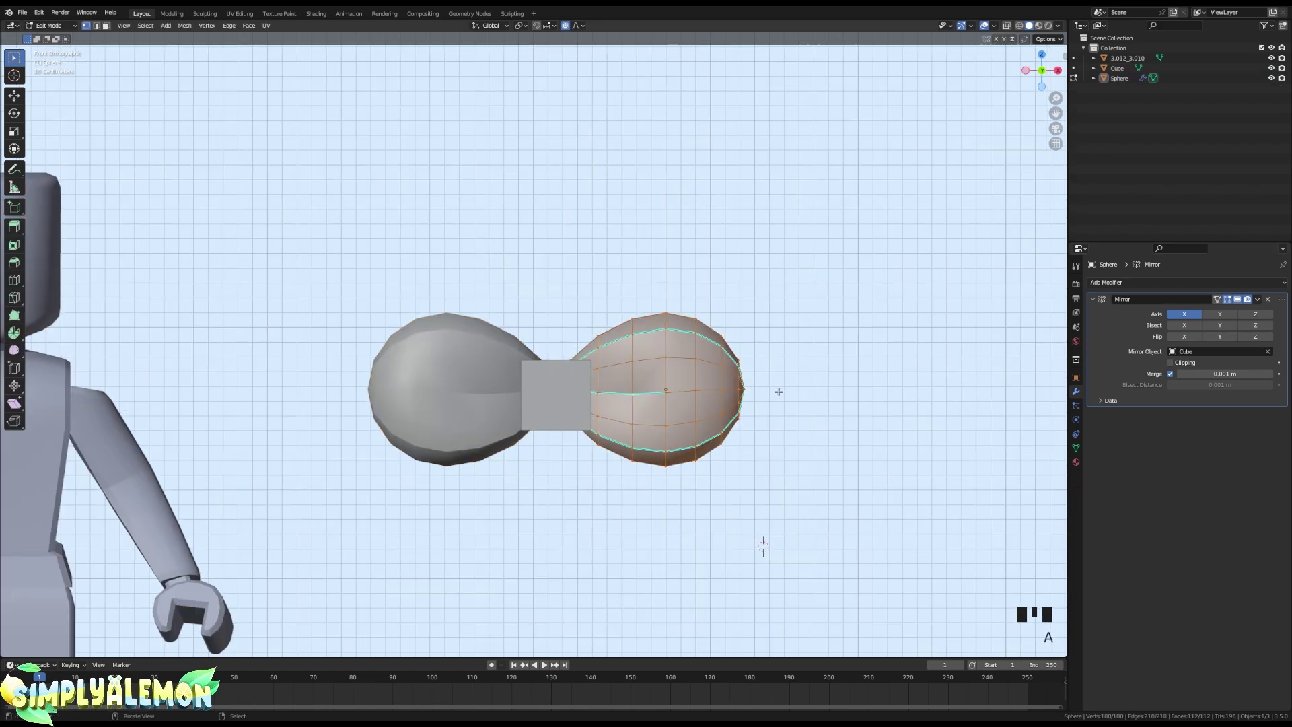
key("s")
left_click(762, 392)
key("g")
key("x")
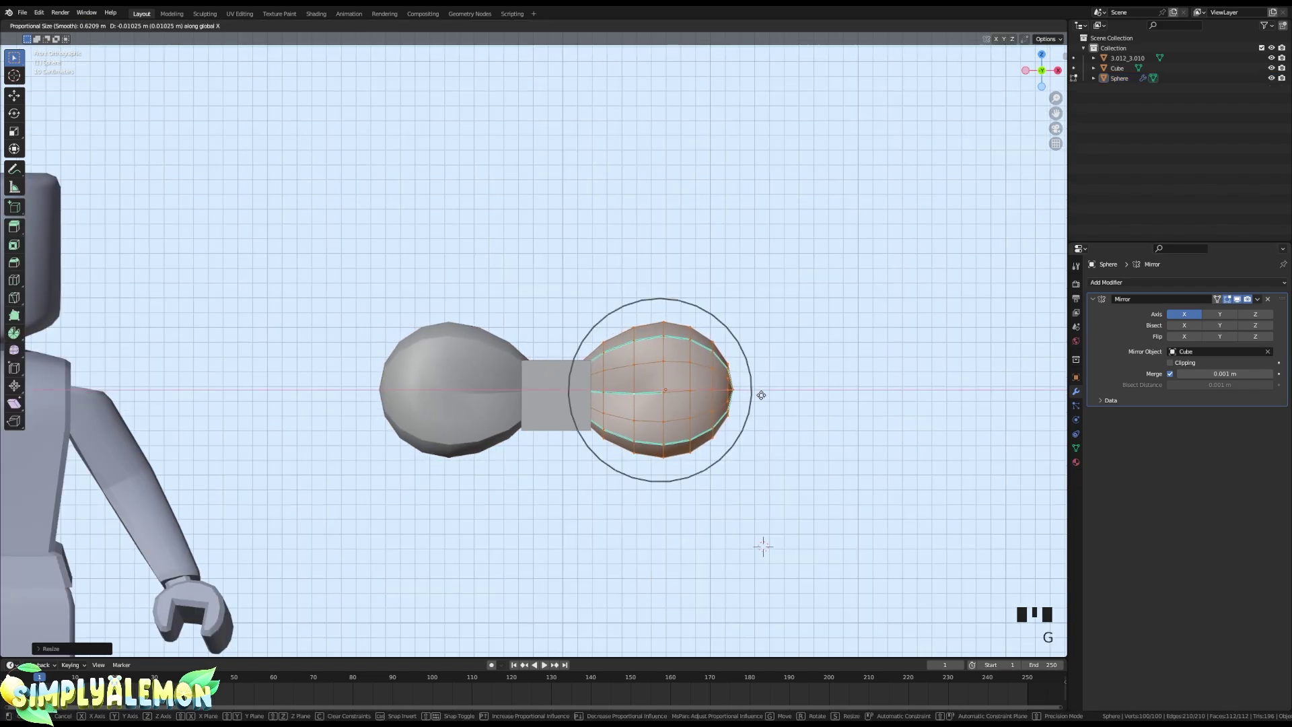
left_click(750, 397)
- Rotate the whole egg mesh slightly about the Z axis as seen from above, and move it closer to the cube
key("Tab")
left_click(765, 401)
middle_click_drag(765, 401, 771, 455)
key("Tab")
key("r")
left_click(796, 498)
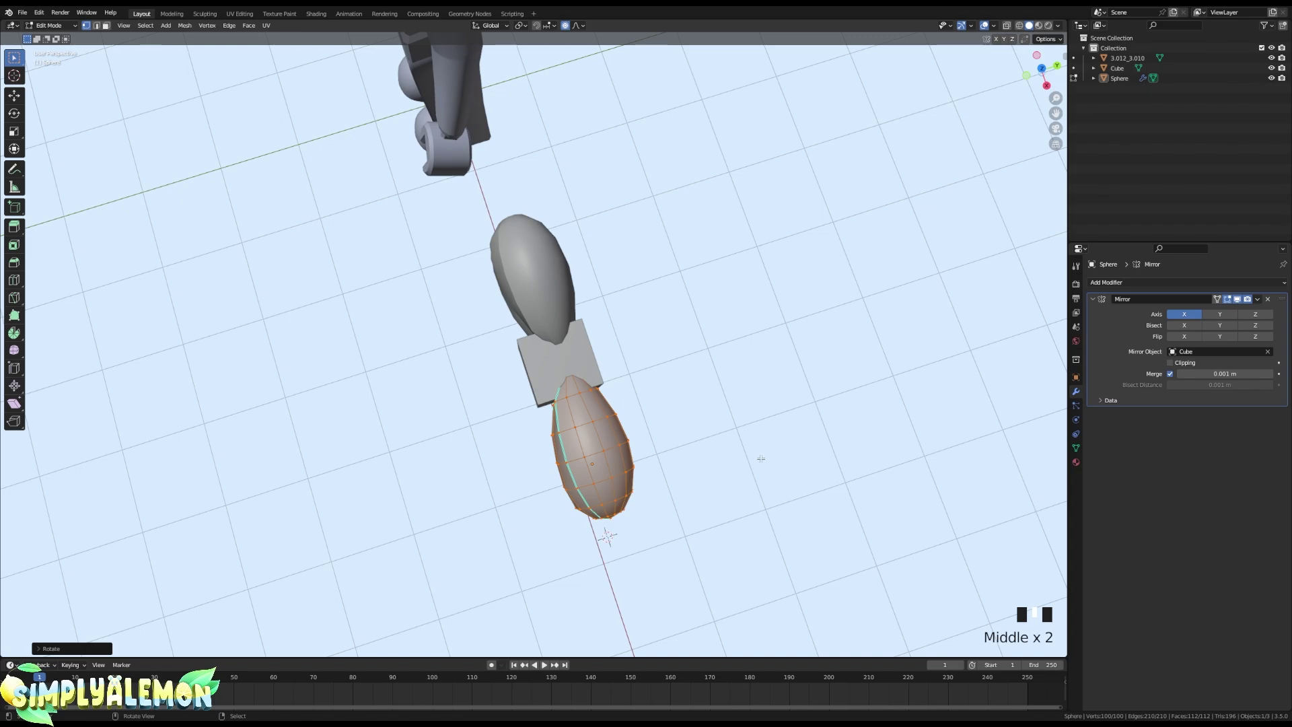
key("r")
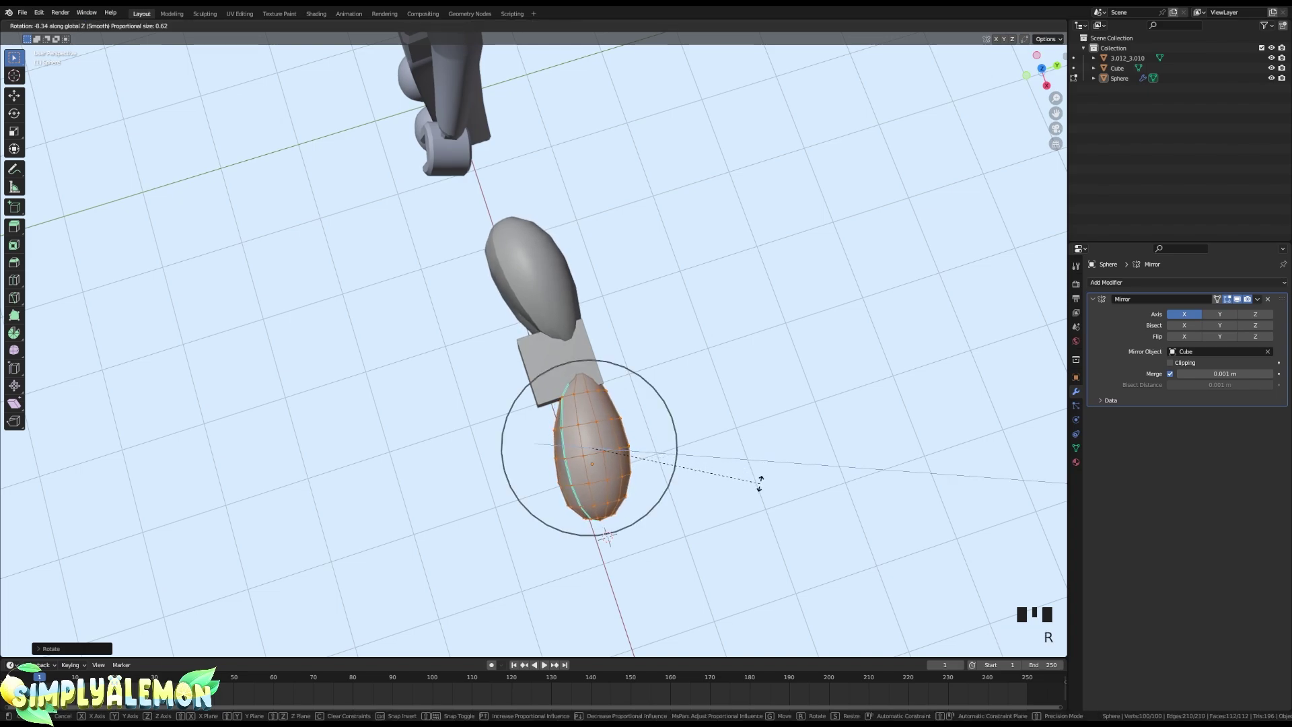
left_click(758, 478)
key("g")
left_click(709, 476)
key("grave")
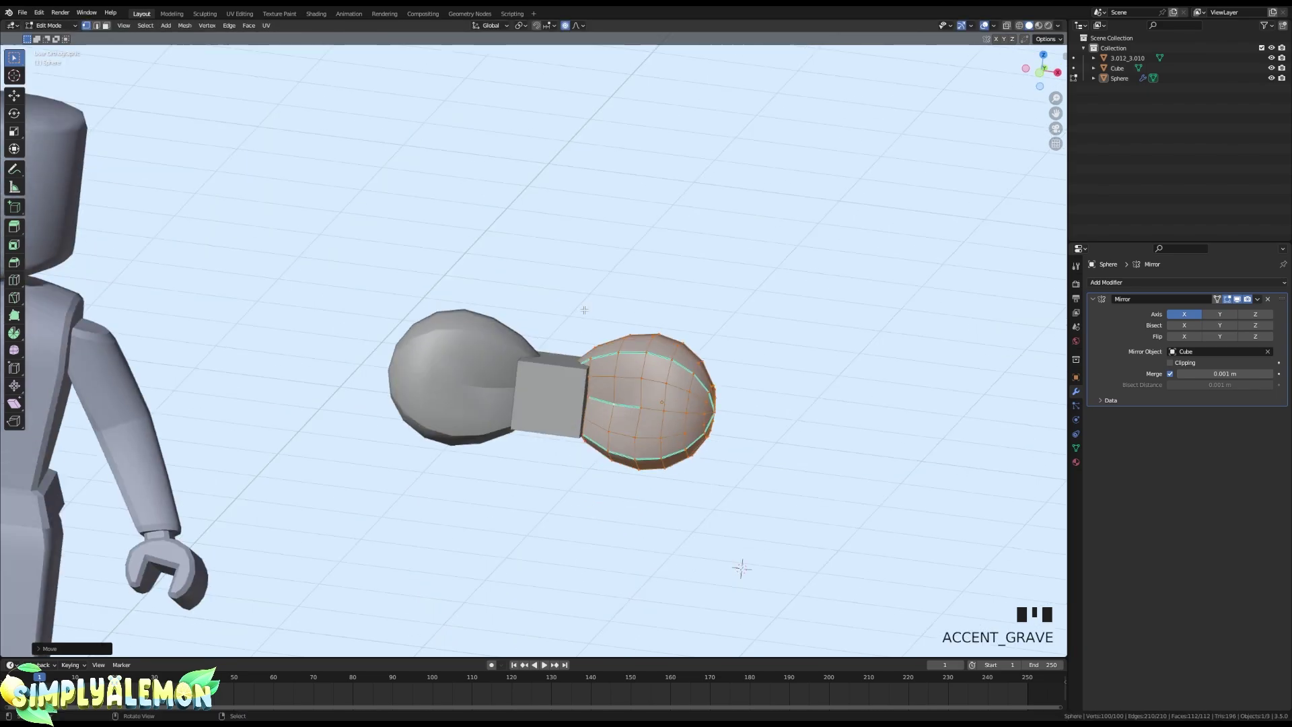
- Add a Subdivision Surface modifier to the cube between the two lobes
key("Tab")
right_click(557, 411)
key("Tab")
scroll(629, 366, "down", 4)
scroll(777, 416, "up", 4)
key("a")
key("Tab")
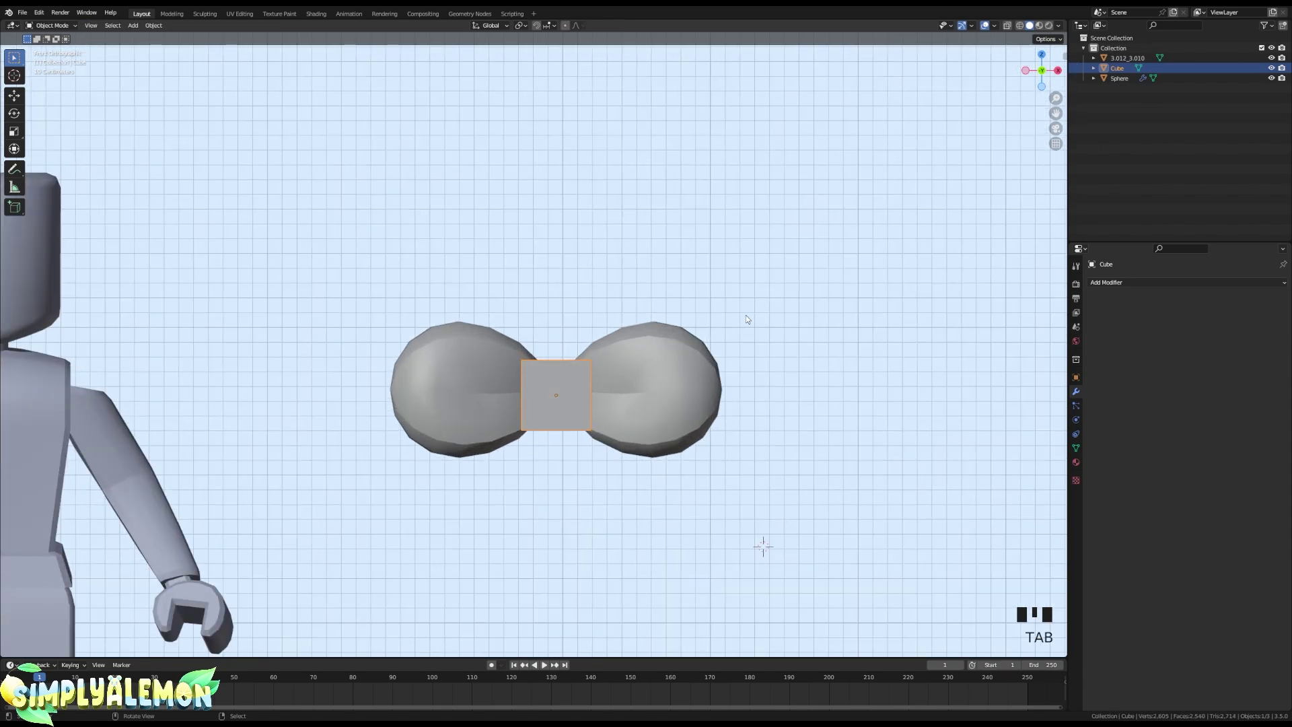
left_click(1140, 281)
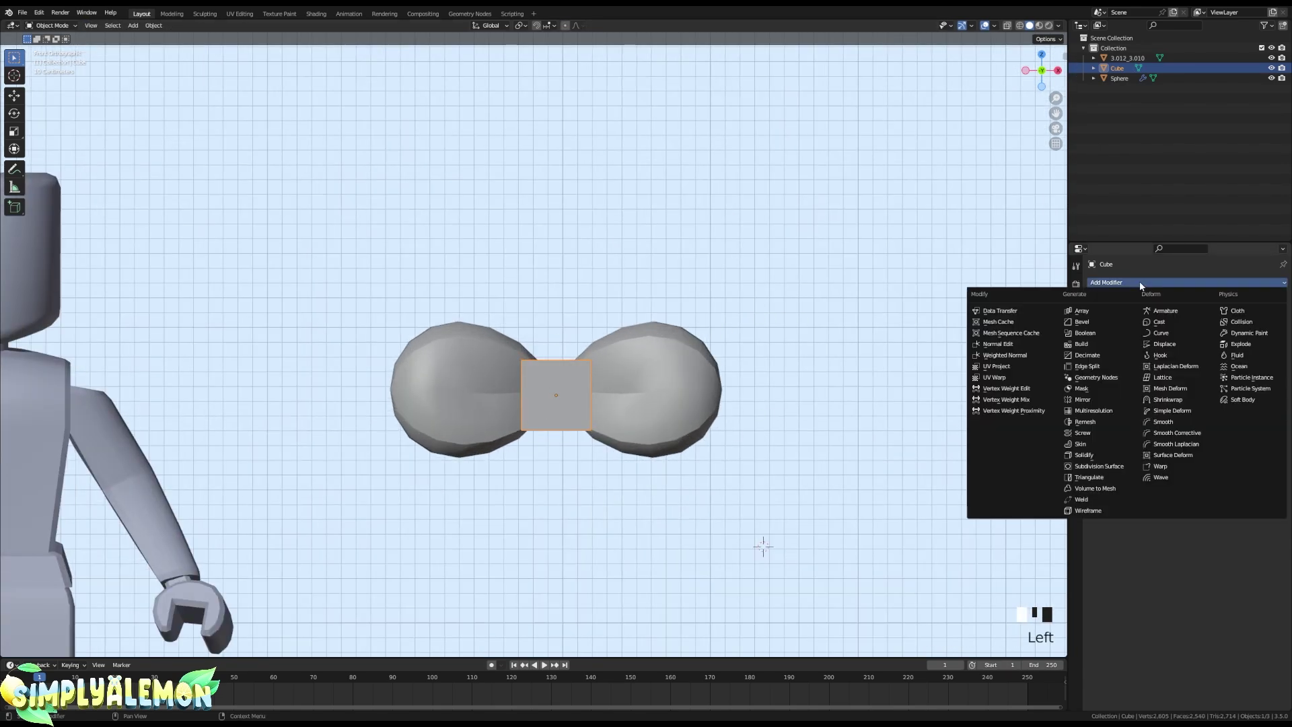
left_click(1129, 467)
scroll(660, 416, "up", 3)
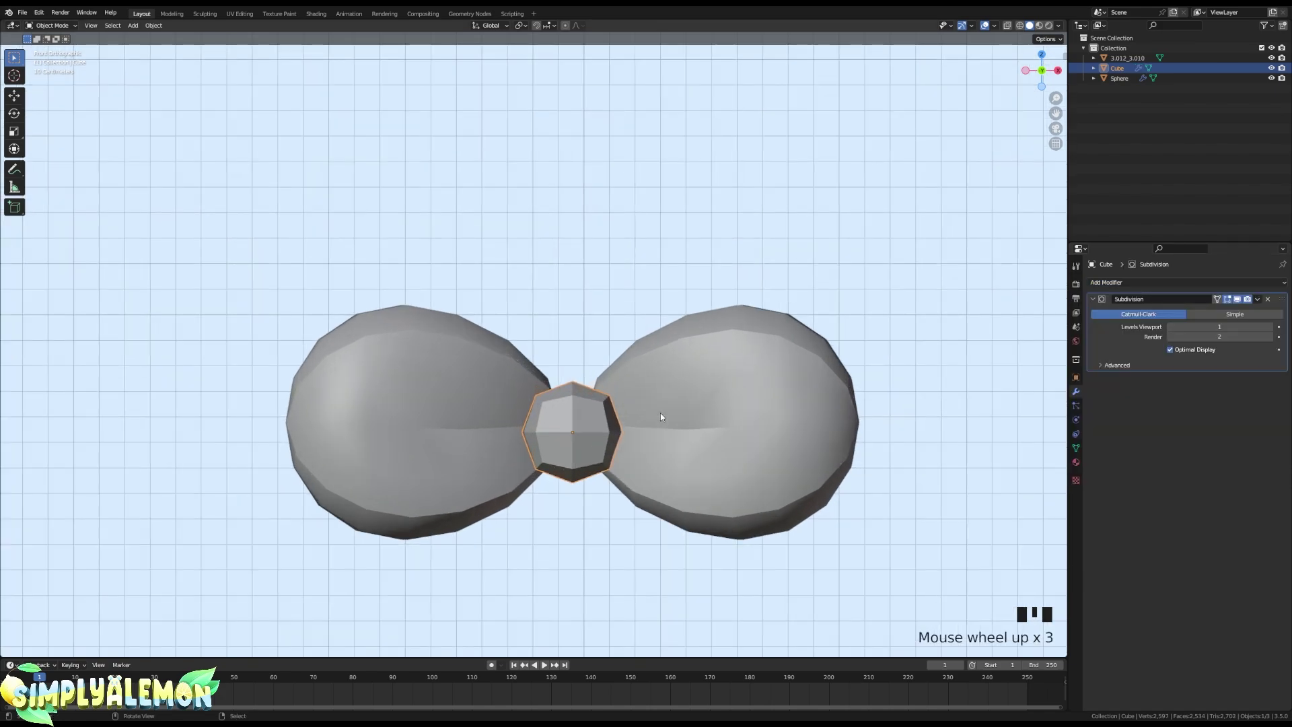
- Add a centred vertical loop cut to the cube and a horizontal loop cut slid below its middle
key("Tab")
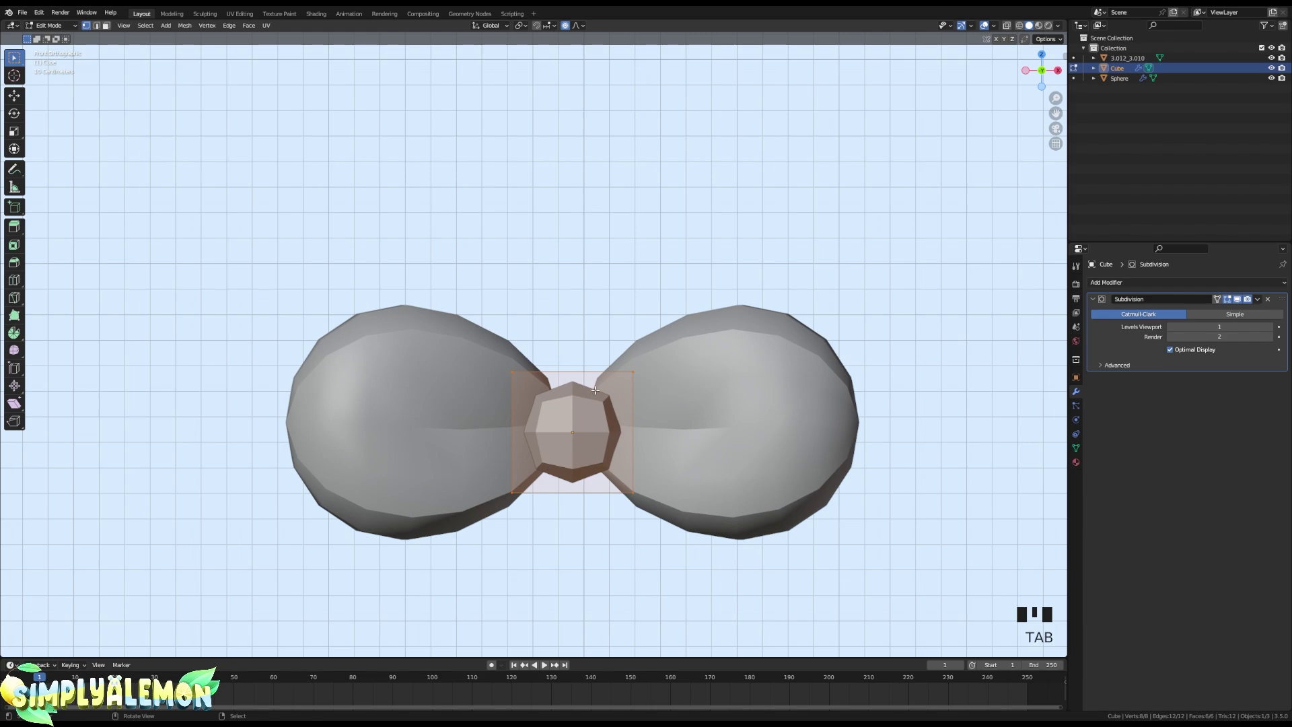
key("ctrl+r")
left_click(576, 377)
right_click(502, 443)
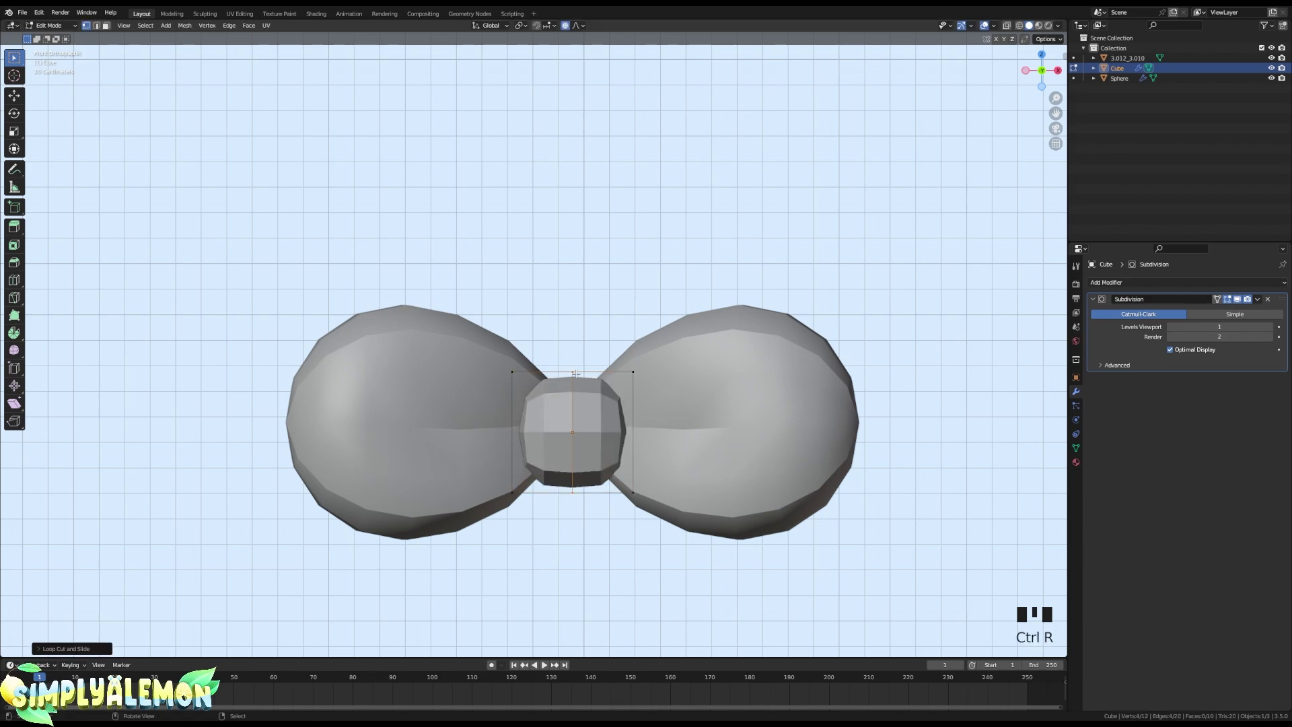
key("ctrl+r")
left_click(502, 442)
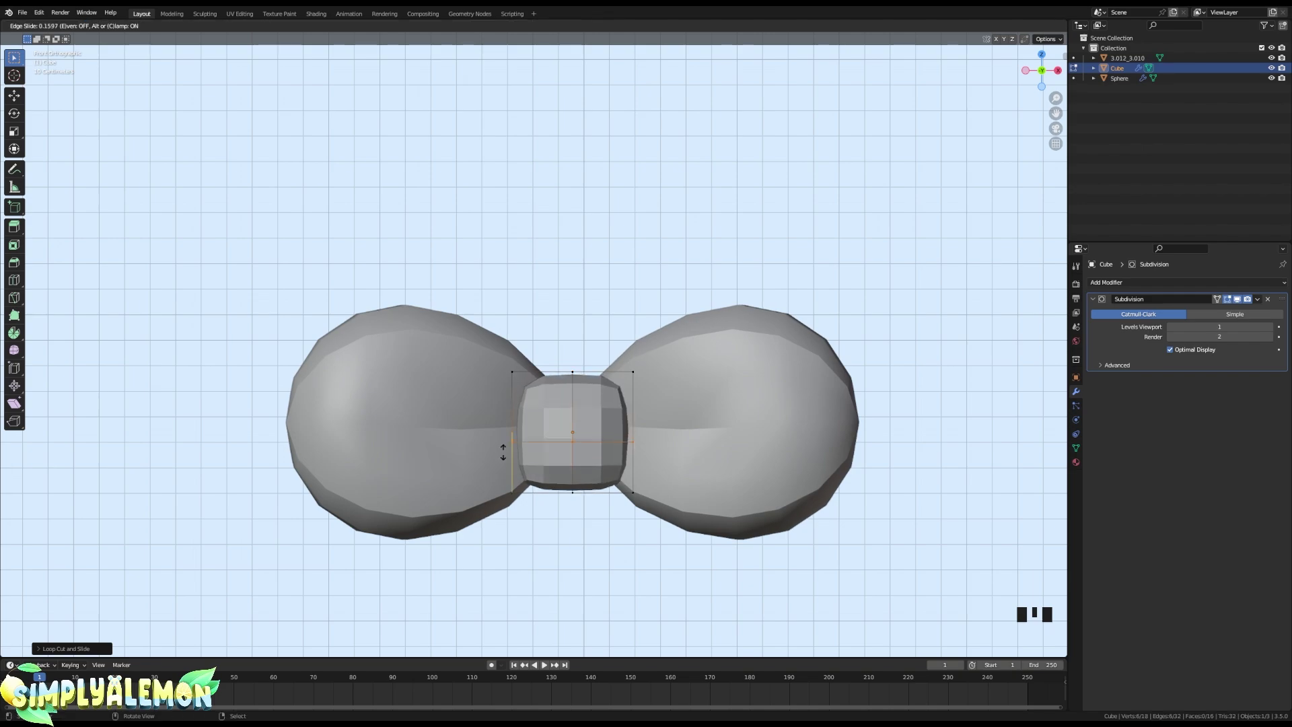
left_click(526, 464)
key("Tab")
scroll(976, 369, "down", 3)
right_click(769, 406)
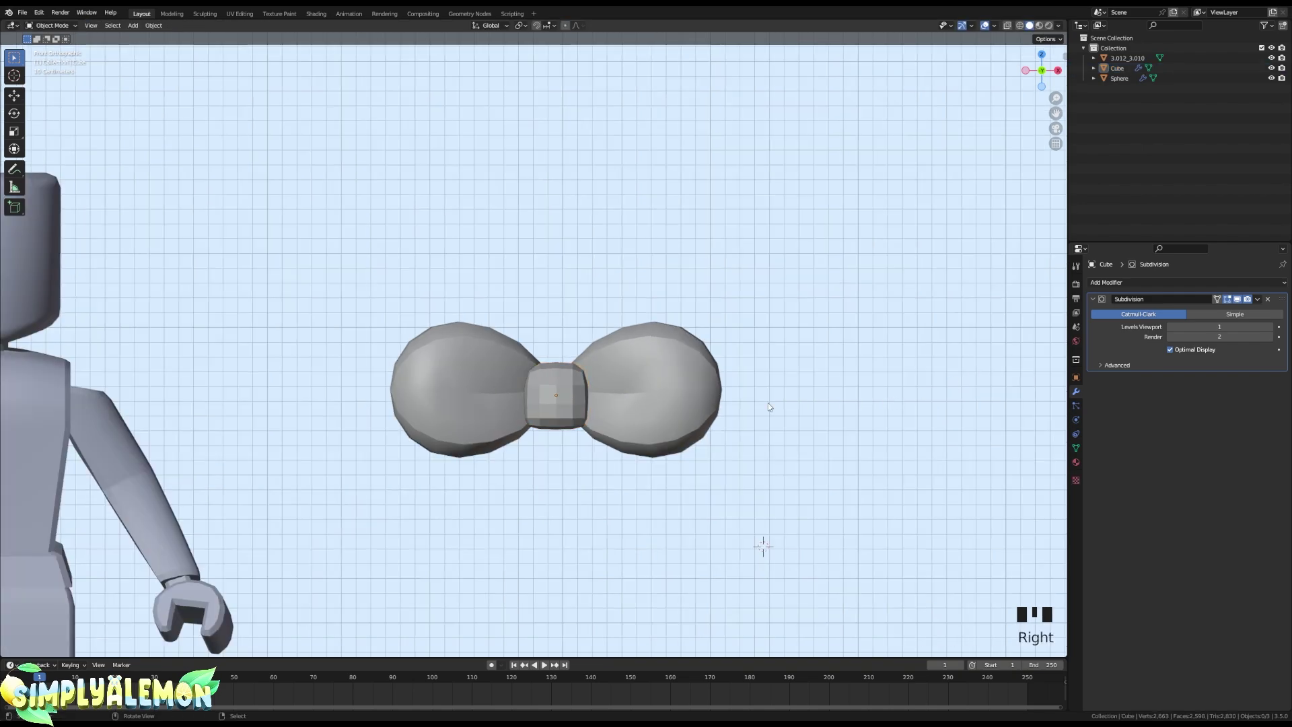
- Apply Shade Auto Smooth to the centre cube and set its Auto Smooth angle to 50.6°
right_click(571, 408)
key("space")
type("shade")
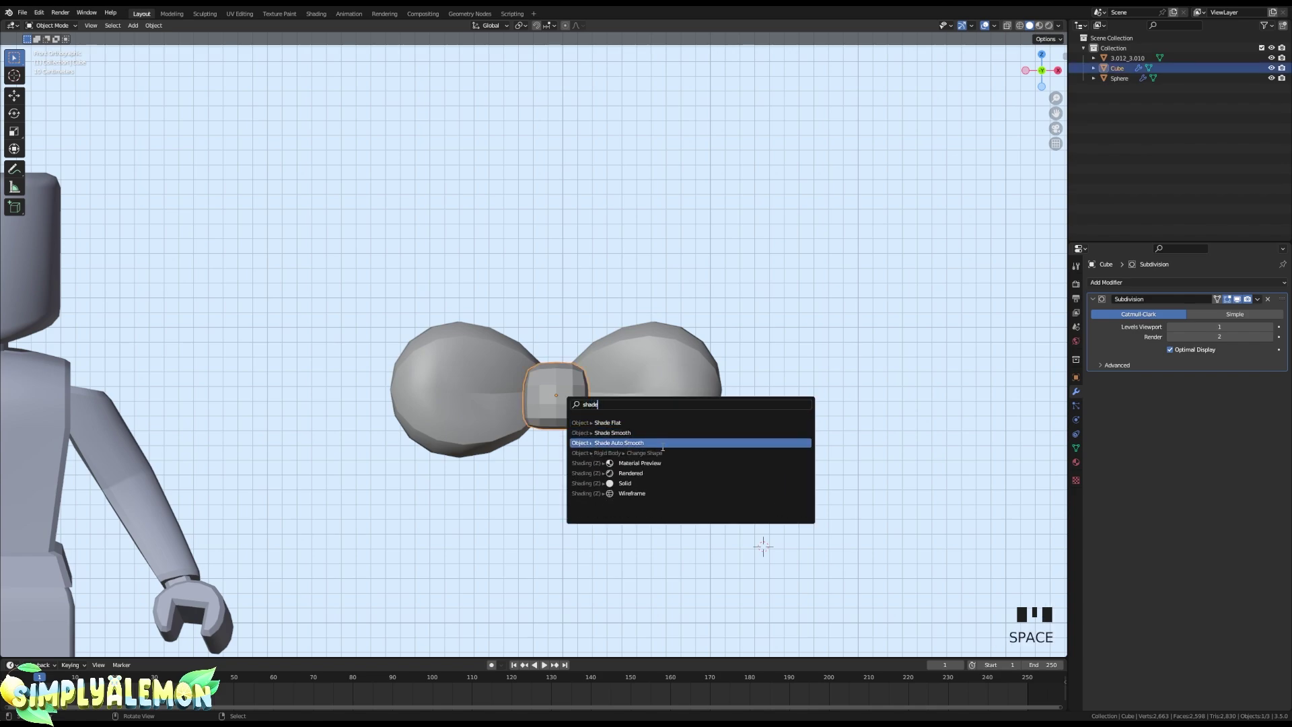
left_click(662, 445)
left_click(1075, 447)
left_click(907, 456)
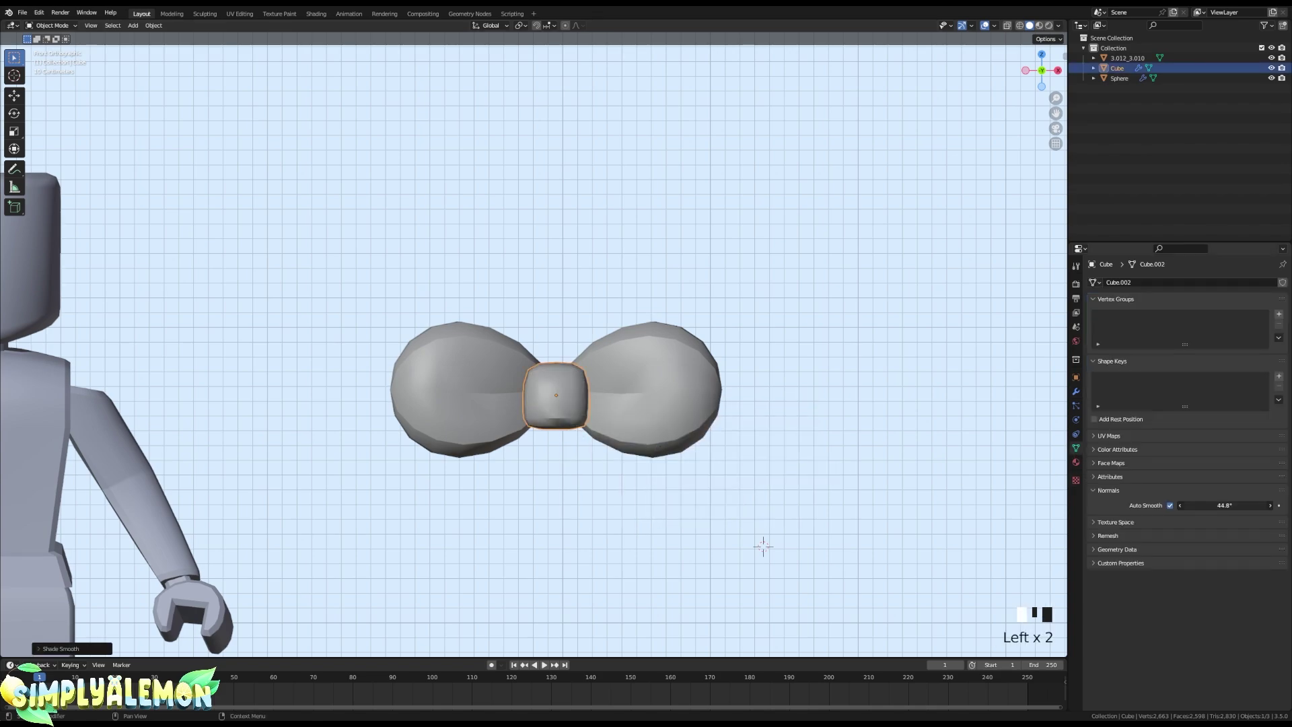
scroll(907, 456, "down", 5)
scroll(595, 461, "up", 4)
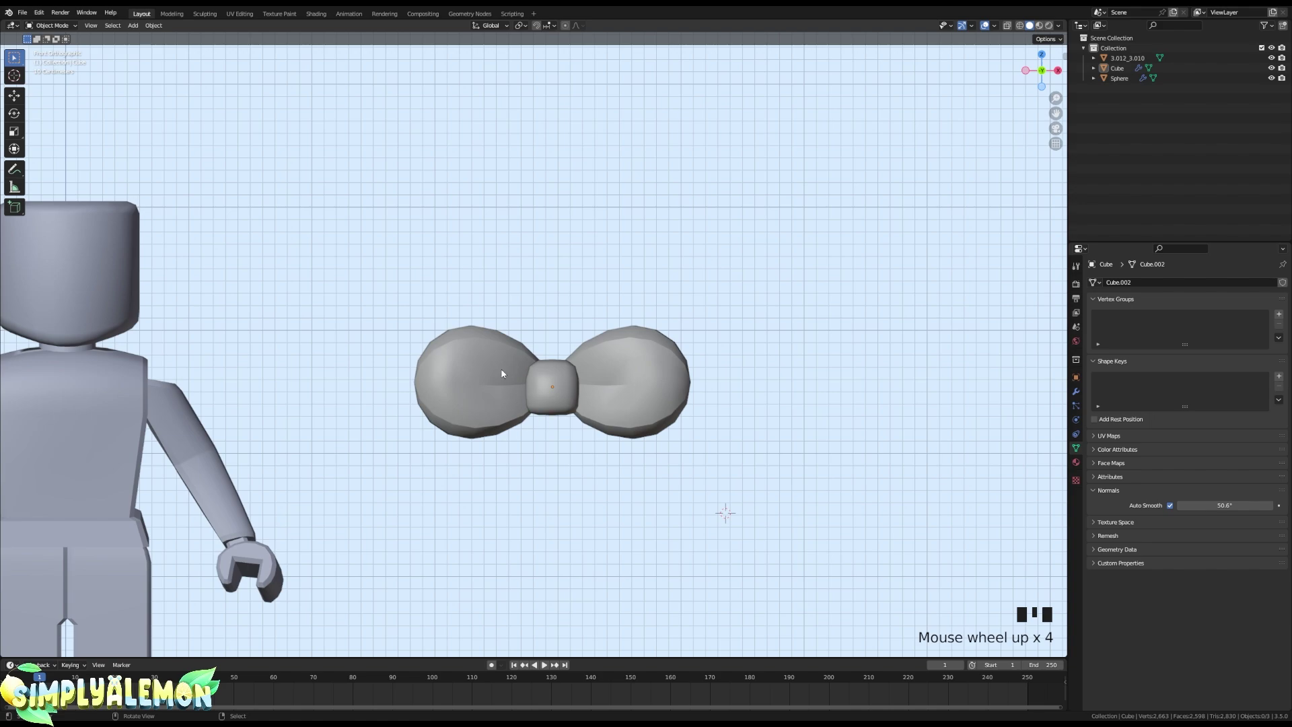
- Examine the bow's lobes and centre knot from an angled view and from the front
right_click(534, 388)
middle_click_drag(534, 388, 534, 355)
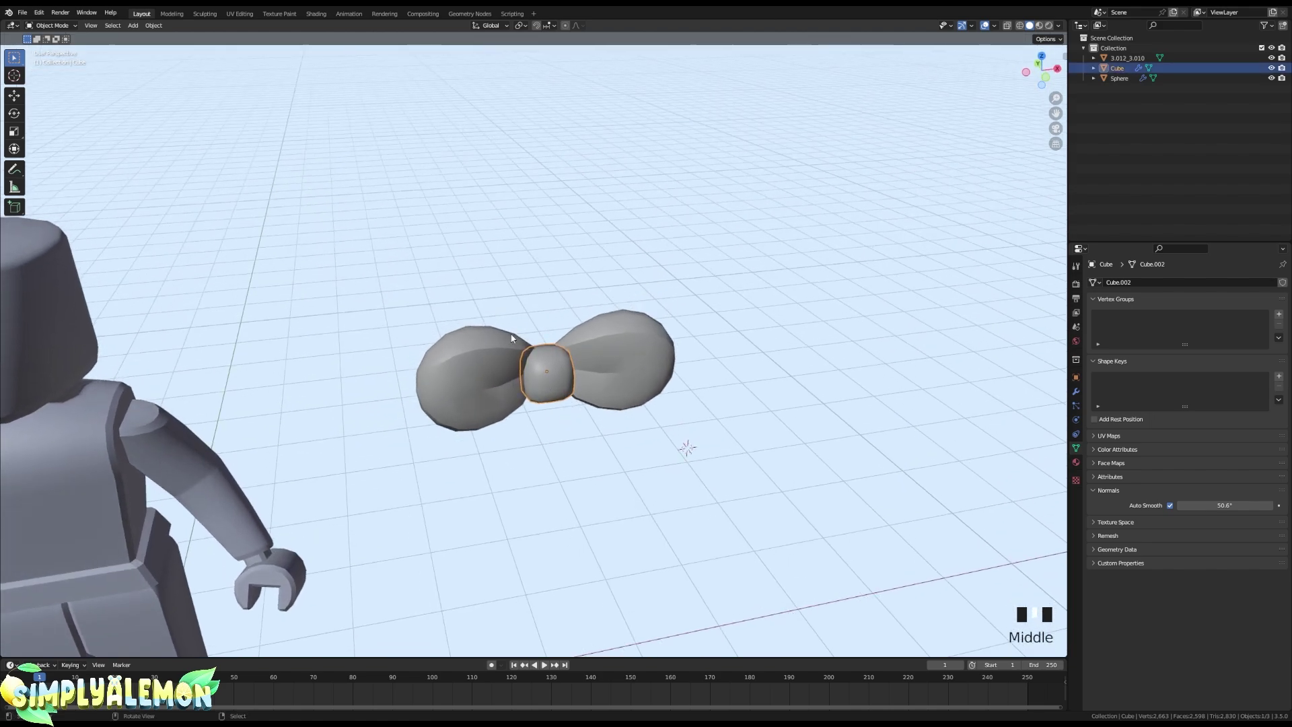
scroll(534, 356, "up", 3)
key("grave")
left_click(534, 355)
right_click(679, 296)
scroll(668, 418, "down", 8)
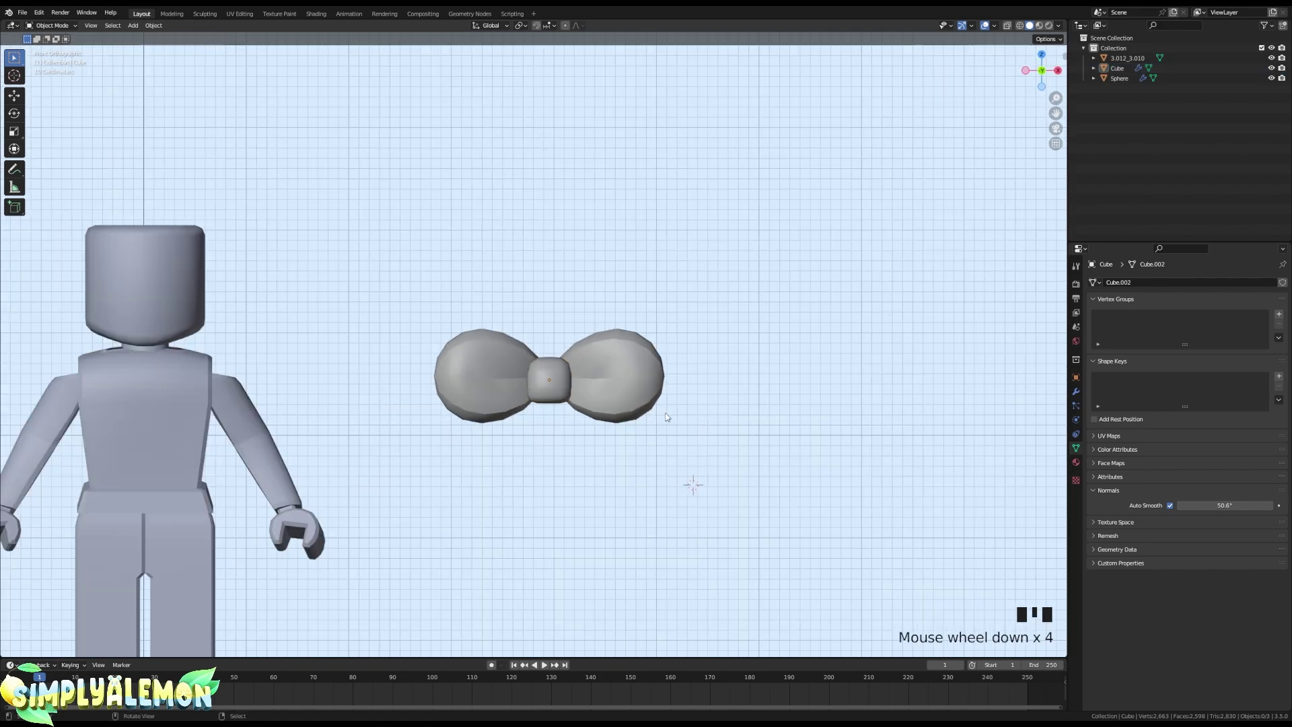
scroll(635, 421, "up", 4)
- Move the whole egg mesh along X so both mirrored lobes sit closer to the centre knot
right_click(563, 379)
right_click(646, 386)
key("Tab")
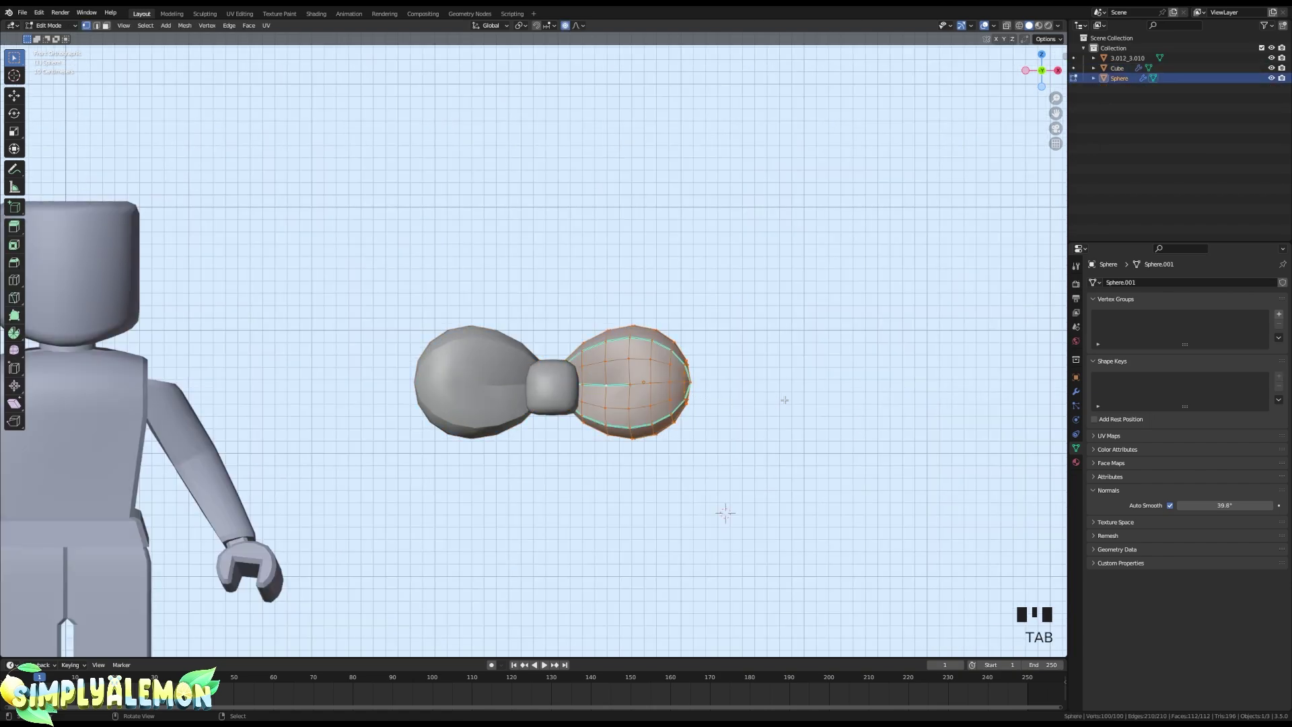
scroll(784, 398, "up", 2)
key("g")
key("g")
key("x")
left_click(809, 409)
key("Tab")
right_click(809, 409)
scroll(540, 403, "down", 5)
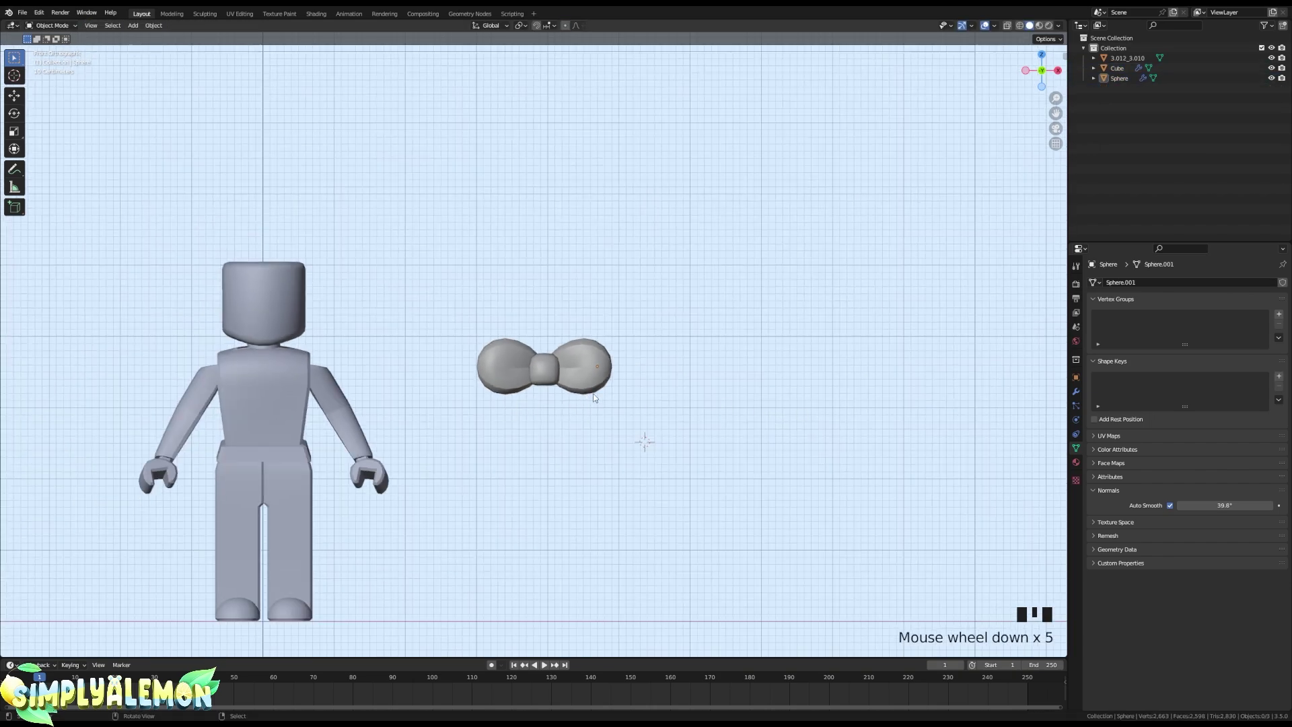
- Duplicate the centre cube in place, hide the copy and select the original
right_click(542, 366)
scroll(542, 366, "up", 6)
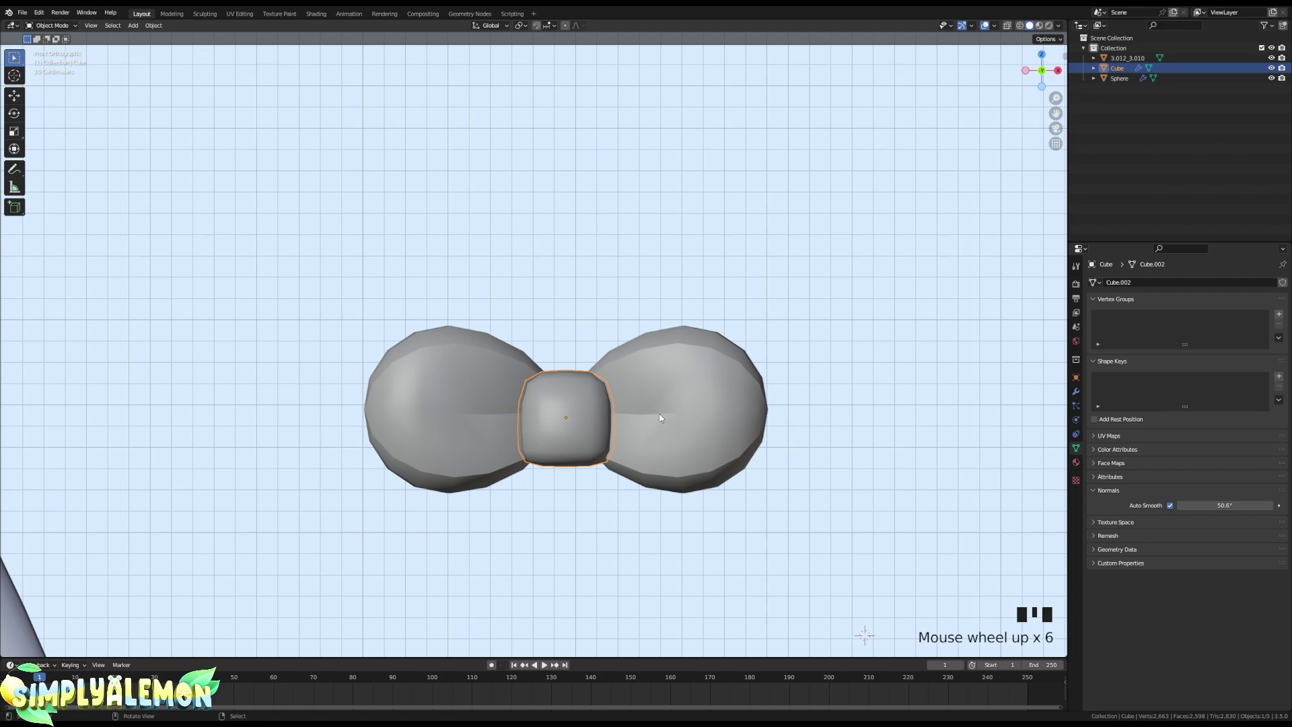
key("shift+d")
key("h")
right_click(567, 418)
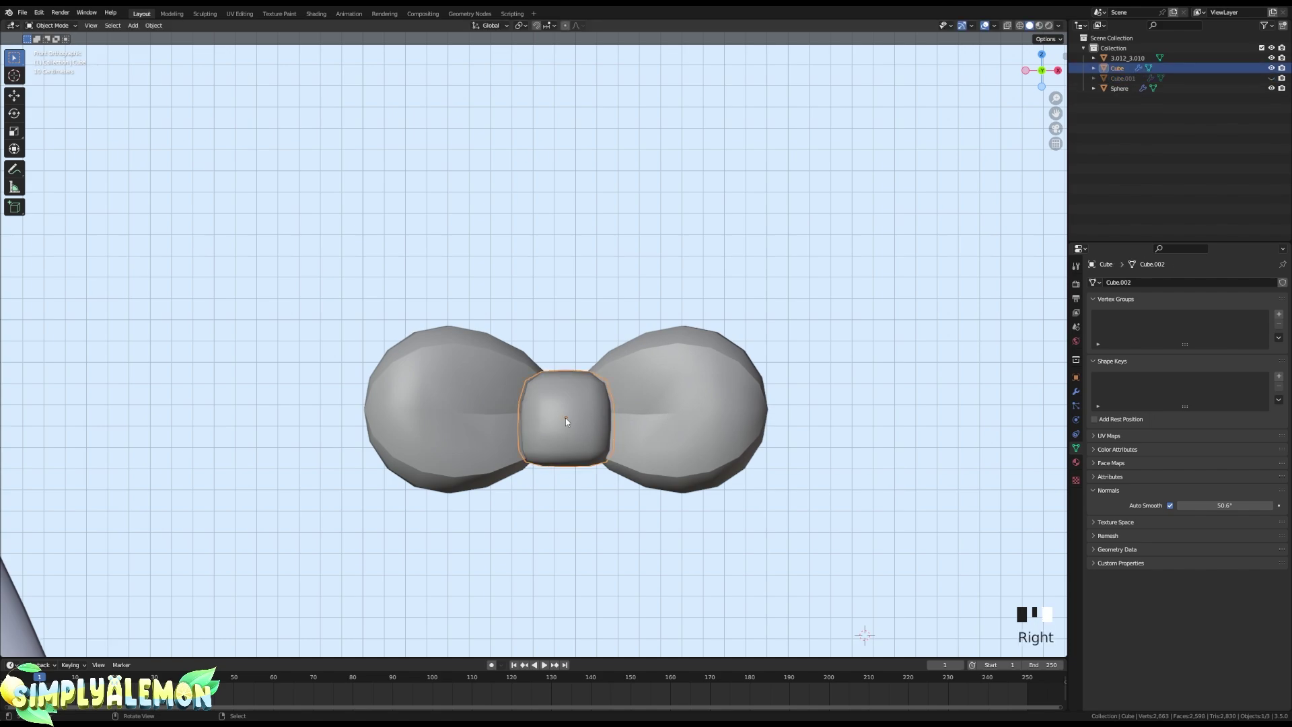
- Add two vertical loop cuts to the centre cube, one midway on each side of its middle loop
key("Tab")
scroll(567, 418, "up", 3)
key("ctrl+r")
left_click(563, 378)
right_click(564, 379)
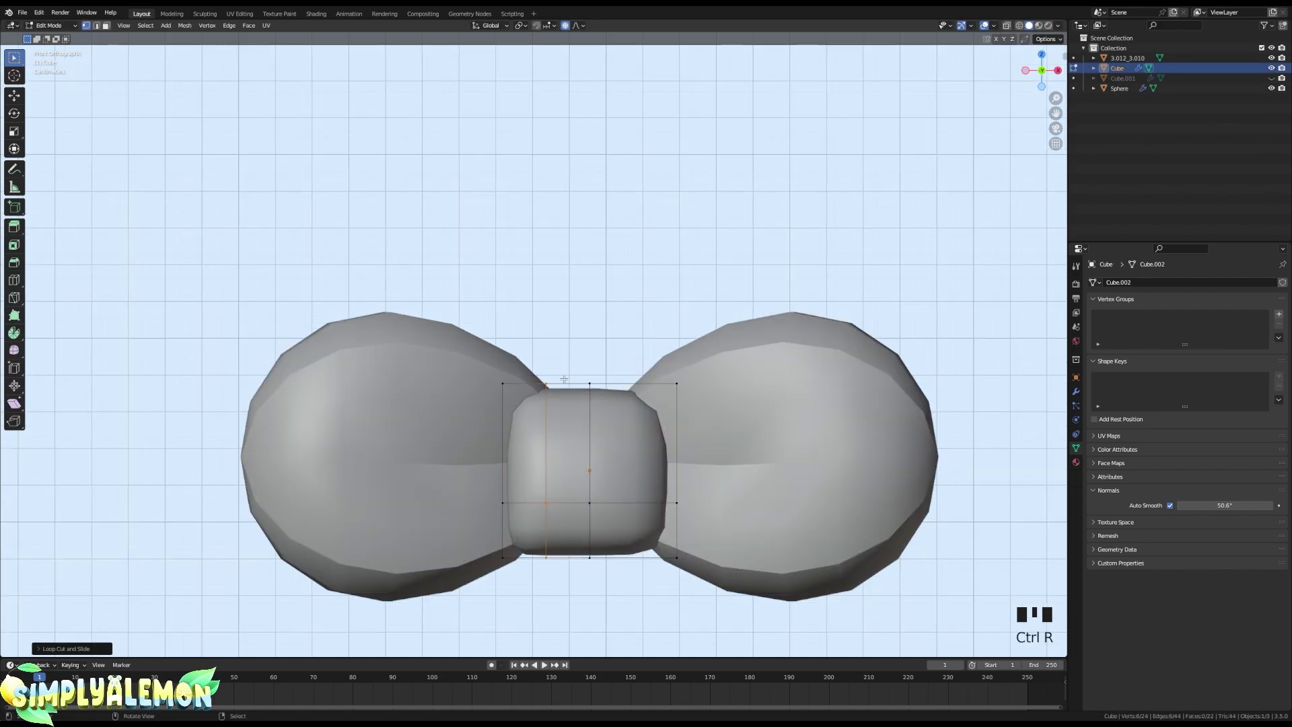
key("ctrl+r")
left_click(628, 390)
right_click(628, 389)
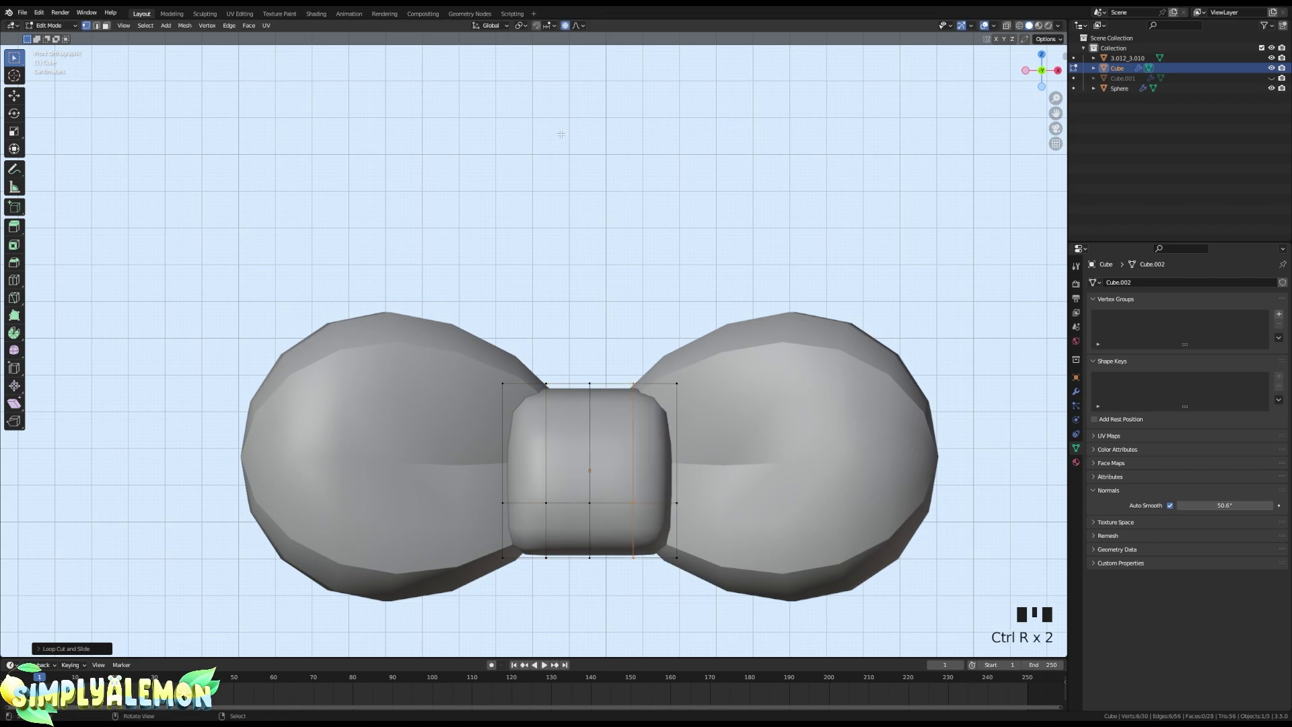
- Turn off proportional editing and scale the two new vertical loops up along Z to form ridges on the knot
left_click(566, 27)
right_click(554, 440, "alt+shift")
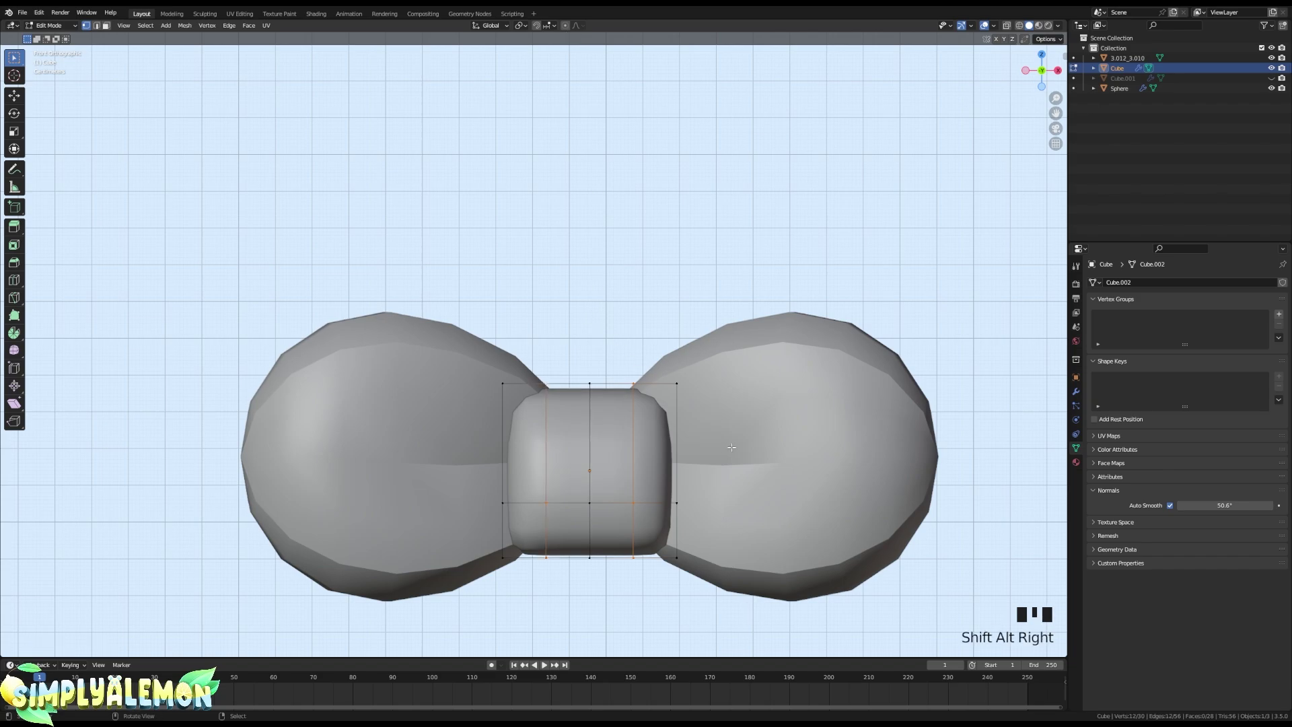
key("s")
key("z")
left_click(682, 442)
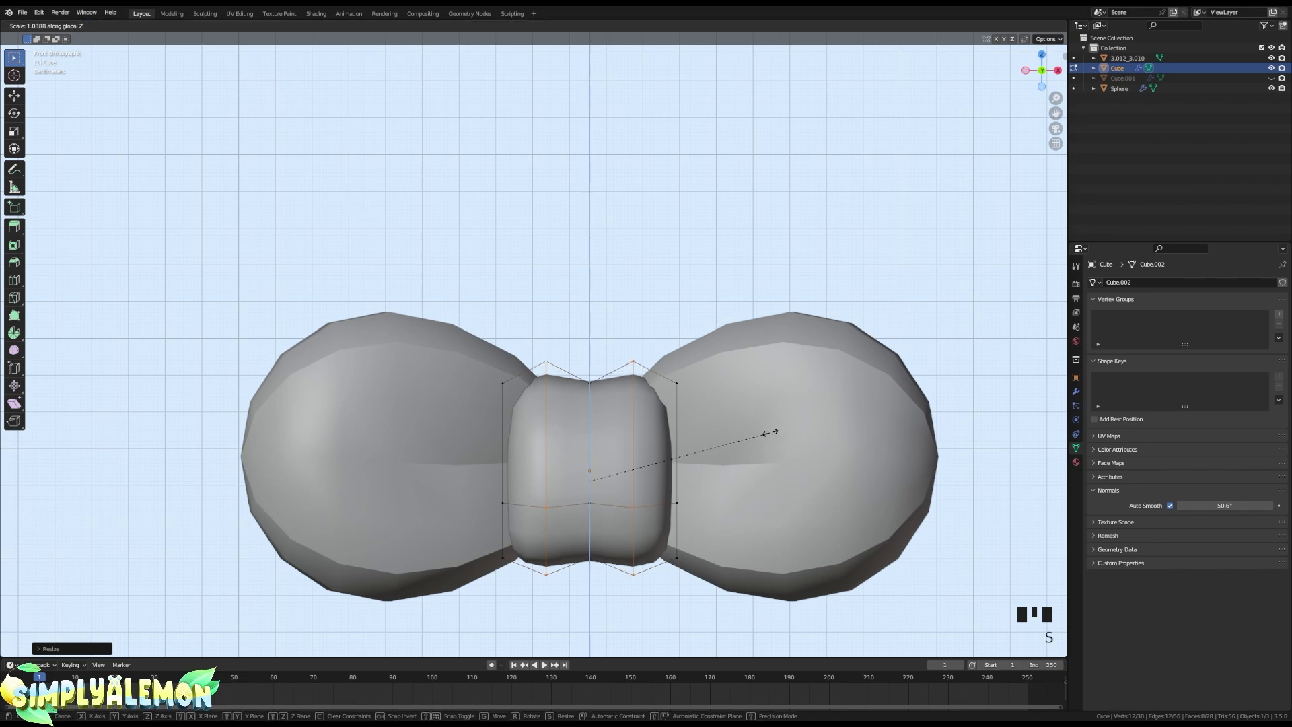
scroll(808, 585, "down", 4)
scroll(646, 400, "up", 2)
scroll(643, 403, "up", 1)
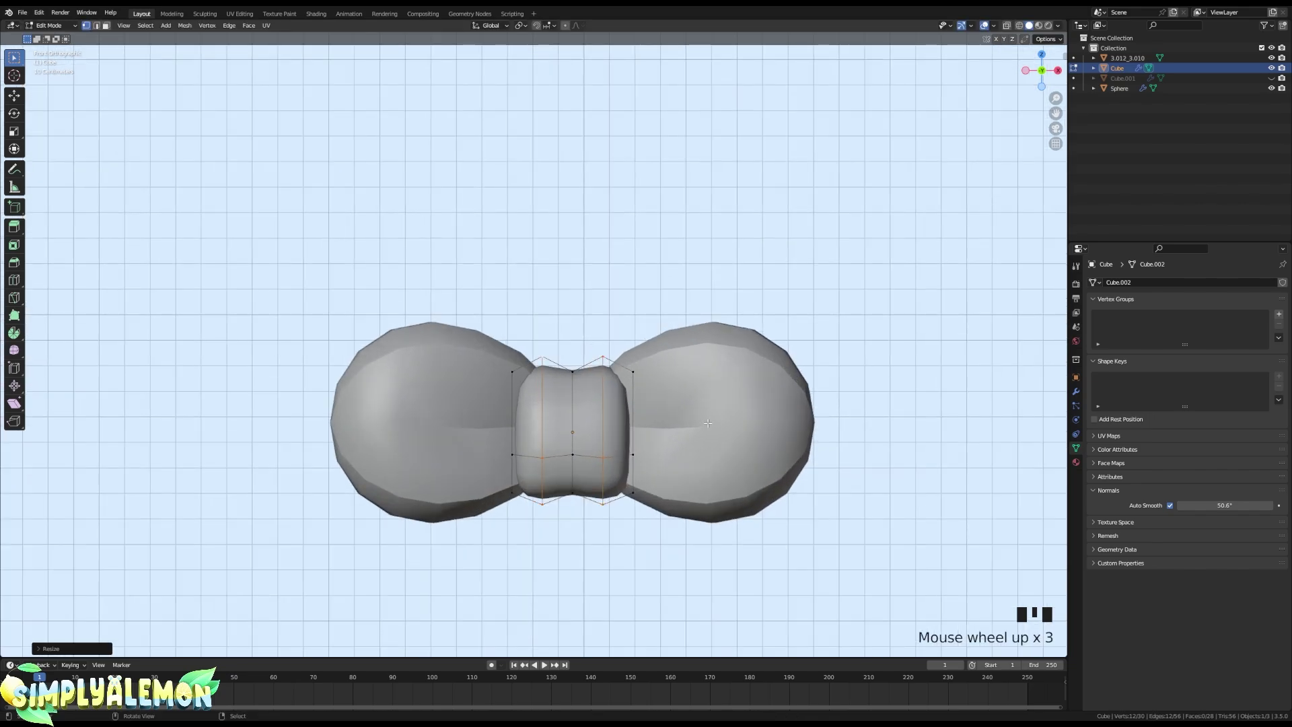
- Scale down the knot's entire mesh so it fits tighter between the lobes
key("a")
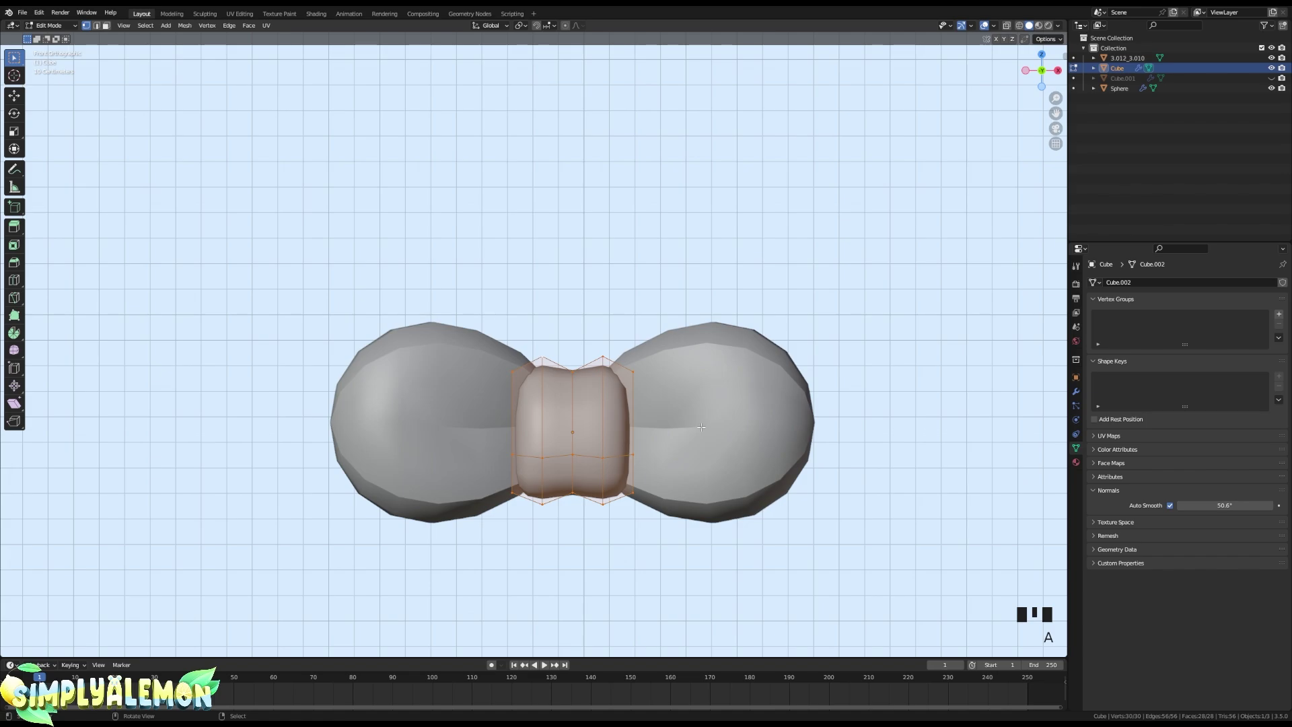
key("s")
left_click(673, 423)
key("s")
left_click(661, 428)
key("Tab")
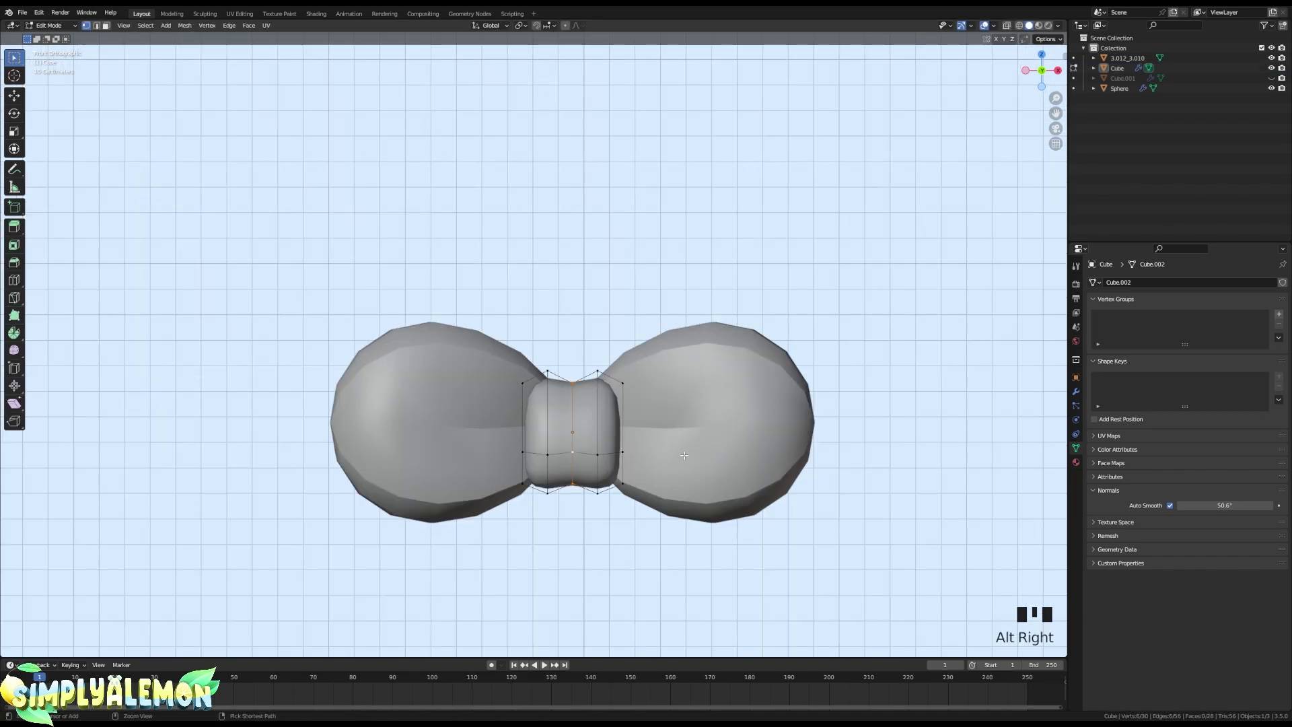
- Mark the knot's selected vertical middle edge loop as sharp and return to object mode
key("ctrl+e")
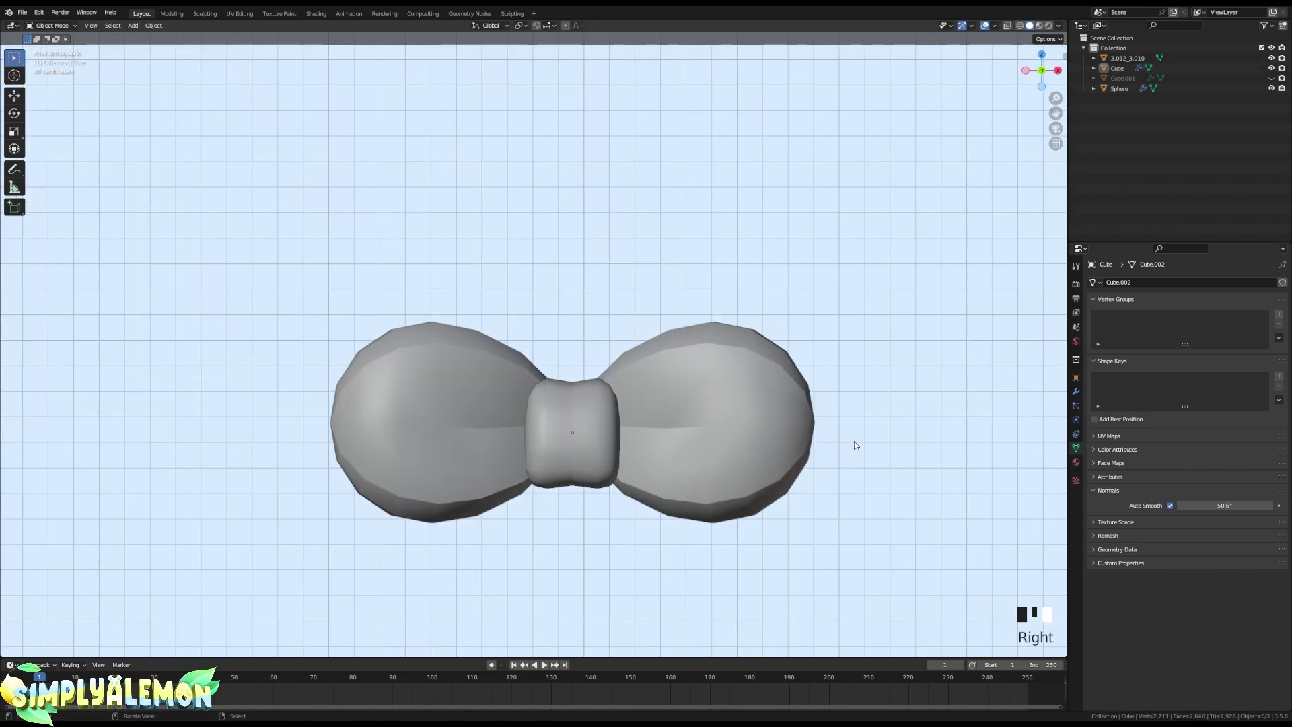
middle_click_drag(855, 441, 756, 502)
key("grave")
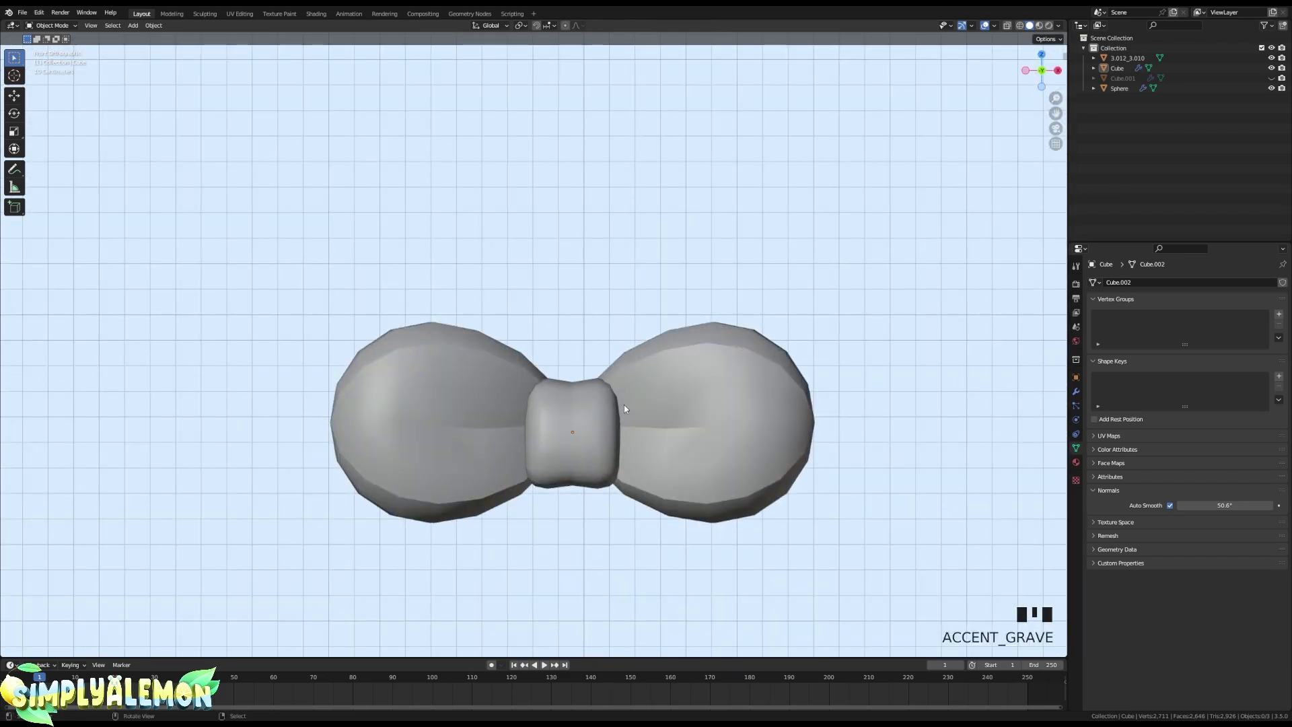
scroll(596, 496, "down", 4)
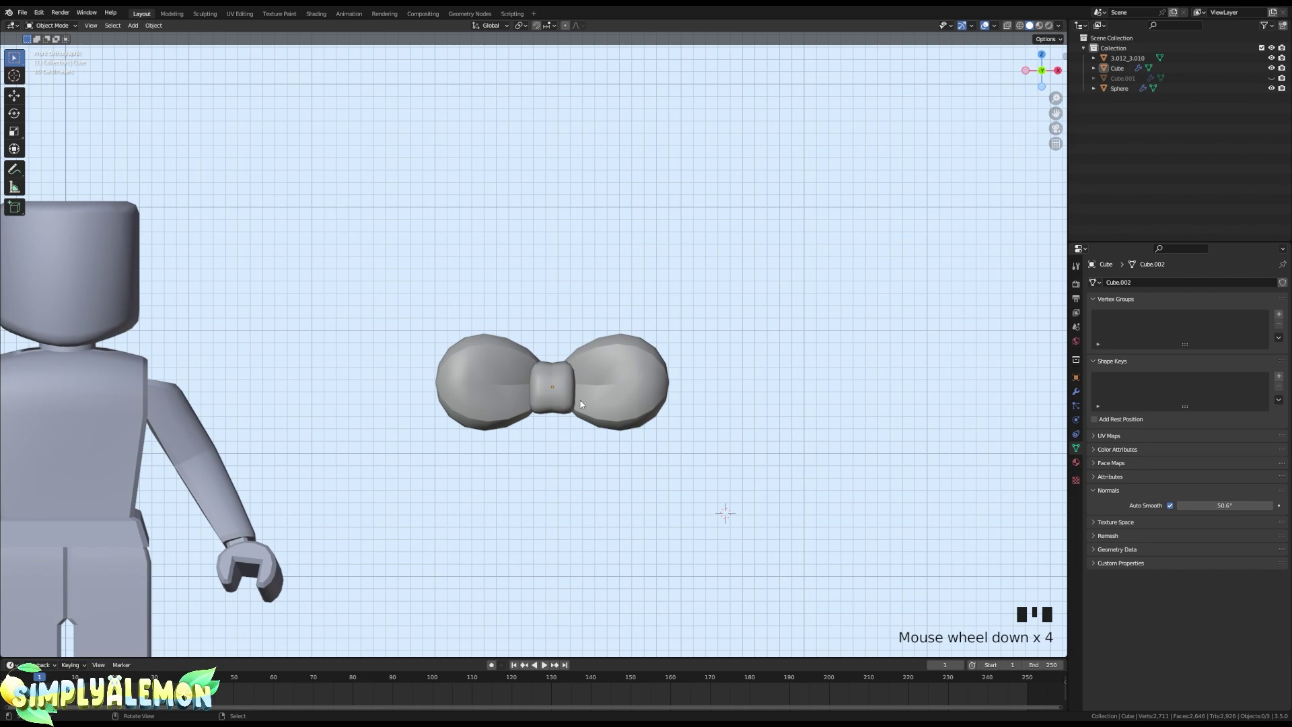
scroll(581, 403, "up", 2)
- Apply the Subdivision modifier on the ridged knot and the Mirror modifier on the bow lobes
right_click(616, 428)
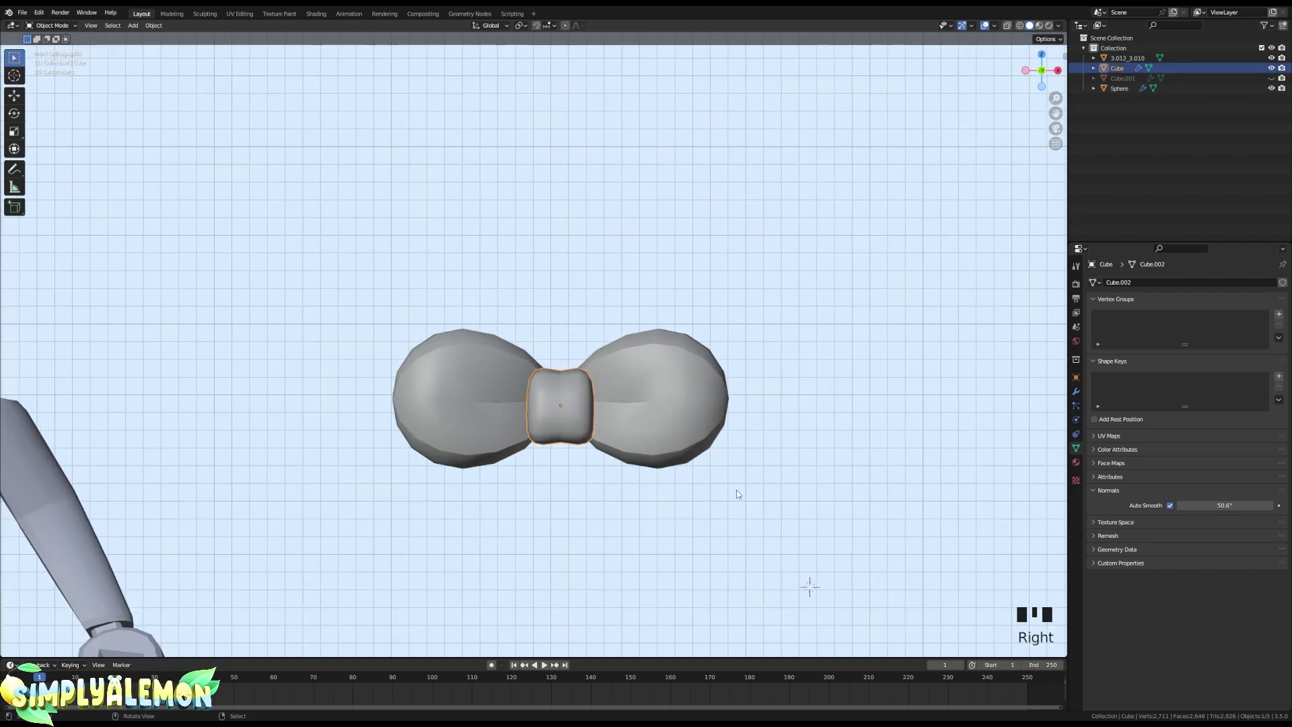
left_click(1076, 391)
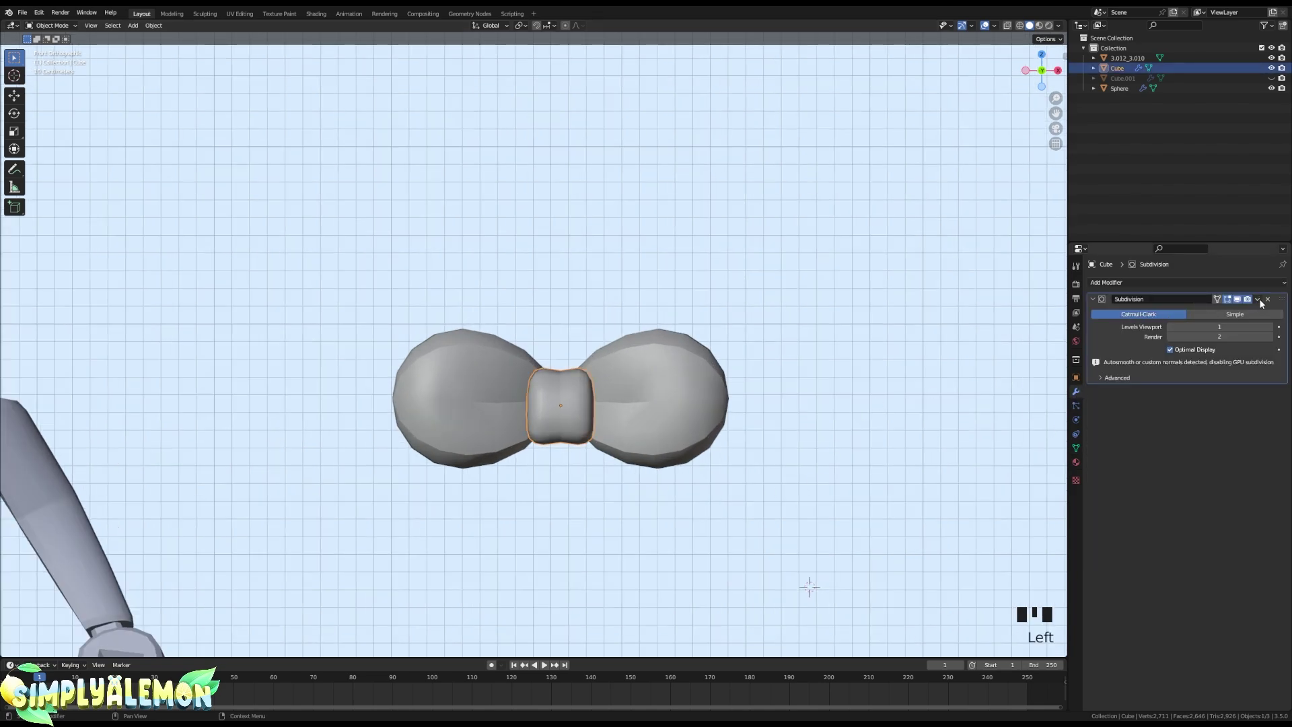
left_click(1257, 299)
left_click(1210, 311)
right_click(659, 397)
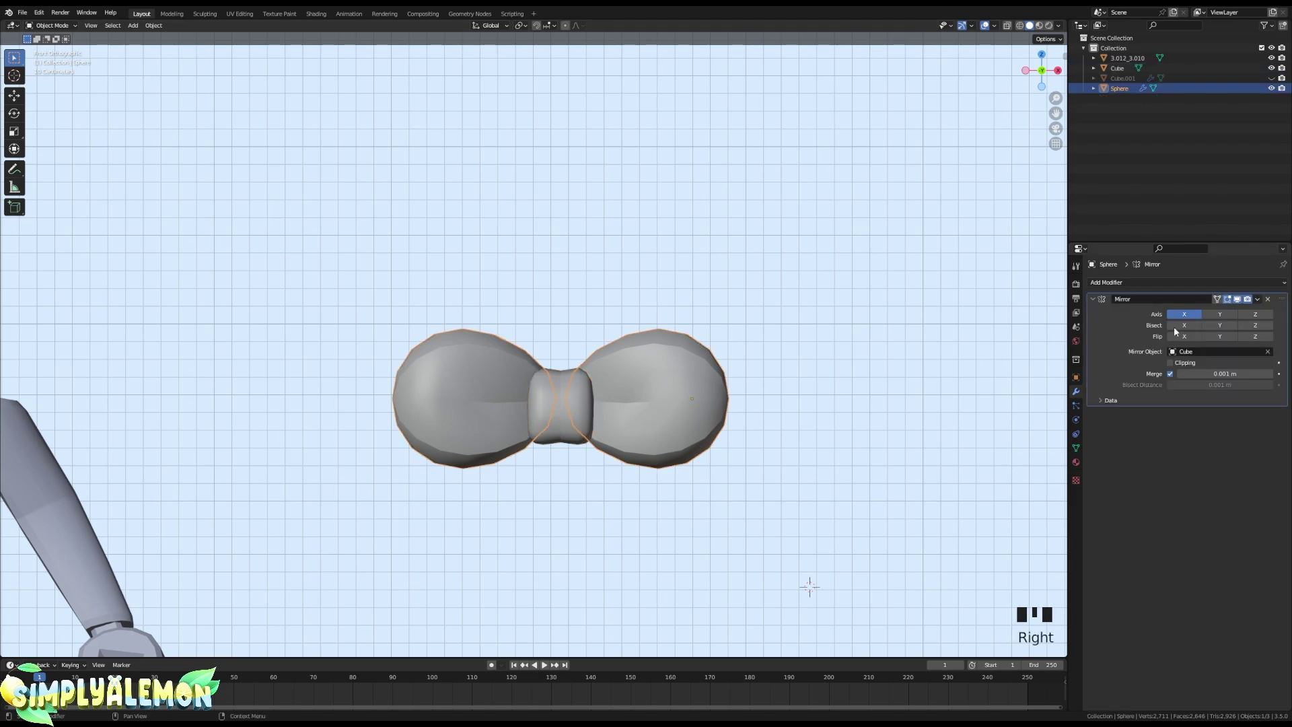
left_click(1258, 298)
left_click(1231, 316)
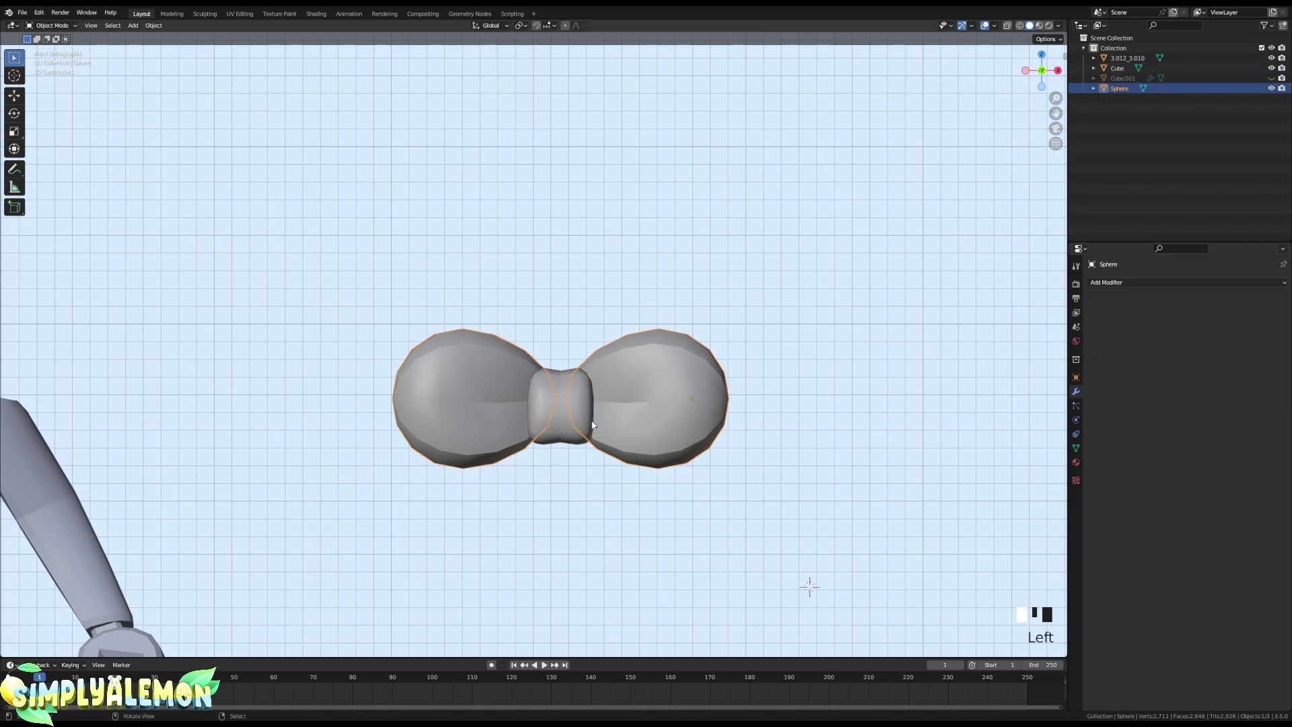
- Unhide the smooth knot copy, then duplicate it together with the lobes and place the duplicate bow above the original
key("alt+h")
right_click(577, 421)
right_click(697, 437, "shift")
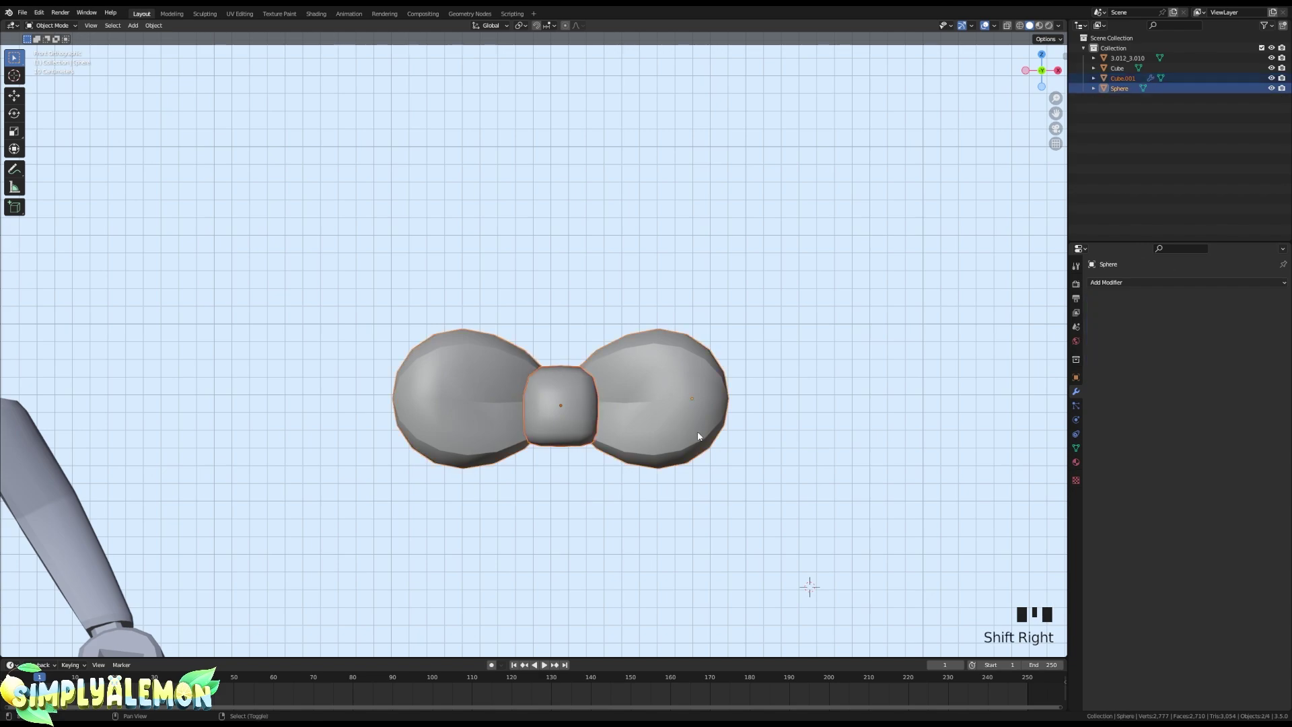
key("shift+d")
left_click(697, 288)
- Apply the upper knot's Subdivision modifier and join the knot and lobes of the upper bow into one object
right_click(585, 216)
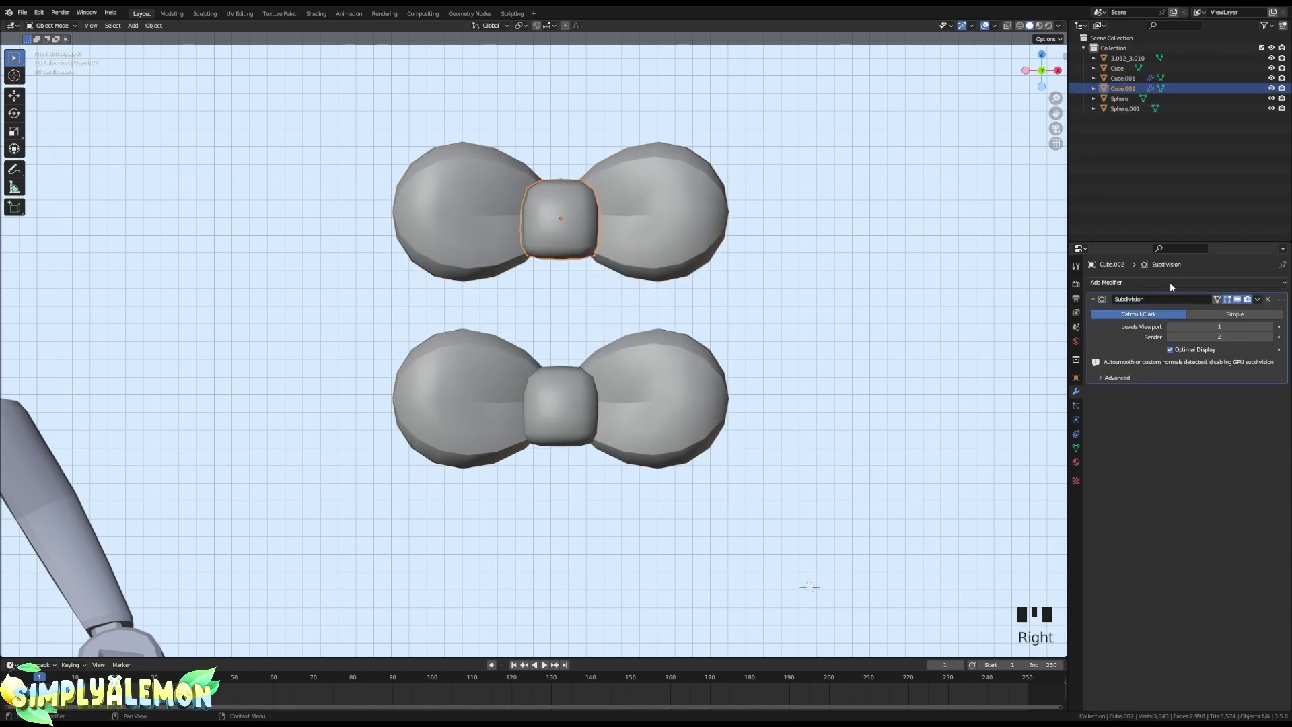
left_click(1255, 300)
left_click(1241, 310)
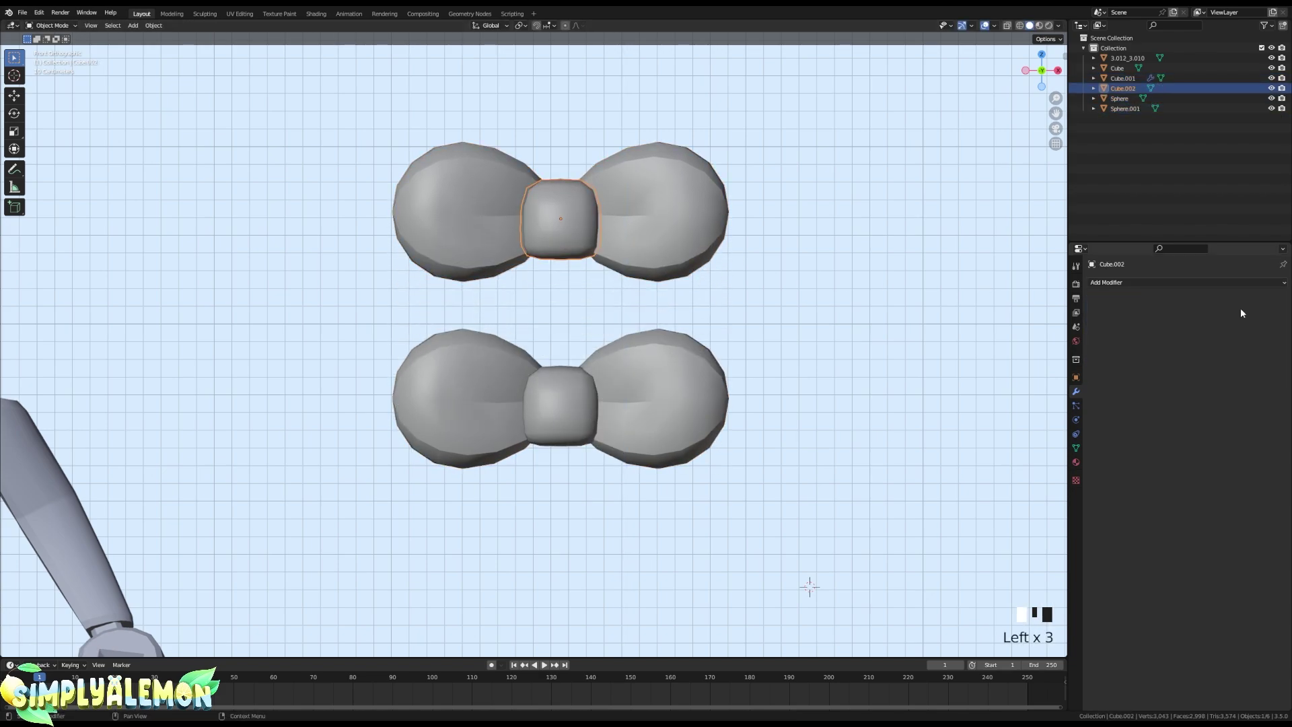
left_click_drag(520, 131, 753, 272)
key("ctrl+j")
key("Tab")
key("Tab")
- Delete the smooth knot copy from the lower bow and join the remaining ridged knot with its lobes
right_click(565, 397)
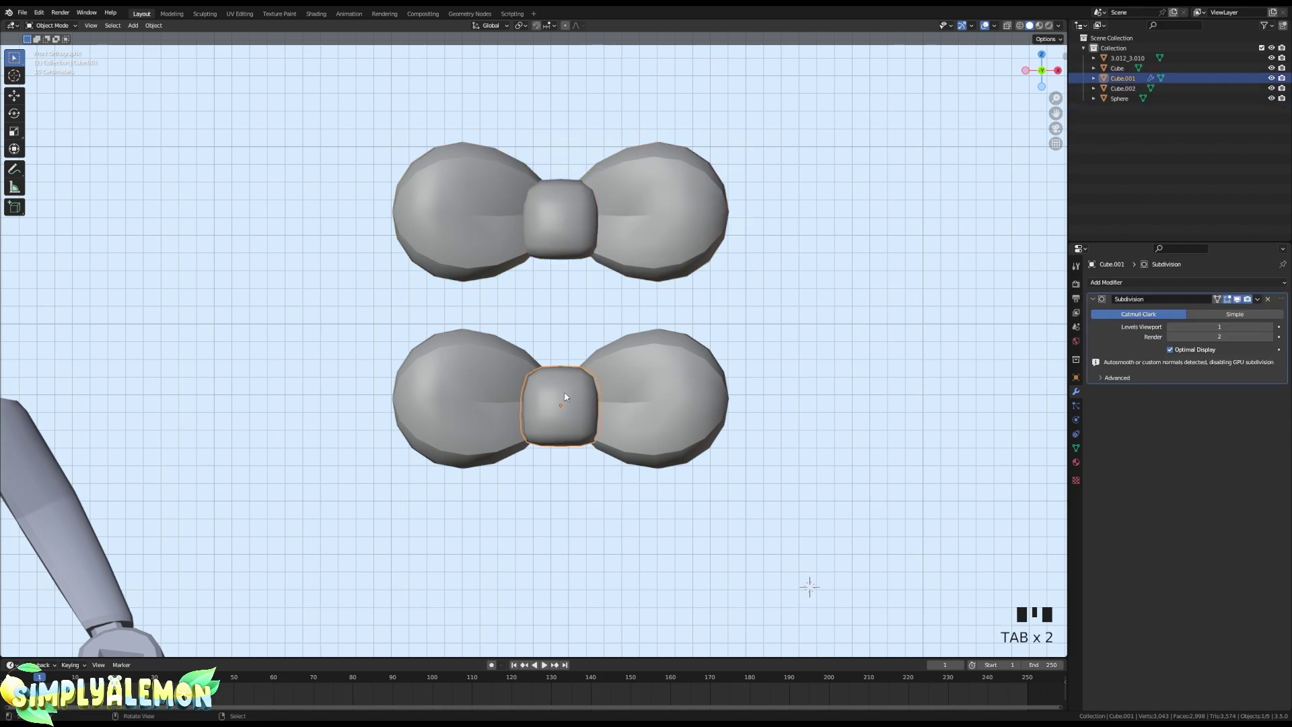
key("Delete")
right_click(570, 394)
right_click(673, 375, "shift")
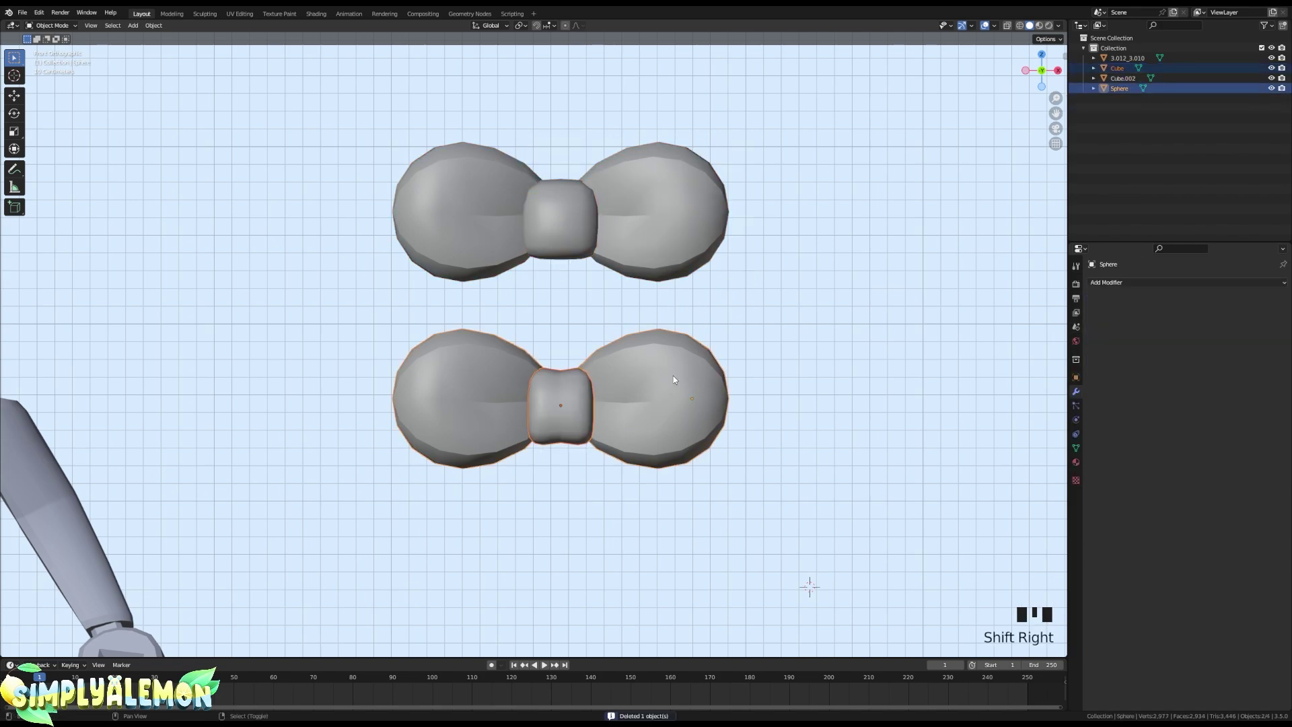
key("ctrl+j")
- Set the joined lower bow's Auto Smooth angle to 50.9° and mark the two ridge loops on its knot as sharp
left_click(1075, 448)
left_click(1170, 505)
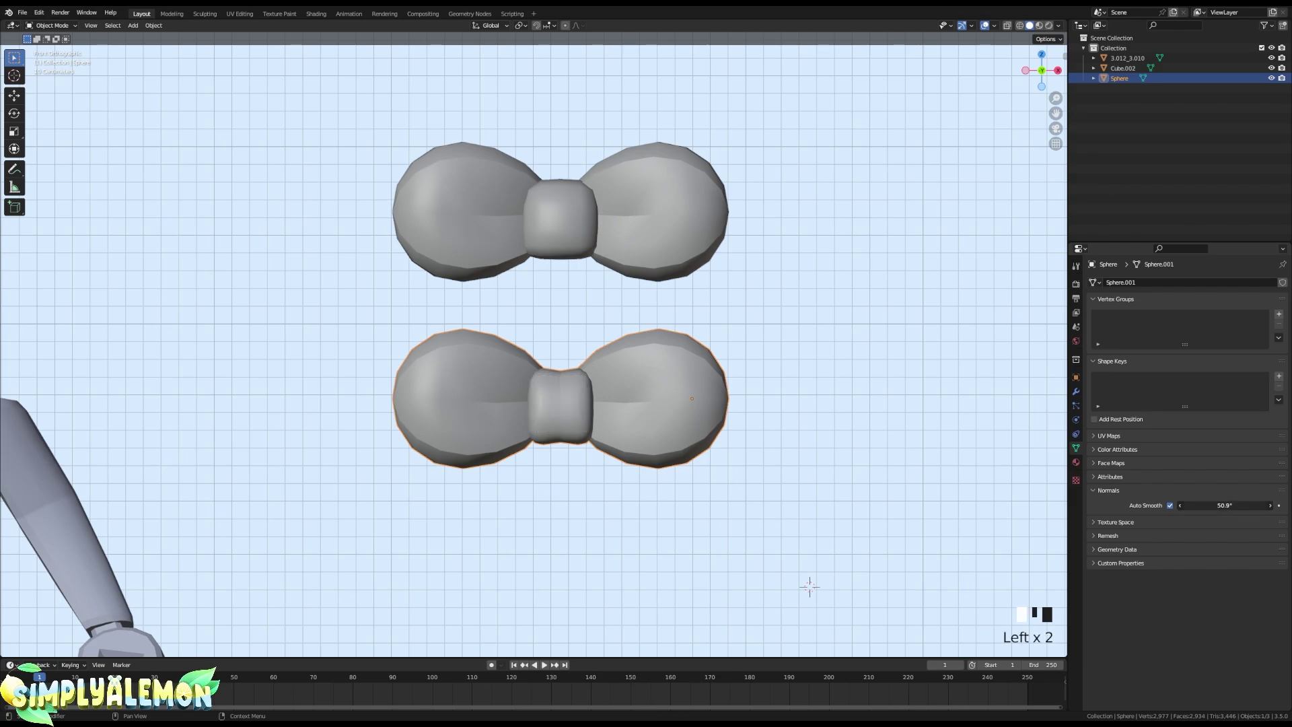
key("Tab")
scroll(636, 502, "up", 4)
right_click(626, 504, "alt")
right_click(555, 511, "alt+shift")
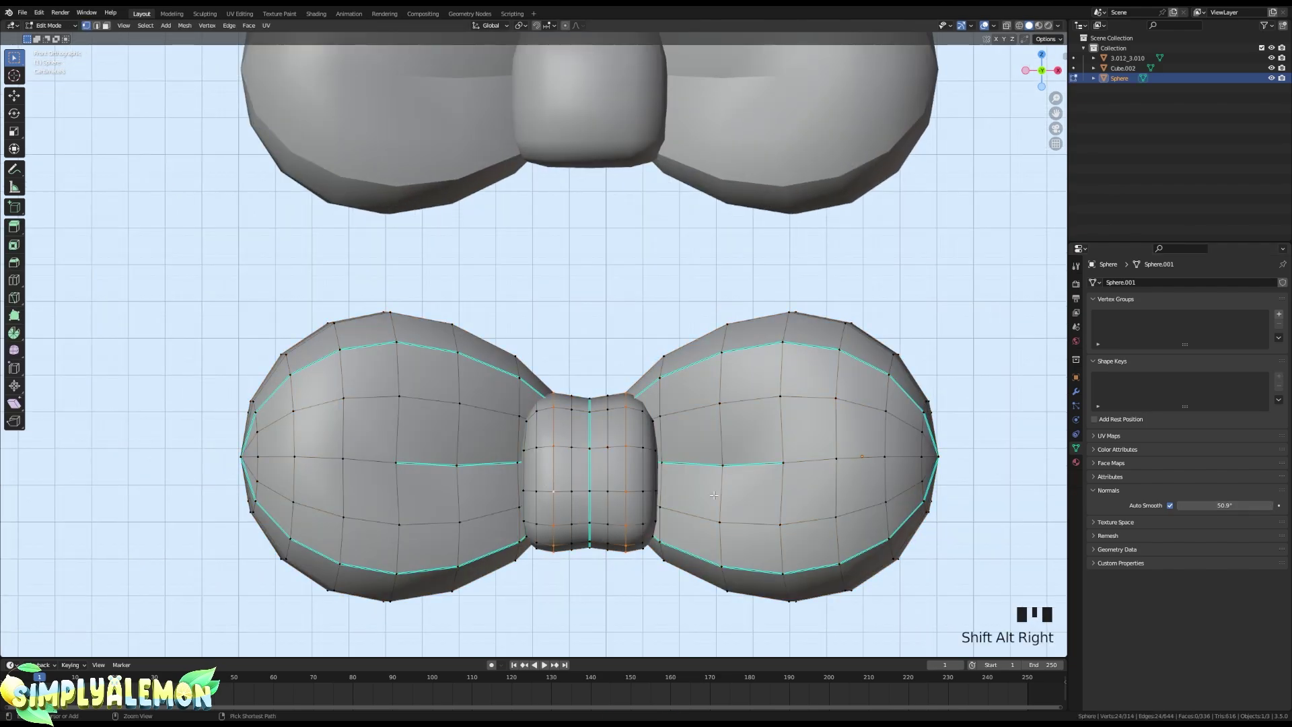
key("ctrl+e")
left_click(685, 499)
key("Tab")
scroll(745, 499, "down", 4)
right_click(886, 461)
scroll(783, 507, "down", 4)
scroll(664, 462, "up", 3)
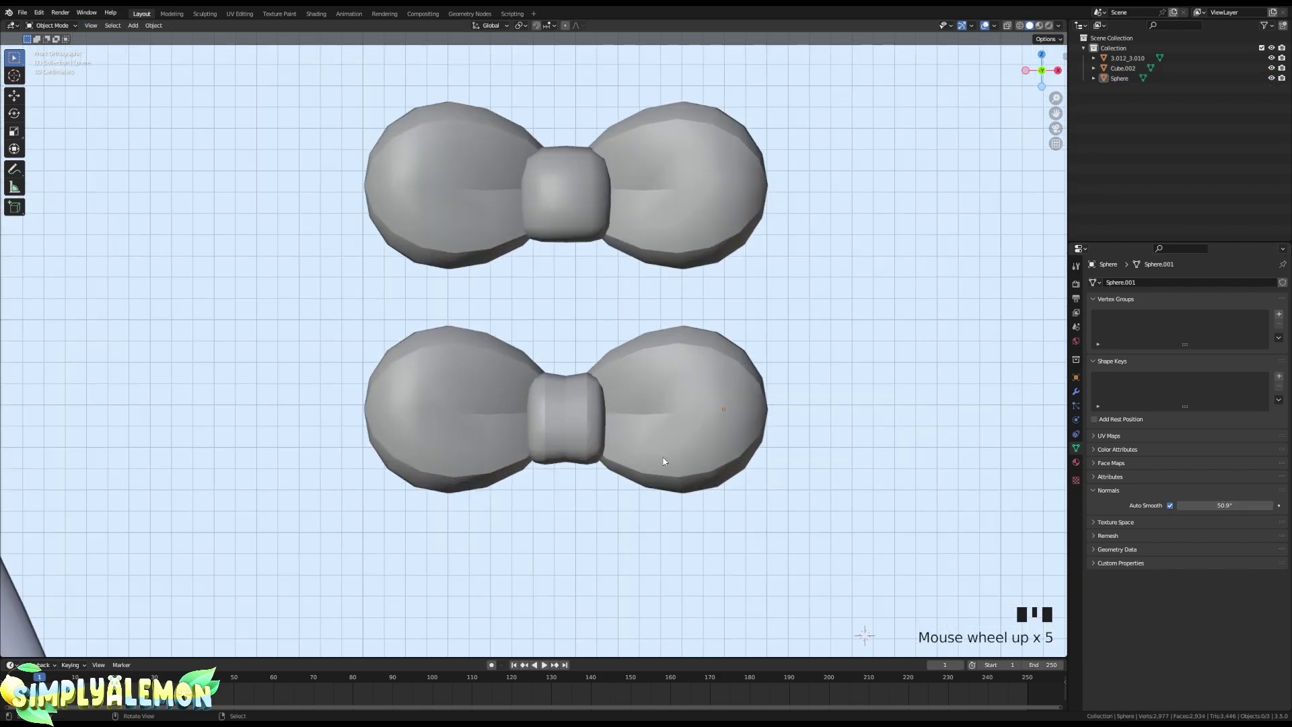
scroll(576, 386, "down", 2)
scroll(575, 386, "up", 2)
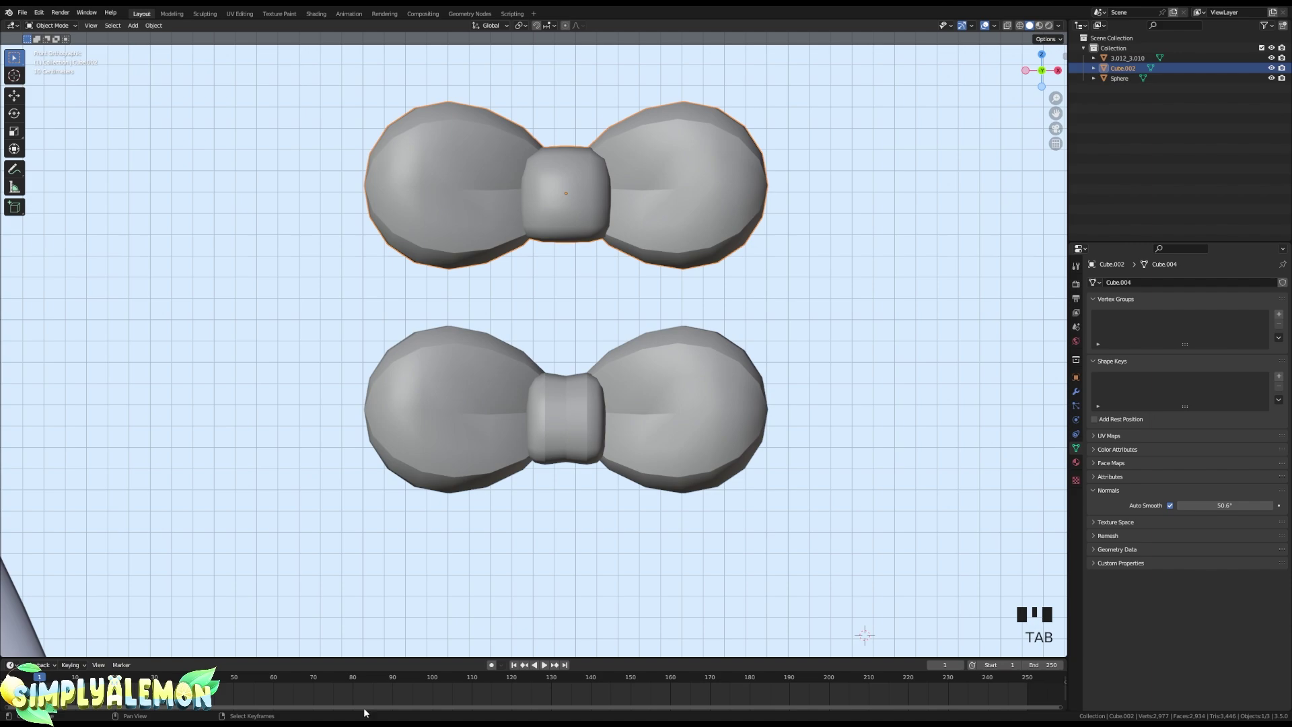
- Open the lower bow in the UV Editing workspace and move the lobes' linked UV islands to the right of the UV square
right_click(584, 405)
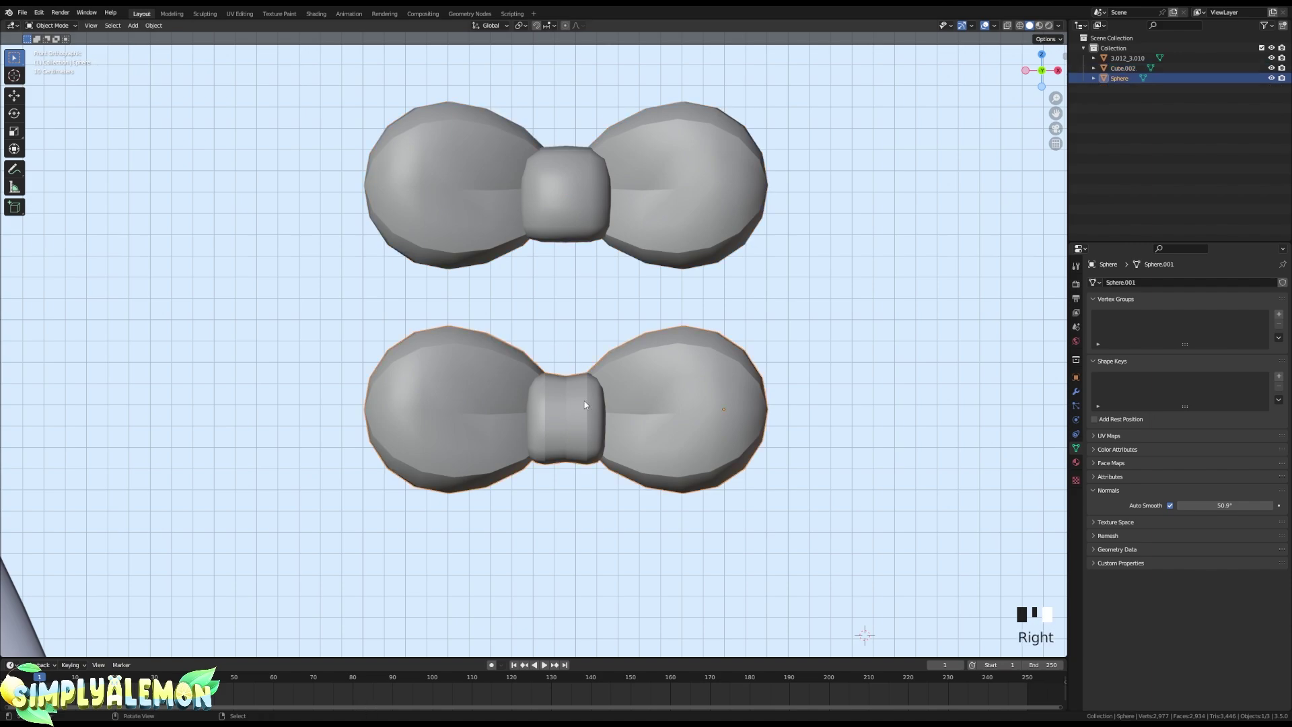
left_click(239, 13)
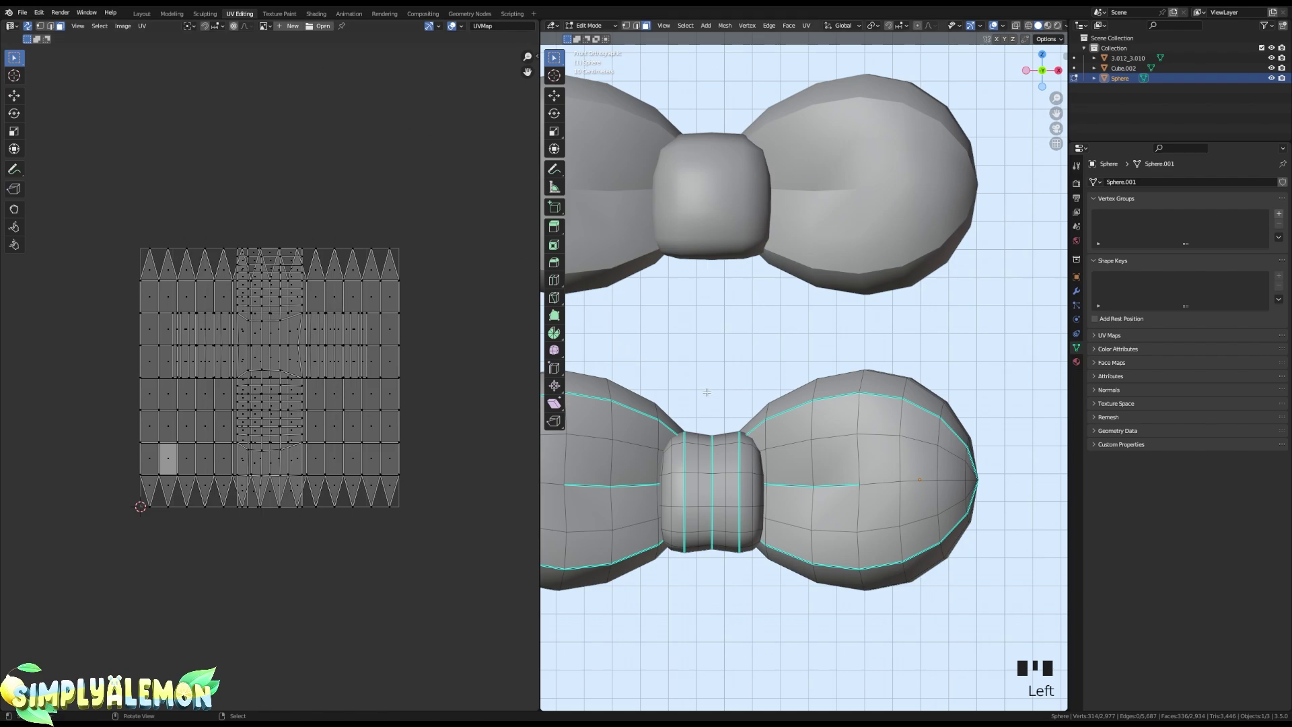
scroll(722, 392, "down", 3)
scroll(240, 322, "down", 1)
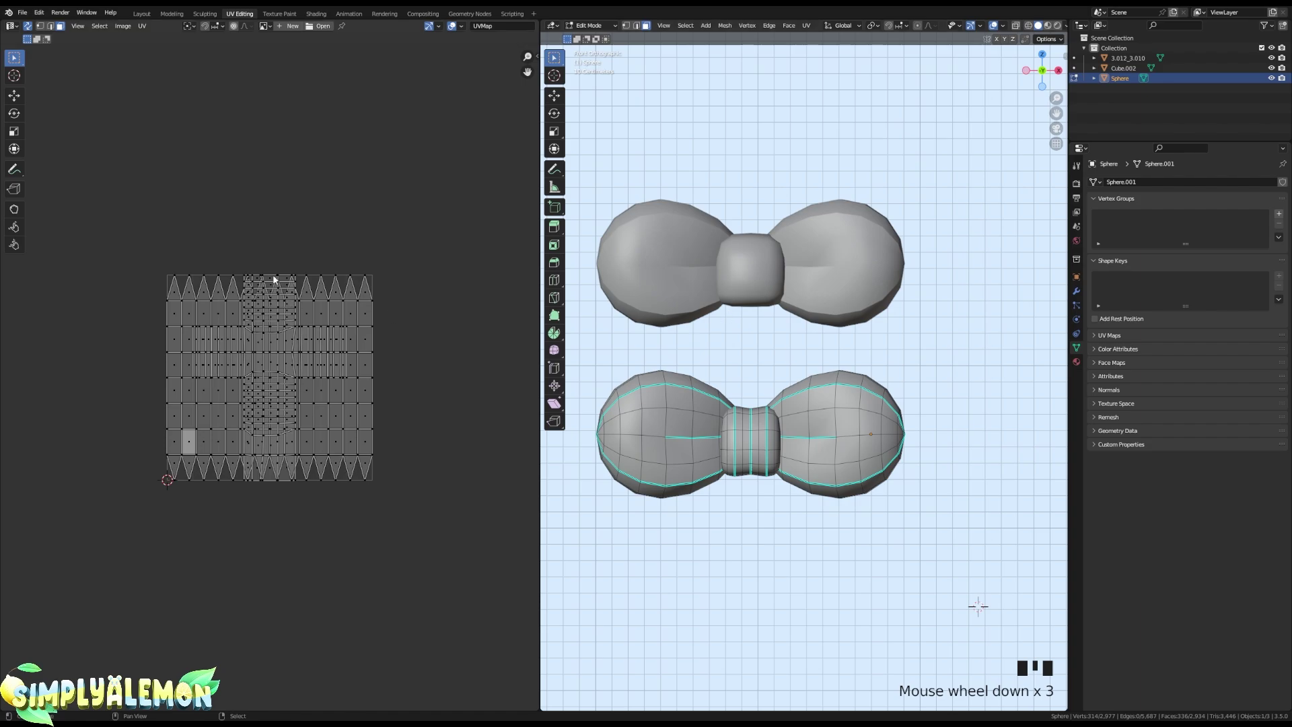
middle_click_drag(281, 345, 355, 319)
right_click(222, 244)
left_click_drag(230, 235, 269, 274)
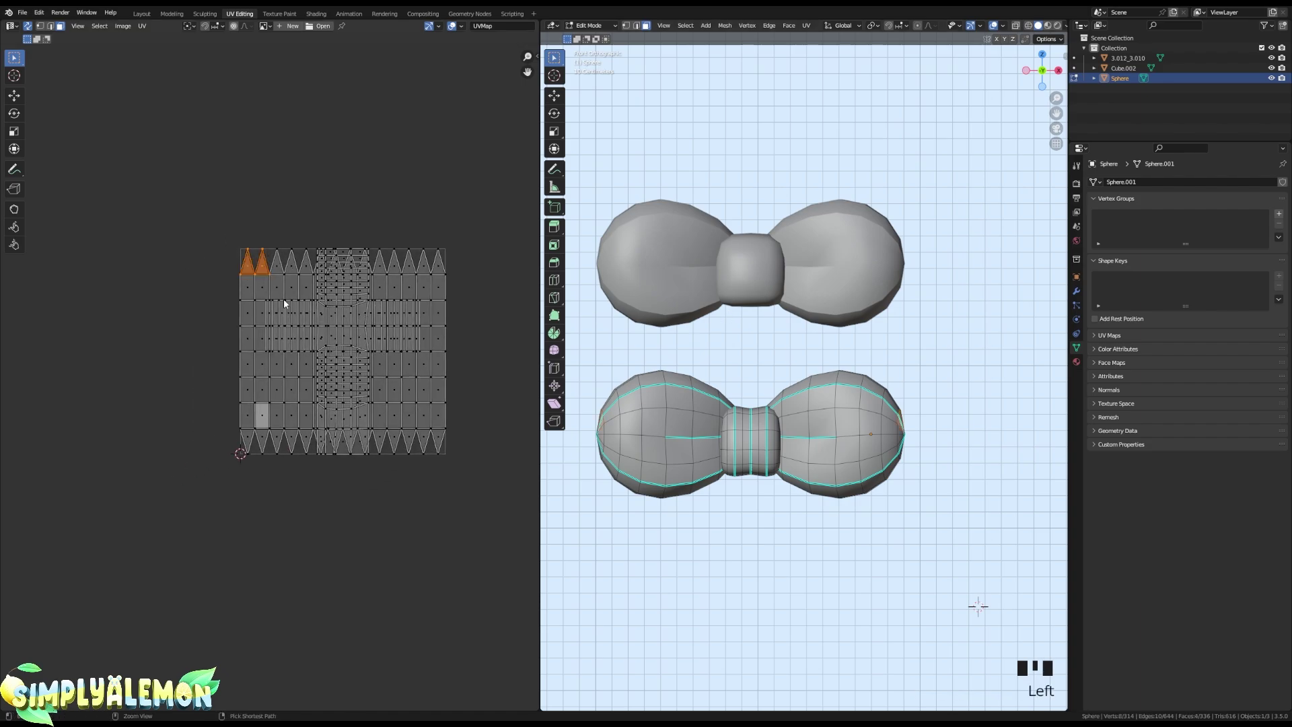
key("ctrl+l")
key("g")
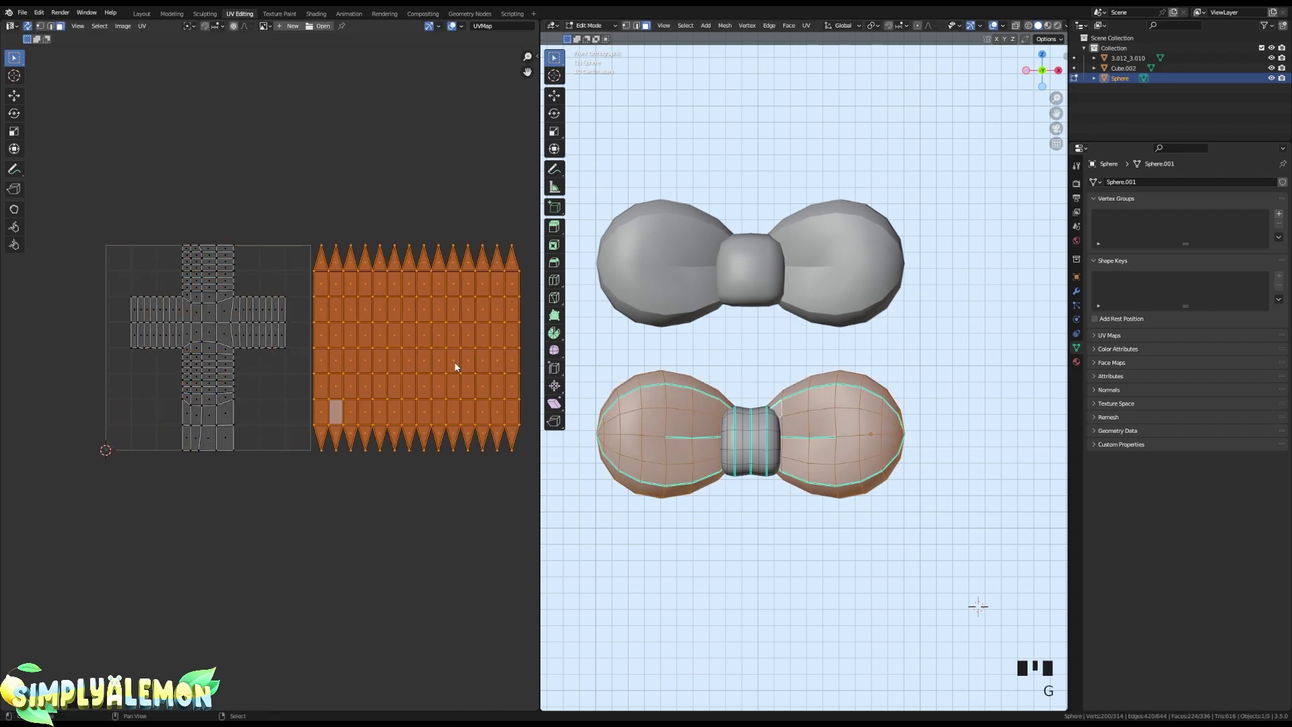
left_click(432, 372)
scroll(641, 433, "up", 1)
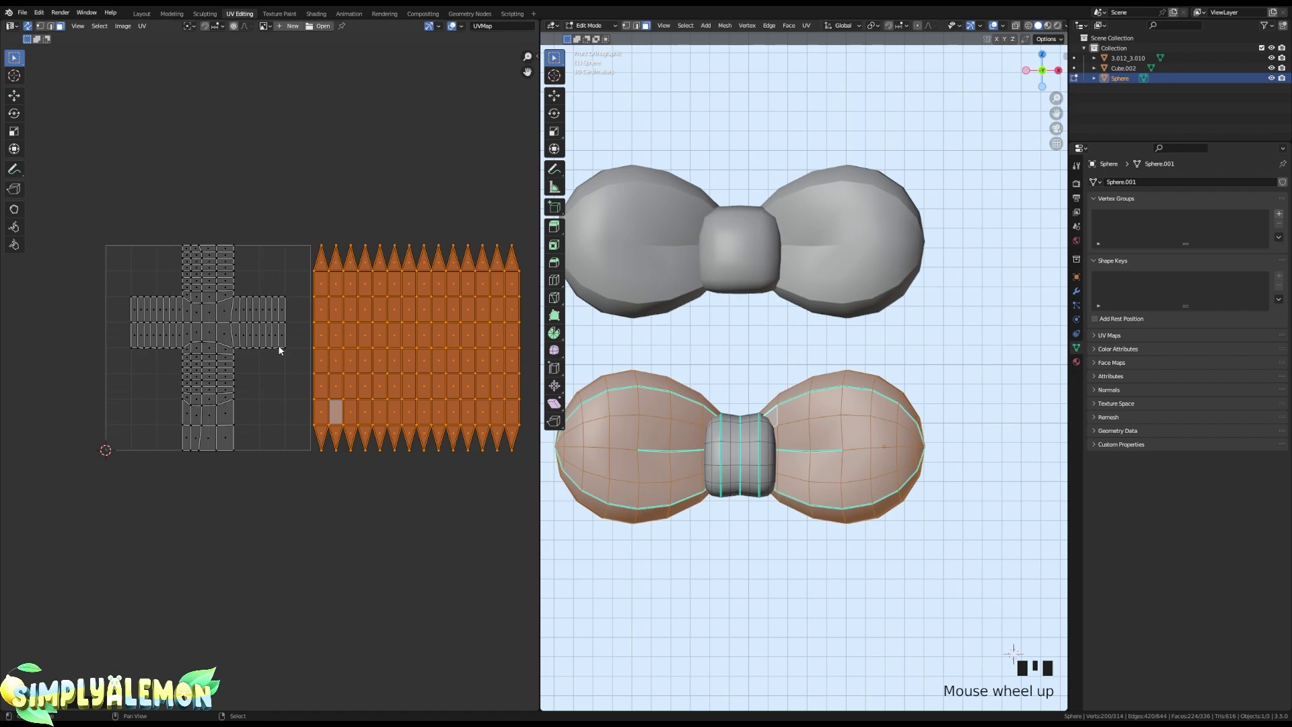
- Move the knot's cross-shaped UV layout outside the UV square, up and to the left, and scale it down slightly
left_click_drag(101, 193, 297, 505)
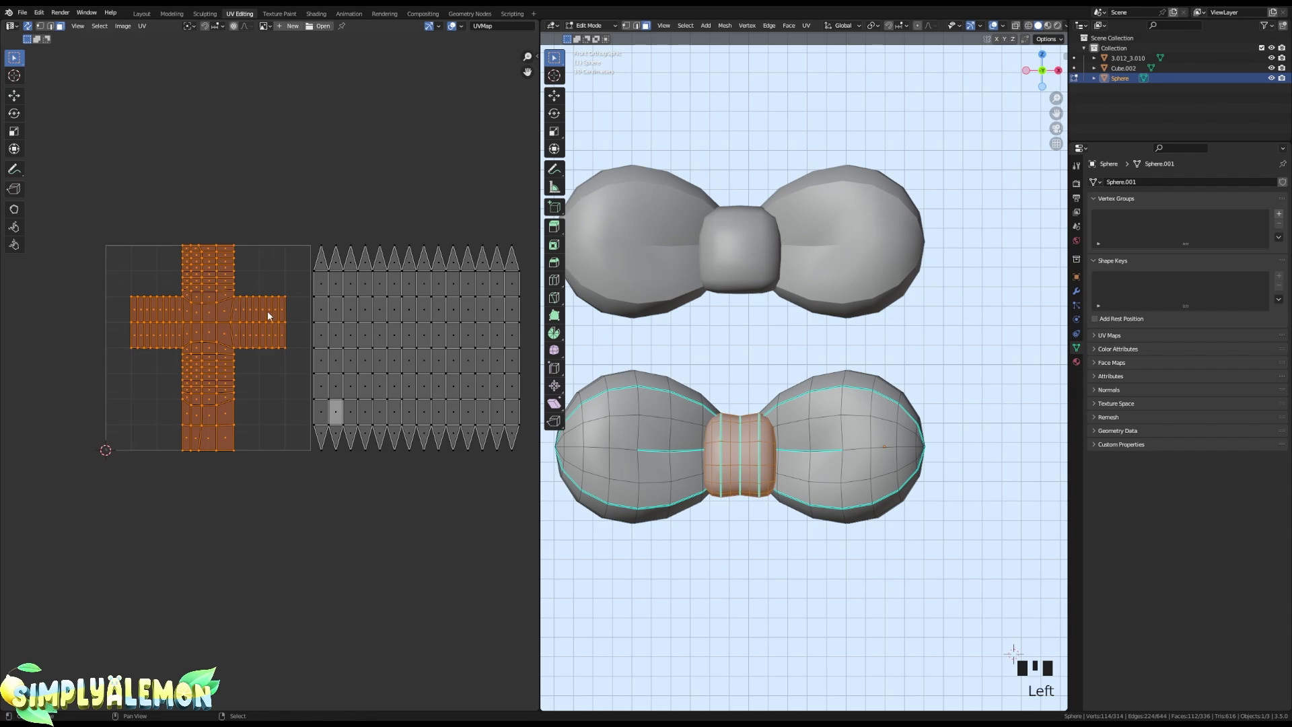
middle_click_drag(78, 333, 293, 327)
key("g")
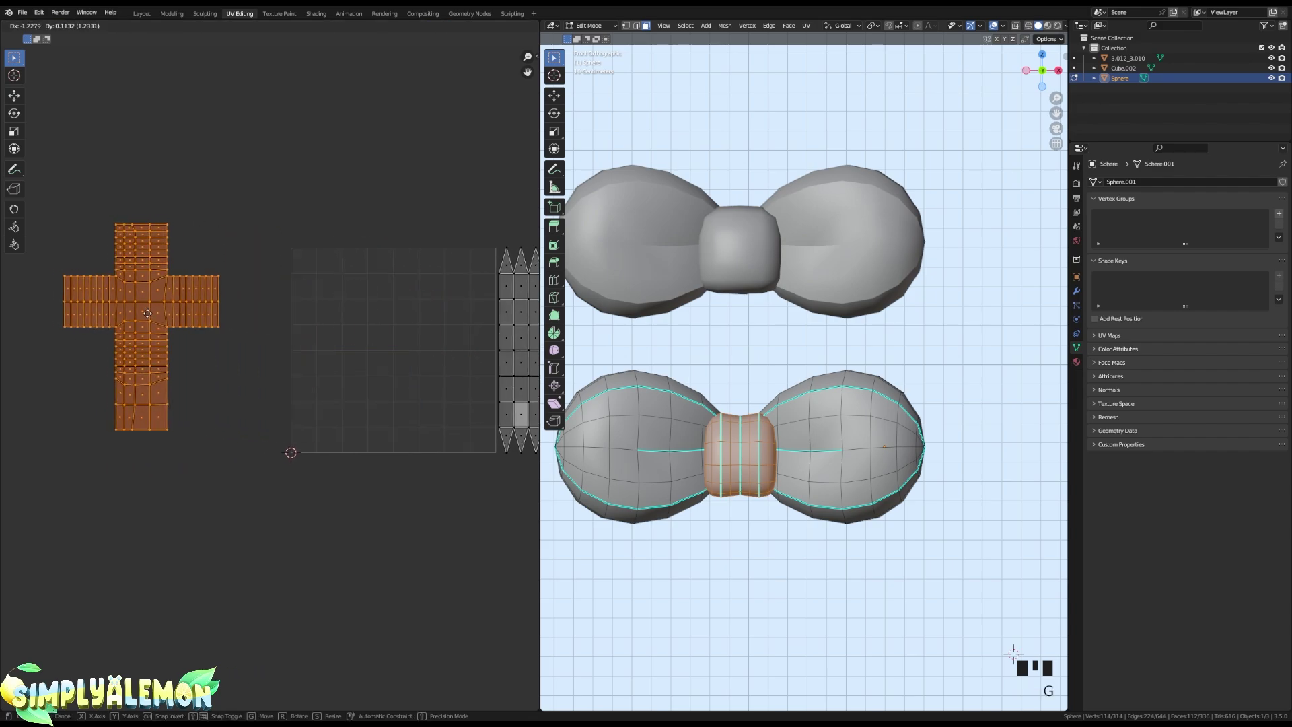
left_click(147, 315)
scroll(268, 375, "down", 5)
key("g")
left_click(232, 263)
key("s")
left_click(255, 241)
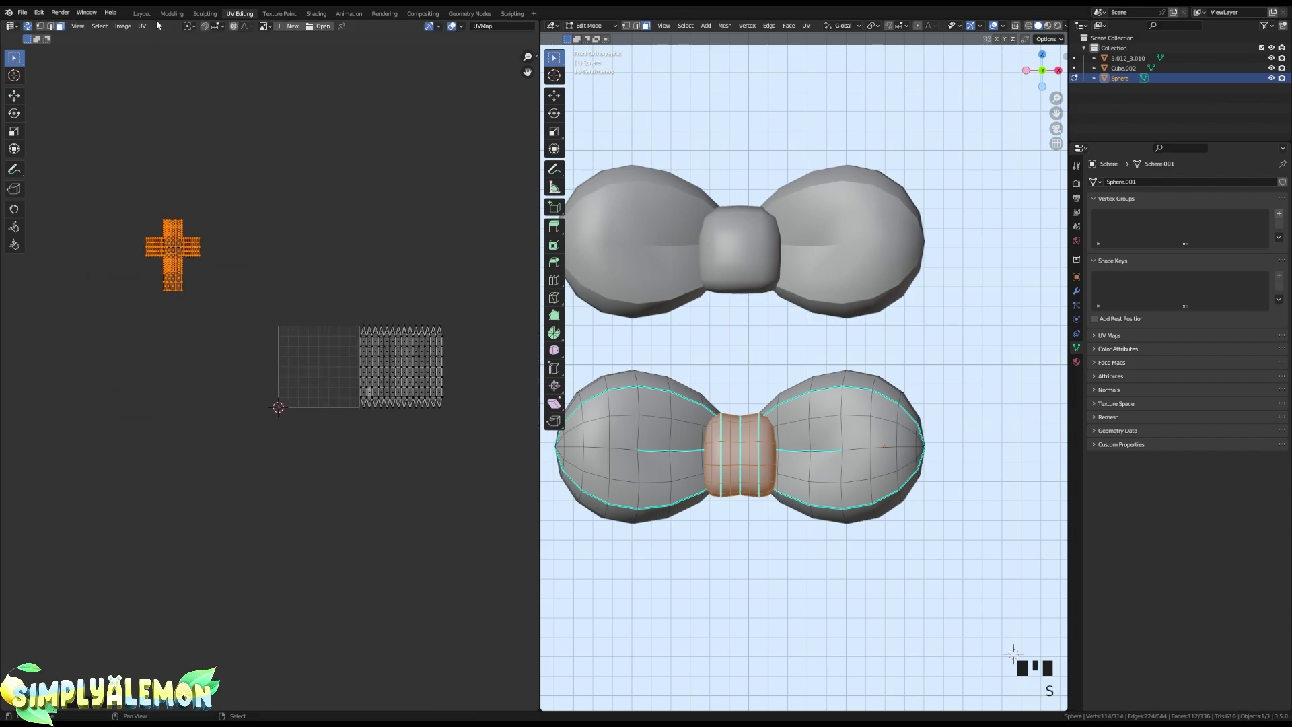
- Back in the Layout workspace, delete the linked geometry of the lower bow's left lobe
left_click(141, 13)
key("Tab")
right_click(466, 440)
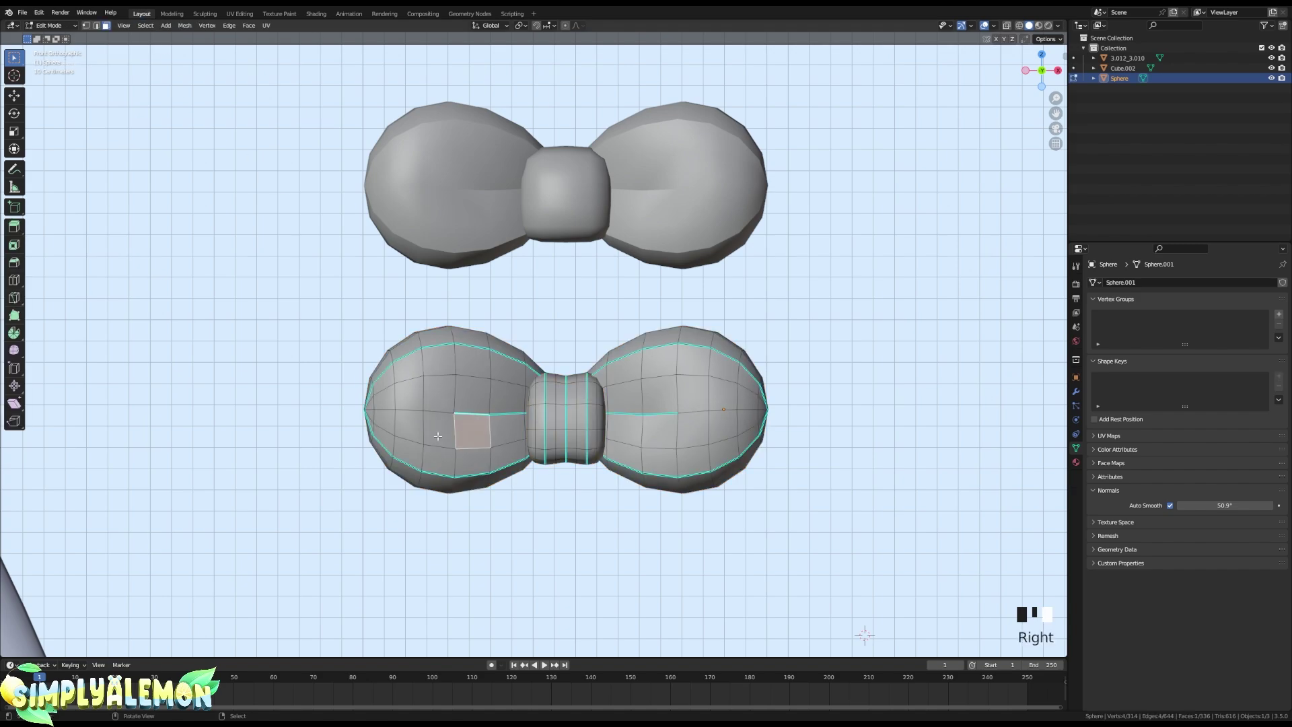
key("ctrl+l")
key("x")
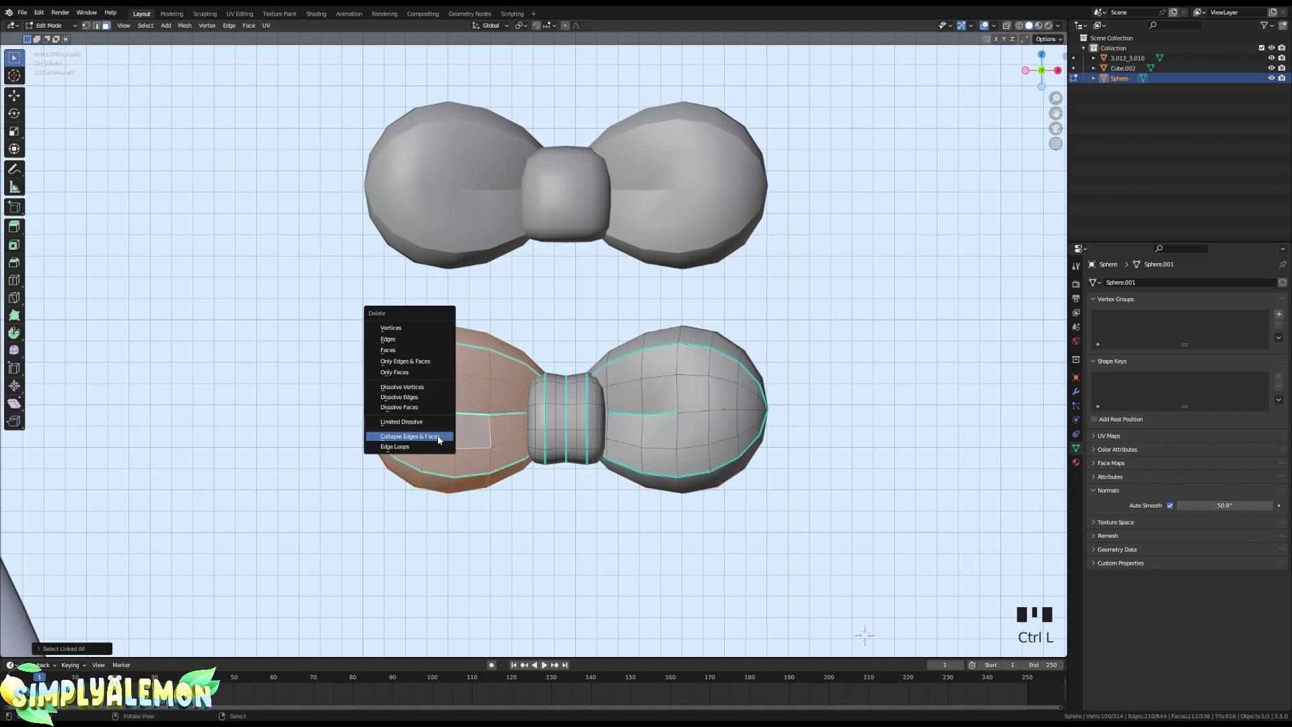
left_click(401, 362)
key("Tab")
key("Tab")
- Separate the lower bow's linked right lobe from the knot into its own object
right_click(694, 419)
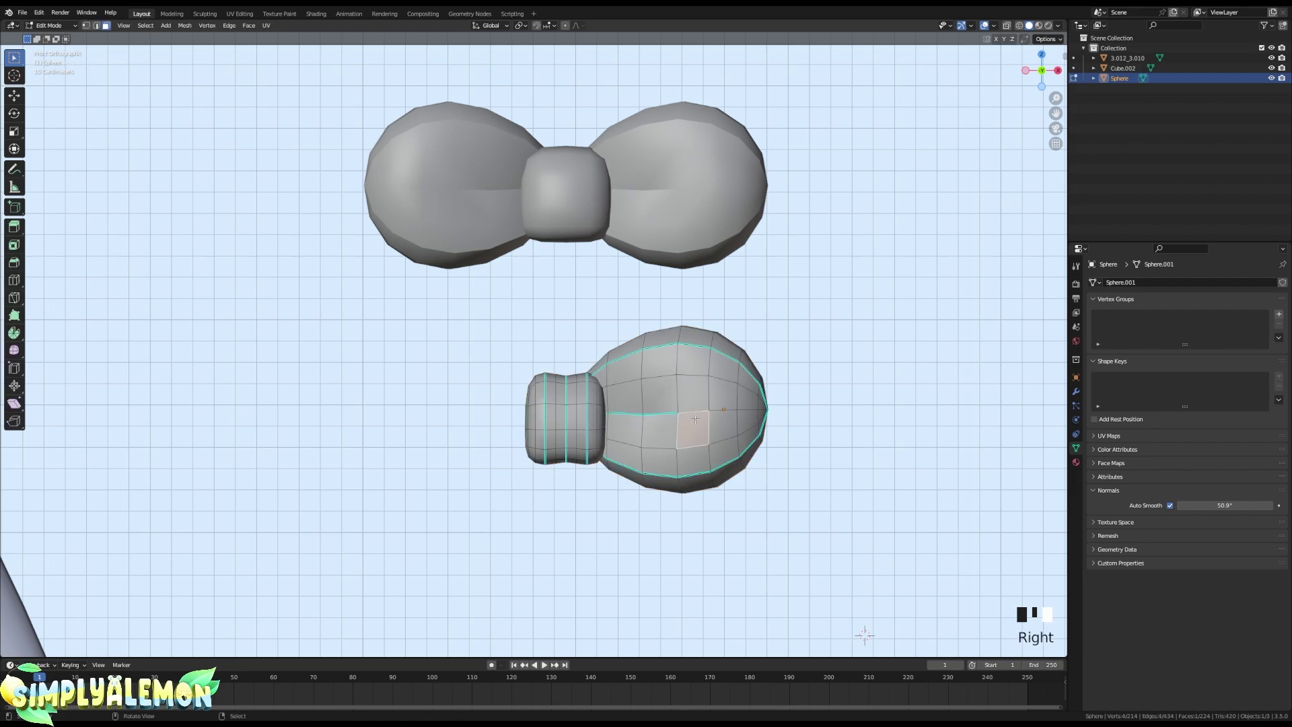
key("ctrl+l")
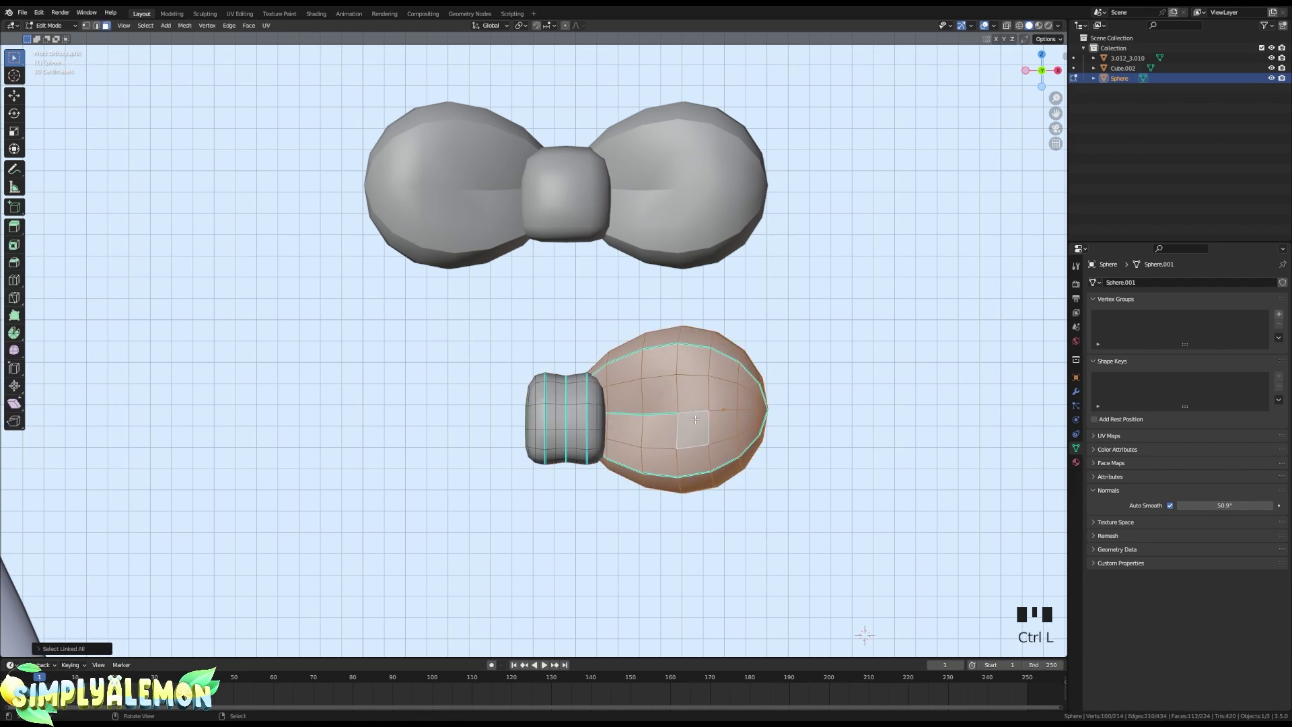
key("p")
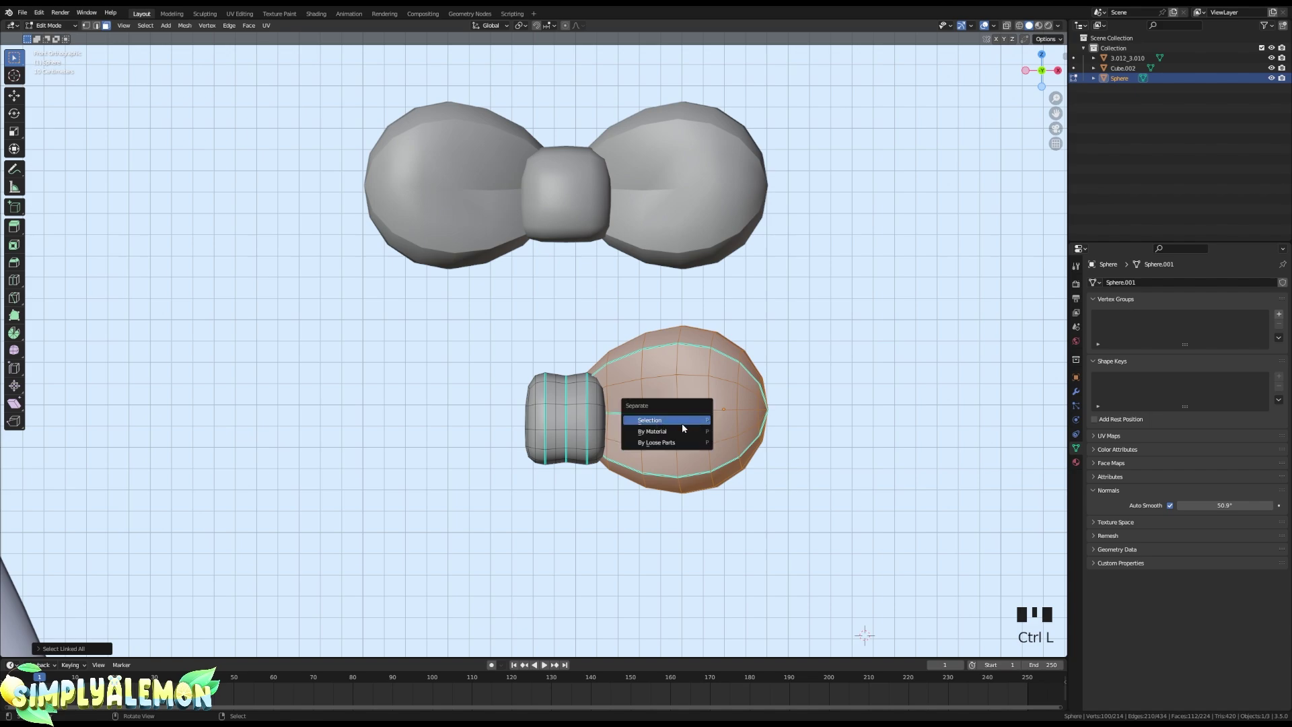
left_click(656, 419)
key("Tab")
right_click(439, 237)
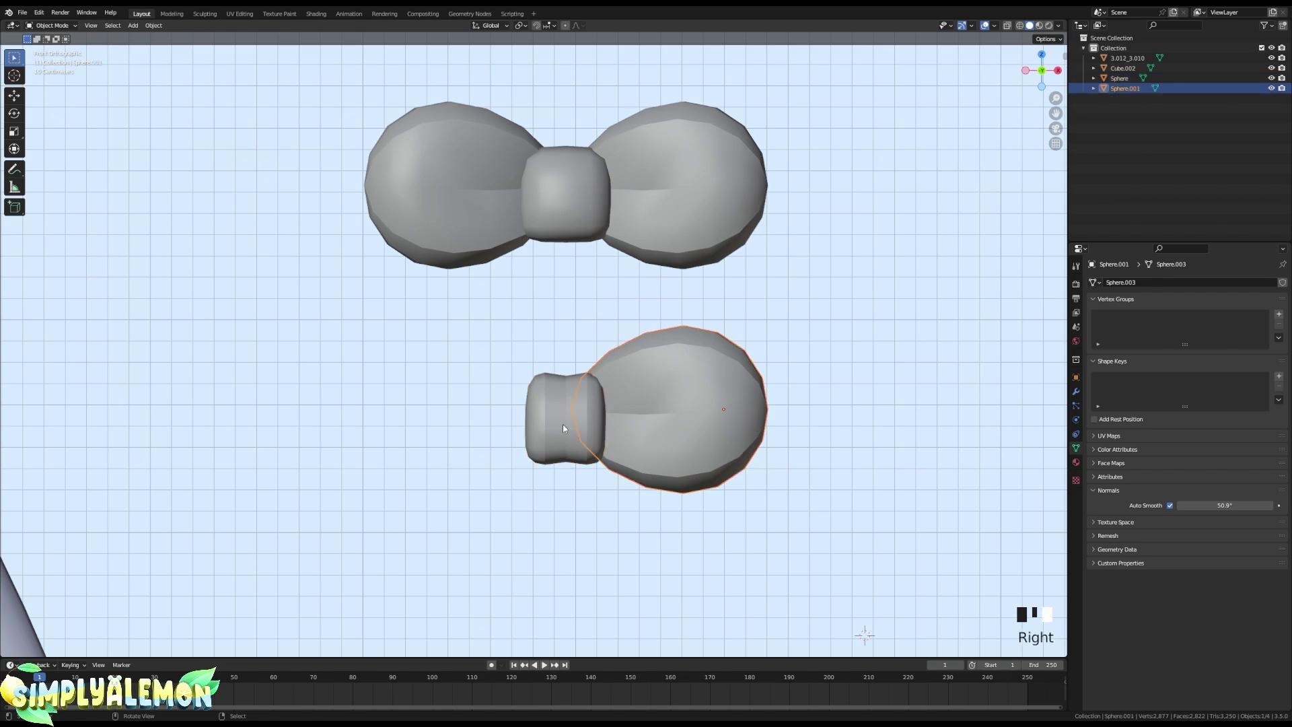
right_click(439, 237)
- Add an X-axis Mirror modifier to the separated right lobe and pick the lower bow's knot as its mirror object
right_click(706, 370)
left_click(1077, 392)
left_click(1137, 284)
left_click(1077, 393)
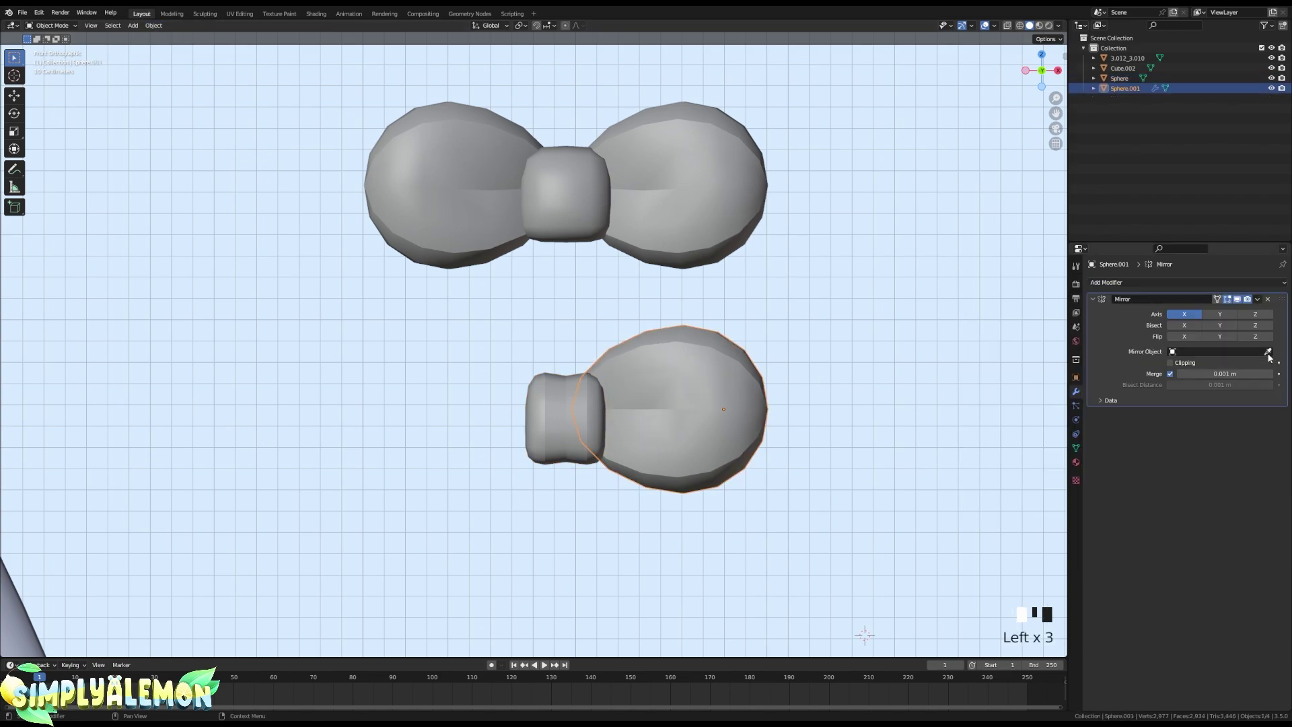
left_click(1268, 351)
left_click(558, 380)
left_click(601, 415)
scroll(599, 418, "down", 10)
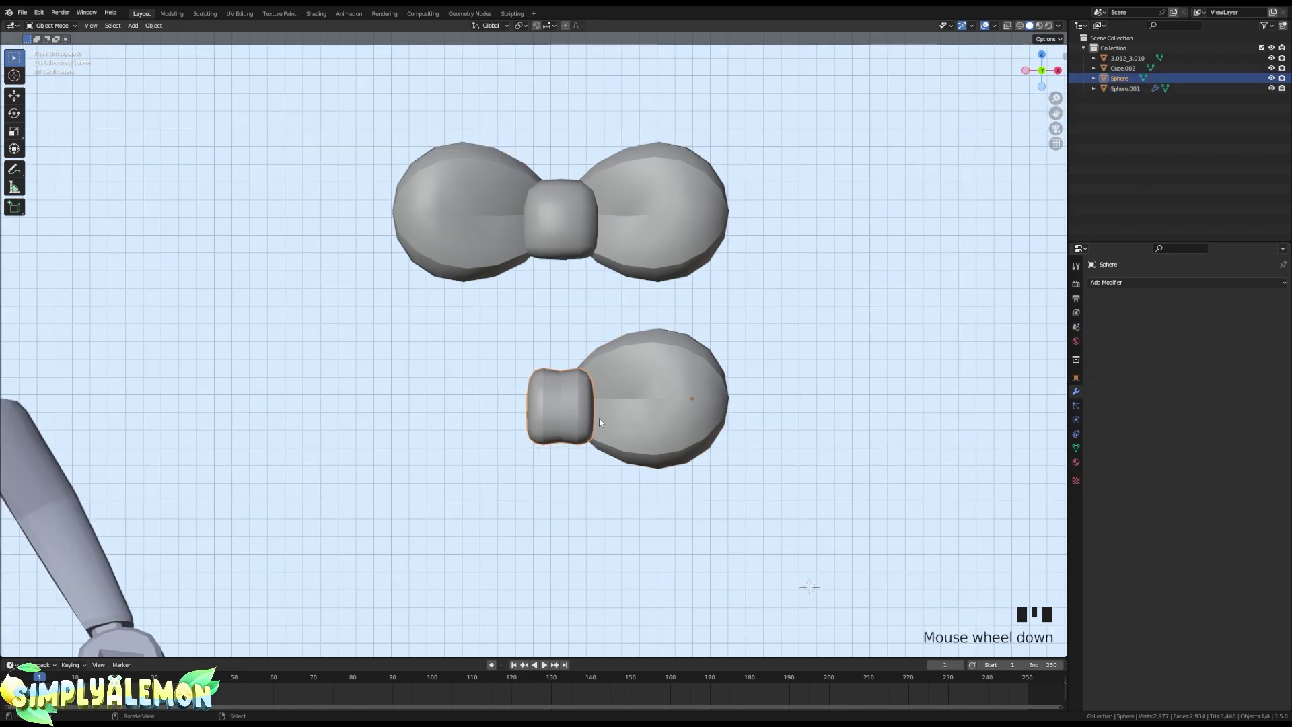
scroll(609, 431, "up", 7)
scroll(602, 444, "down", 4)
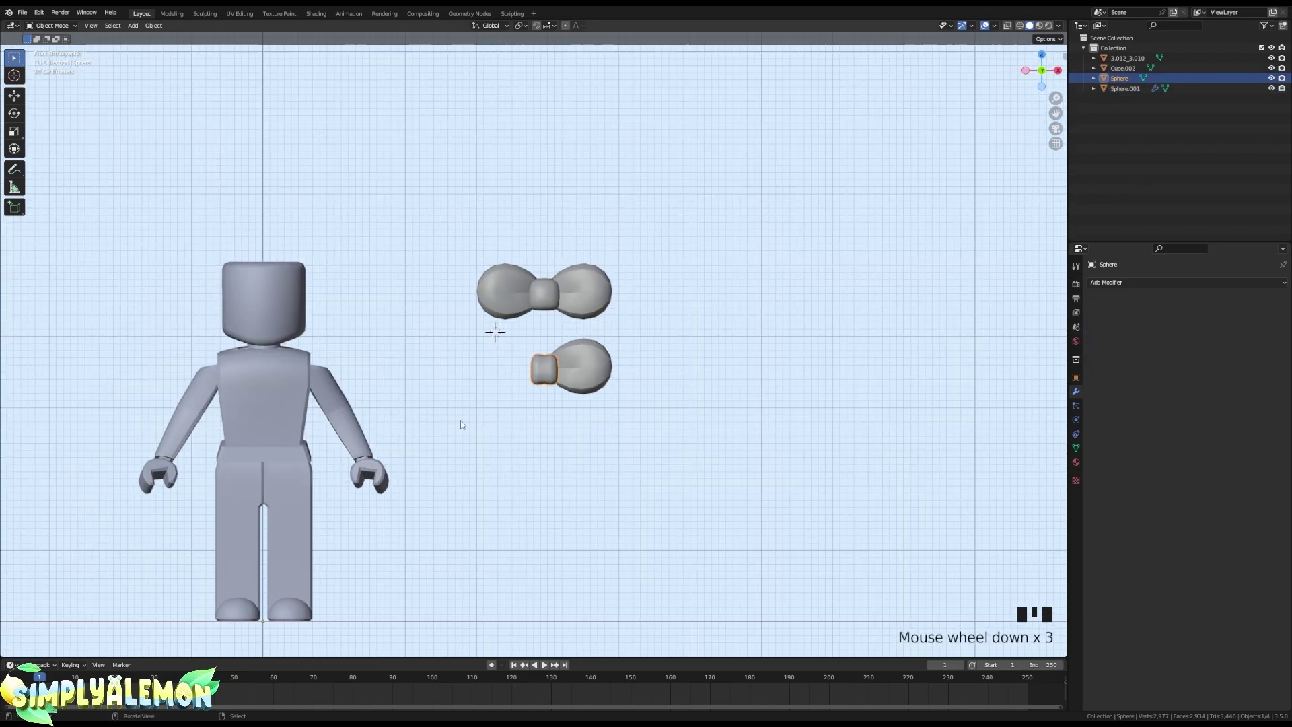
middle_click_drag(66, 334, 173, 325, "shift")
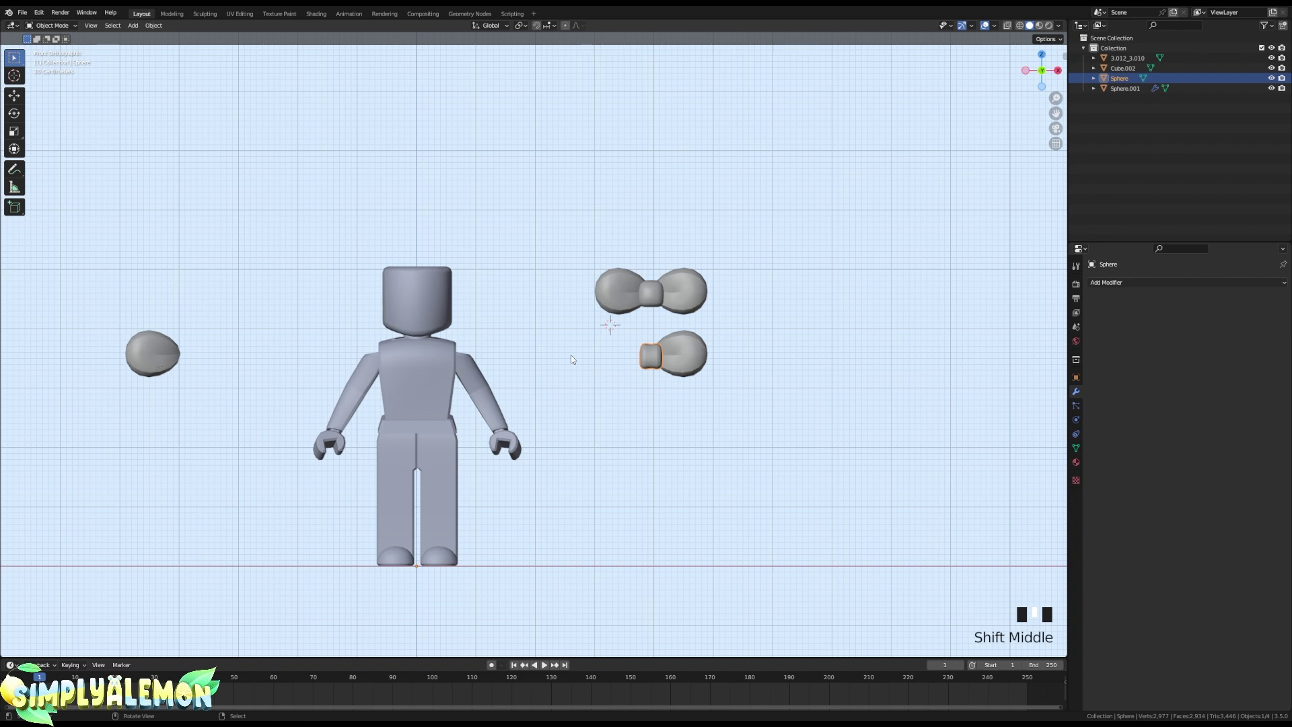
- Set the lower bow knot's origin to its geometry so the lobe mirrors across the knot's centre, and deselect it
left_click(155, 26)
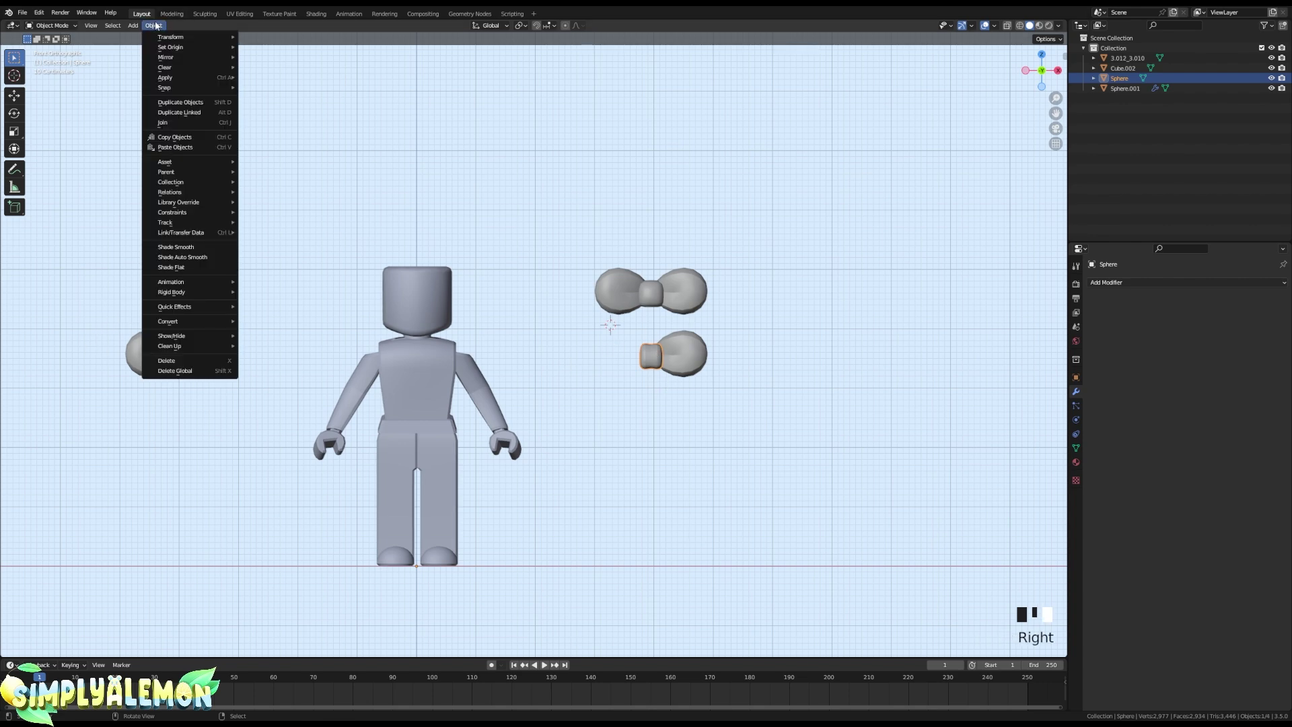
mouse_move(195, 47)
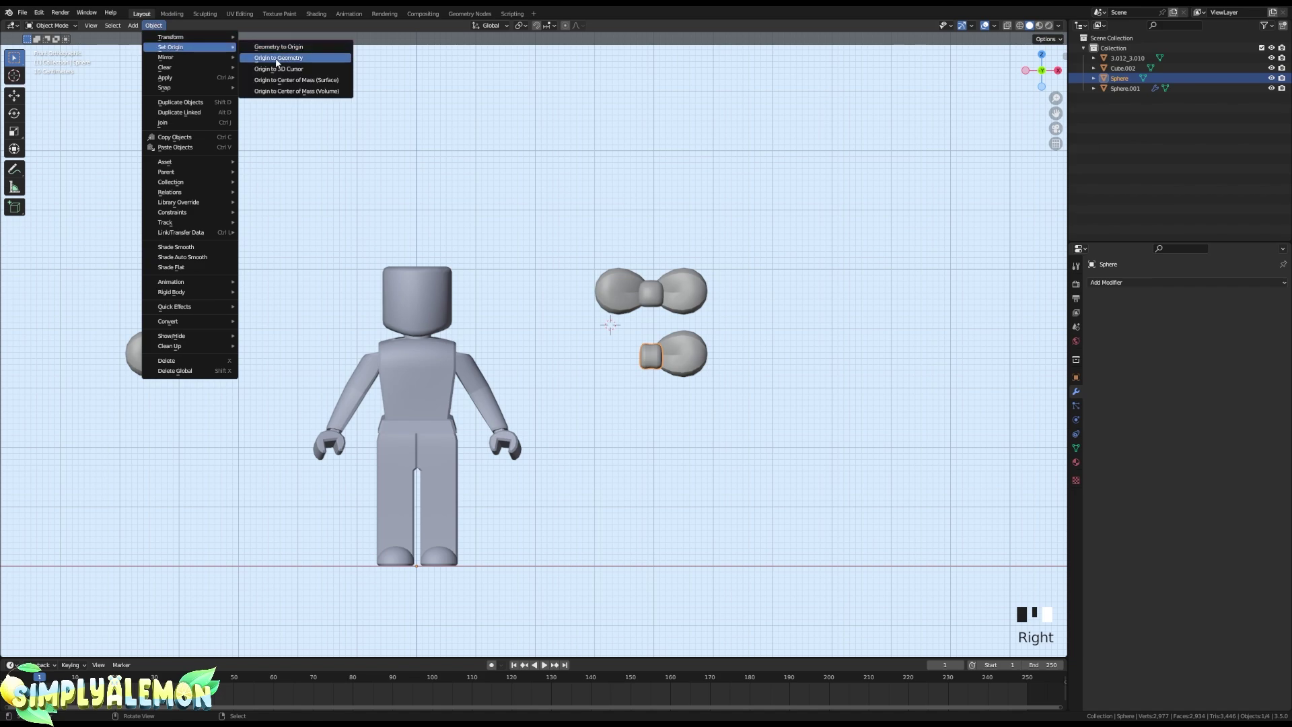
left_click(288, 59)
scroll(760, 393, "up", 1)
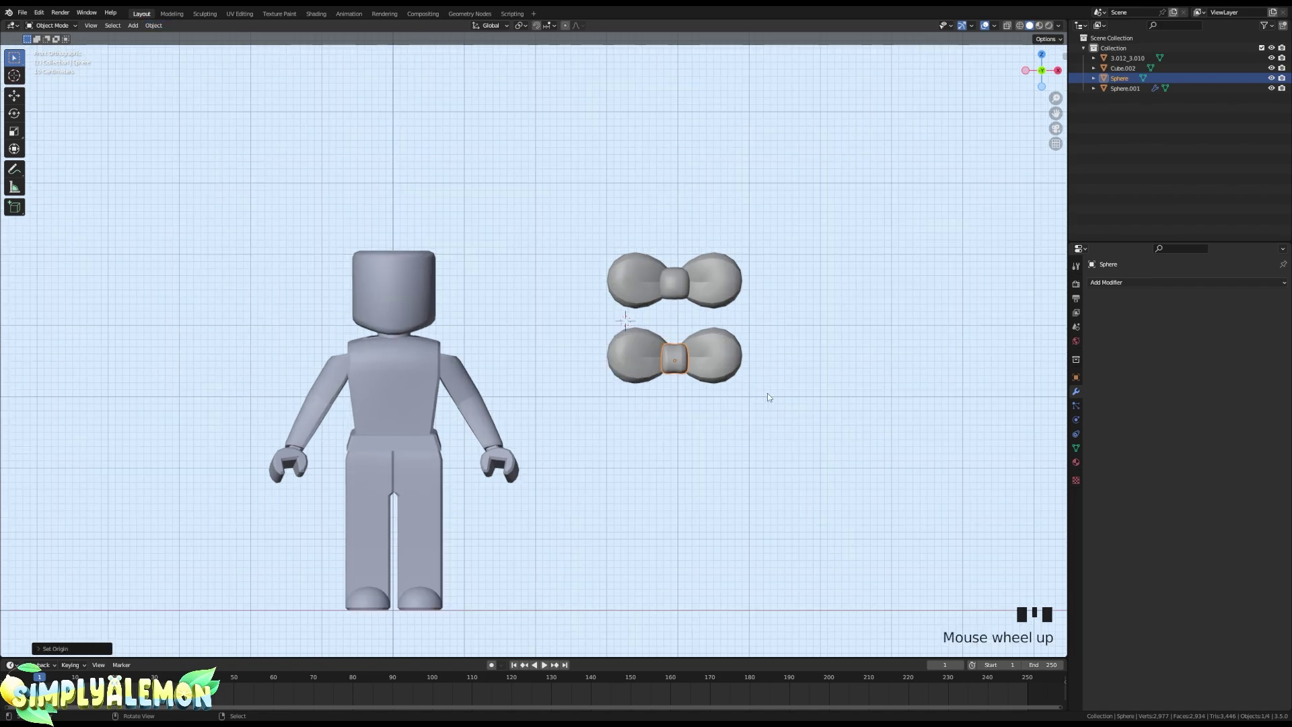
left_click(793, 384)
scroll(806, 381, "up", 2)
middle_click_drag(804, 385, 644, 417, "shift")
scroll(644, 416, "up", 5)
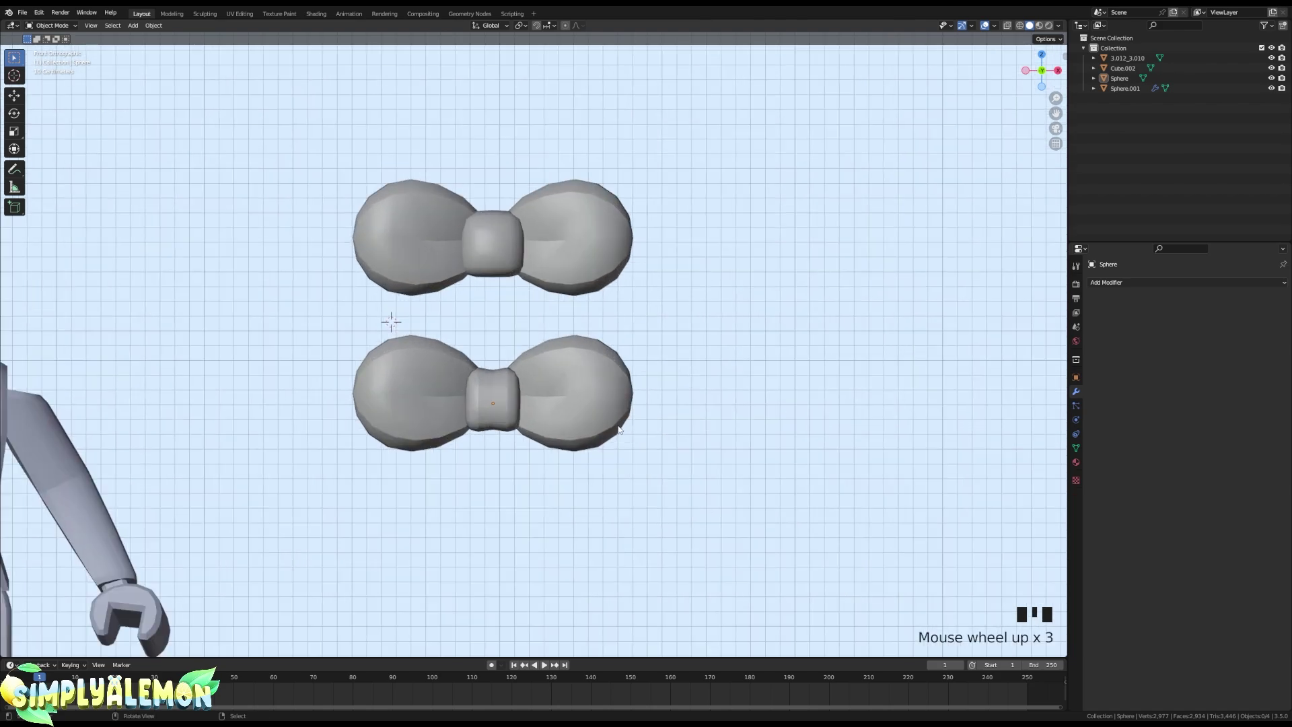
- In the UV Editing workspace, isolate the lower bow's mirrored lobes by hiding the unselected objects, and return to mesh editing
right_click(411, 352)
right_click(351, 316)
right_click(365, 359)
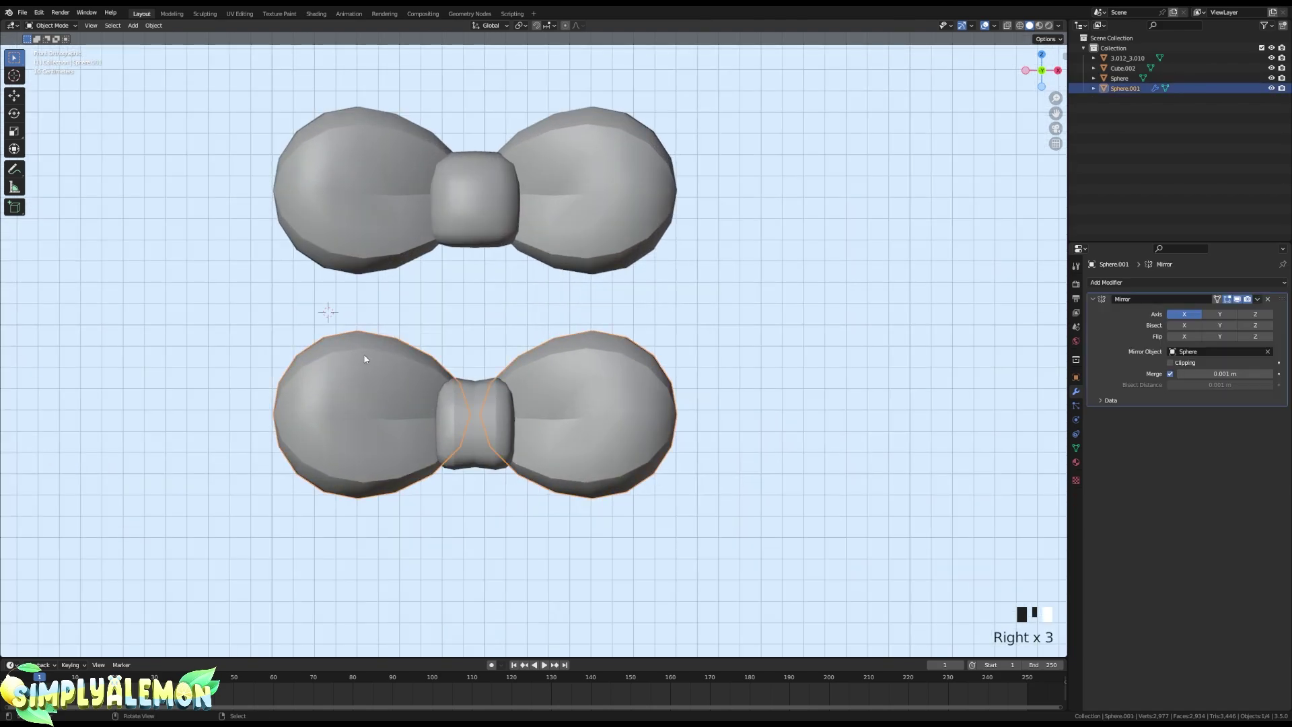
left_click(238, 13)
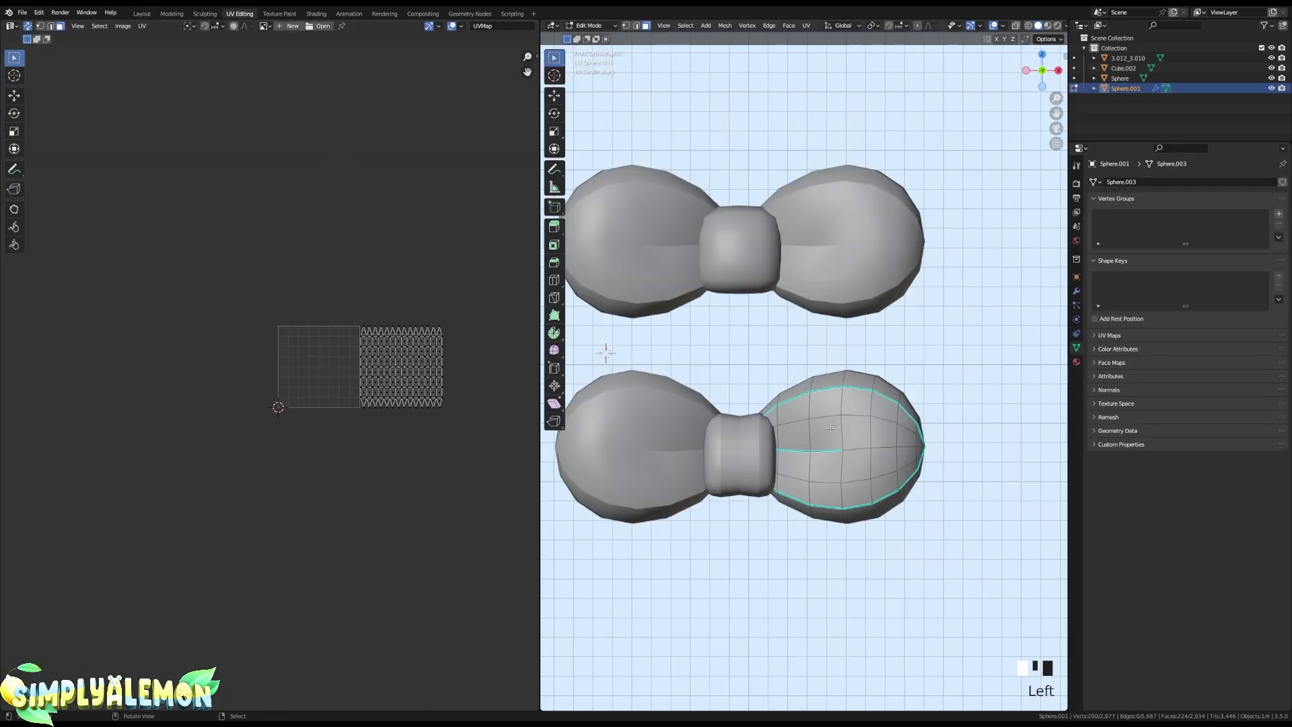
scroll(473, 384, "up", 2)
middle_click_drag(472, 383, 306, 357)
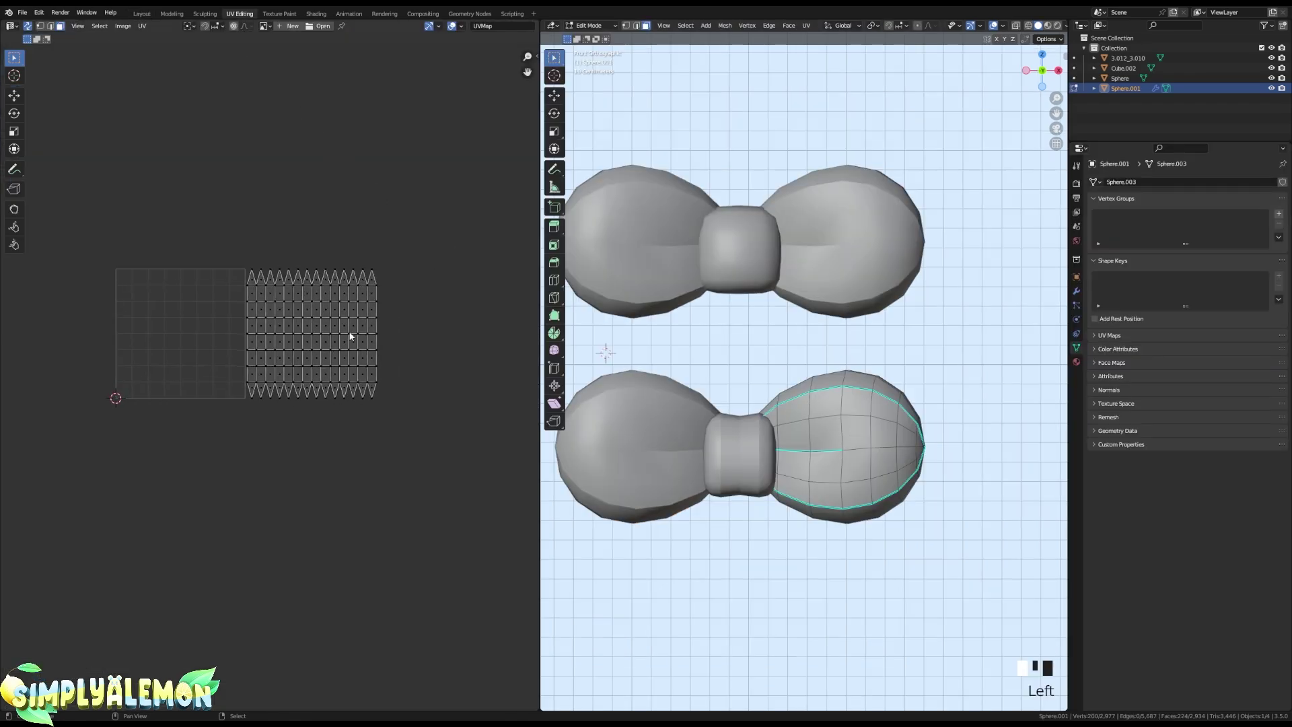
key("Tab")
key("shift+h")
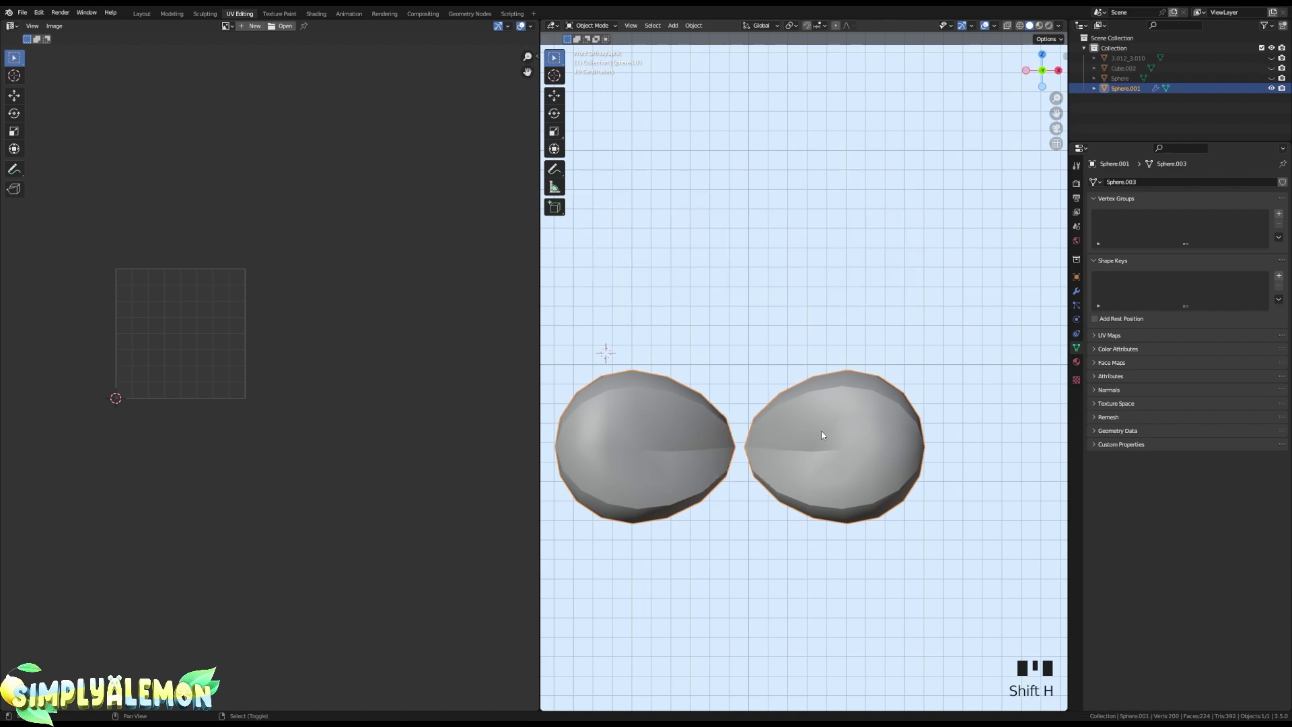
key("Tab")
scroll(779, 432, "up", 2)
- Select all front faces of the right lobe plus the adjoining face strips just beyond the outer seams
right_click(844, 443)
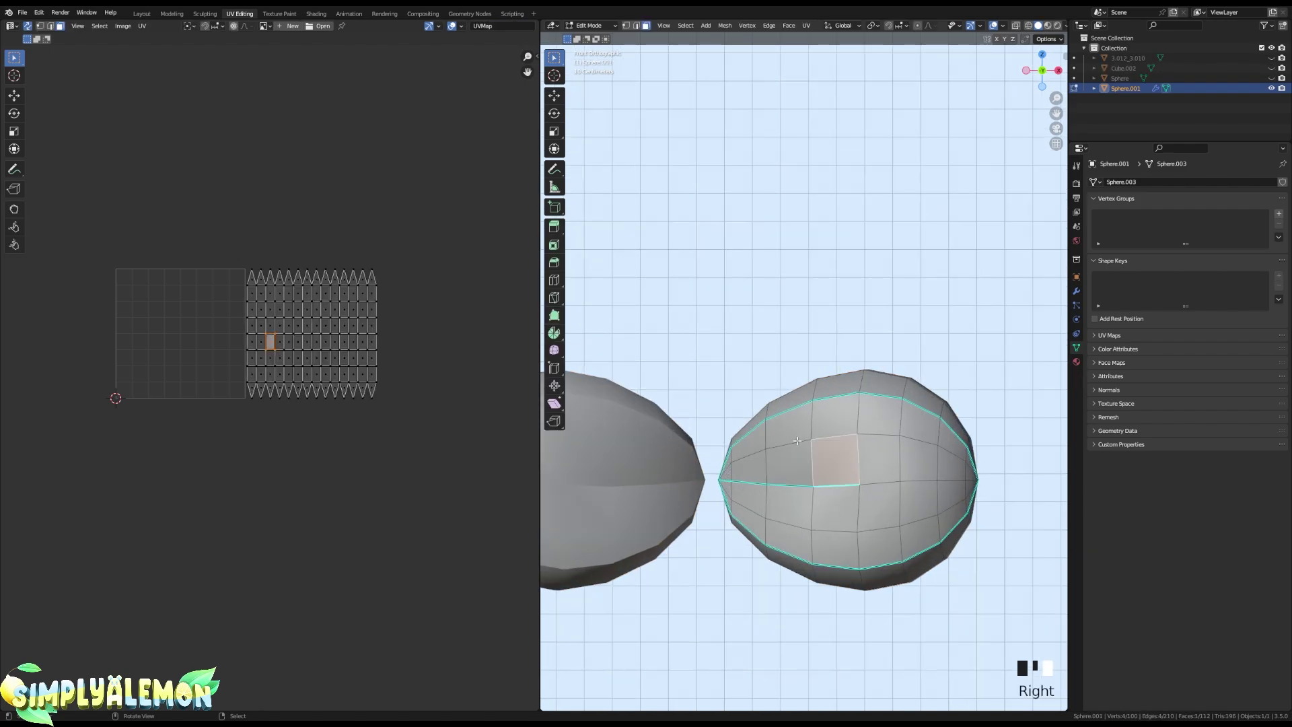
key("c")
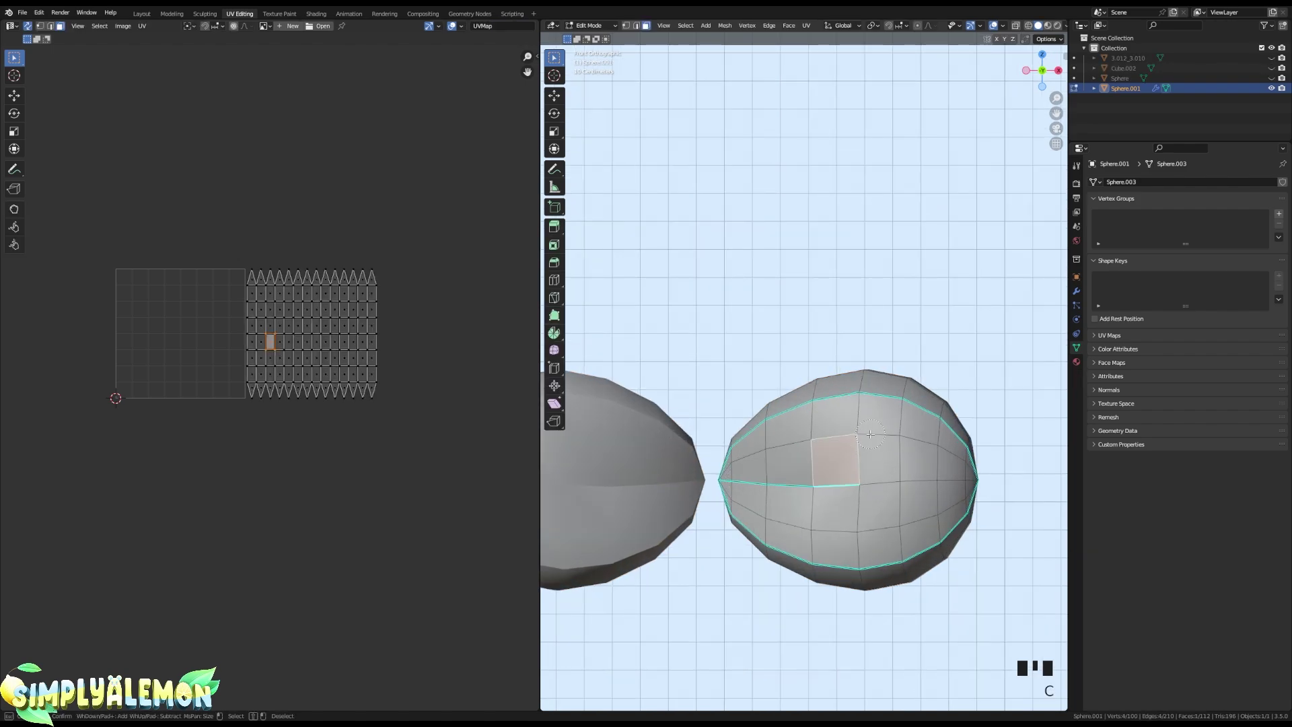
key("c")
mouse_move(888, 428)
left_mouse_down()
mouse_move(745, 469)
mouse_move(755, 503)
mouse_move(848, 545)
mouse_move(922, 518)
mouse_move(951, 464)
mouse_move(960, 483)
left_mouse_up()
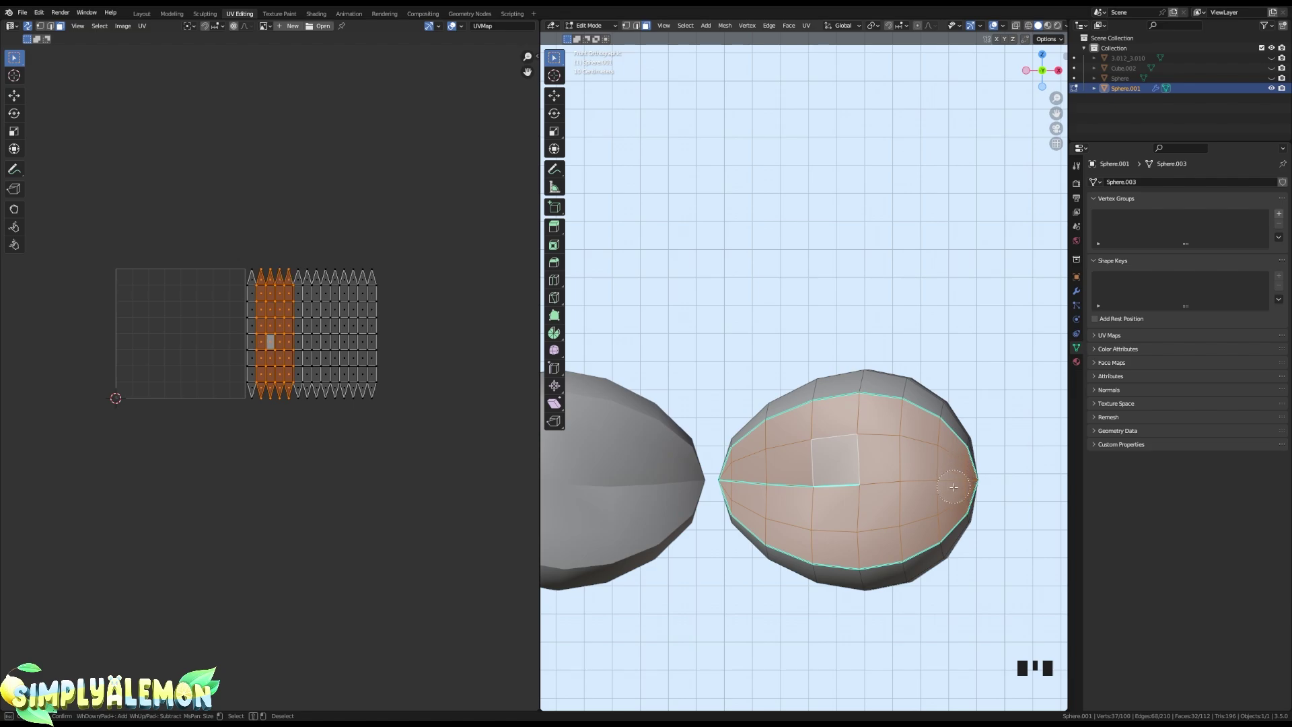
right_click(960, 483)
middle_click_drag(898, 486, 777, 488)
right_click(795, 446, "alt+shift")
right_click(776, 491, "alt+shift")
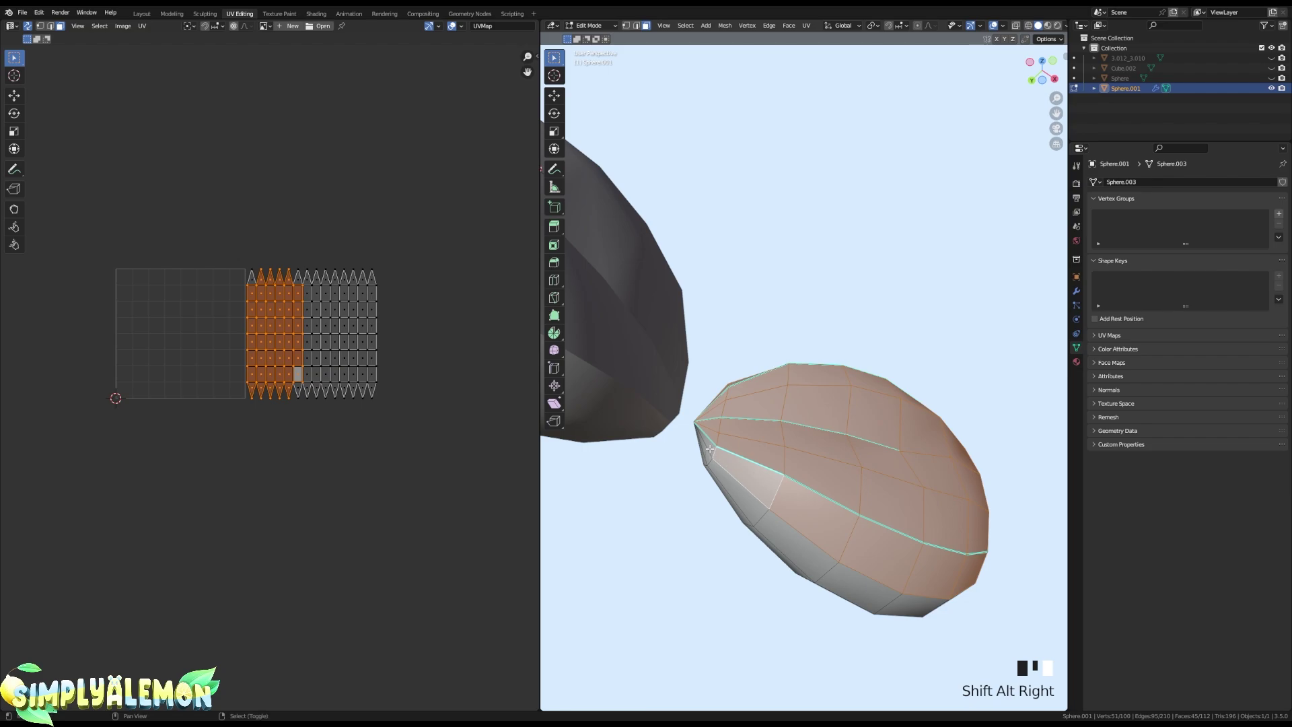
right_click(755, 475, "shift")
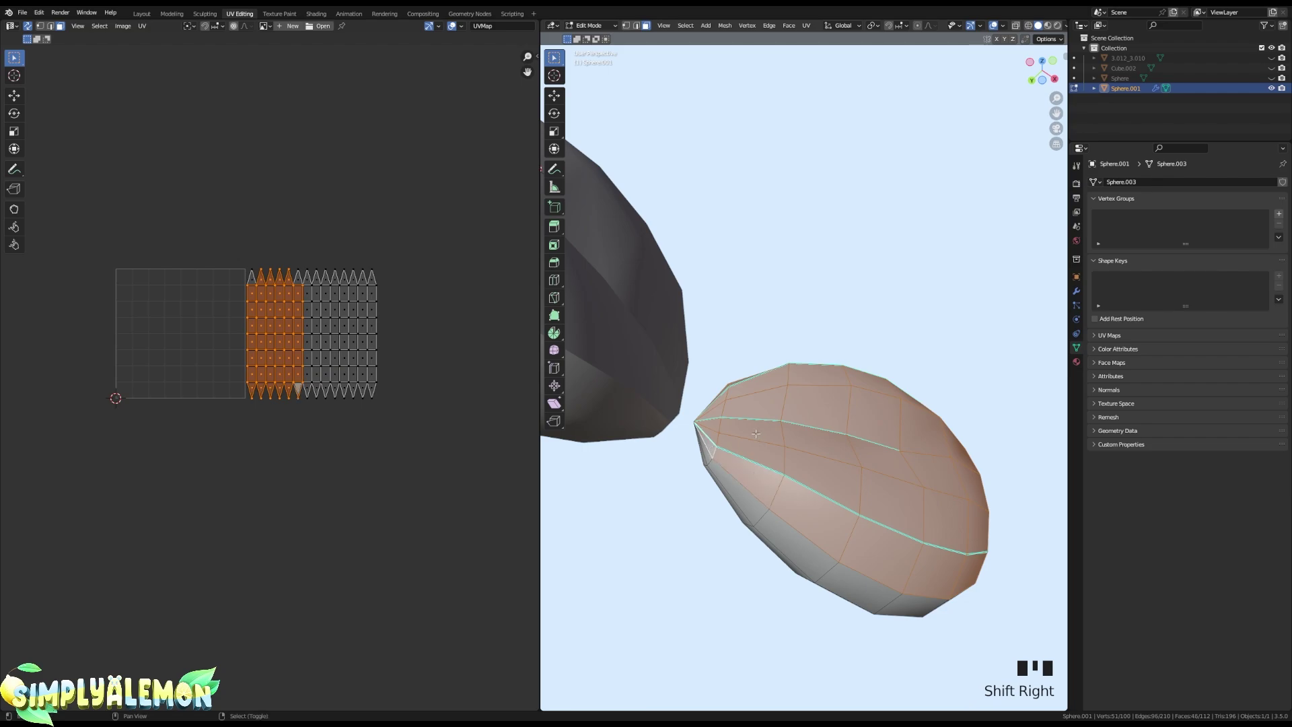
- Unwrap the selected front faces, rotate their UV island upright, and place it left of the UV square
key("u")
left_click(799, 386)
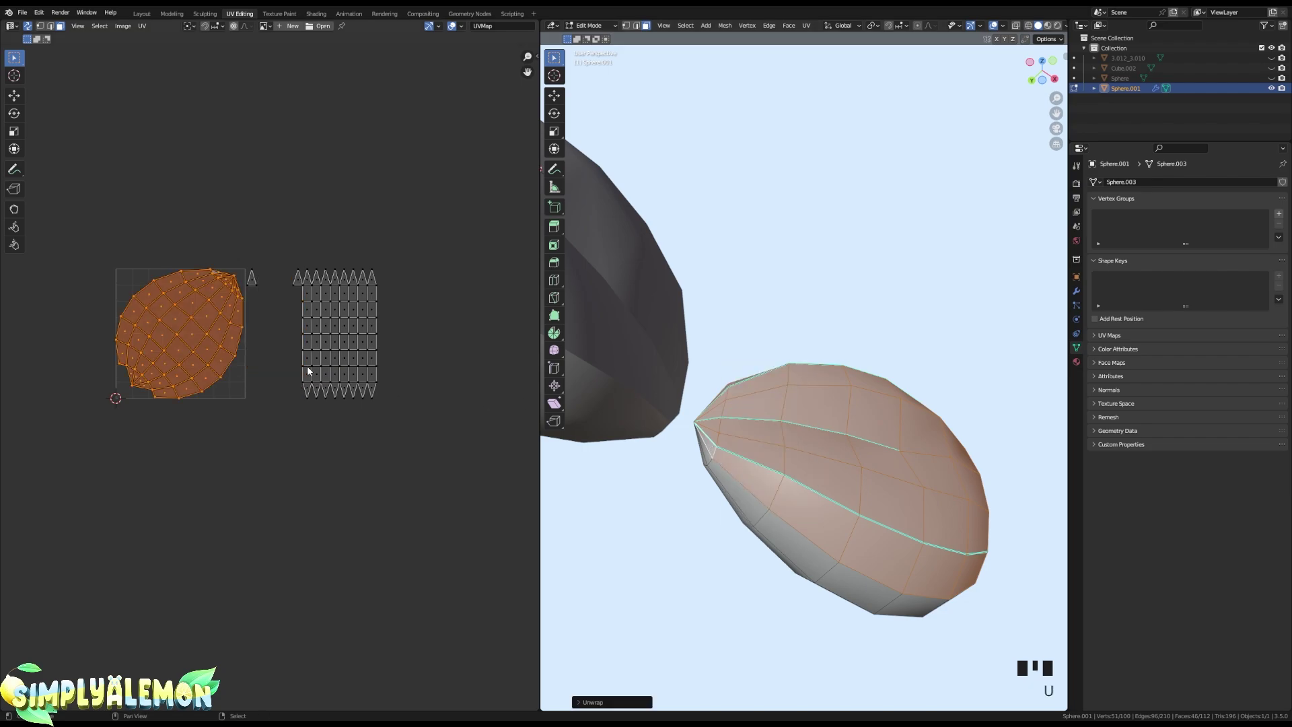
scroll(306, 366, "up", 1)
middle_click_drag(307, 364, 430, 394)
key("t")
middle_click_drag(763, 466, 604, 522)
key("t")
key("r")
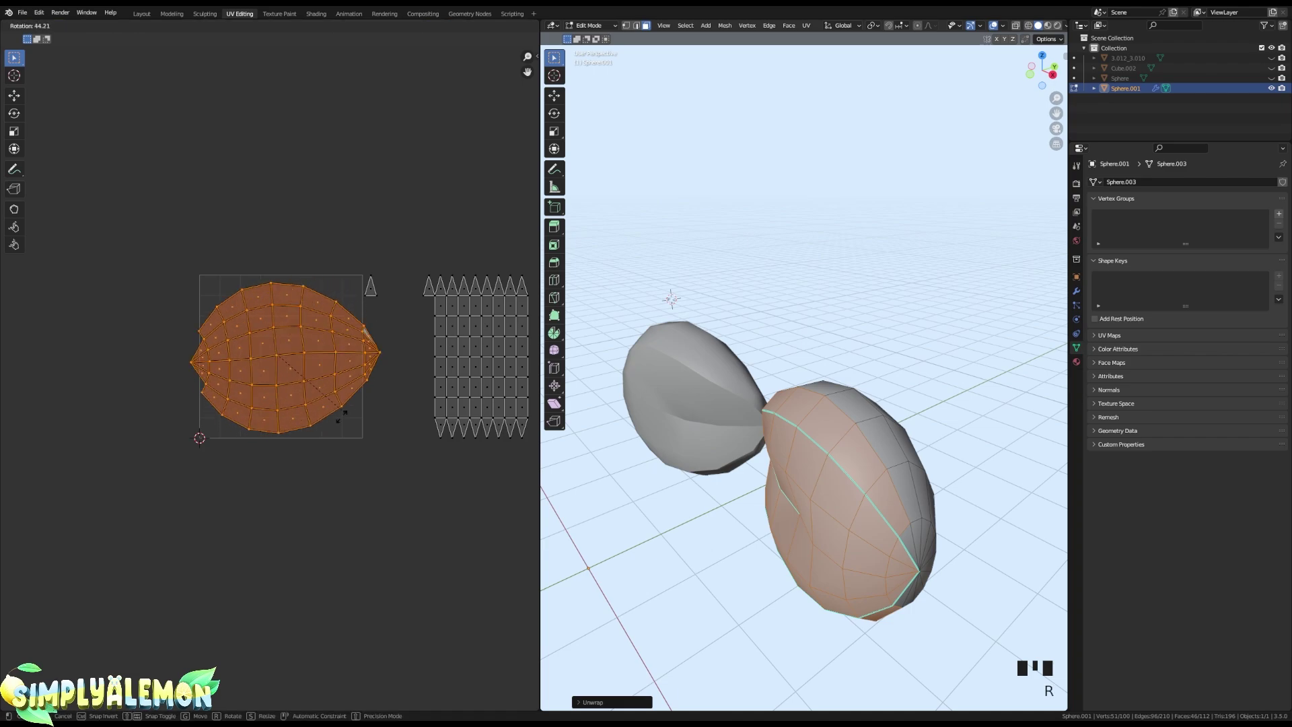
left_click(338, 405)
middle_click_drag(339, 405, 450, 407)
key("g")
left_click(202, 349)
- Restore the front-face selection and add the two missing triangular faces at the lobe's outer tip
right_click(471, 263)
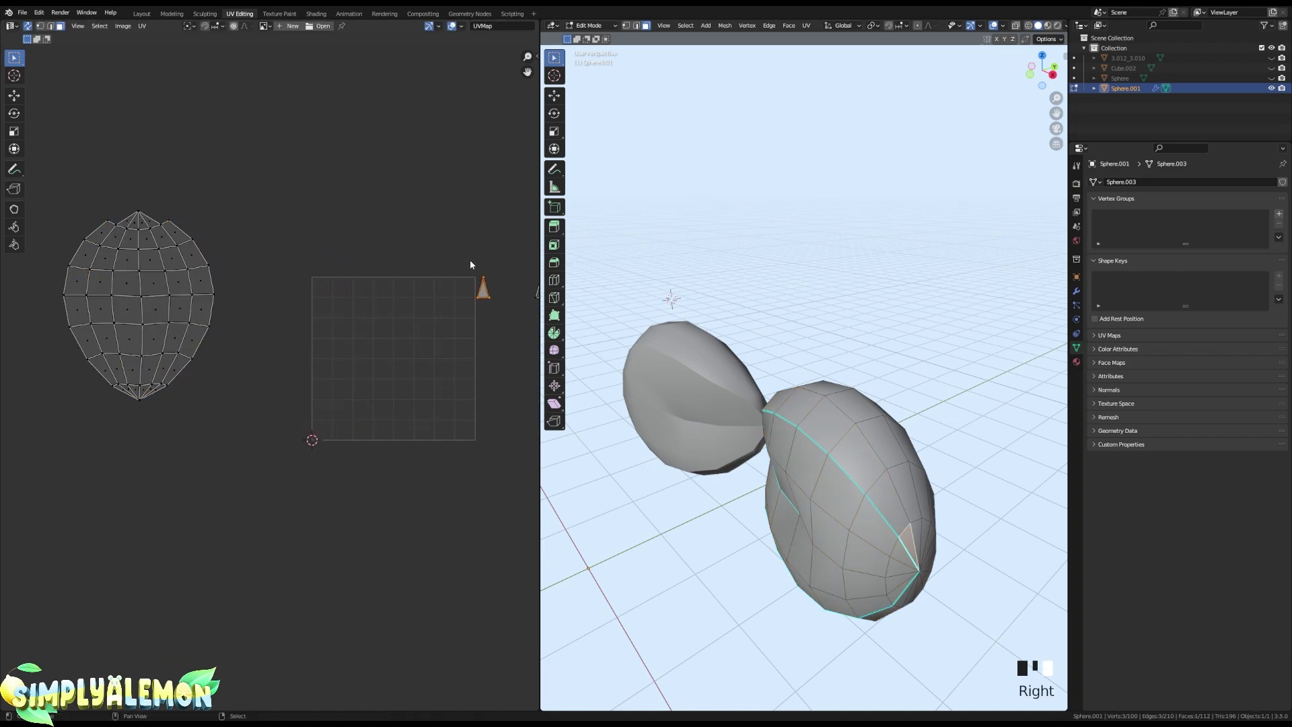
right_click(477, 275)
middle_click_drag(849, 450, 798, 443)
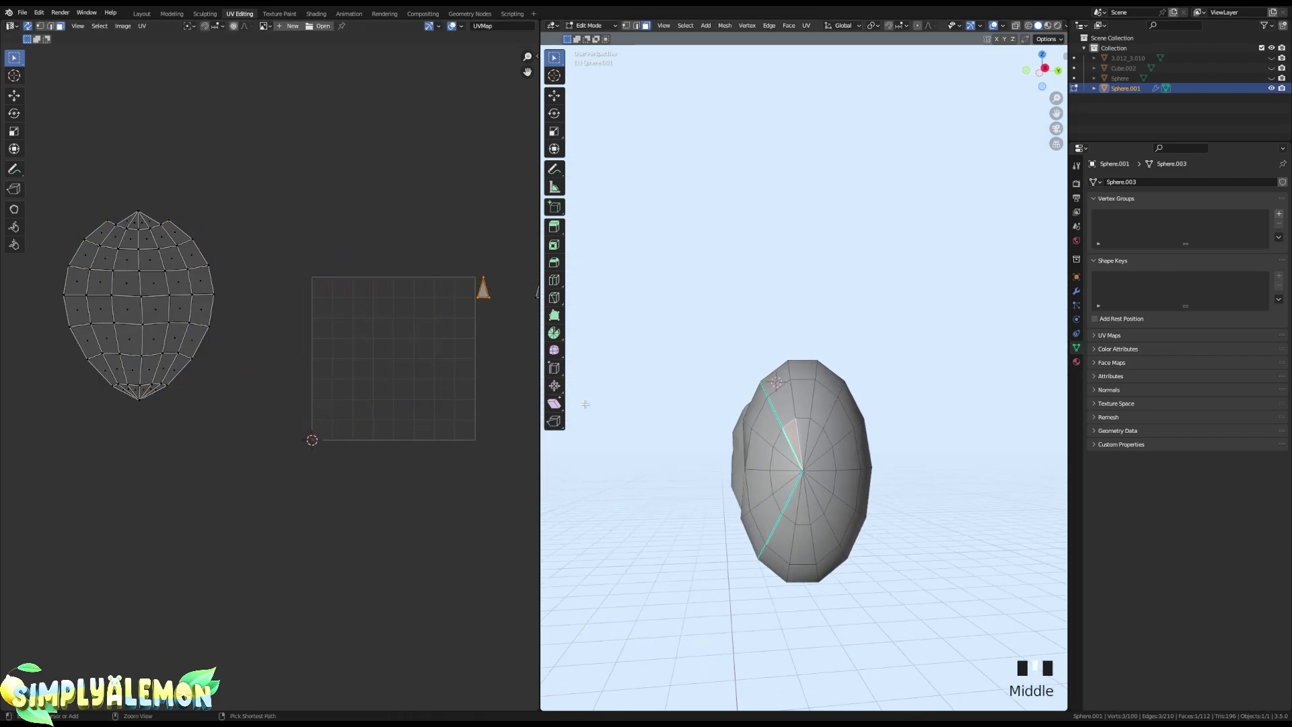
key("ctrl+z")
key("ctrl+z")
key("ctrl+z")
right_click(801, 462, "shift")
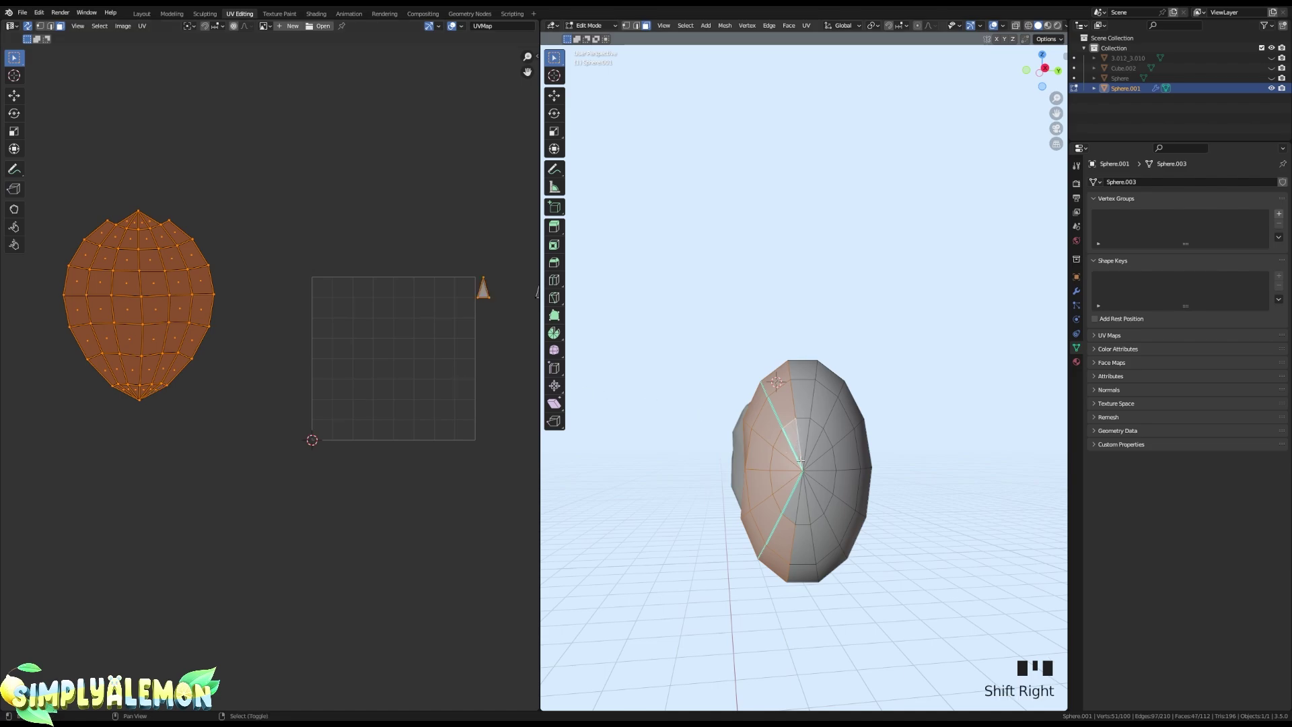
right_click(791, 503, "shift")
- Unwrap the completed front-face selection again, then place its UV island upright to the left of the UV square
key("u")
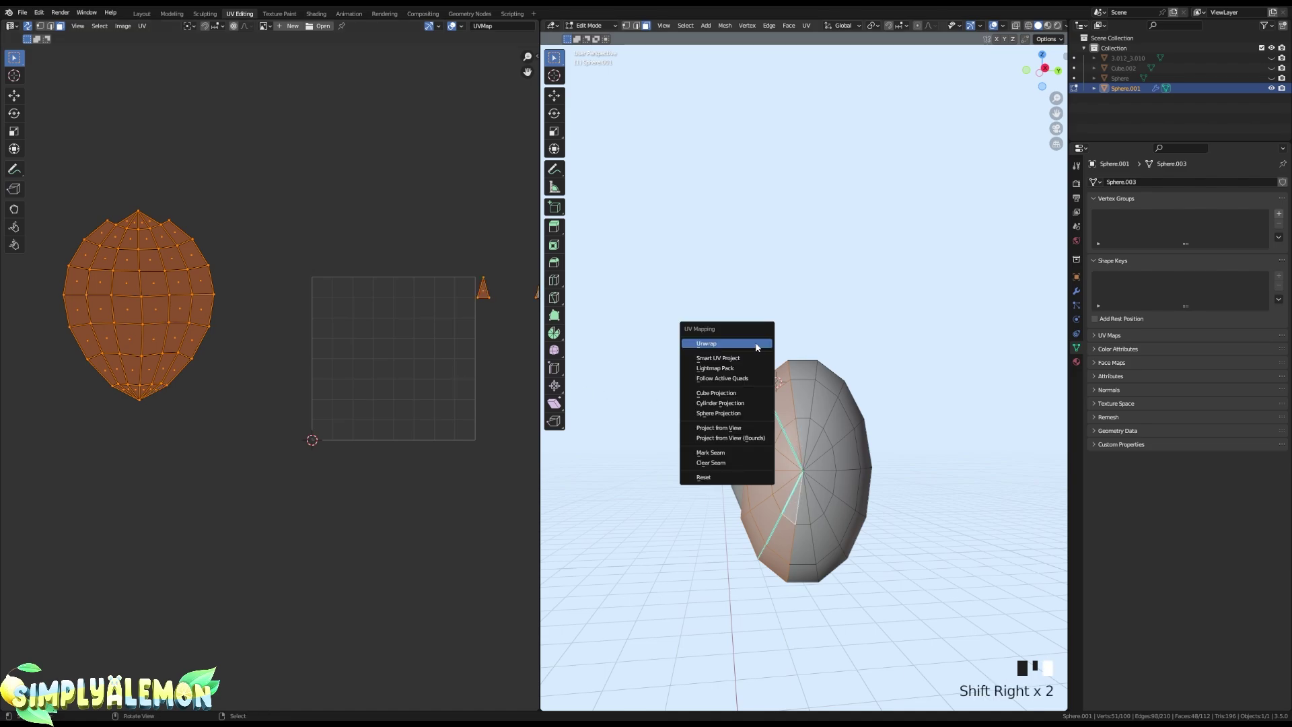
left_click(746, 344)
key("g")
left_click(281, 358)
key("r")
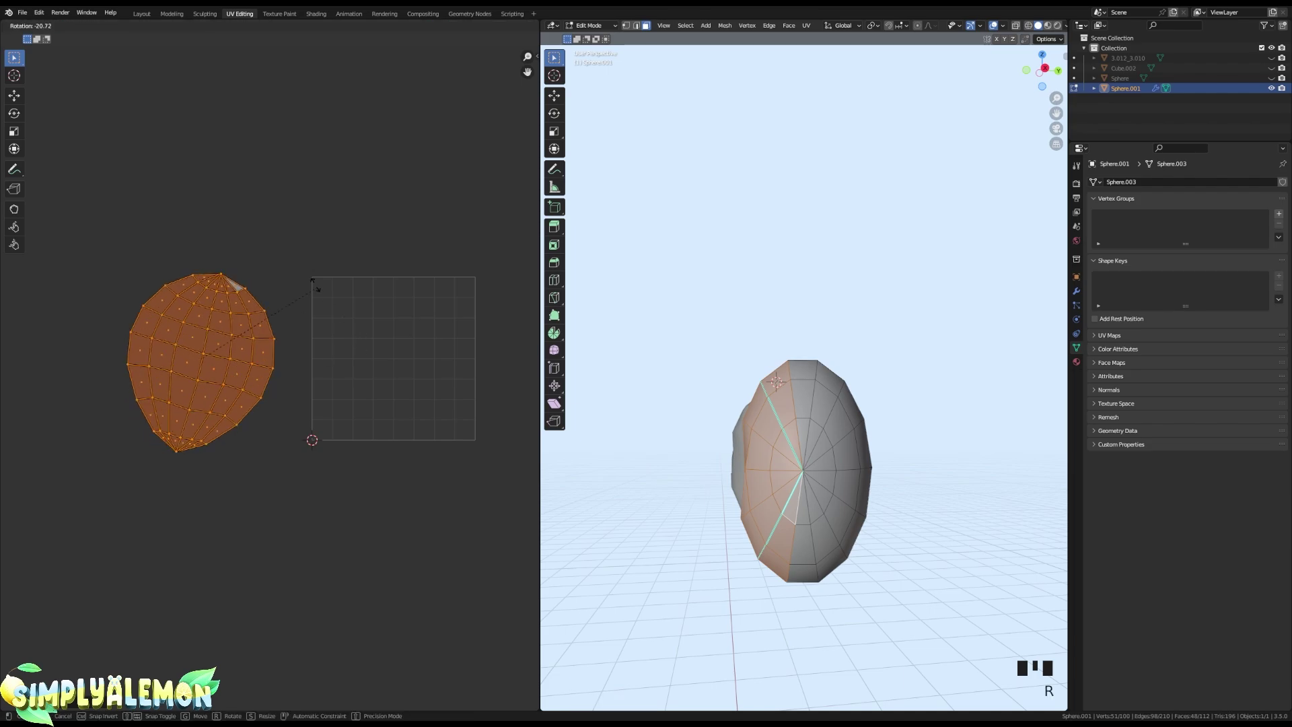
left_click(308, 294)
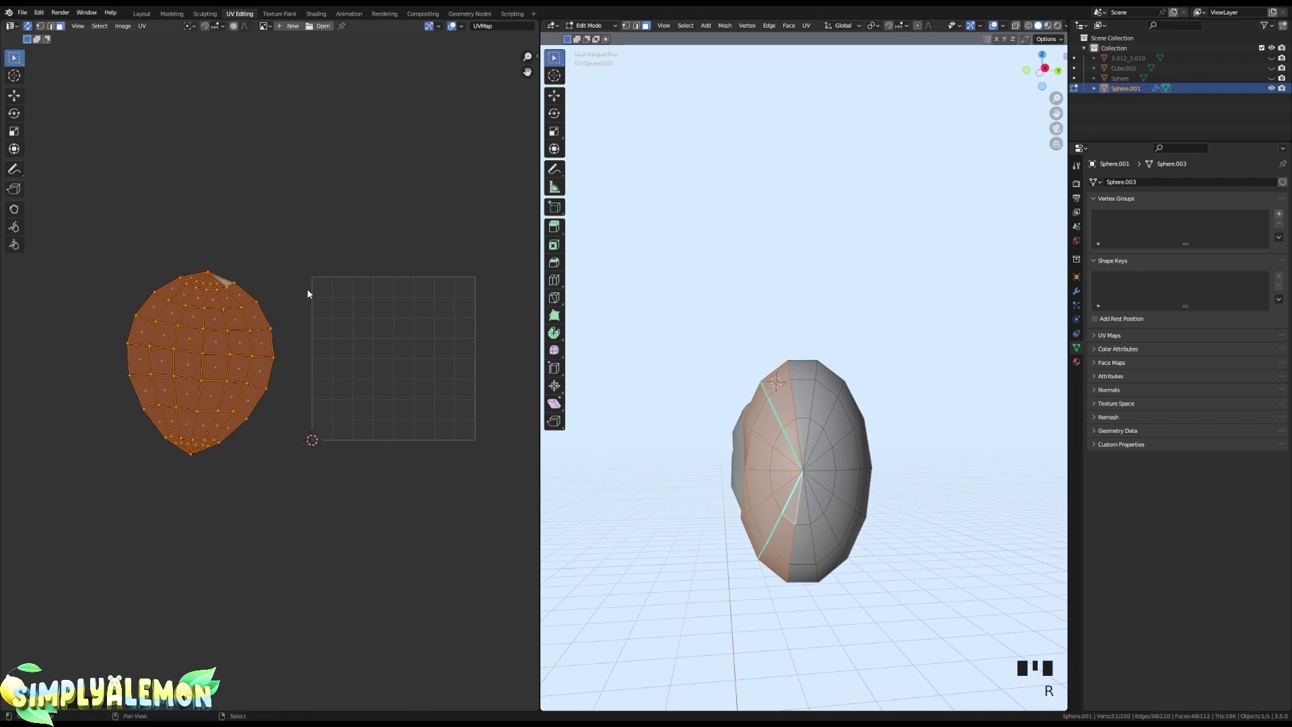
left_click(234, 265)
scroll(418, 375, "down", 4)
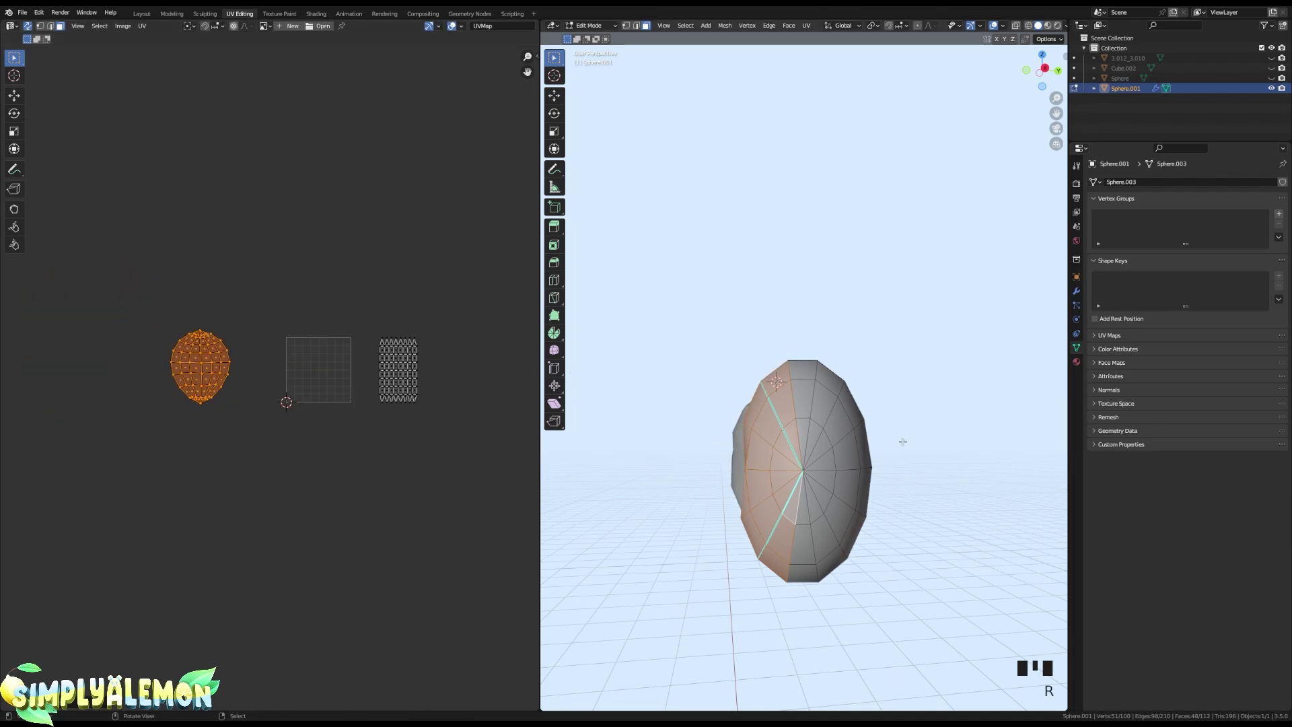
- Hide the unwrapped front faces and unwrap all of the lobe's remaining back faces
middle_click_drag(902, 441, 871, 507)
key("h")
key("a")
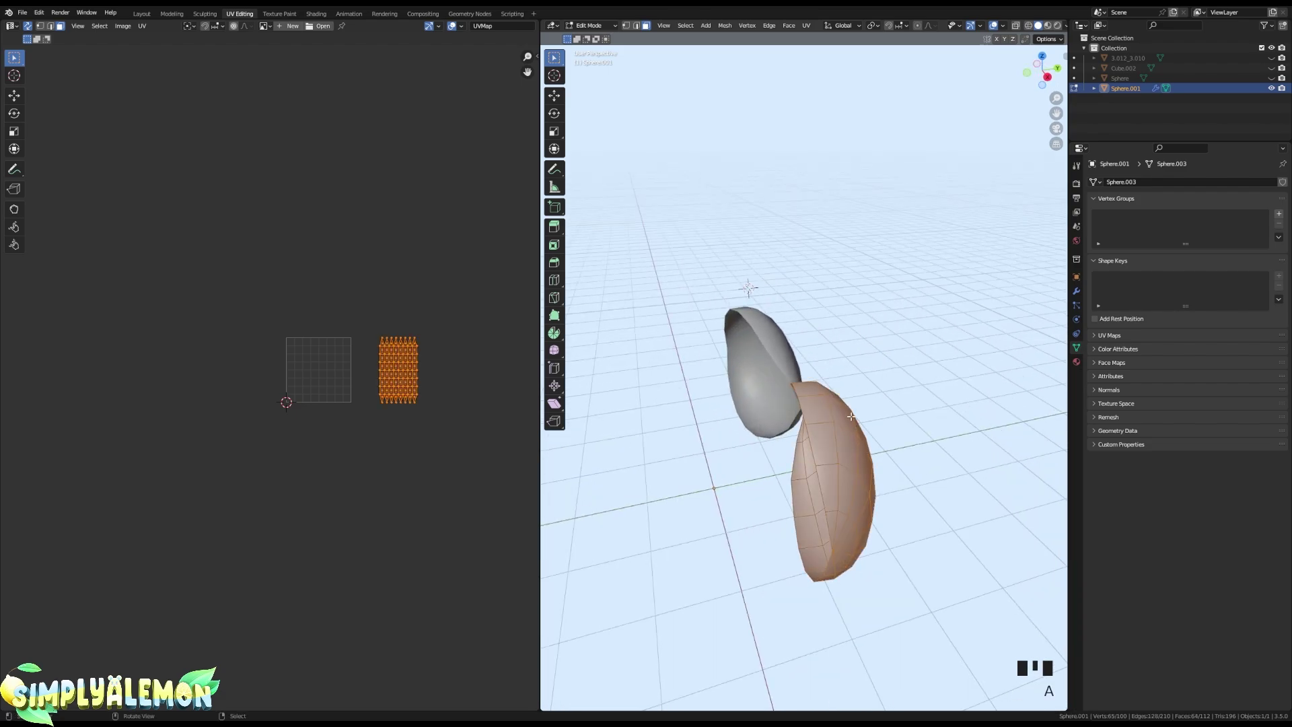
key("u")
scroll(403, 369, "up", 3)
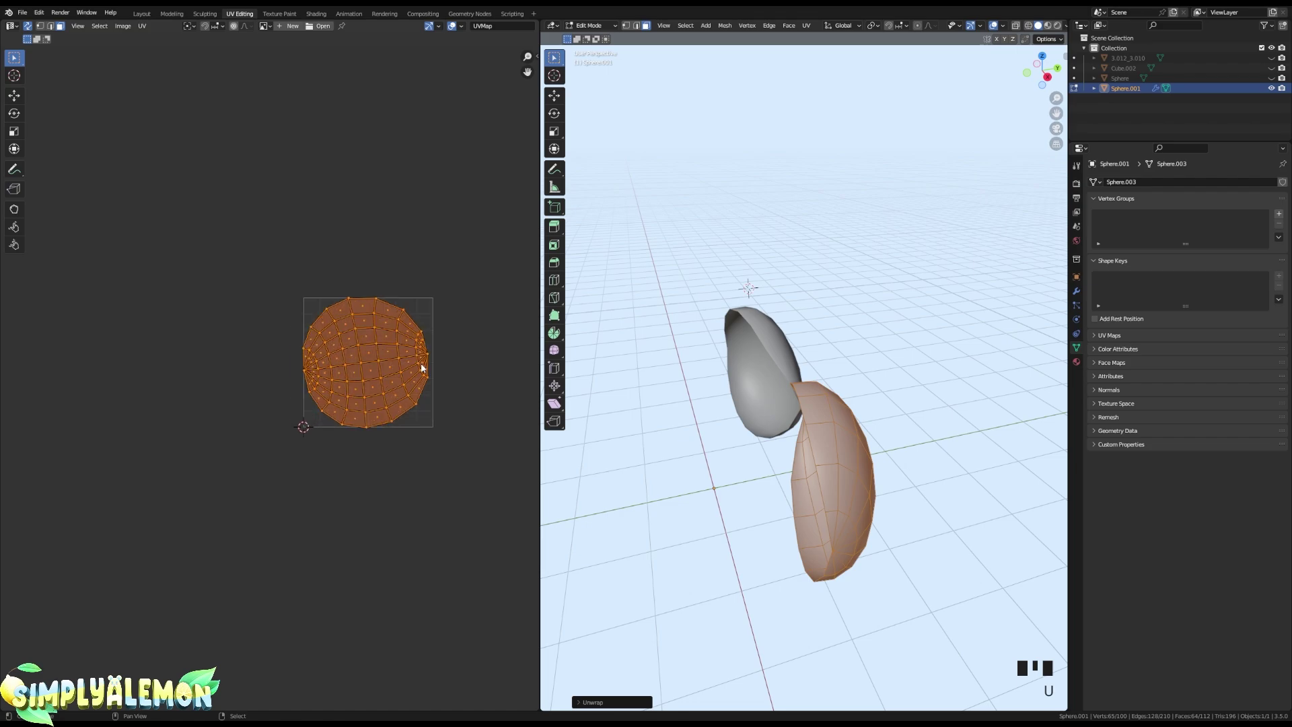
middle_click_drag(793, 430, 655, 415)
scroll(438, 392, "up", 2)
middle_click_drag(439, 392, 334, 419)
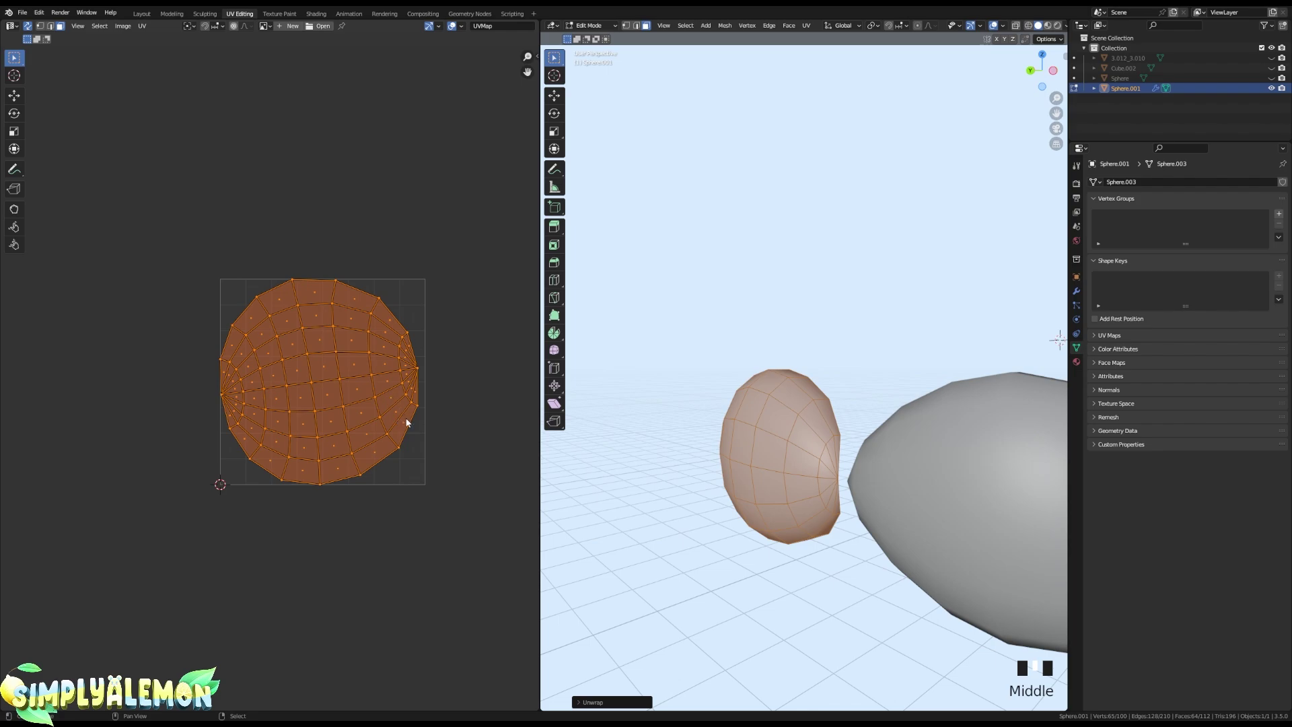
middle_click_drag(413, 378, 434, 392)
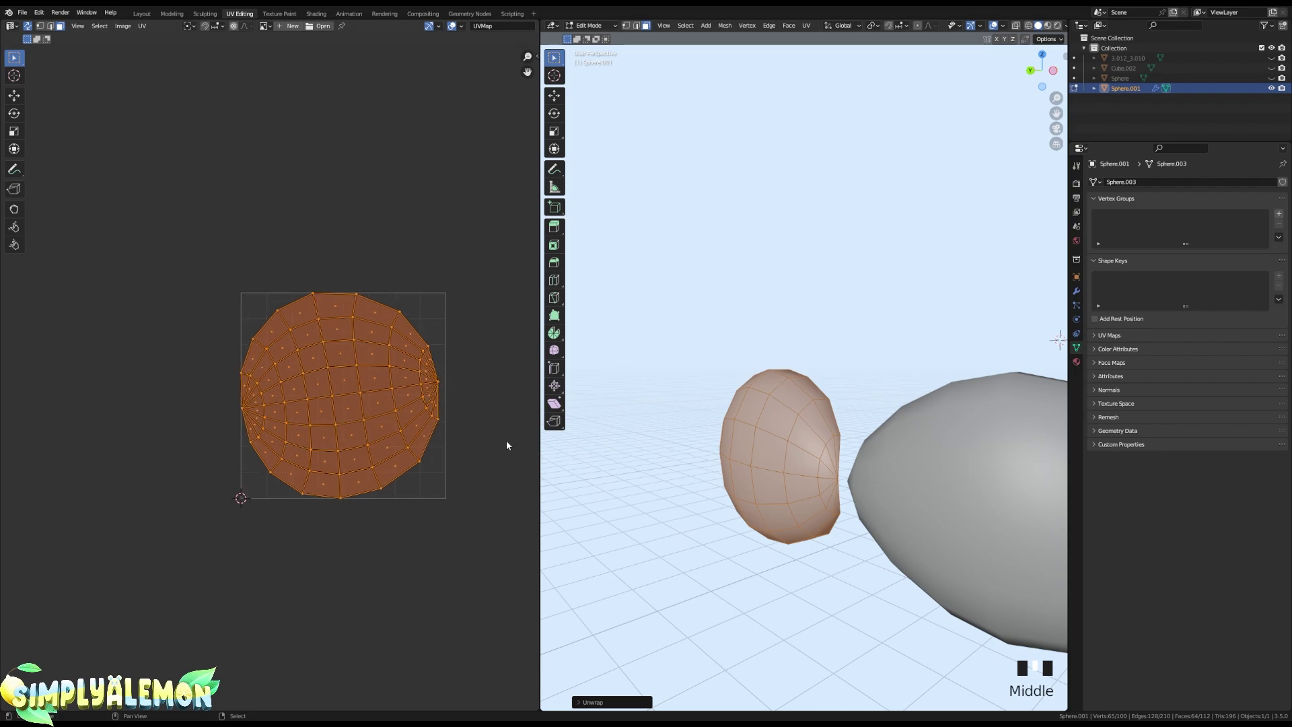
scroll(384, 423, "up", 1)
- Circle-select the triangular faces fanning around both tips of the back-face UV island
right_click(334, 416)
scroll(260, 413, "up", 1)
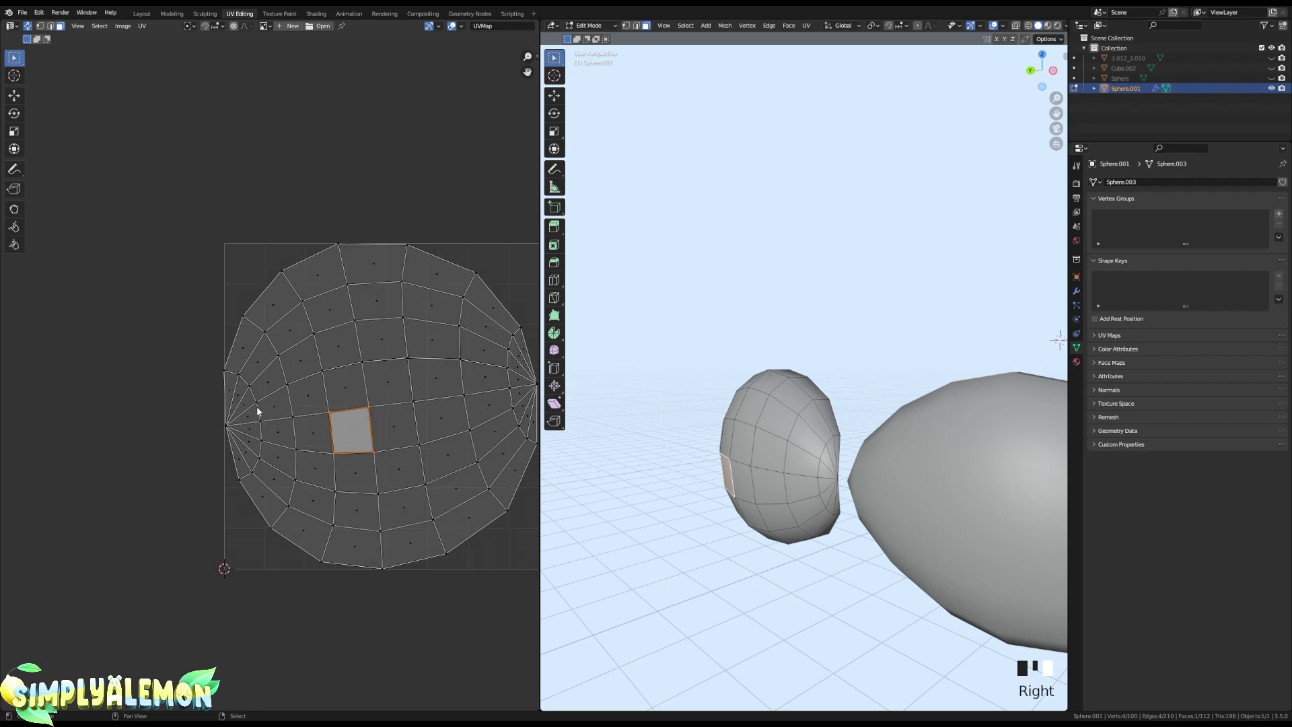
middle_click_drag(259, 412, 225, 409)
right_click(193, 394)
key("c")
key("Escape")
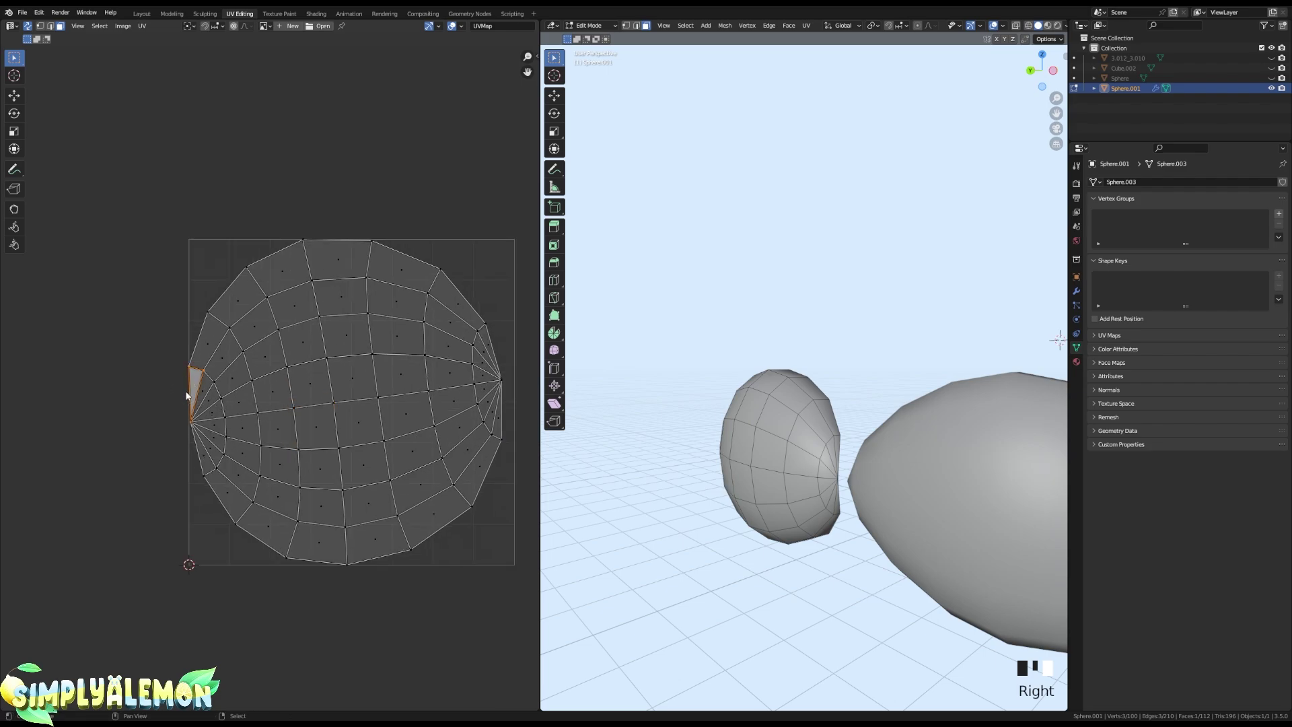
key("c")
mouse_move(185, 386)
left_mouse_down()
mouse_move(208, 427)
mouse_move(191, 456)
left_mouse_up()
key("Escape")
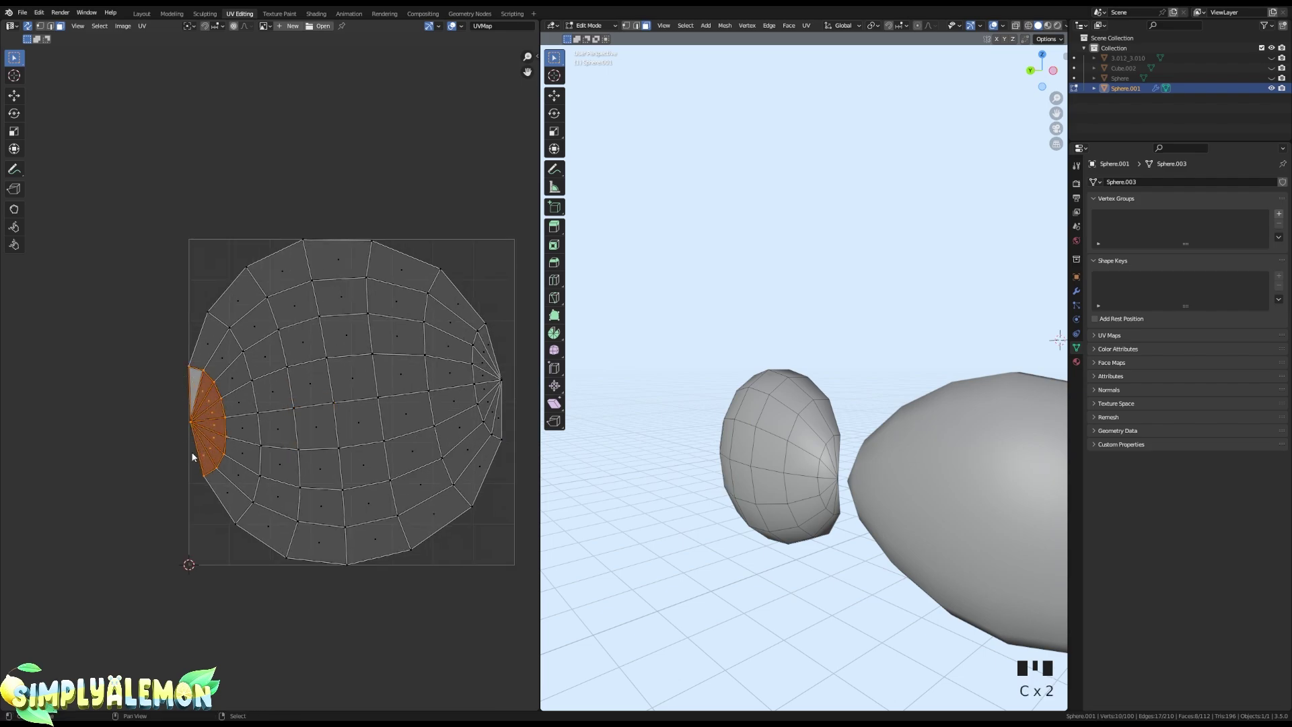
middle_click_drag(388, 400, 287, 413)
key("c")
mouse_move(404, 360)
left_mouse_down()
mouse_move(385, 398)
mouse_move(410, 427)
left_mouse_up()
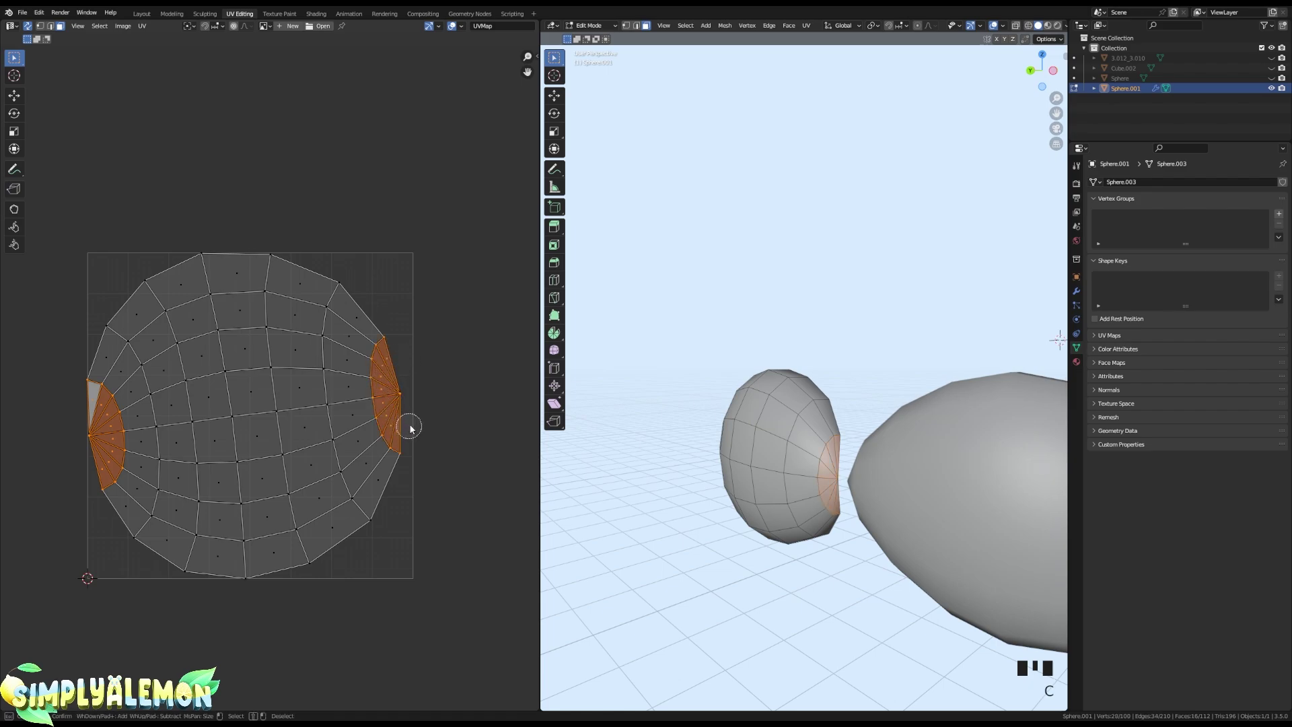
key("Escape")
- Unwrap the selected tip faces separately and move their two half-round UV islands left of the UV square
scroll(415, 429, "down", 4)
key("u")
left_click(784, 358)
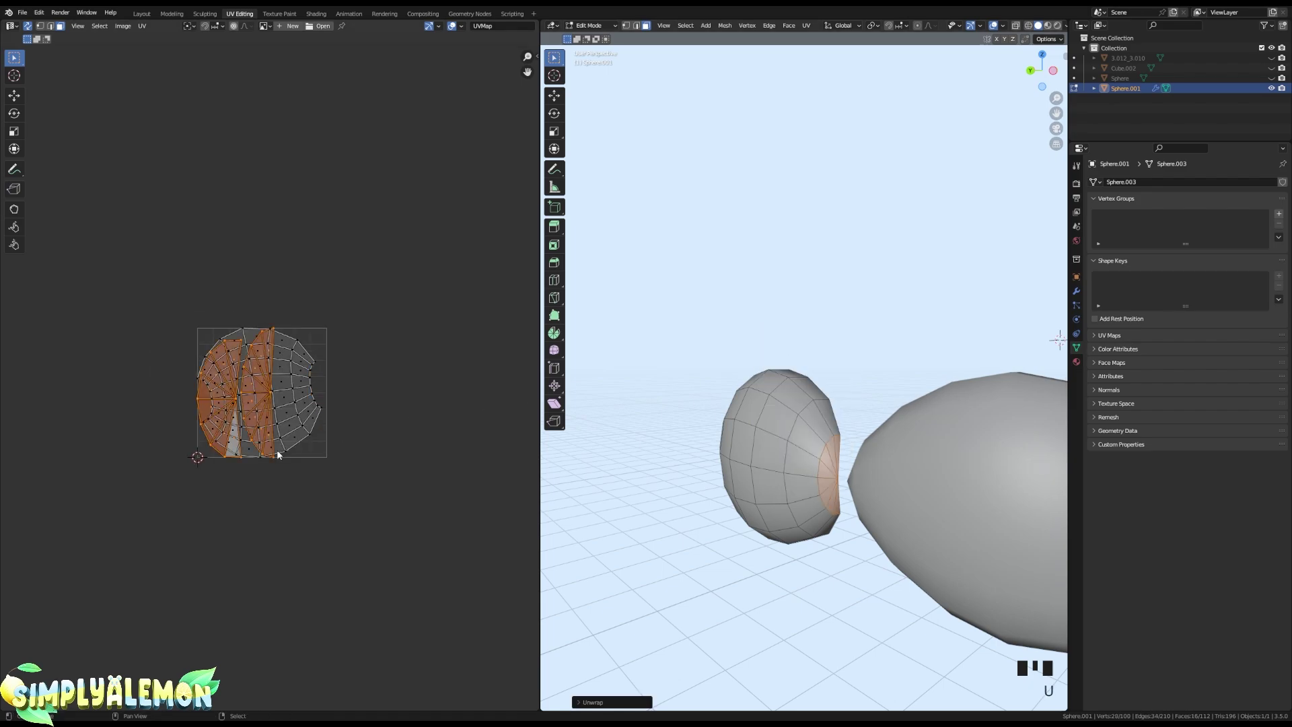
key("g")
left_click(27, 475)
middle_click_drag(77, 466, 229, 466)
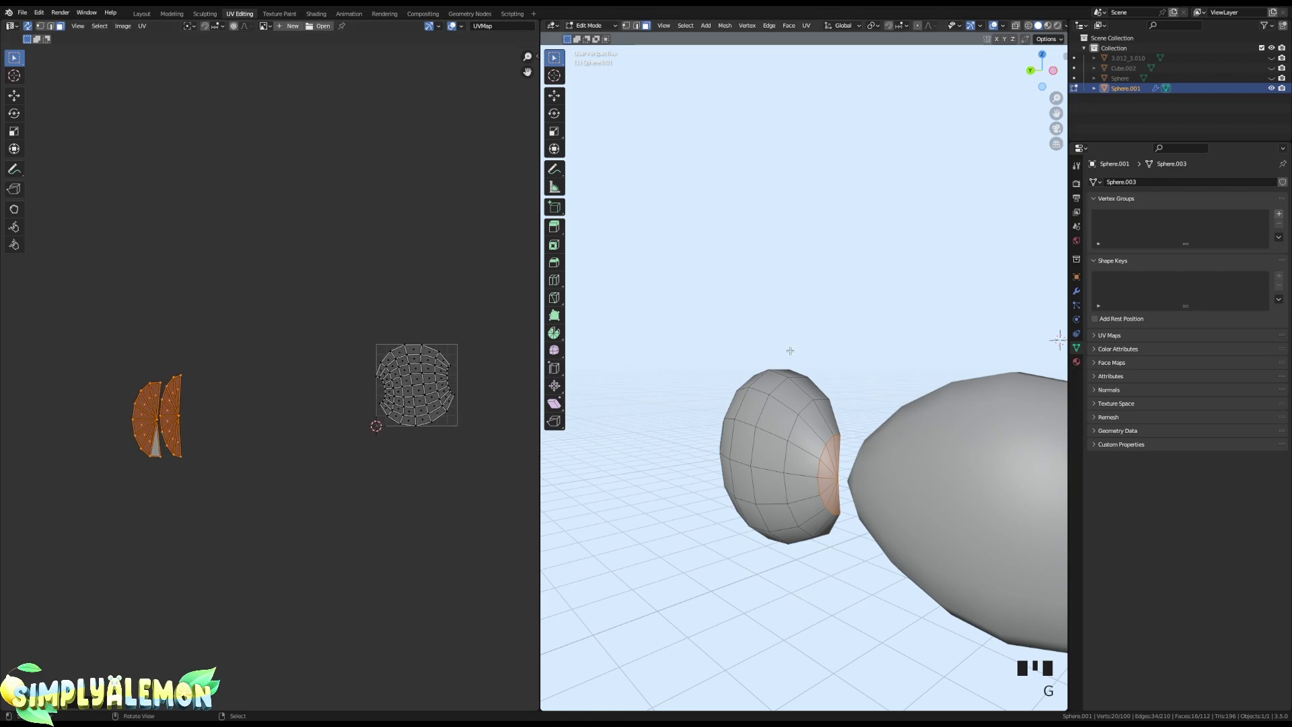
key("u")
left_click(789, 353)
key("g")
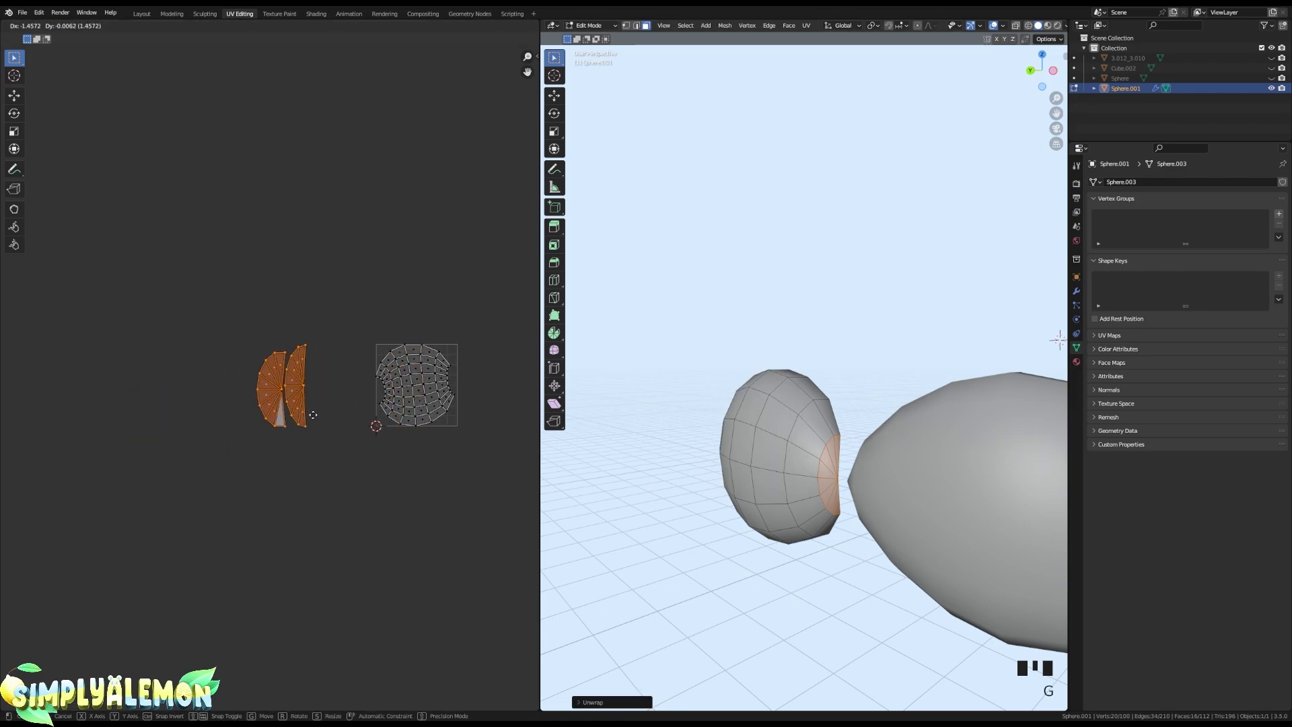
left_click(199, 411)
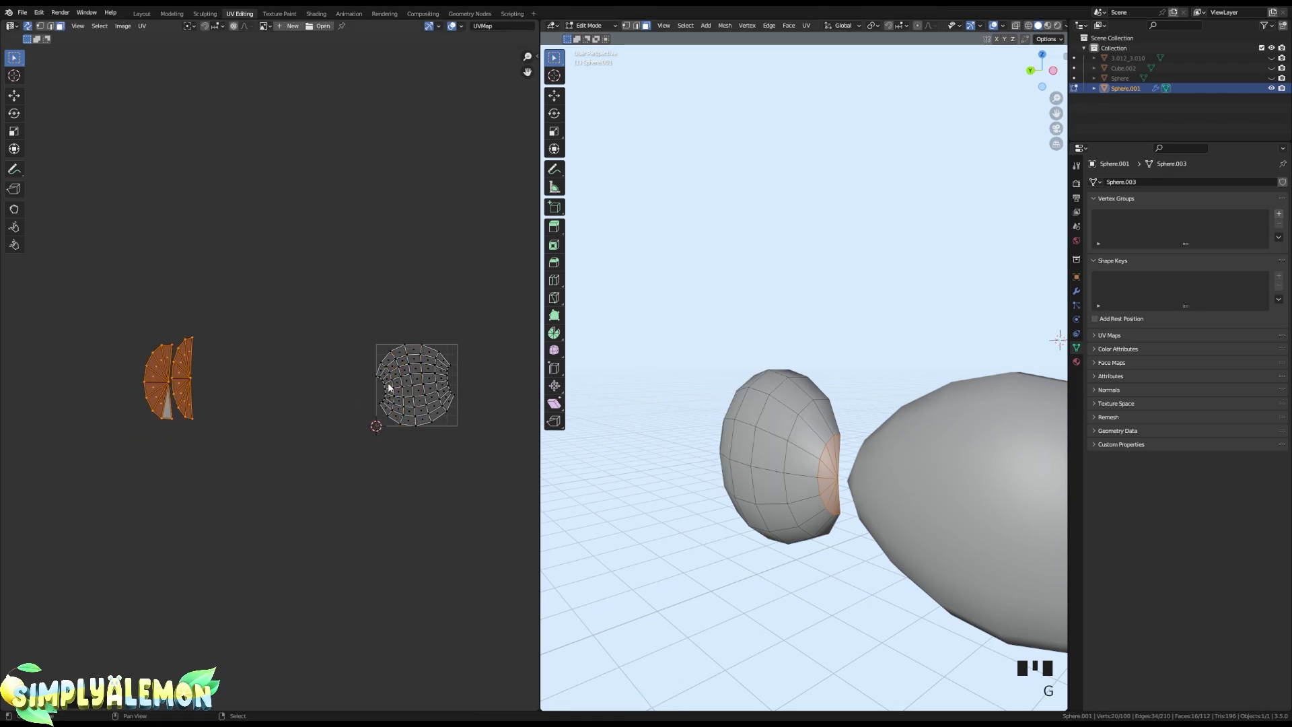
- Hide the unwrapped tip faces, leaving only the lobe's remaining back faces in view
key("h")
middle_click_drag(413, 395, 366, 406)
scroll(366, 406, "up", 3)
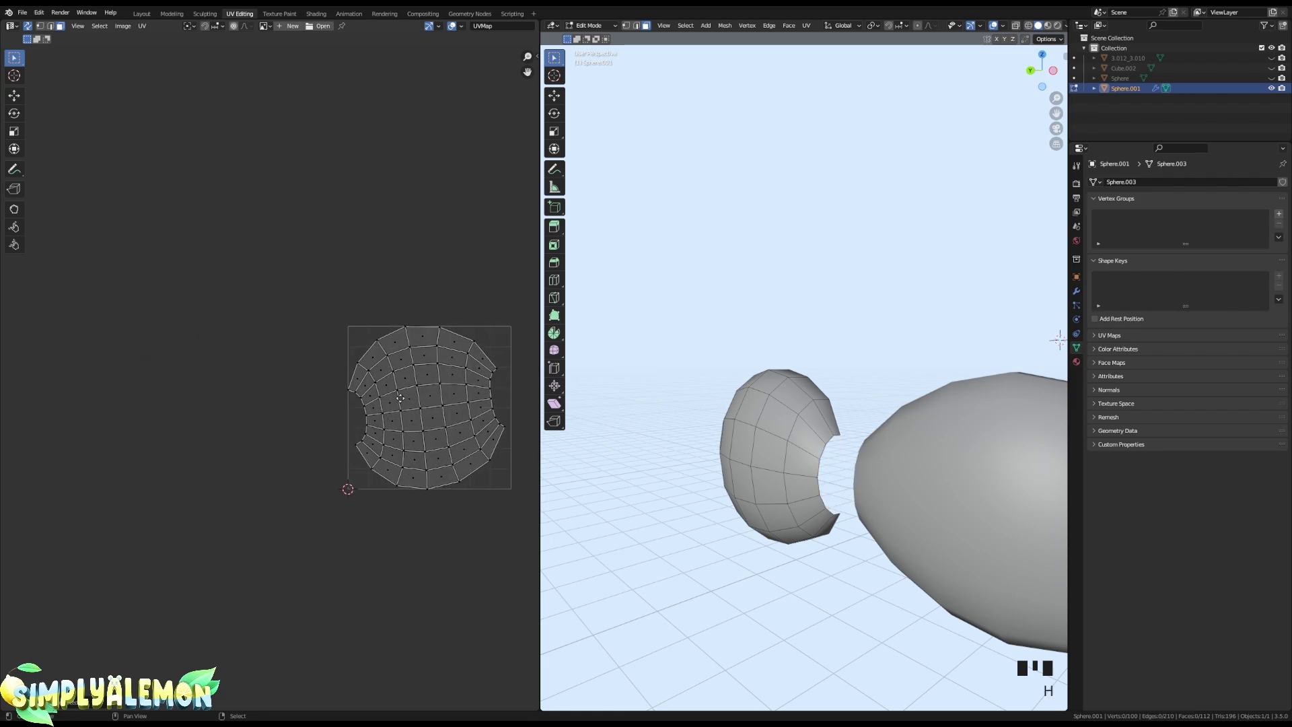
- Rotate the entire back-face UV island by 90 degrees
middle_click_drag(457, 420, 352, 423)
scroll(352, 423, "up", 1)
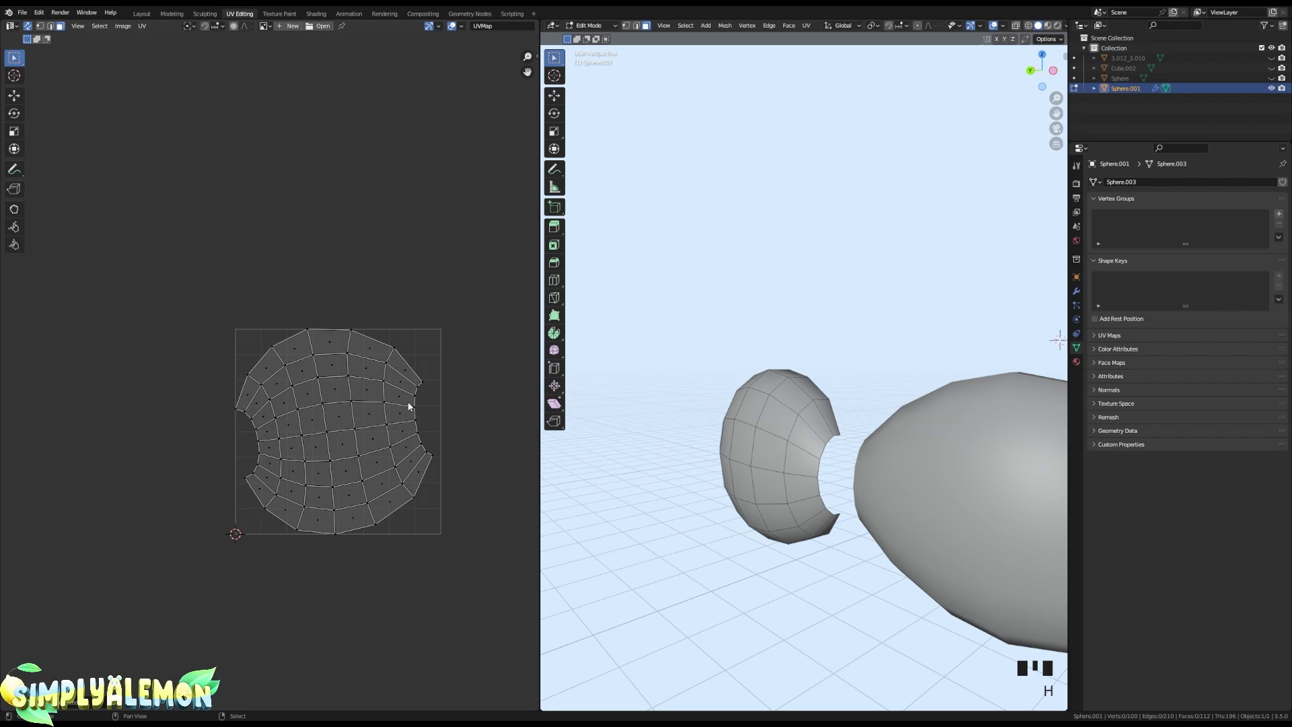
key("a")
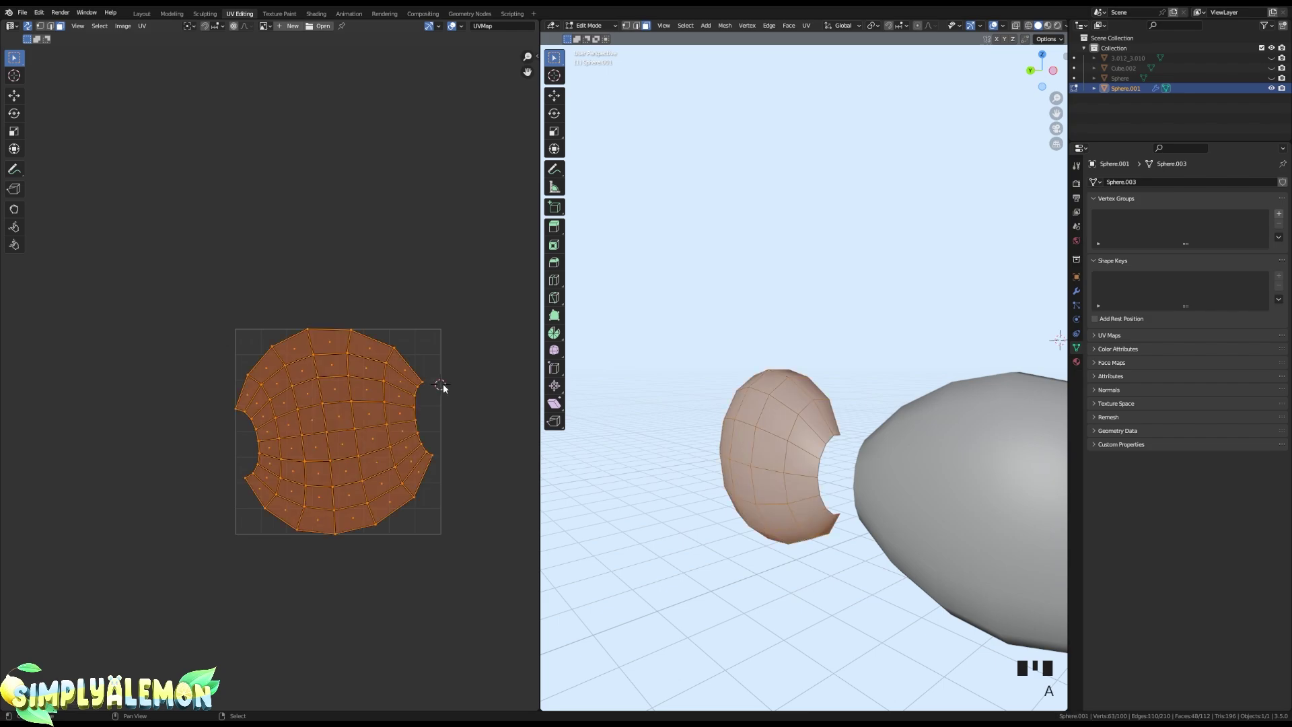
type("r")
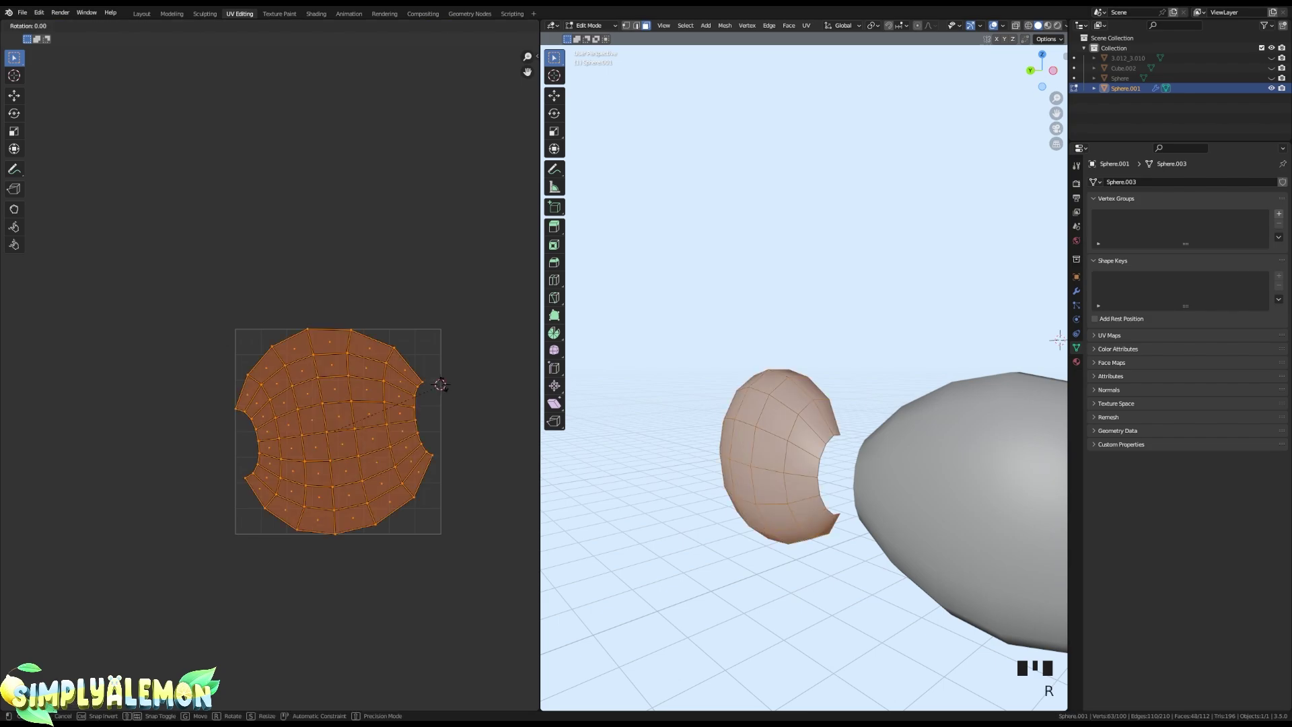
type("90")
left_click(444, 385)
scroll(423, 430, "up", 2)
middle_click_drag(441, 428, 368, 422)
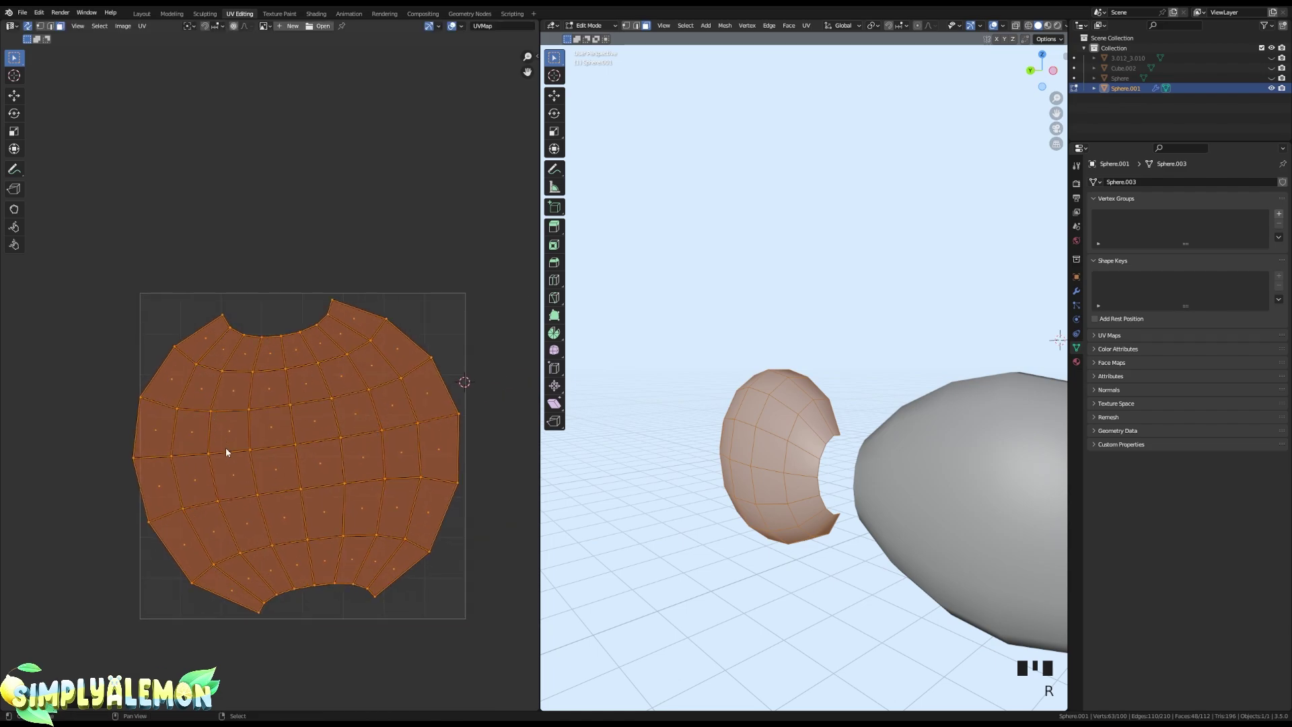
middle_click_drag(333, 472, 305, 439)
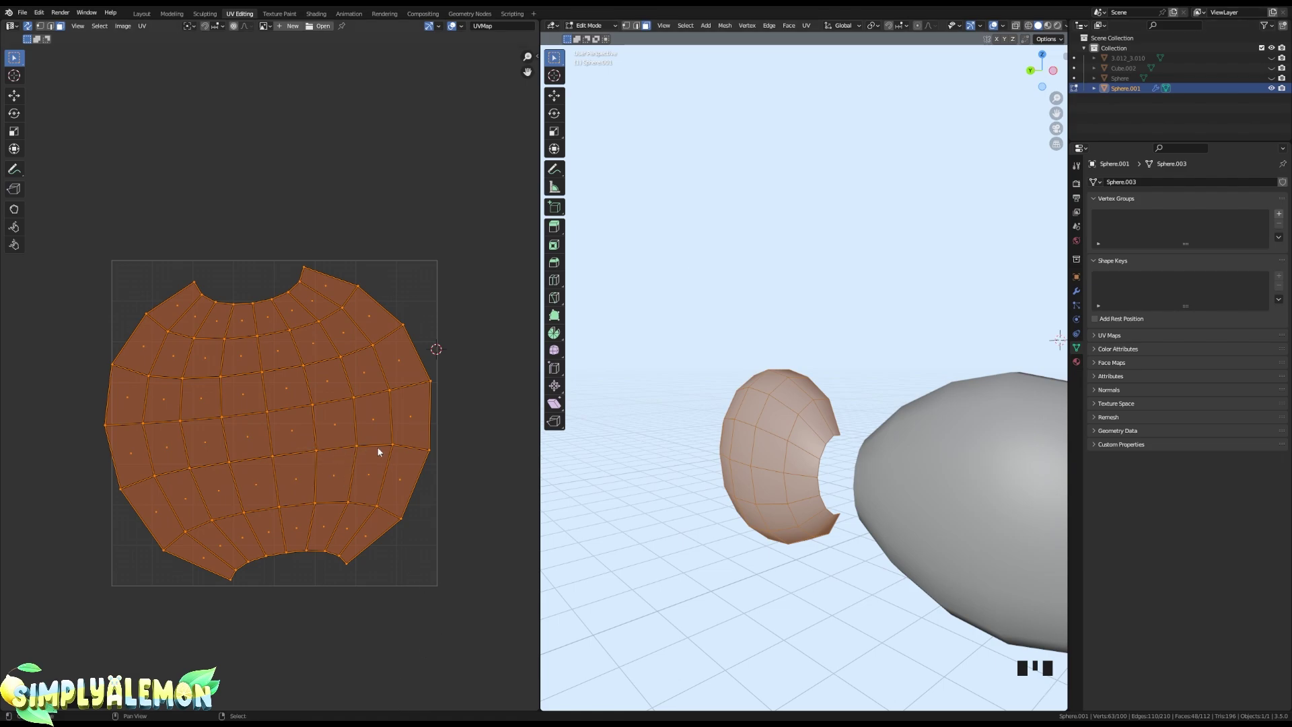
- In vertex selection mode, align the UV island's right boundary and the edge loop beside it into straight vertical lines
key("1")
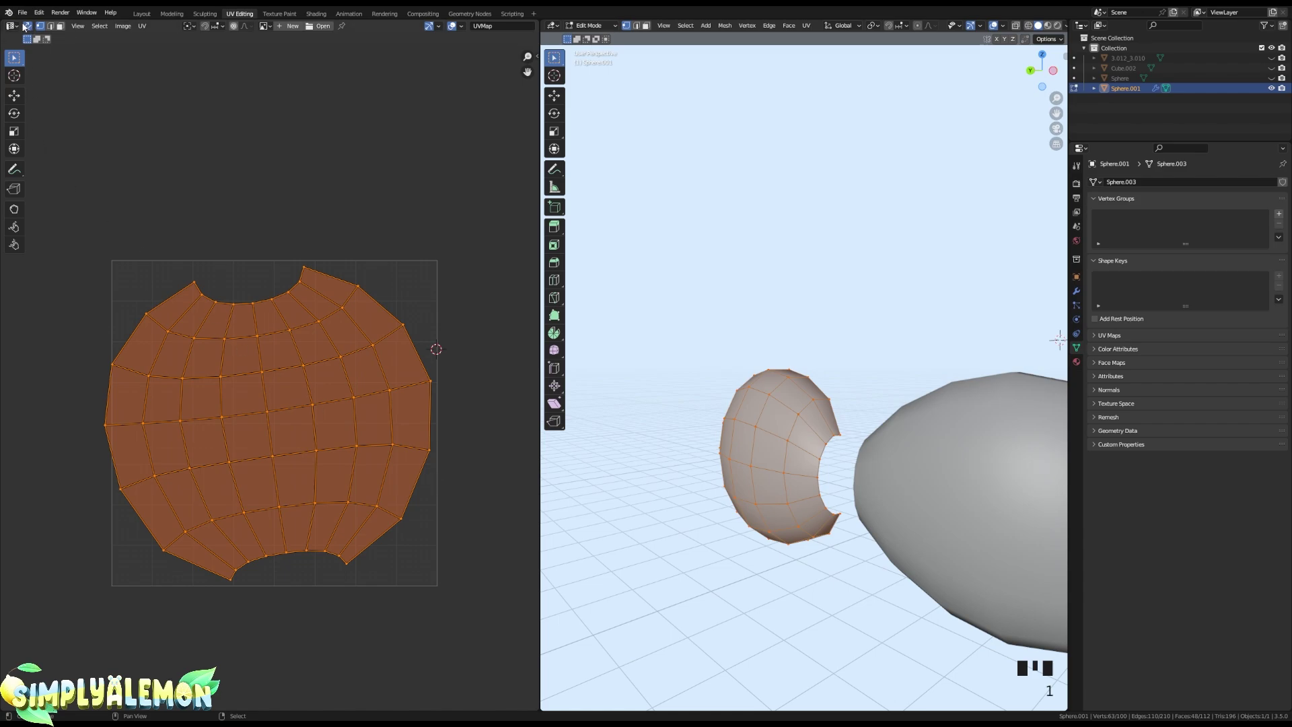
middle_click_drag(389, 408, 466, 394)
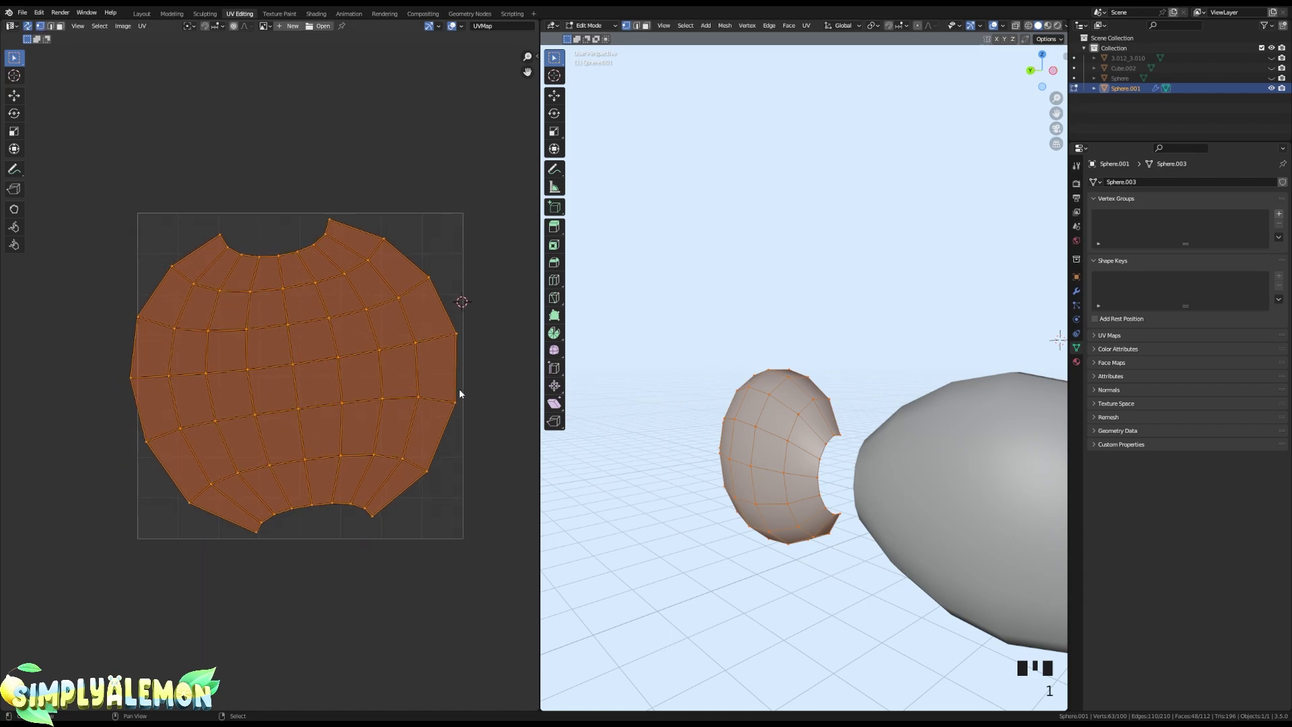
right_click(466, 381, "alt")
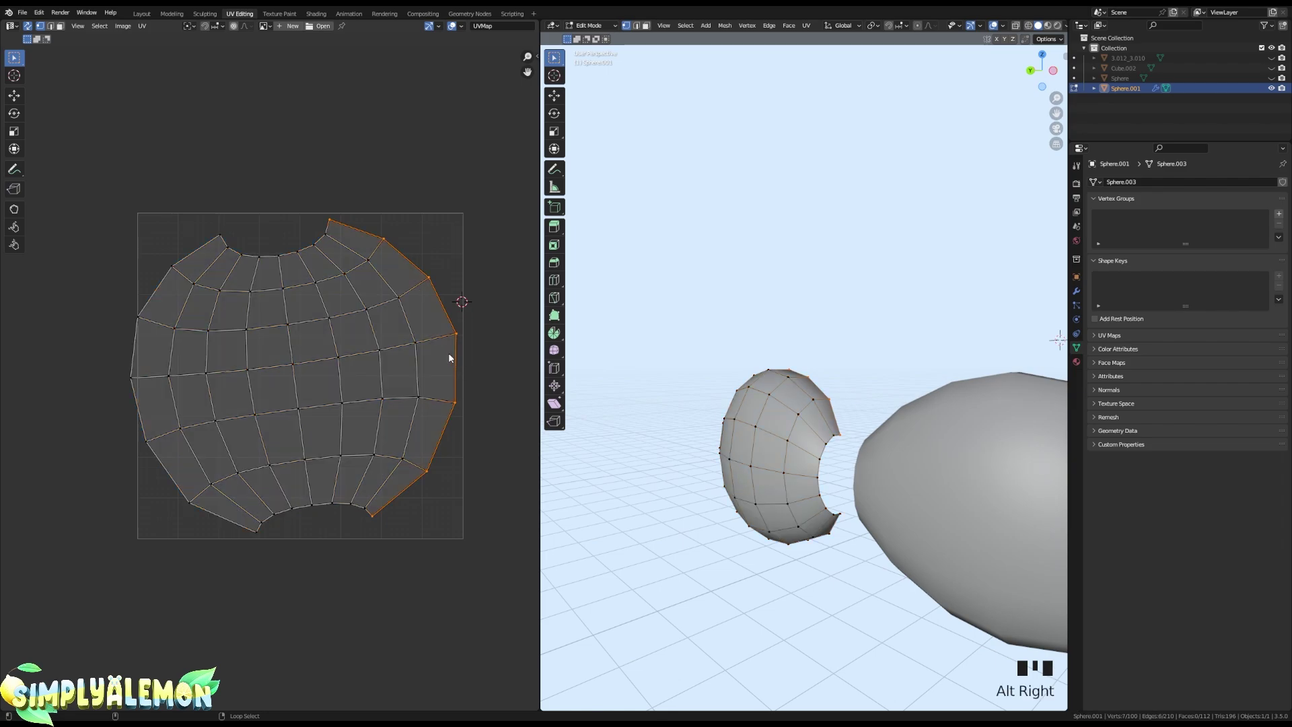
right_click(455, 403)
left_click(441, 523)
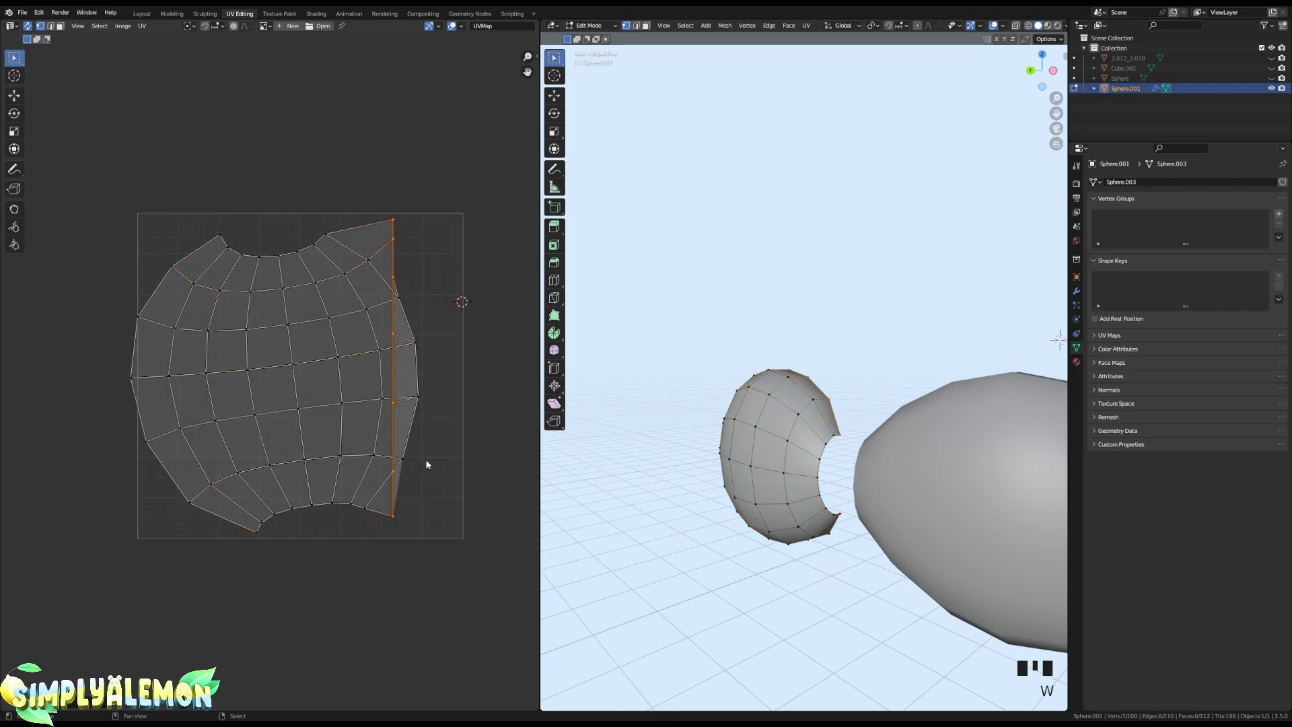
right_click(421, 377, "alt")
right_click(421, 377)
left_click(423, 382)
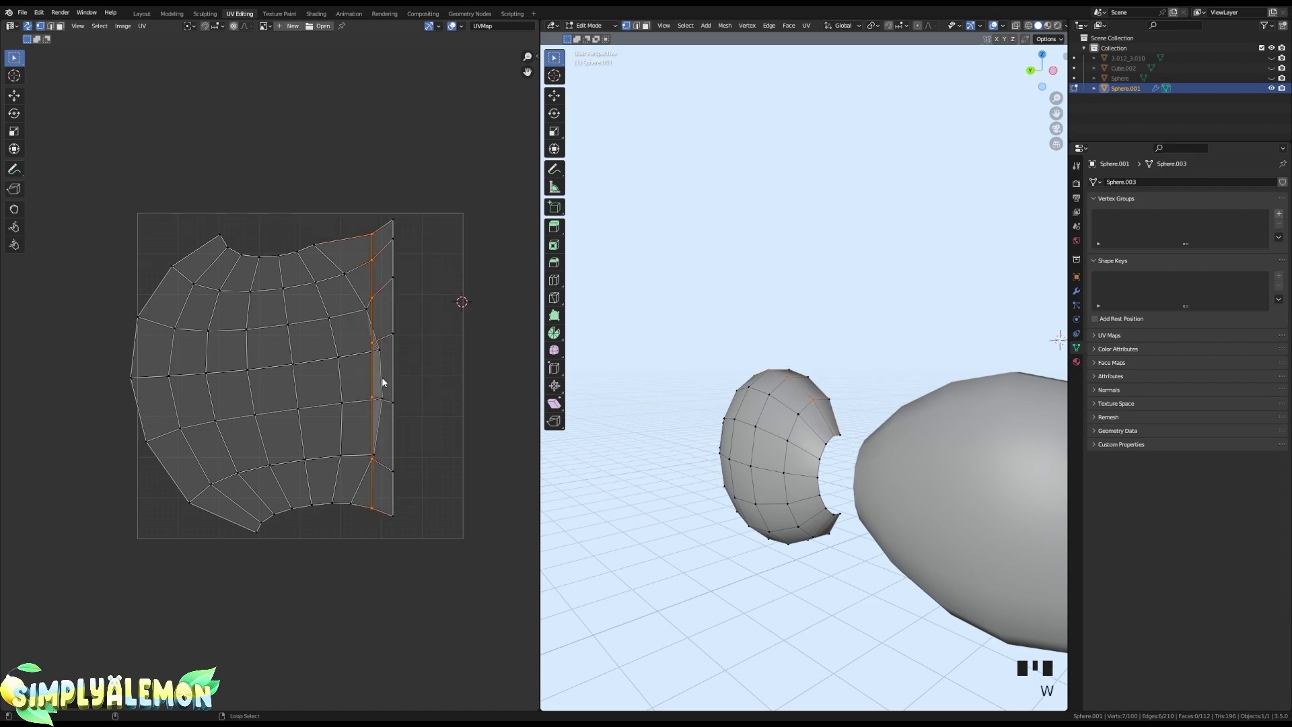
- Align the following lengthwise edge loops, up to the island's middle one, into straight vertical lines
right_click(356, 387, "alt")
right_click(340, 384, "alt")
key("w")
right_click(304, 393, "alt")
key("w")
left_click(302, 393)
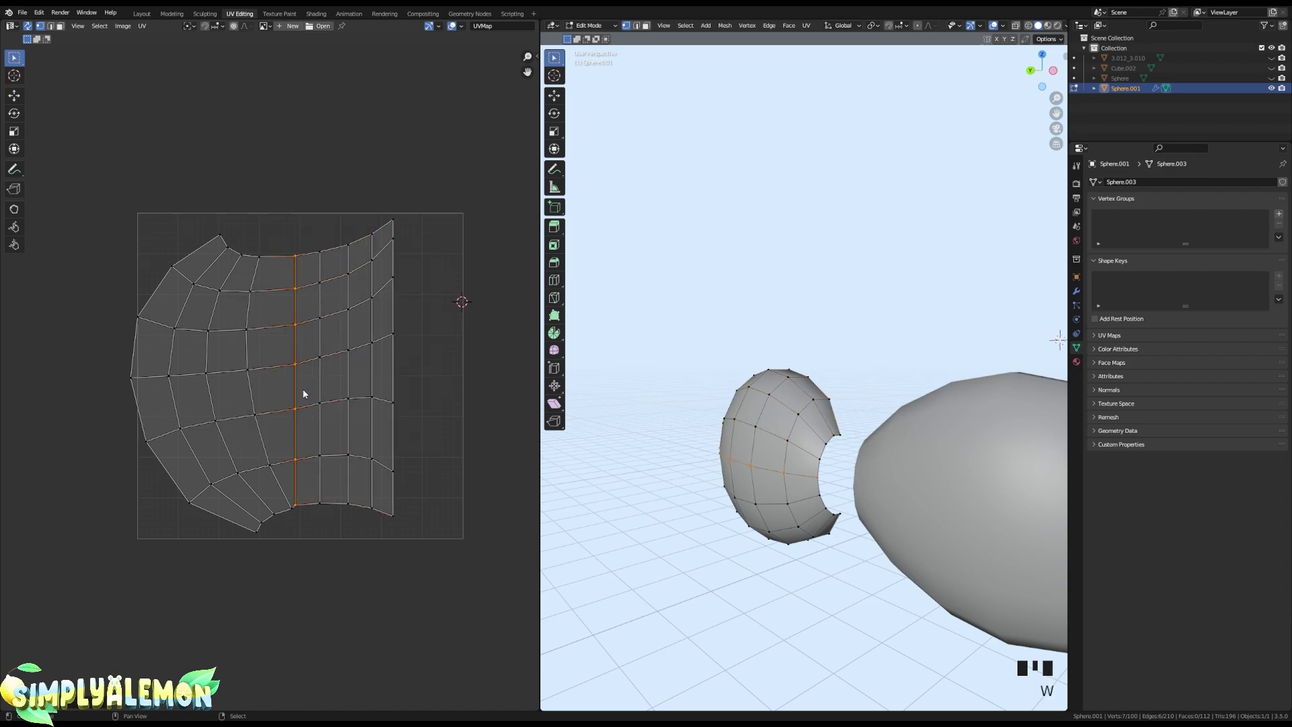
- Align the edge loops left of the island's middle, including its left boundary, into straight vertical lines
right_click(263, 397, "alt")
key("w")
left_click(254, 398)
right_click(221, 410, "alt")
key("w")
right_click(165, 404, "alt")
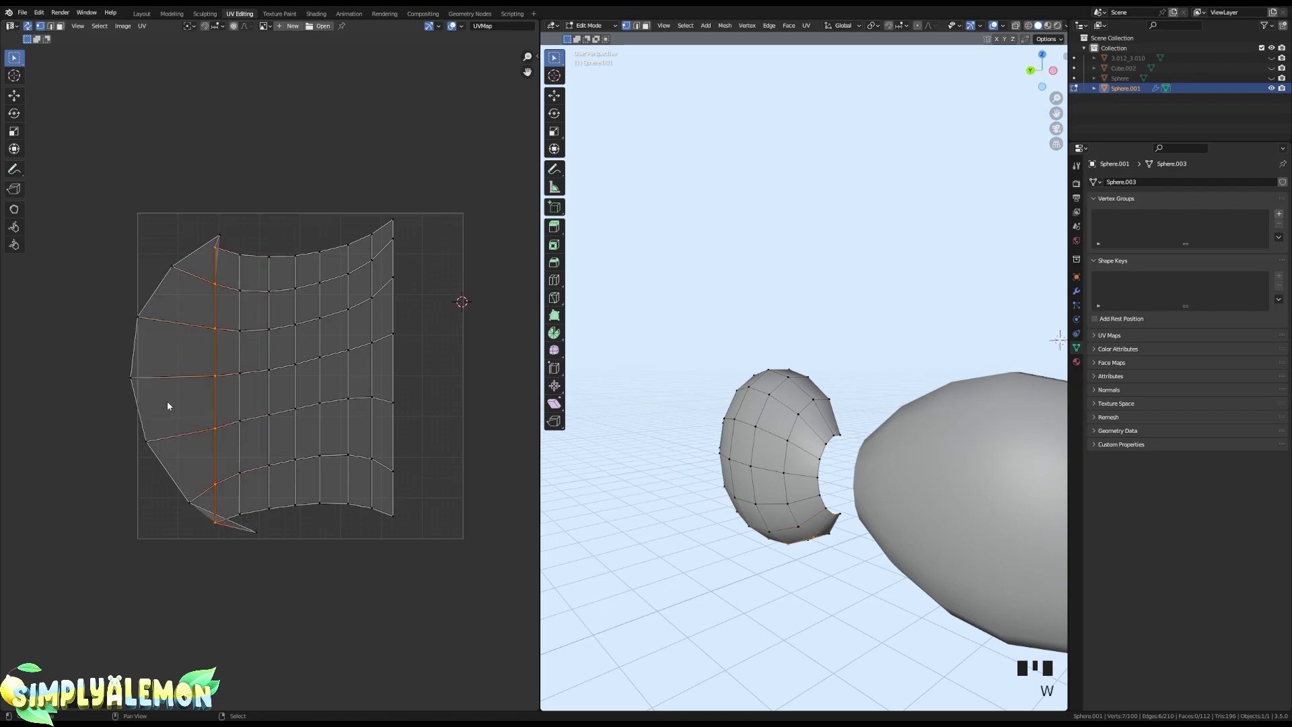
right_click(167, 401)
left_click(167, 402)
middle_click_drag(319, 279, 349, 306)
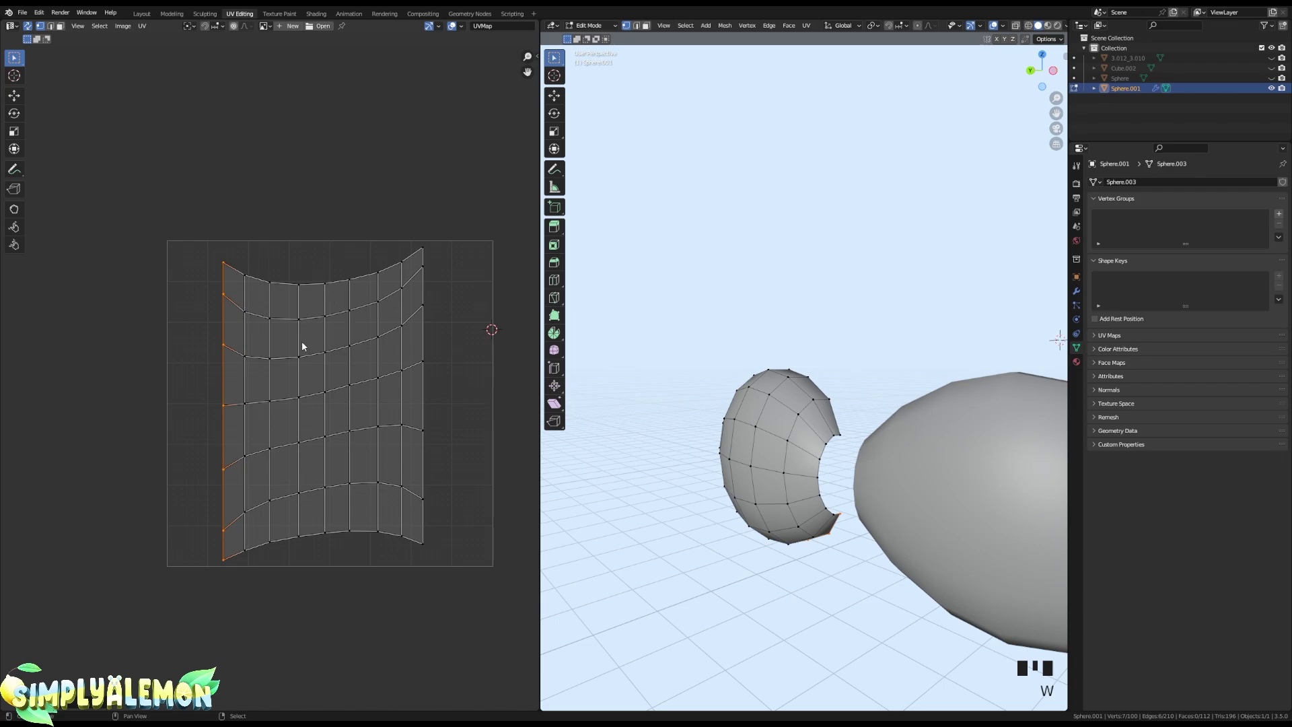
- Straighten the island's top boundary and the cross loop below it horizontally with Align Auto
right_click(333, 283, "alt")
right_click(352, 307)
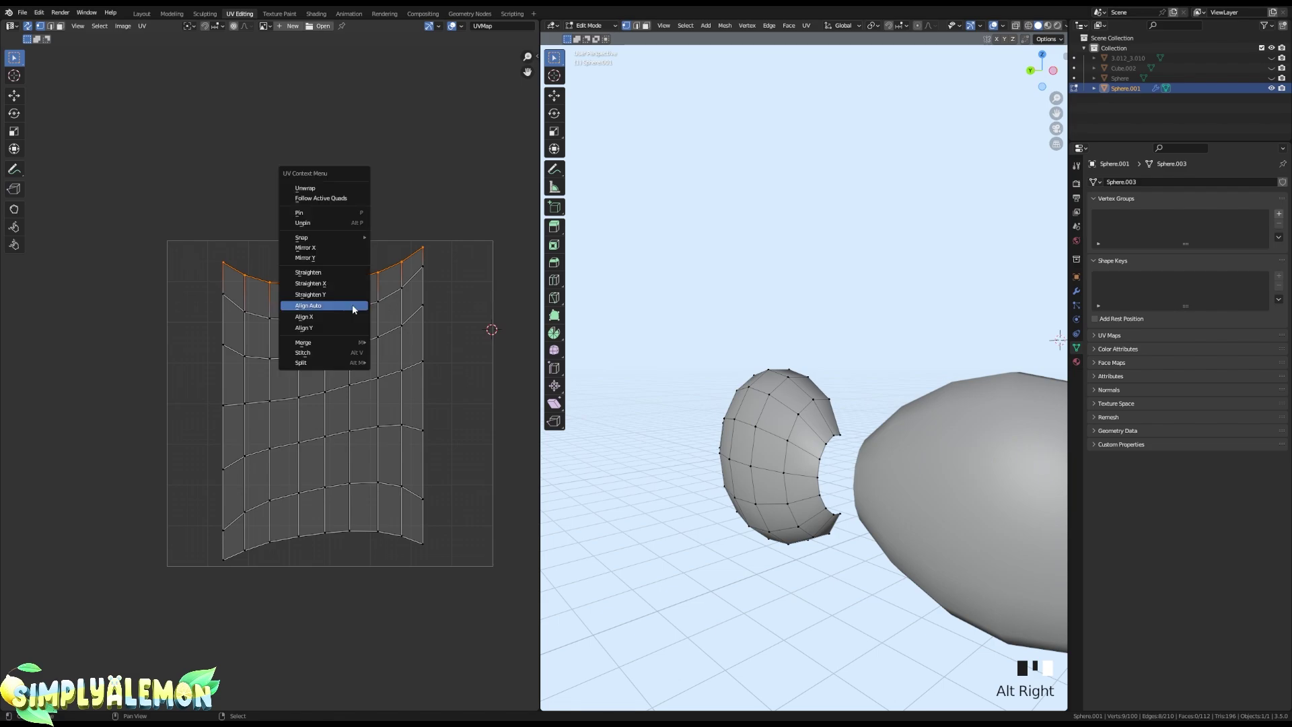
left_click(352, 307)
right_click(343, 316, "alt")
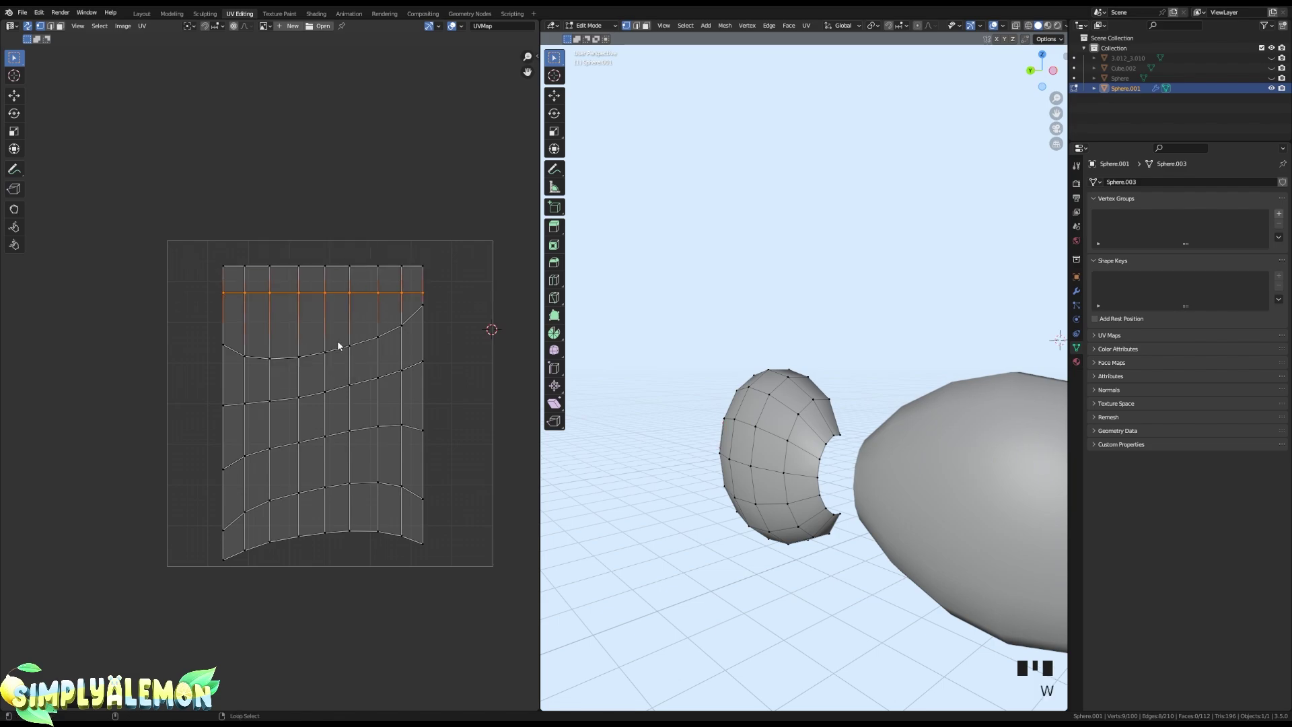
key("w")
left_click(338, 345)
- Align the remaining cross loops down to the island's bottom boundary horizontally, turning it into a rectangular grid
right_click(337, 394, "alt")
key("w")
left_click(338, 397)
right_click(340, 430, "alt")
key("w")
left_click(342, 437)
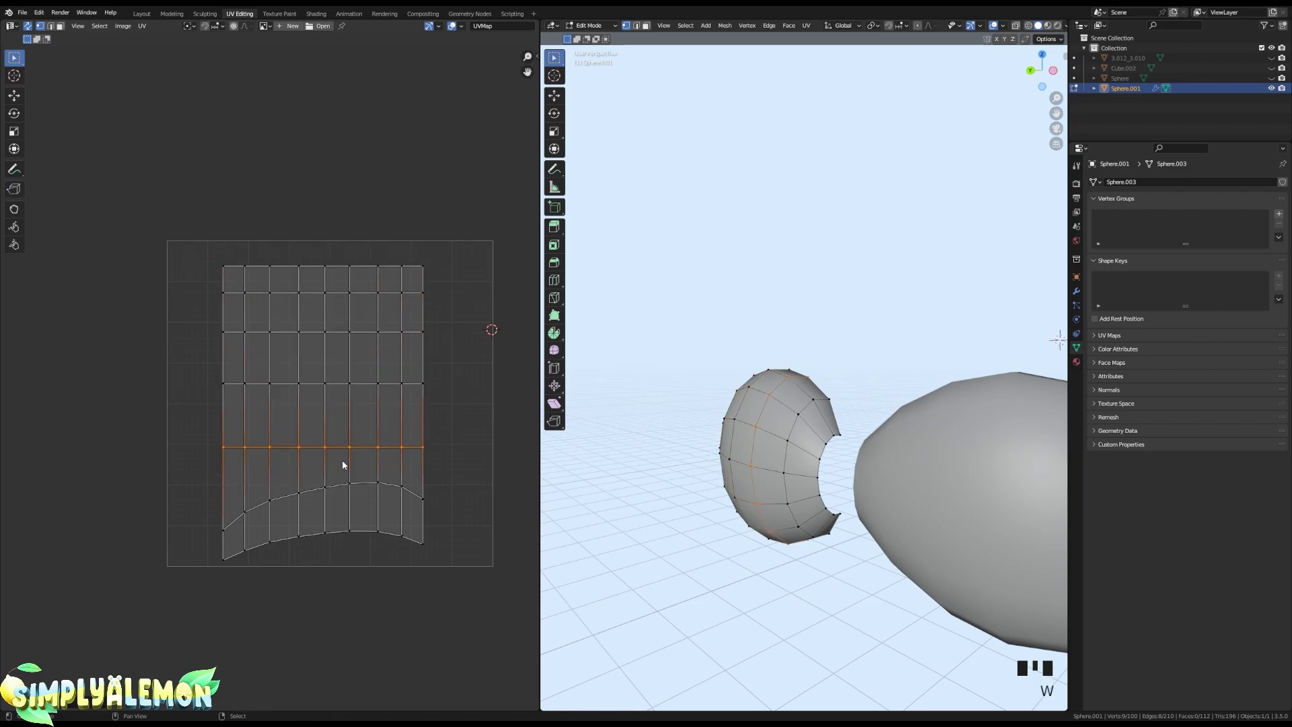
right_click(342, 489, "alt")
right_click(338, 554, "alt")
key("w")
left_click(338, 554)
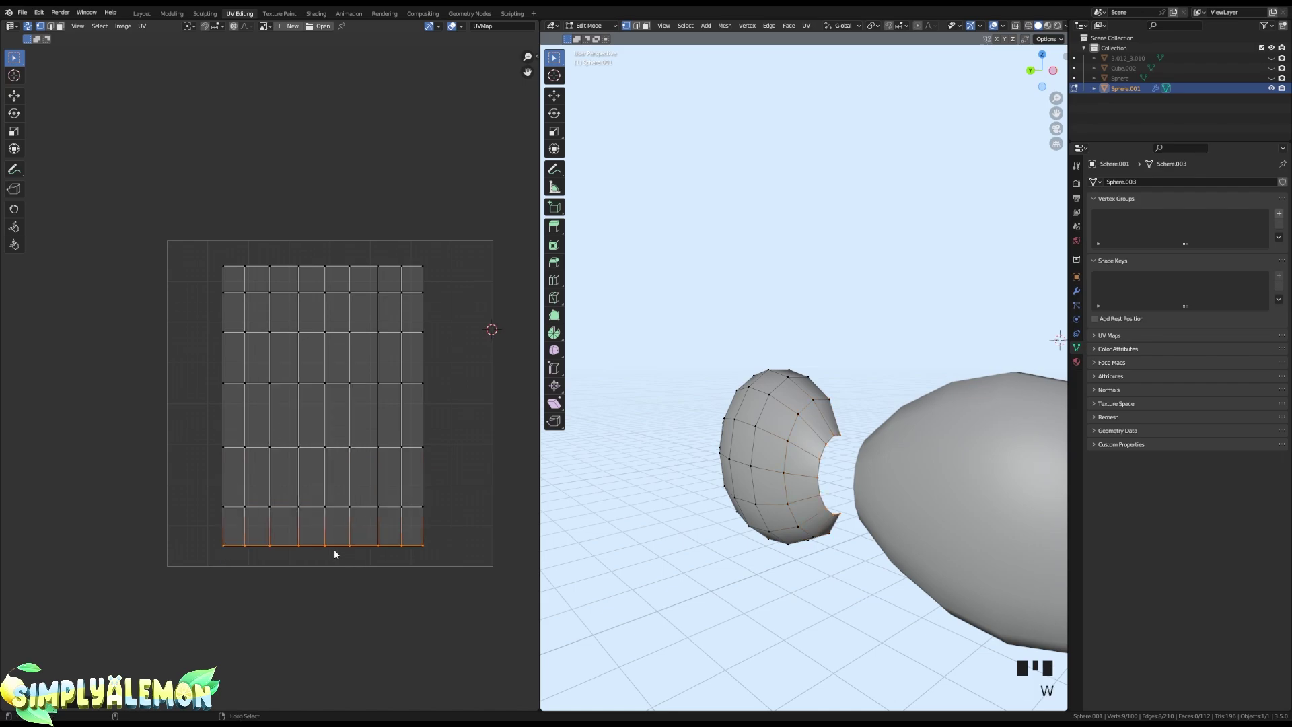
- Reveal the lobe's hidden faces and move the rectangular UV island out of the UV square, beside the round front-face island
key("alt+h")
scroll(418, 450, "down", 6)
key("3")
right_click(284, 312)
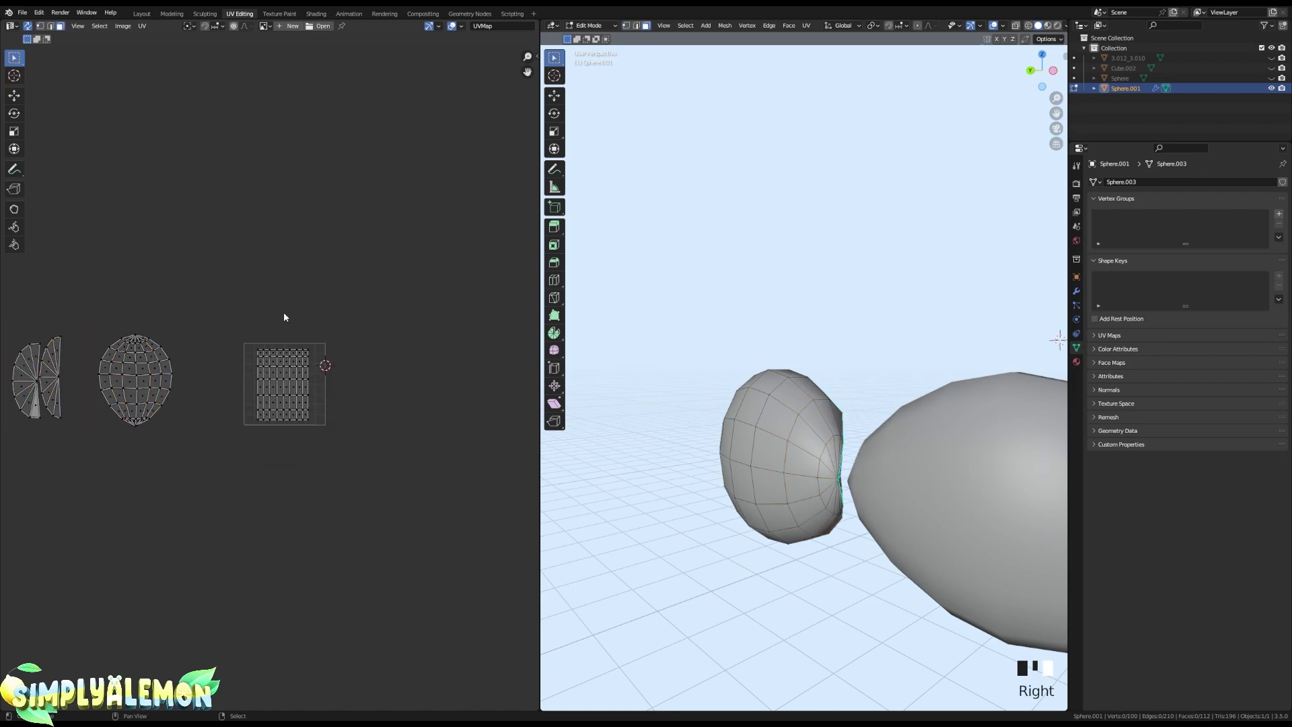
left_click_drag(240, 318, 362, 444)
middle_click_drag(363, 441, 474, 471)
key("g")
left_click(400, 471)
- Shift the round front-face island and the rectangular grid island left, closer to the half-round tip islands
scroll(955, 373, "down", 3)
middle_click_drag(962, 373, 799, 372)
scroll(433, 447, "up", 3)
middle_click_drag(247, 434, 339, 436)
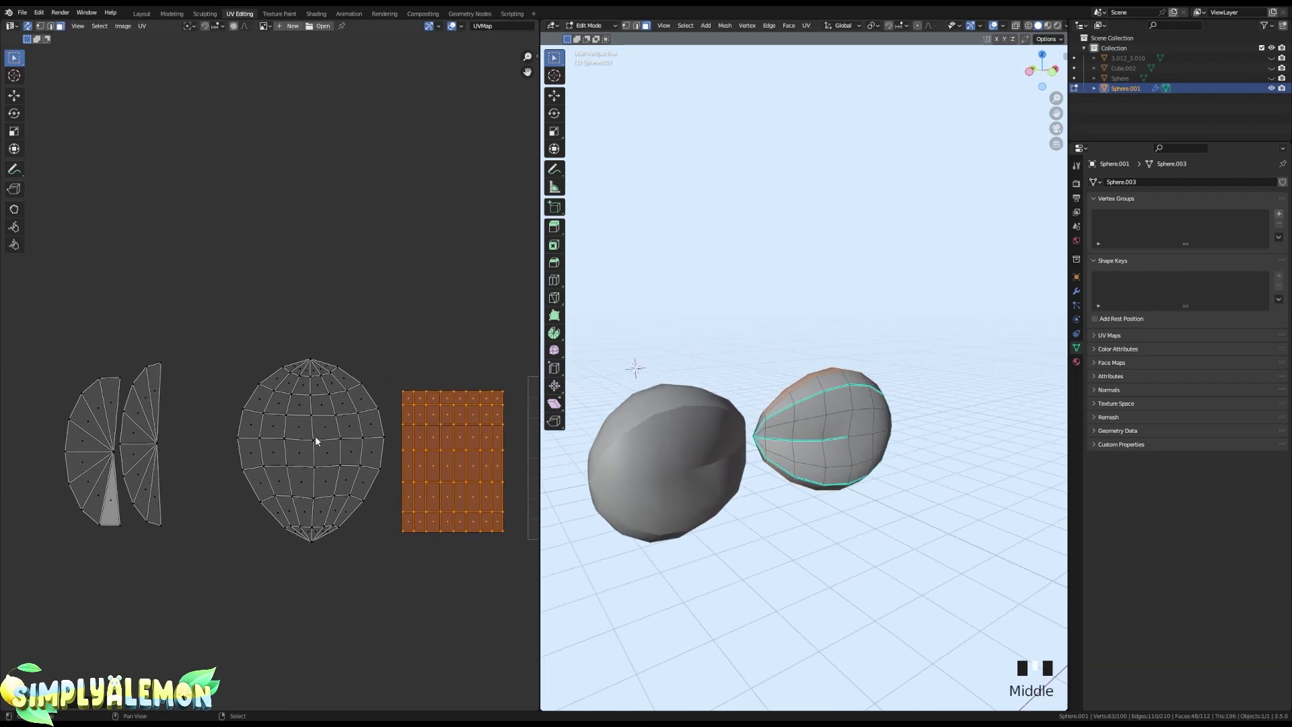
middle_click_drag(324, 420, 298, 392)
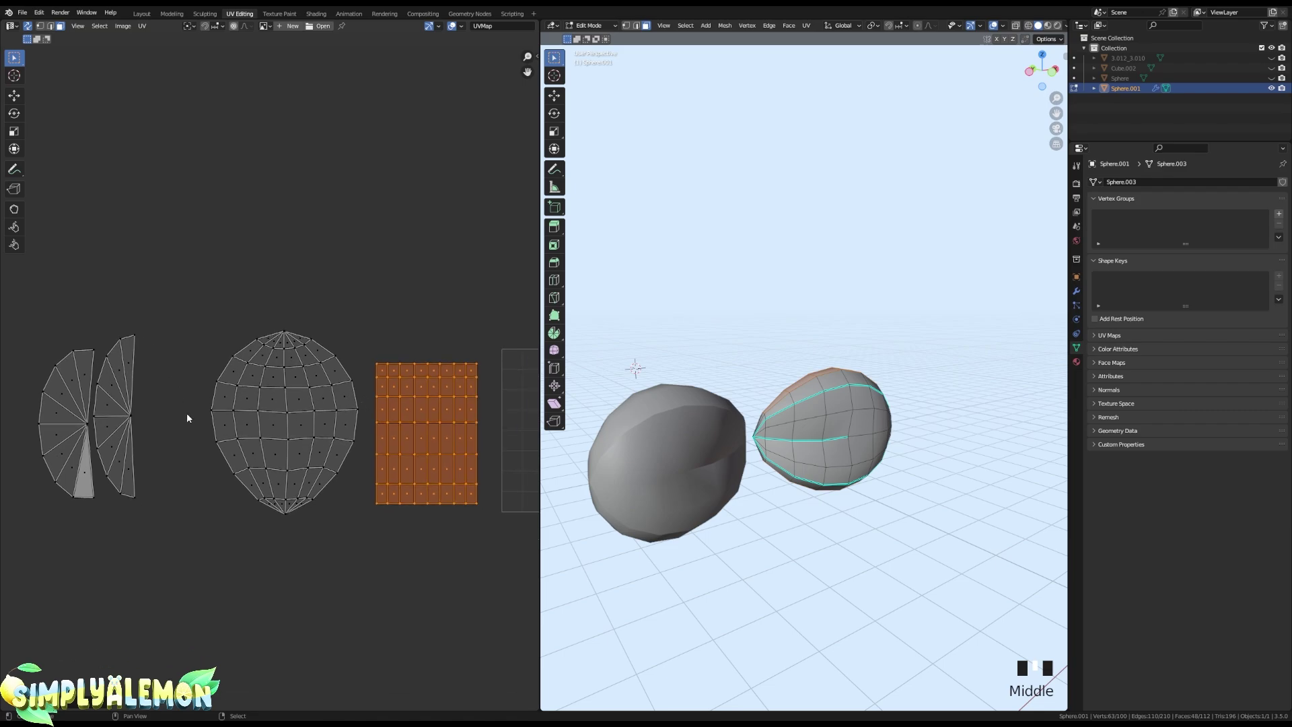
left_click(232, 294)
left_click_drag(174, 261, 362, 534)
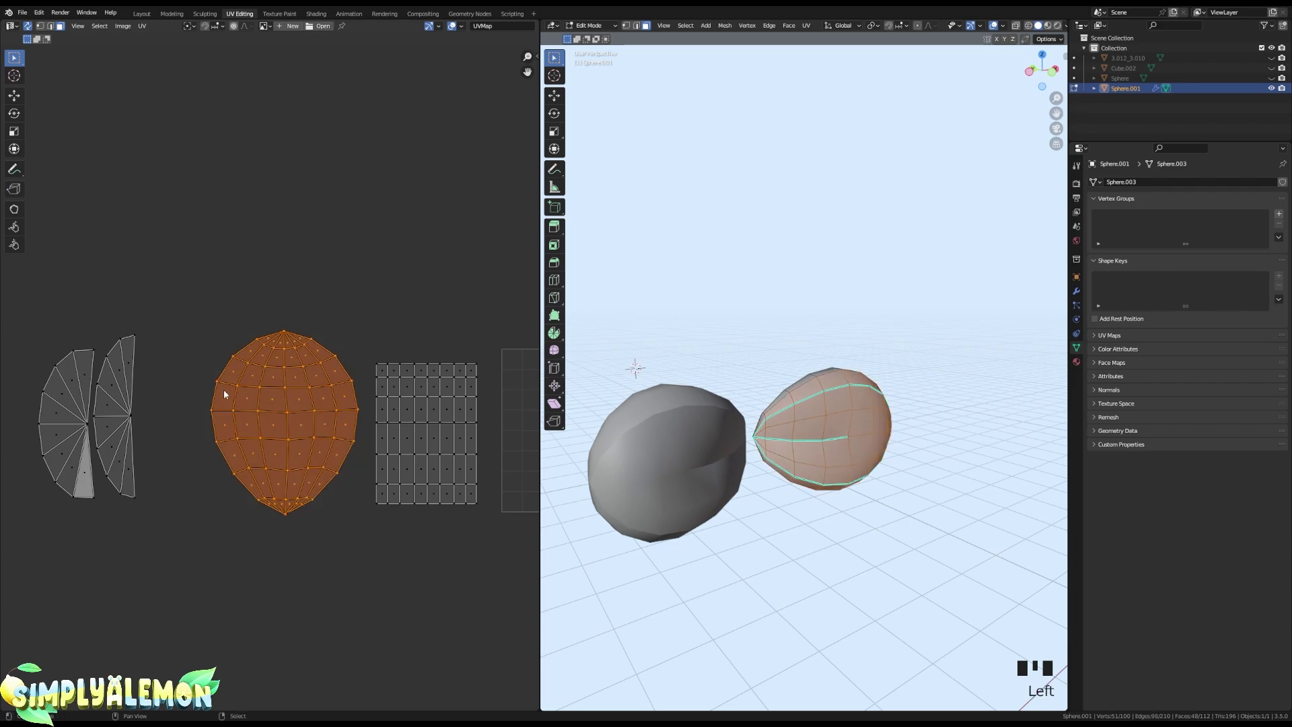
mouse_move(431, 437)
middle_mouse_down()
mouse_move(441, 447)
mouse_move(319, 417)
mouse_move(430, 424)
middle_mouse_up()
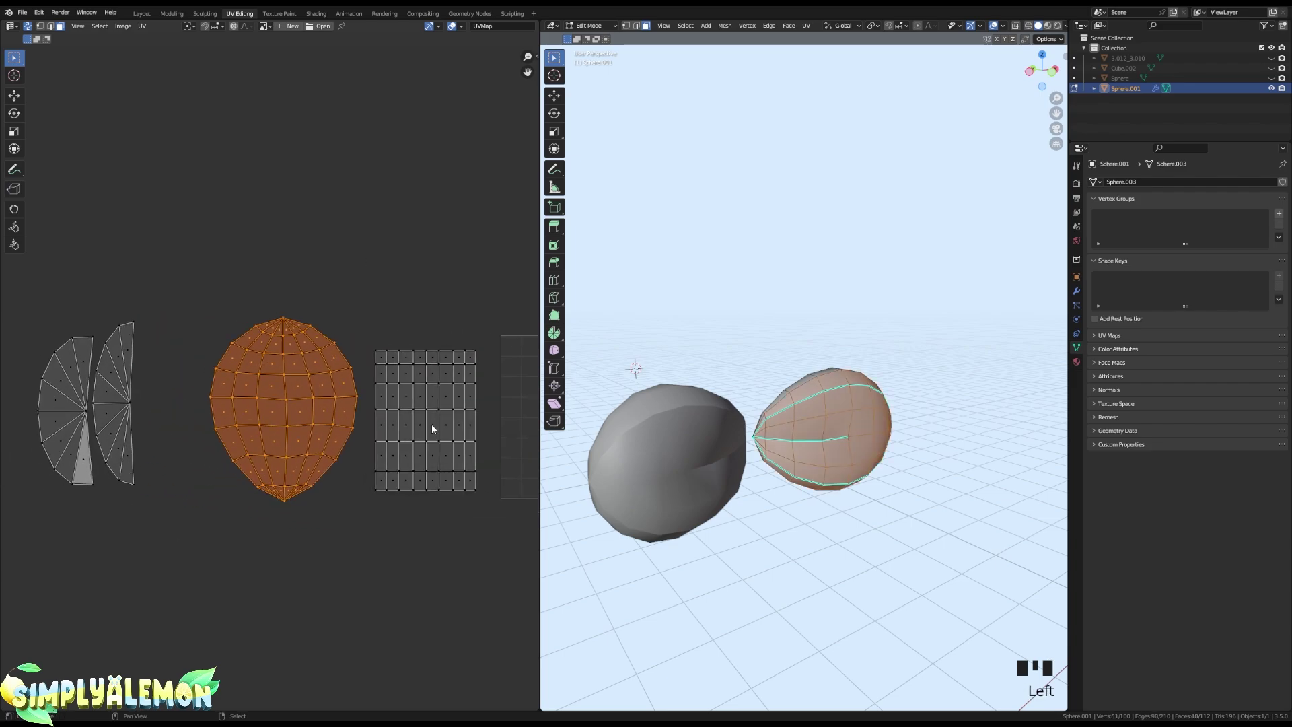
key("g")
left_click(371, 418)
left_click_drag(345, 317, 505, 525)
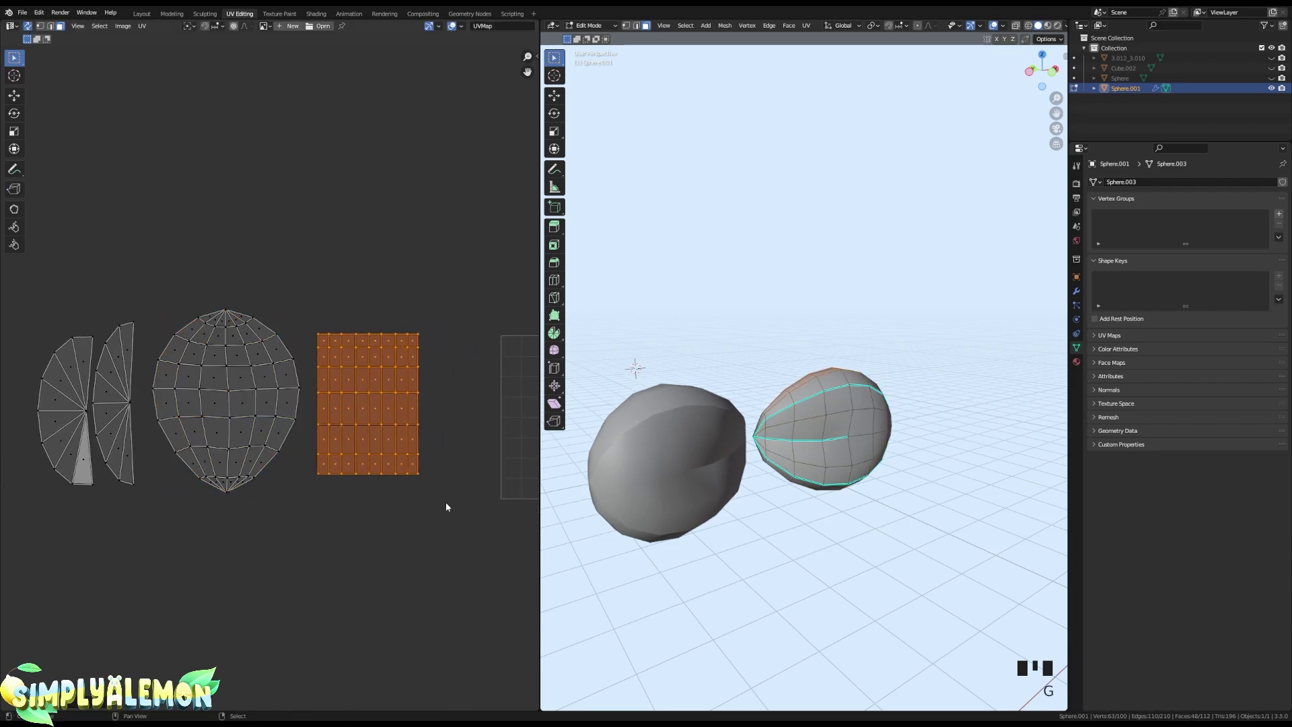
- Leave the lobe, reveal all objects, isolate the lower bow's knot and open it for mesh editing
key("Tab")
key("alt+h")
right_click(750, 459)
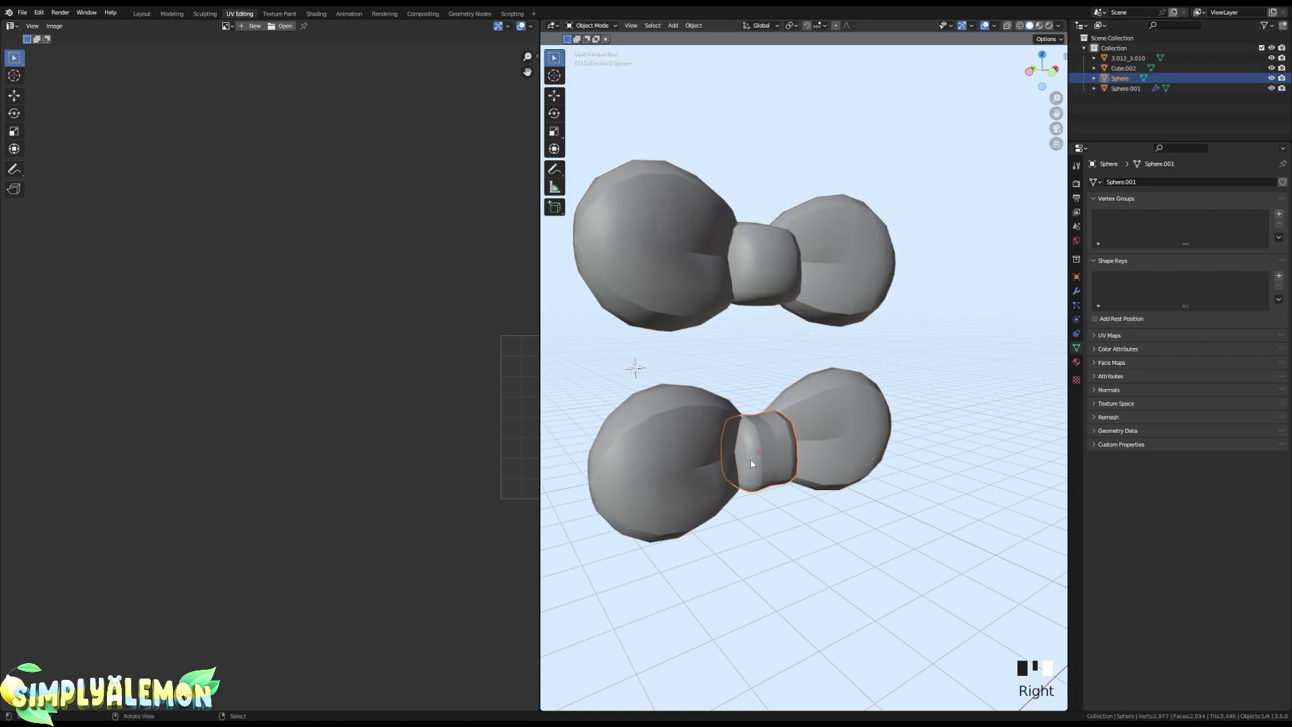
middle_click_drag(749, 459, 711, 505)
key("shift+h")
key("Tab")
- Select the face loop beside the outer seam at one end of the knot and several faces within that end
scroll(392, 421, "up", 1)
middle_click_drag(392, 421, 248, 421)
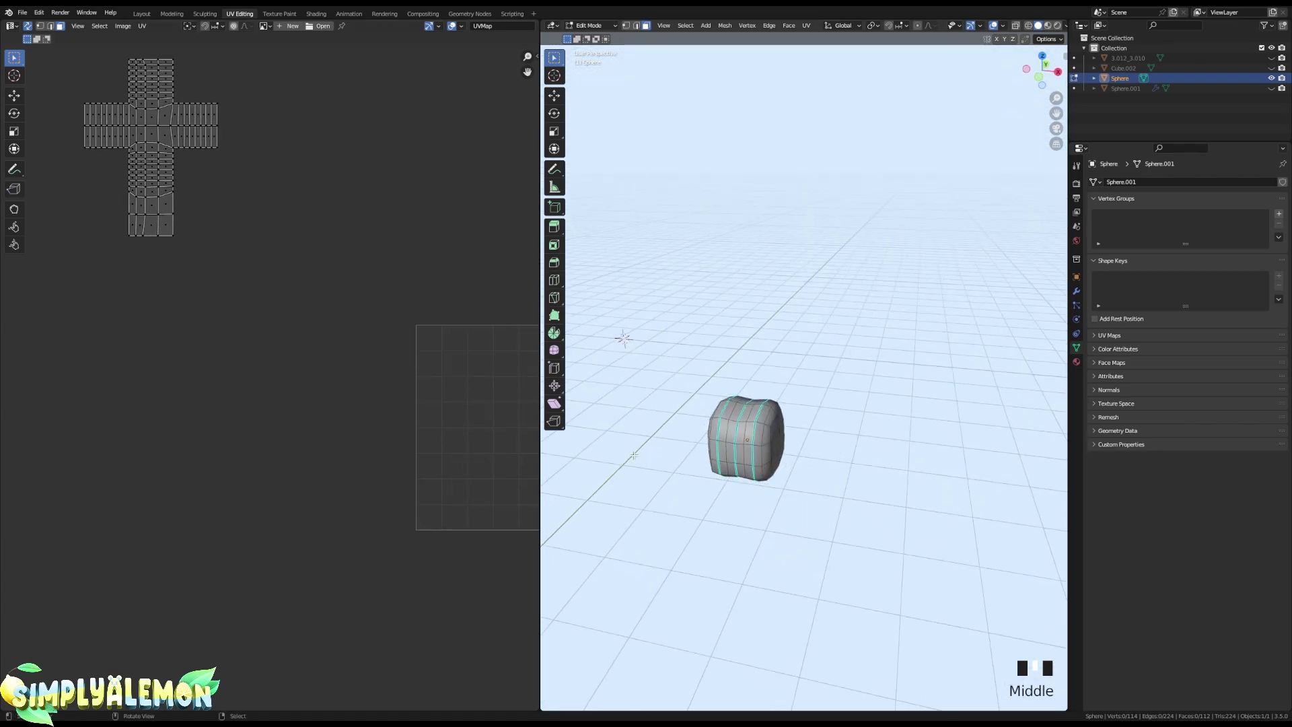
scroll(725, 491, "up", 3)
middle_click_drag(726, 491, 798, 444)
scroll(774, 471, "up", 1)
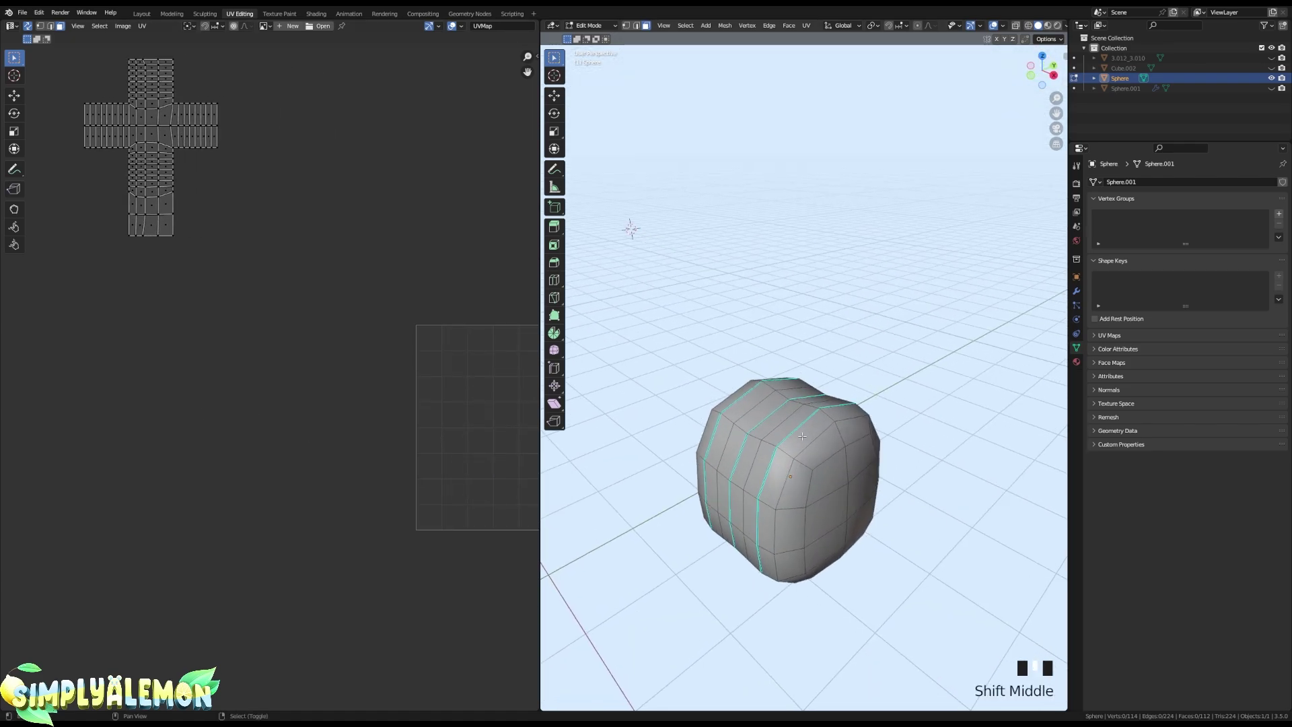
scroll(799, 444, "up", 4)
scroll(774, 488, "down", 3)
middle_click_drag(774, 488, 780, 436, "shift")
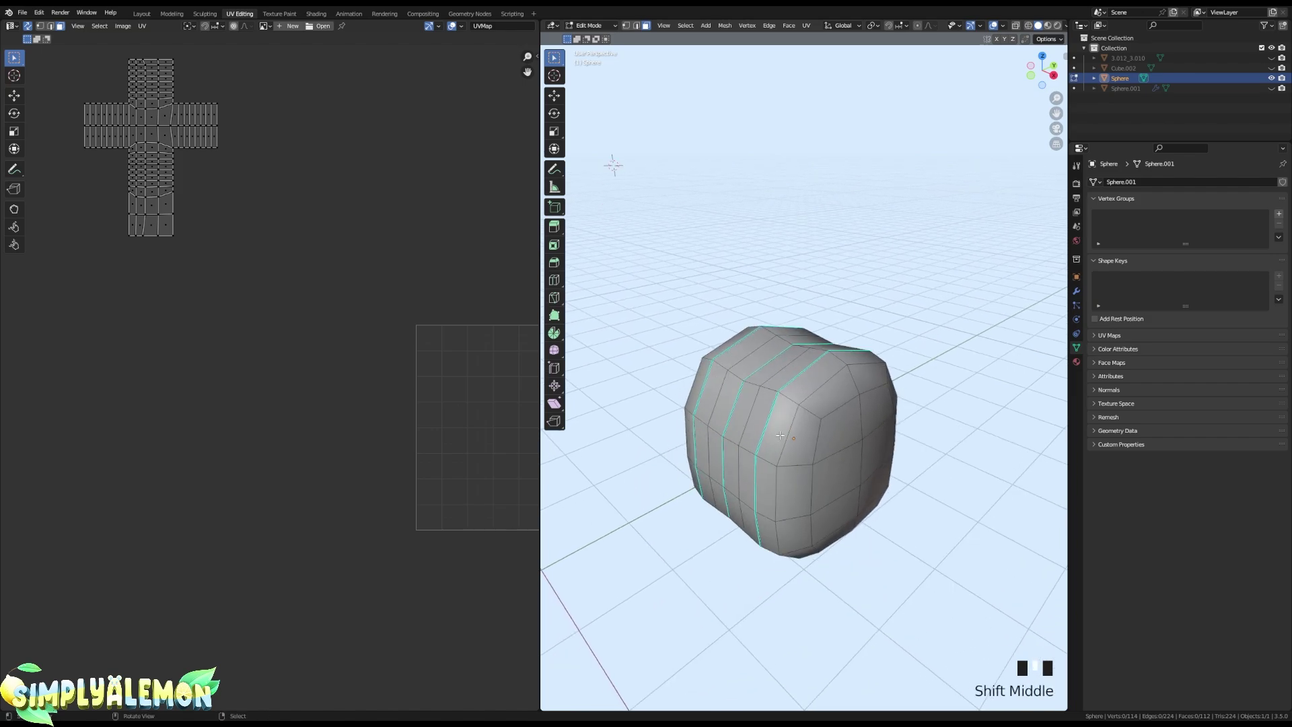
right_click(792, 402, "alt")
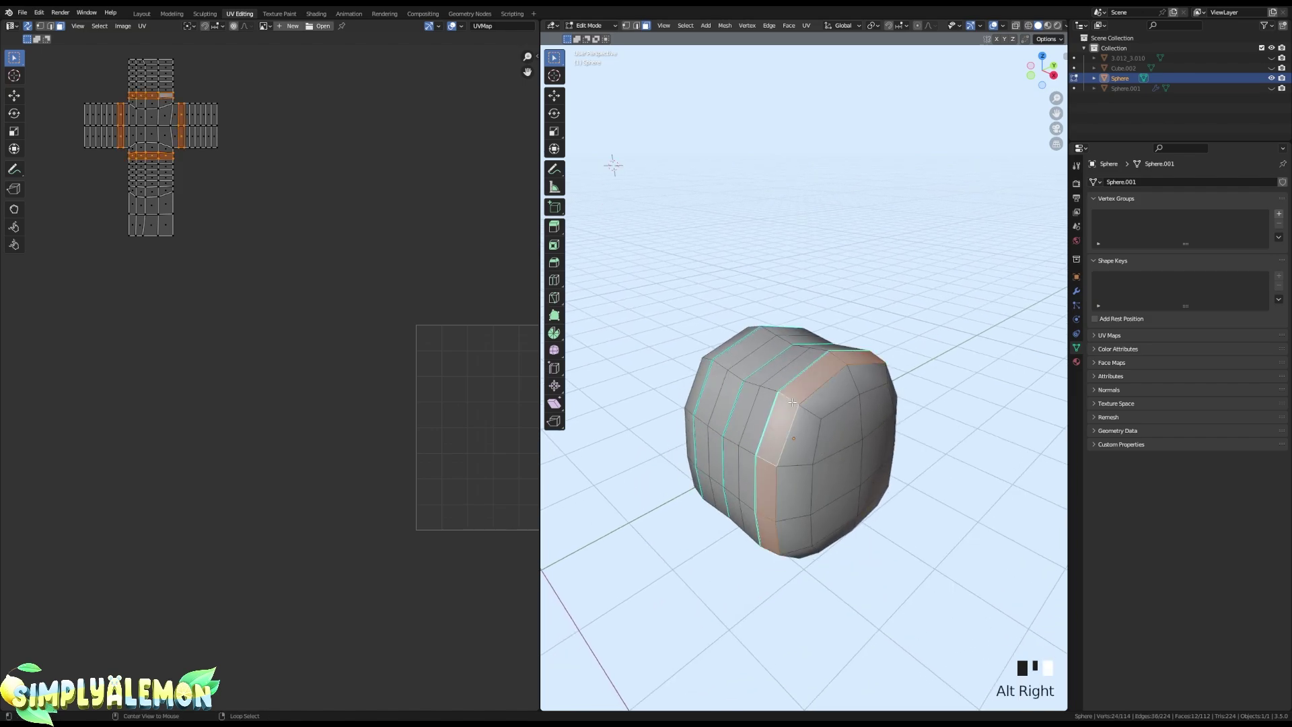
middle_click_drag(861, 452, 820, 417)
right_click(825, 409, "shift")
right_click(791, 441, "shift")
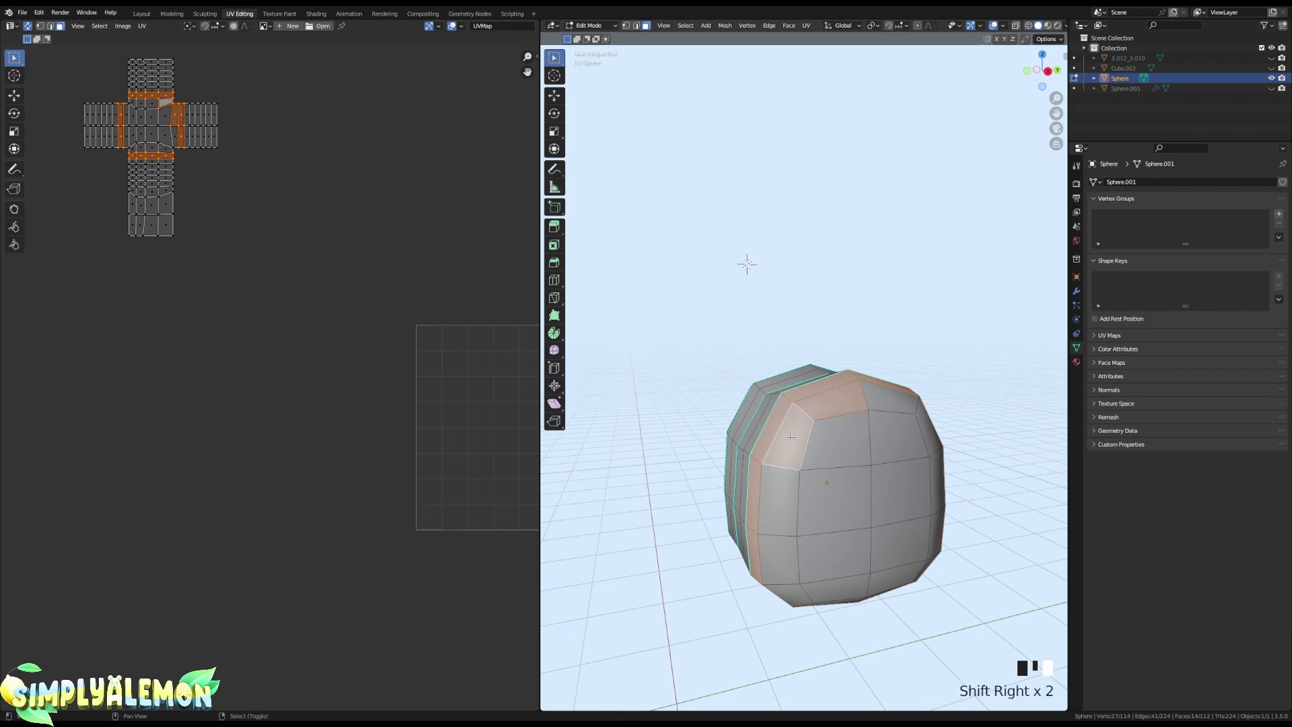
right_click(781, 499, "shift")
right_click(832, 553, "shift")
right_click(779, 557, "shift")
- Add the inner face ring and circle-select the remaining faces to complete the selection of that knot end
scroll(822, 513, "down", 4)
middle_click_drag(822, 513, 810, 397)
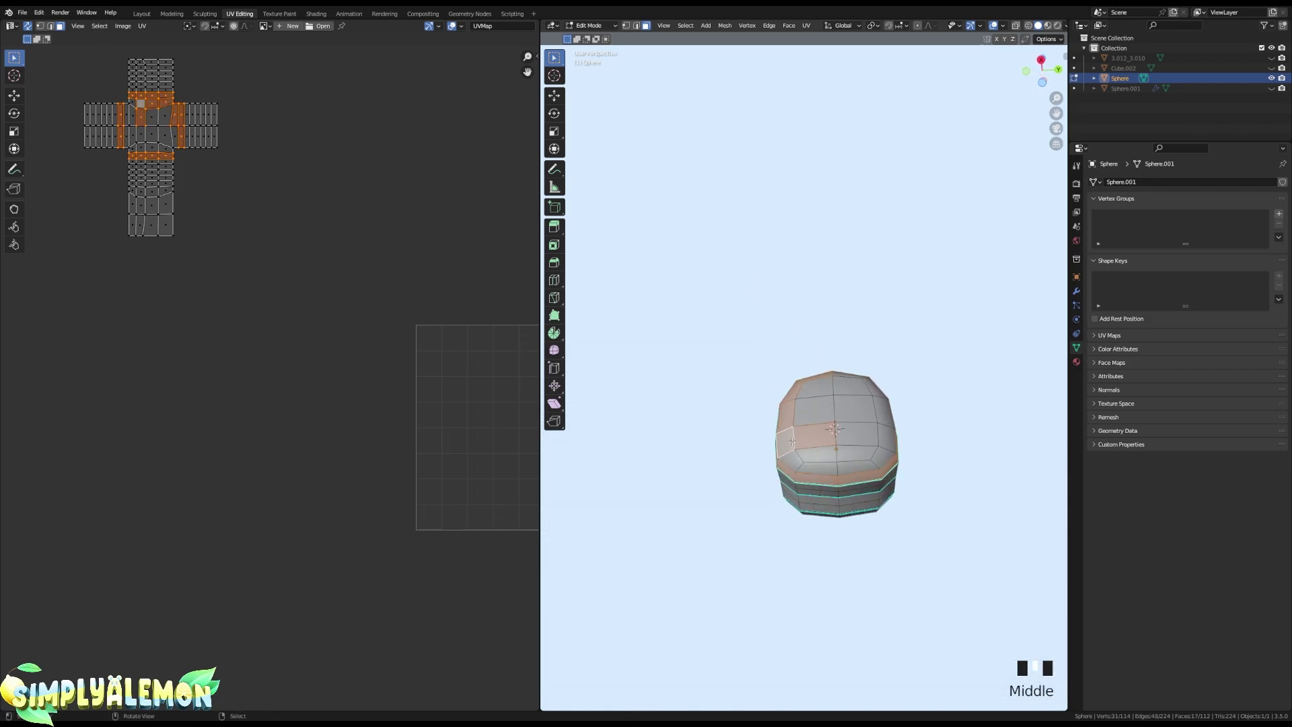
scroll(806, 489, "up", 1)
right_click(807, 489, "alt+shift")
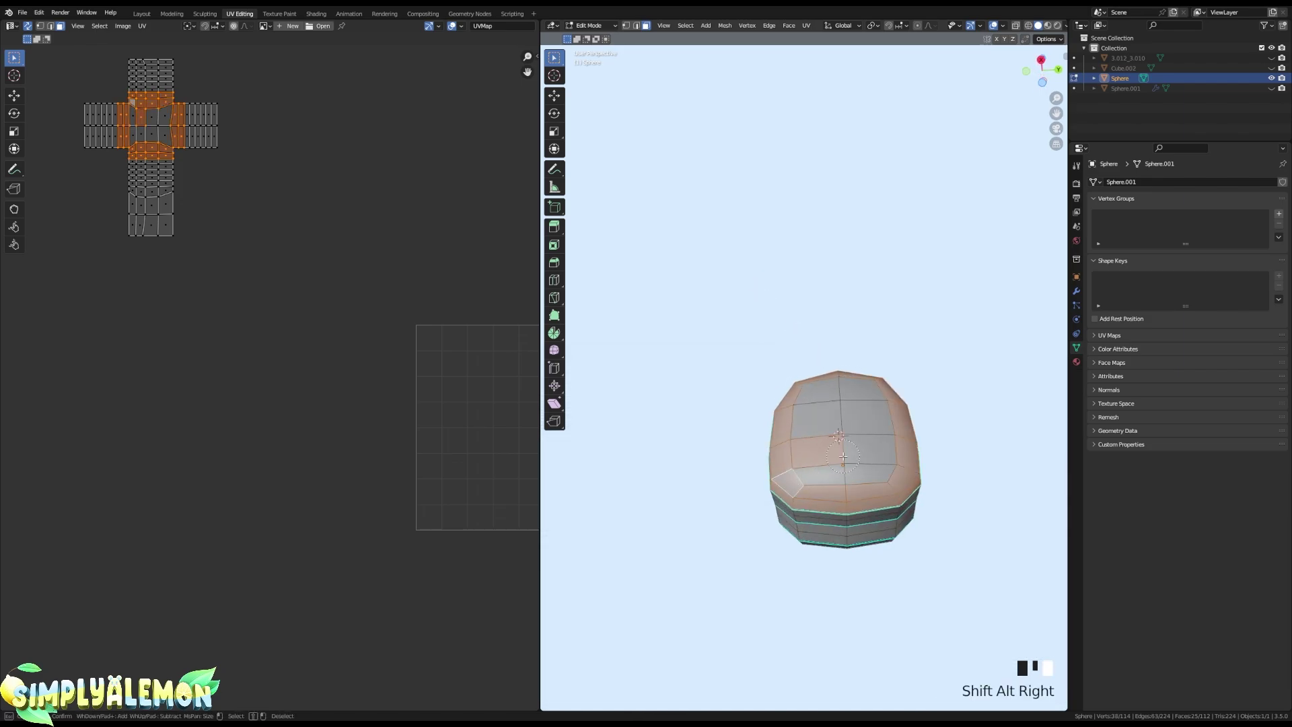
key("c")
right_click(822, 415)
middle_click_drag(823, 414, 1029, 495)
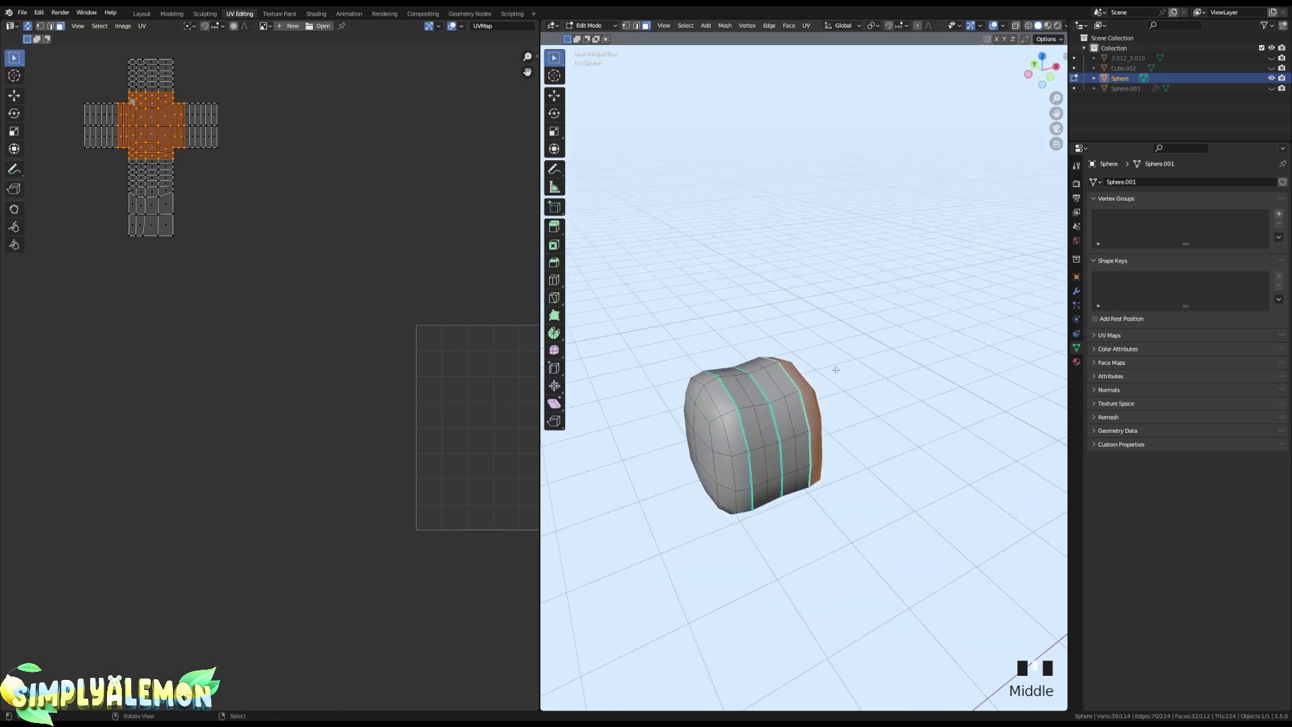
- Add the opposite end of the knot to the selection, including its outer face loops and all center faces
middle_click_drag(834, 383, 879, 442)
right_click(788, 465, "alt+shift")
right_click(861, 458, "alt+shift")
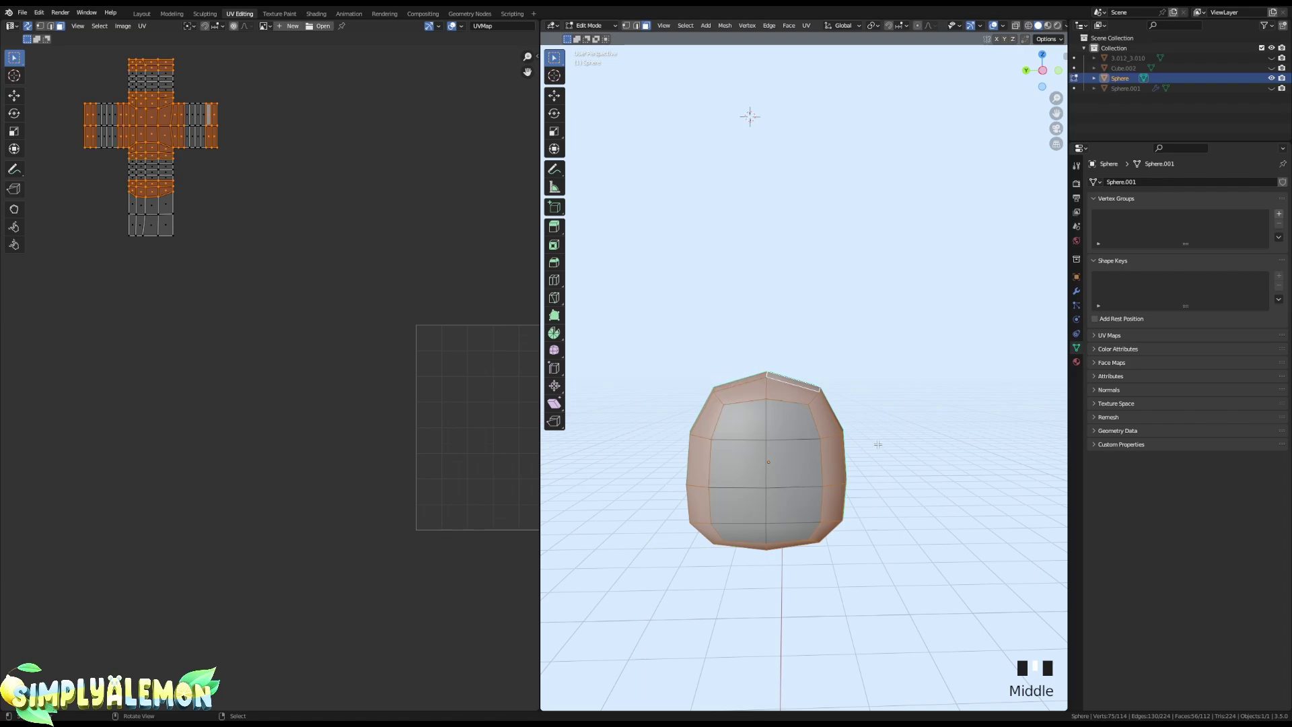
key("c")
left_click(746, 489)
mouse_move(746, 489)
left_mouse_down()
mouse_move(788, 511)
mouse_move(746, 532)
left_mouse_up()
right_click(746, 491)
- Unwrap the selected faces of both knot ends separately from the middle band
middle_click_drag(745, 478, 871, 274)
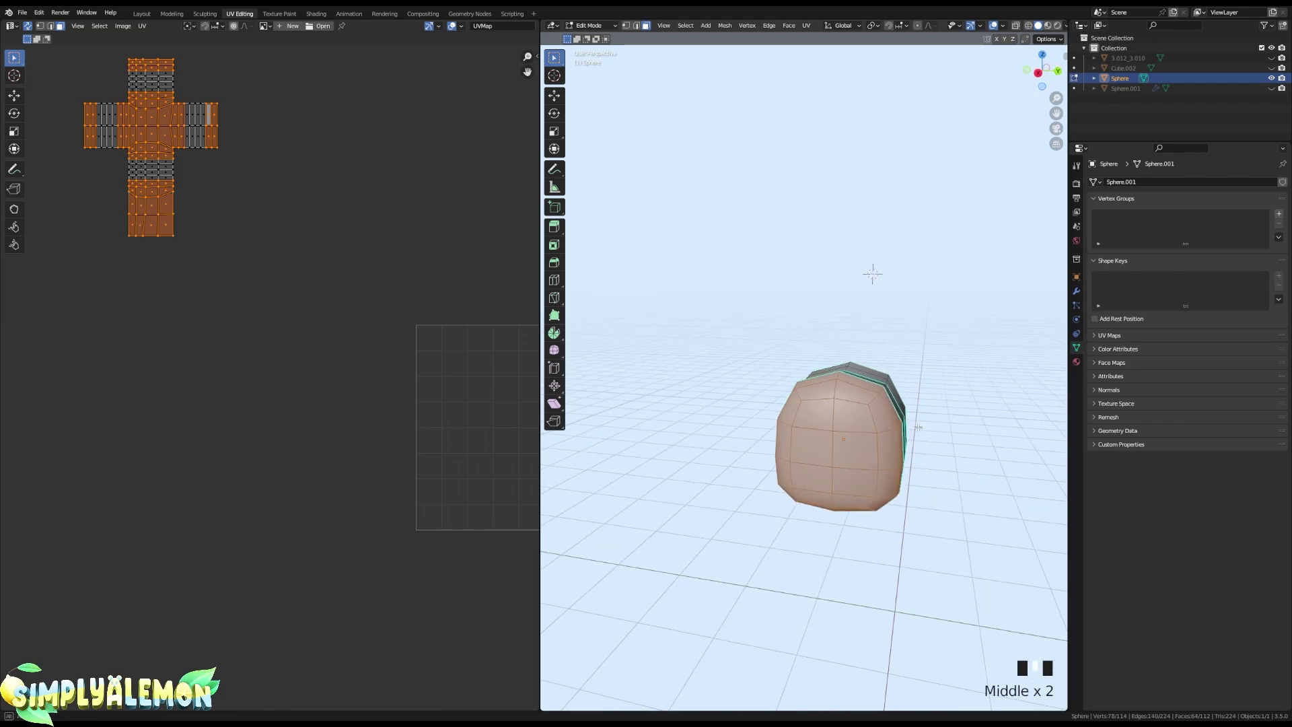
key("u")
left_click(823, 370)
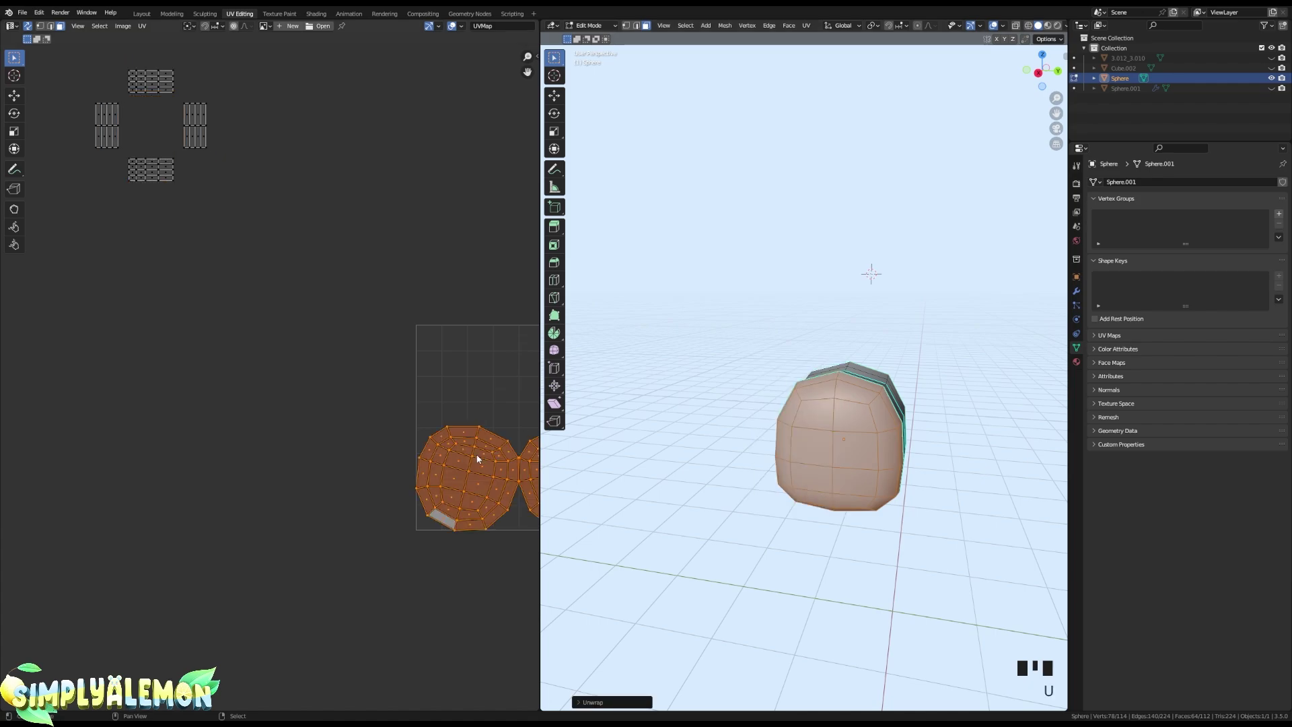
- Select the complete UV island of one knot end and mirror it by scaling it -1 along X
middle_click_drag(475, 458, 302, 434)
scroll(272, 375, "up", 2)
right_click_drag(255, 367, 280, 474)
left_click(276, 540, "ctrl")
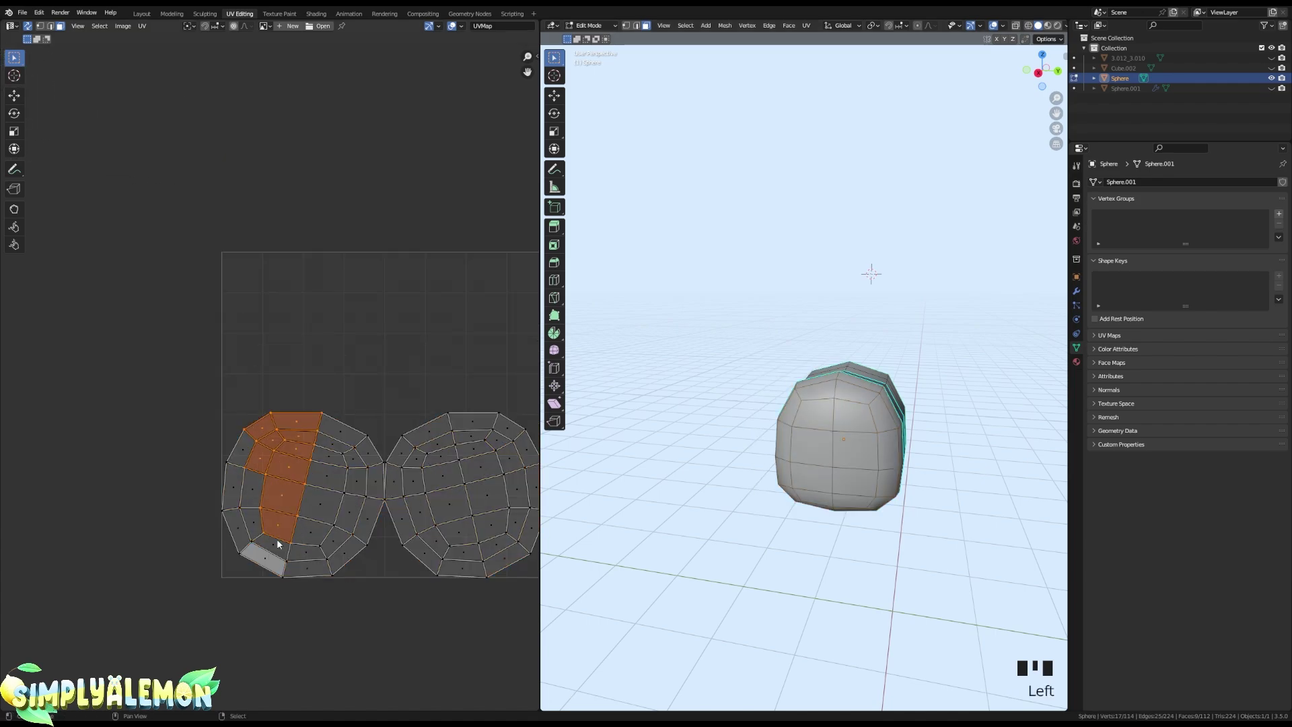
key("ctrl+l")
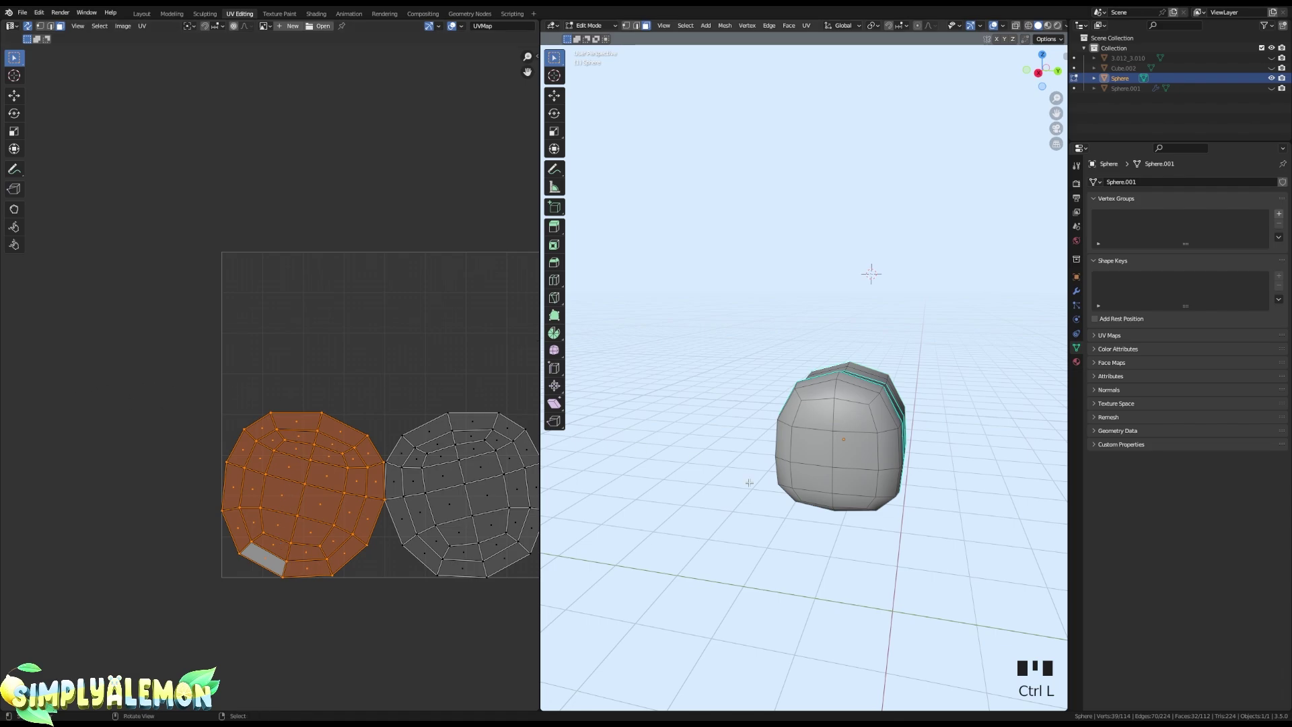
middle_click_drag(749, 482, 704, 466)
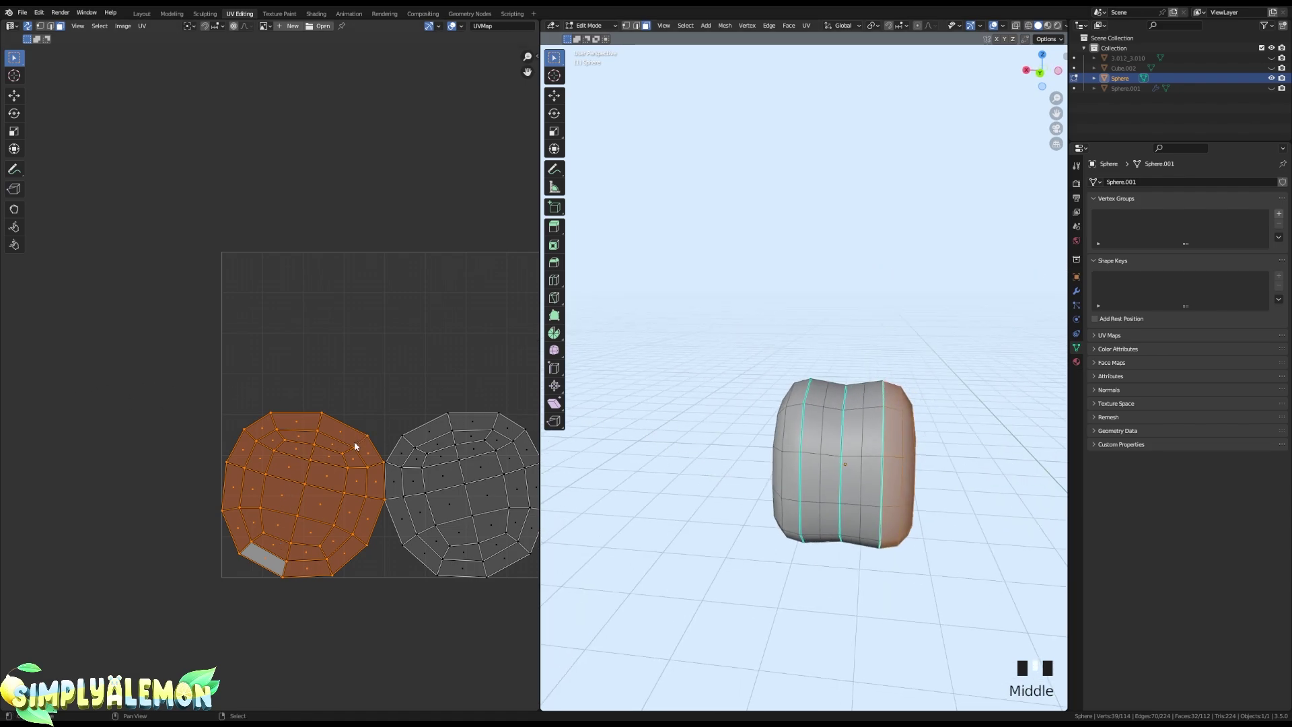
scroll(332, 473, "down", 1)
middle_click_drag(370, 465, 302, 450)
mouse_move(770, 464)
middle_mouse_down()
mouse_move(853, 459)
mouse_move(649, 455)
mouse_move(760, 470)
middle_mouse_up()
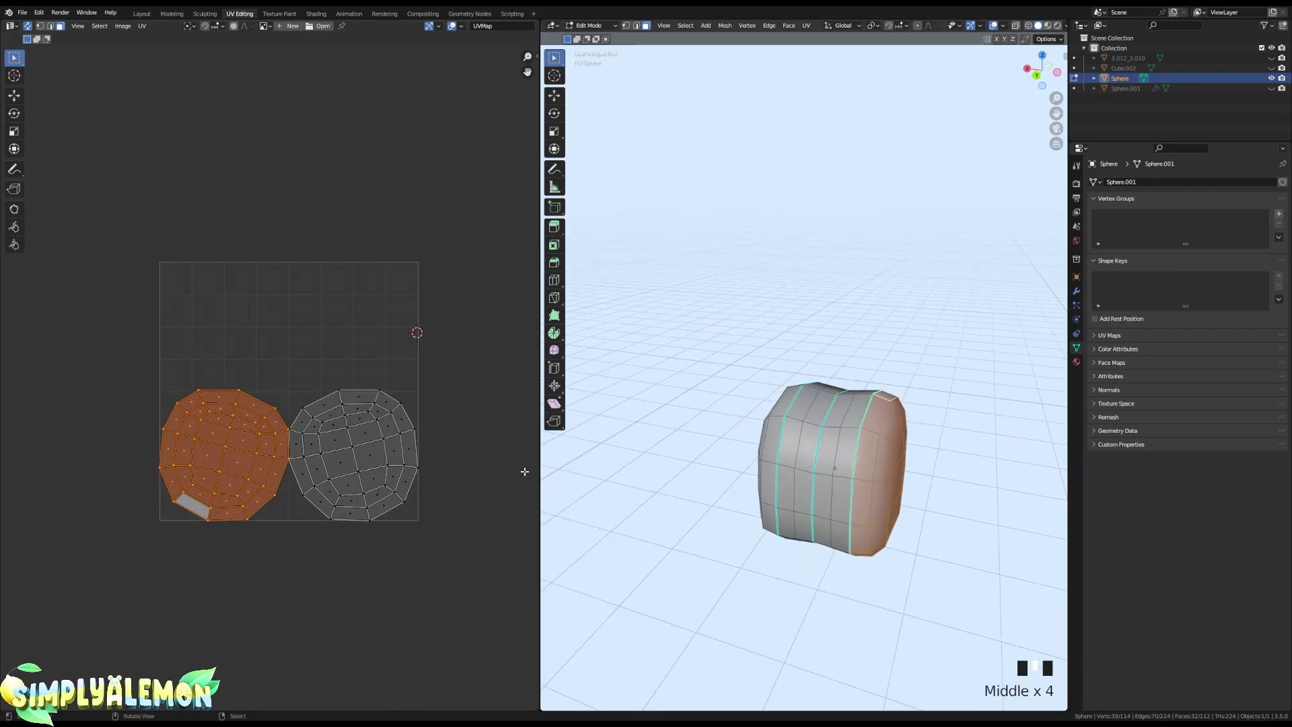
middle_click_drag(342, 465, 291, 437)
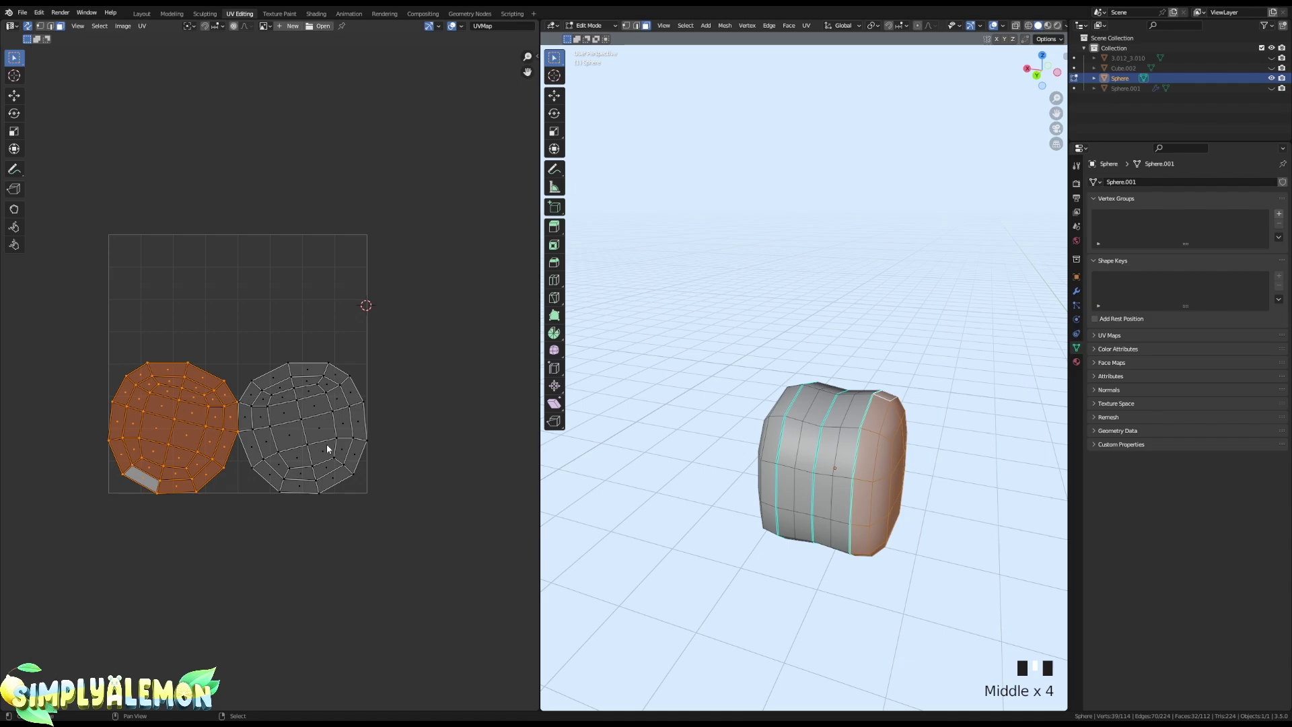
type("sx")
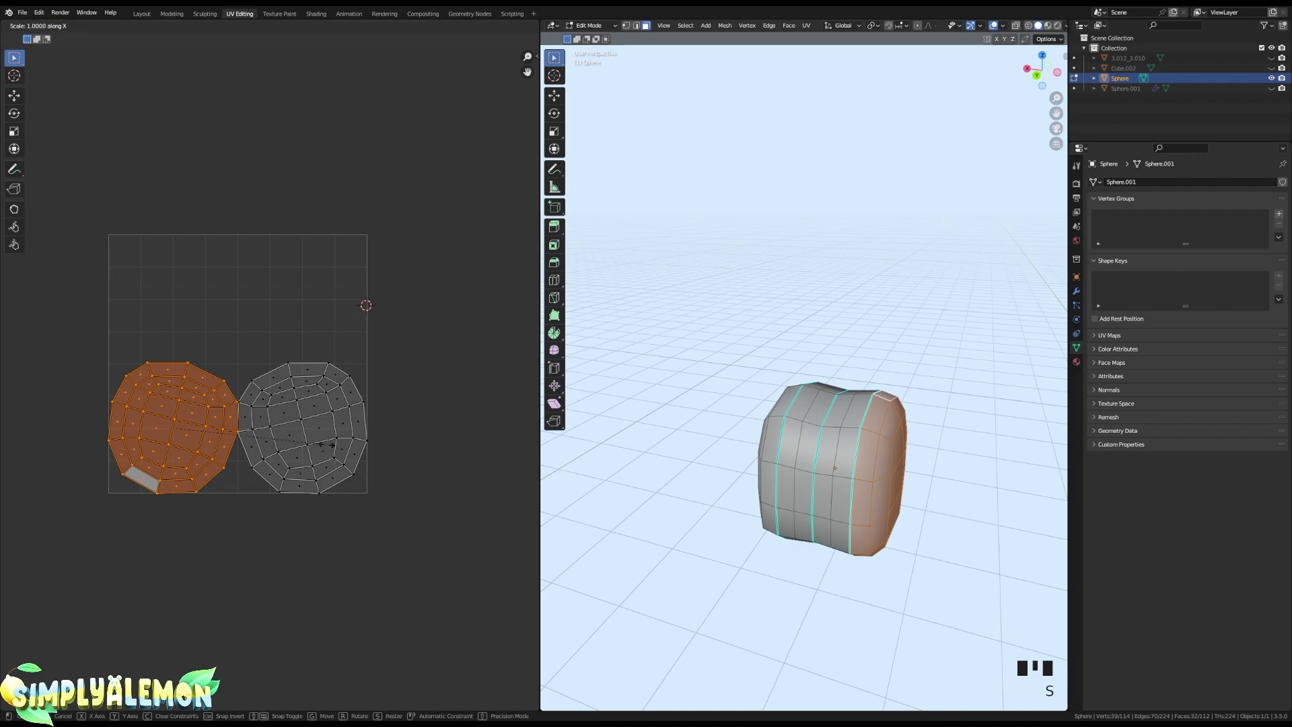
type("-1")
key("Return")
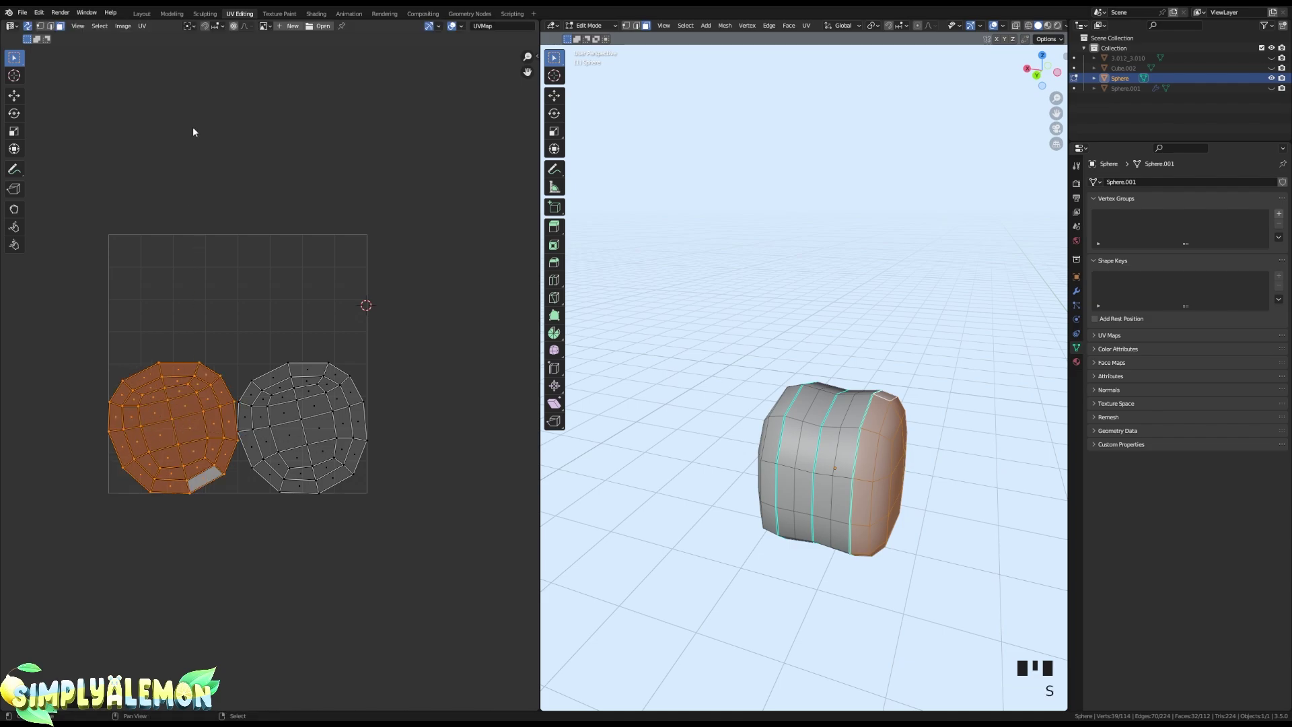
- Set UV snapping to Vertex and move the mirrored island exactly onto the other knot end's island
scroll(259, 82, "up", 2)
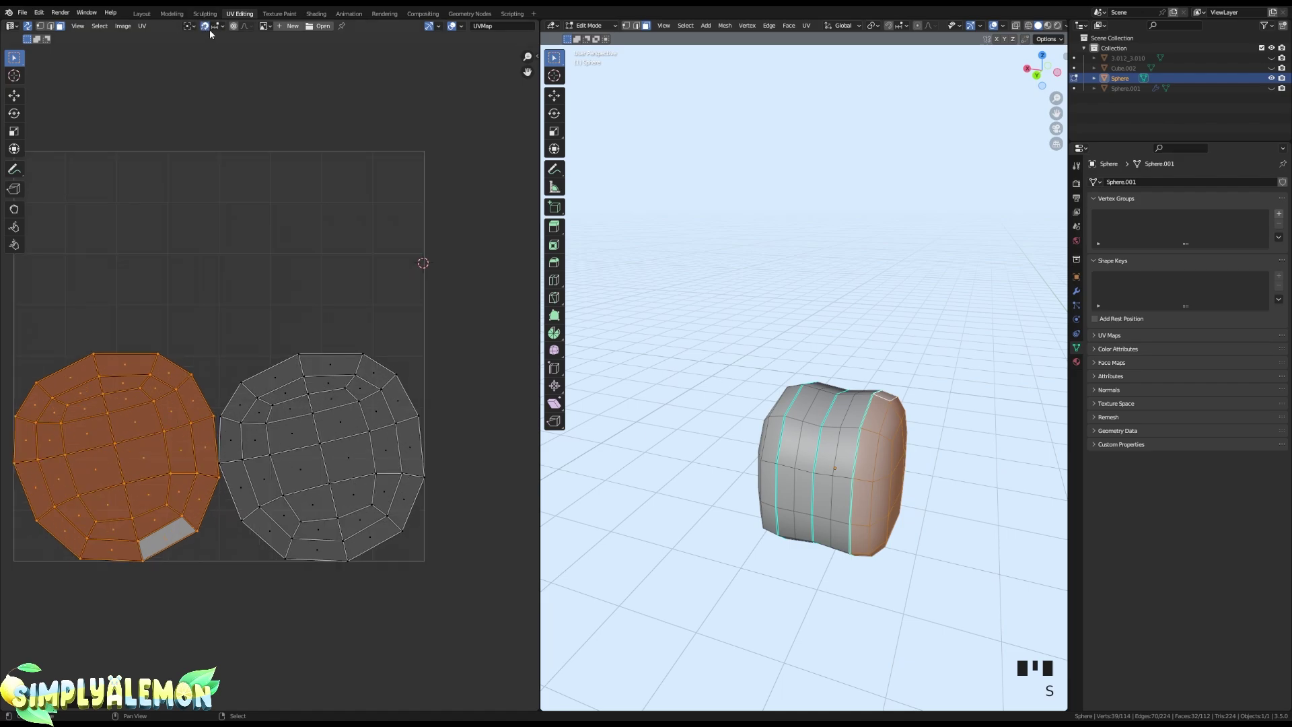
left_click(214, 26)
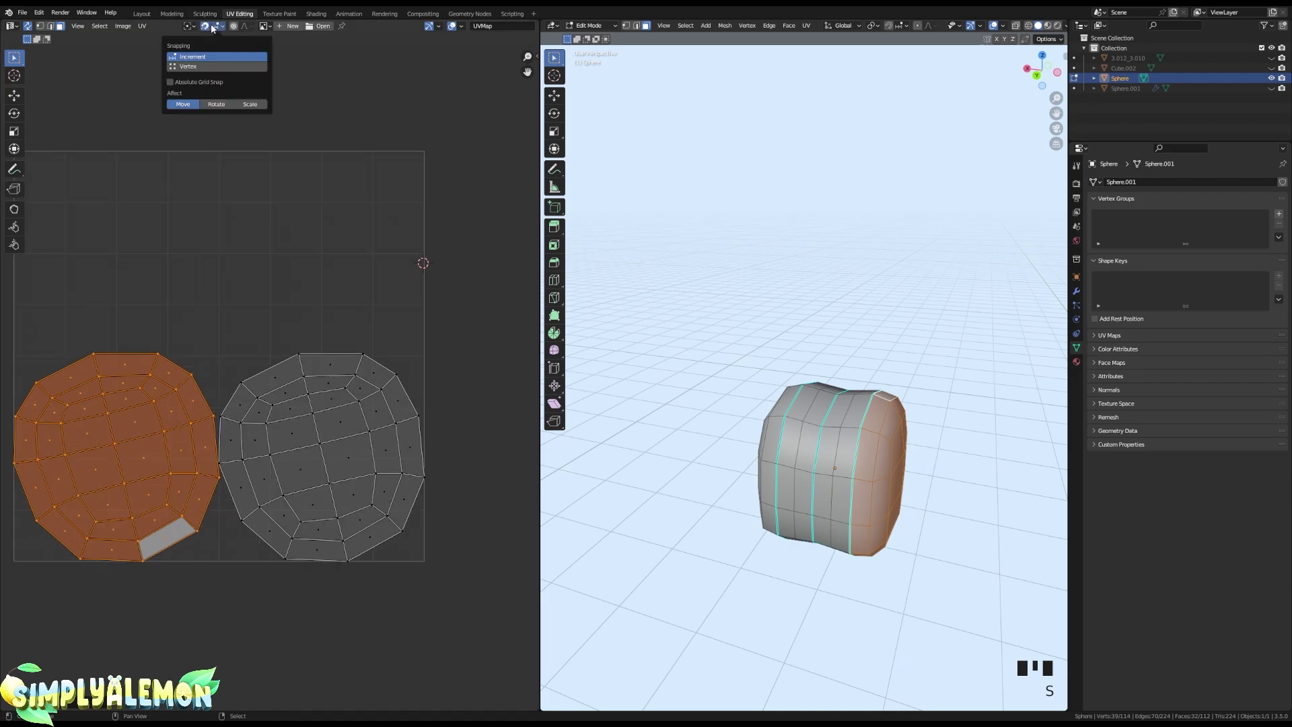
left_click(189, 66)
middle_click_drag(278, 305, 323, 260)
key("g")
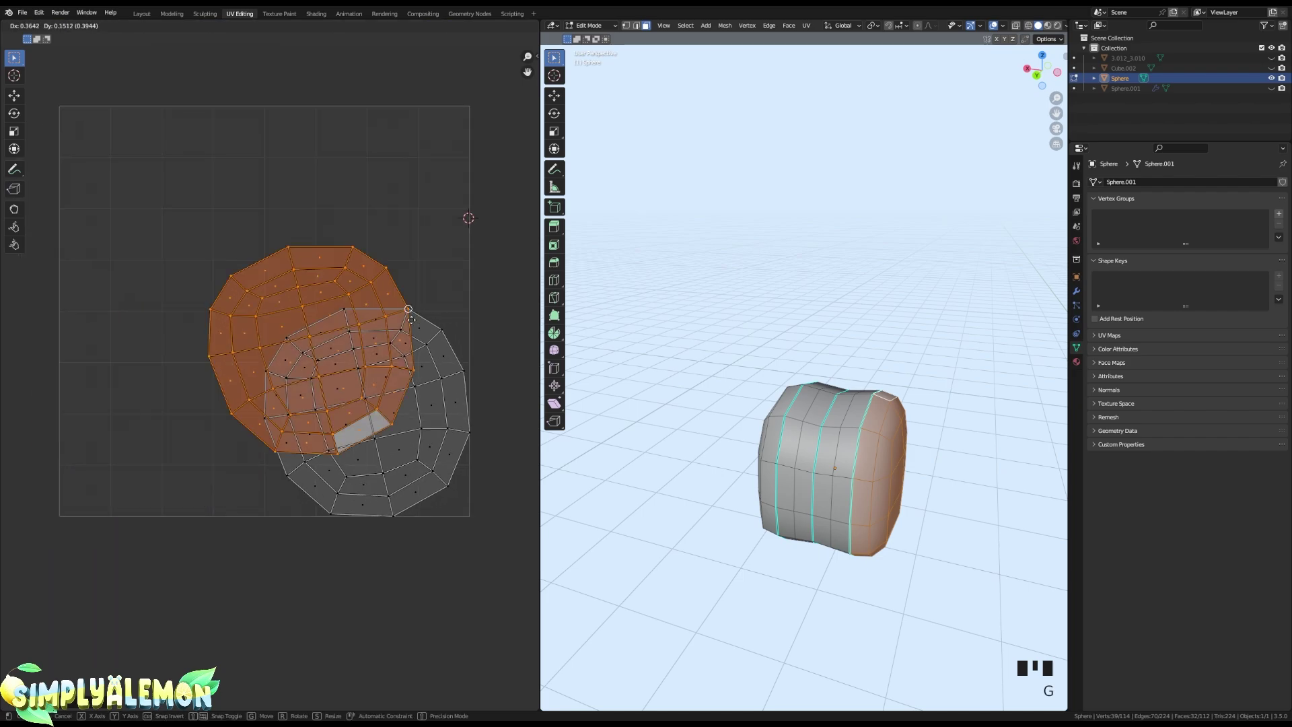
left_click(463, 369)
- Select both stacked end islands, turn off snapping, and rotate and move them outside the UV square
left_click_drag(208, 202, 514, 426)
left_click(204, 27)
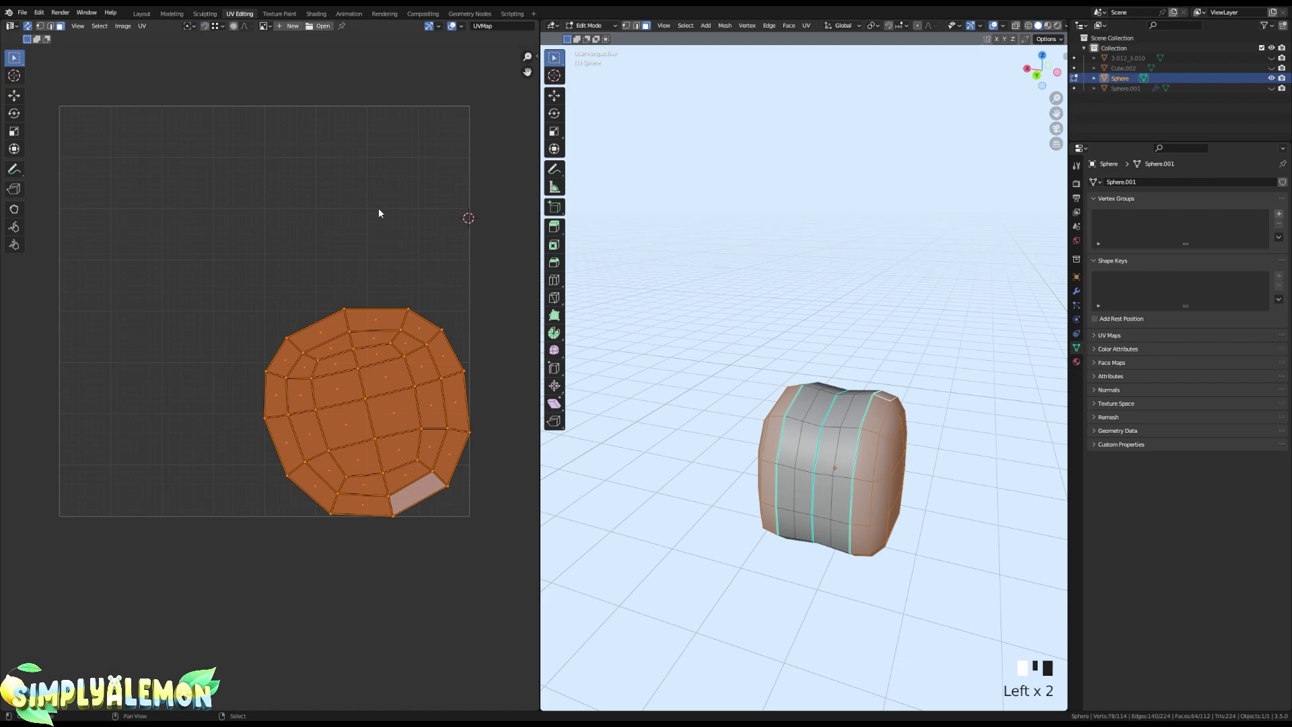
scroll(400, 259, "down", 3)
scroll(343, 407, "down", 3)
key("r")
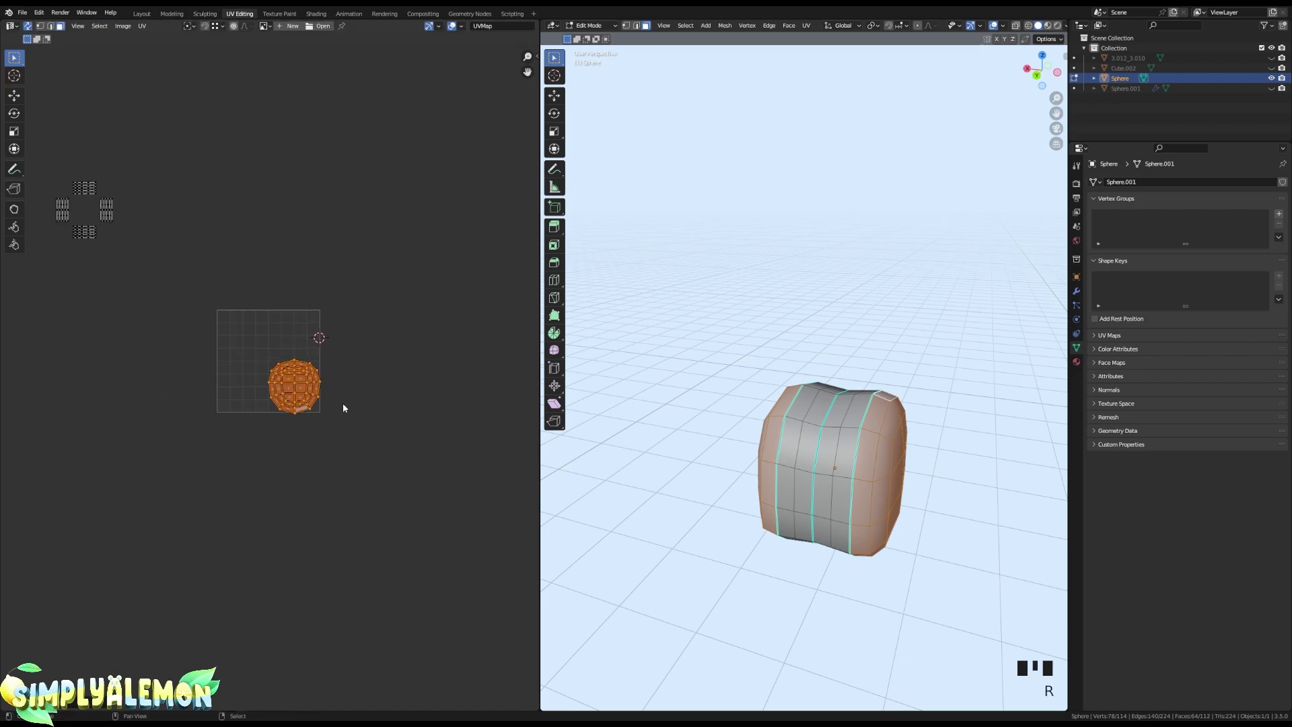
key("g")
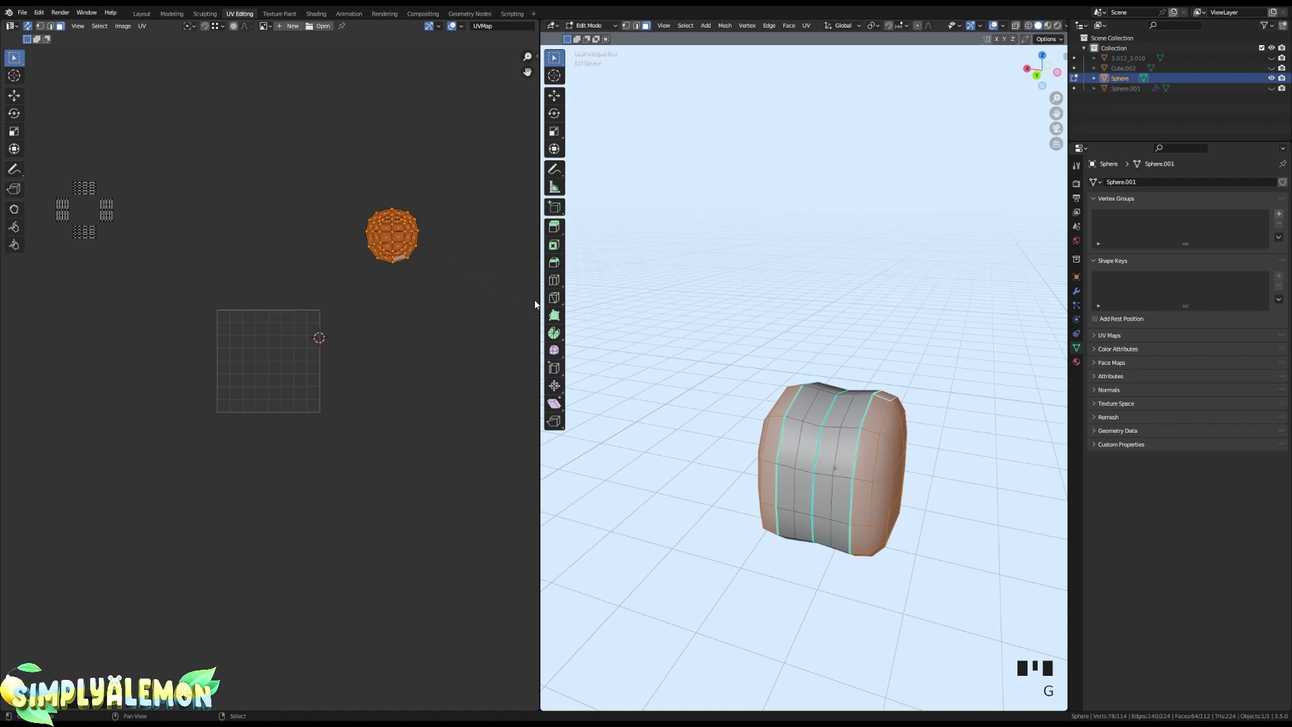
- Hide the two knot ends and mark a seam across the middle band along its top crosswise edge loop
middle_click_drag(821, 355, 864, 402)
key("h")
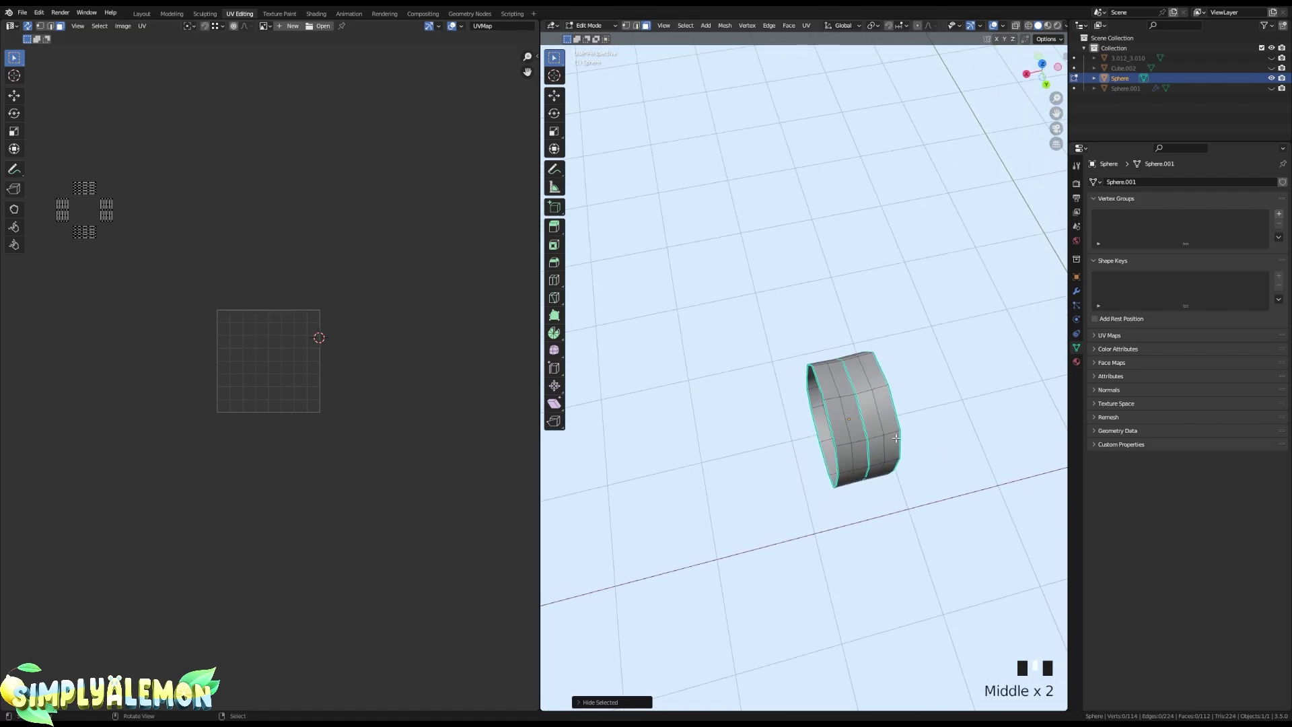
scroll(865, 402, "up", 2)
right_click(862, 402, "alt")
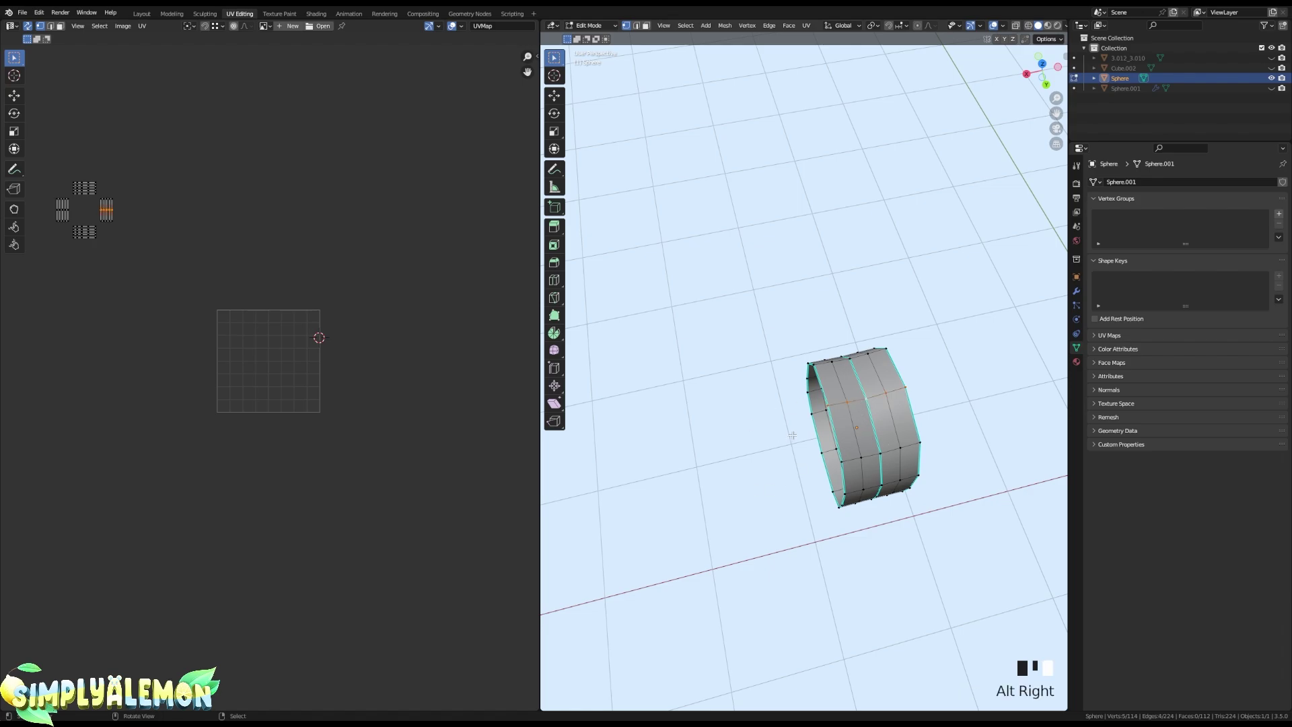
right_click(844, 394, "alt")
middle_click_drag(843, 393, 873, 426)
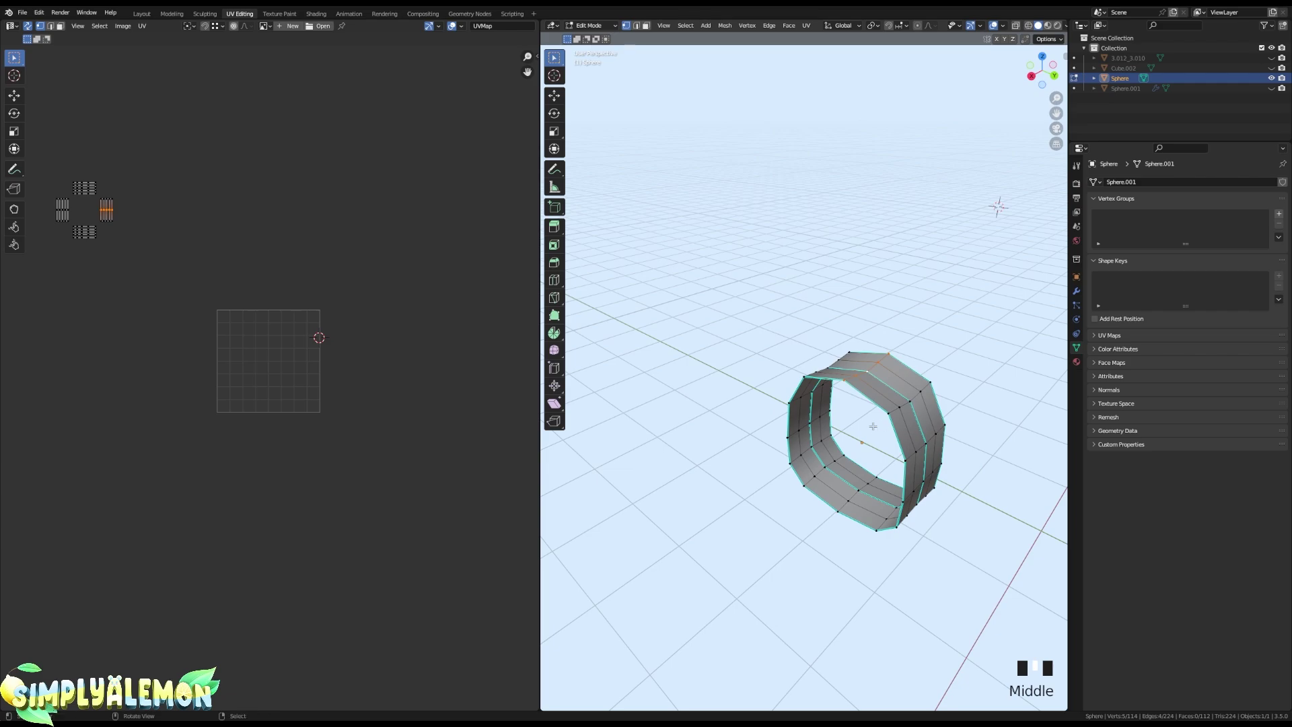
key("ctrl+e")
left_click(827, 410)
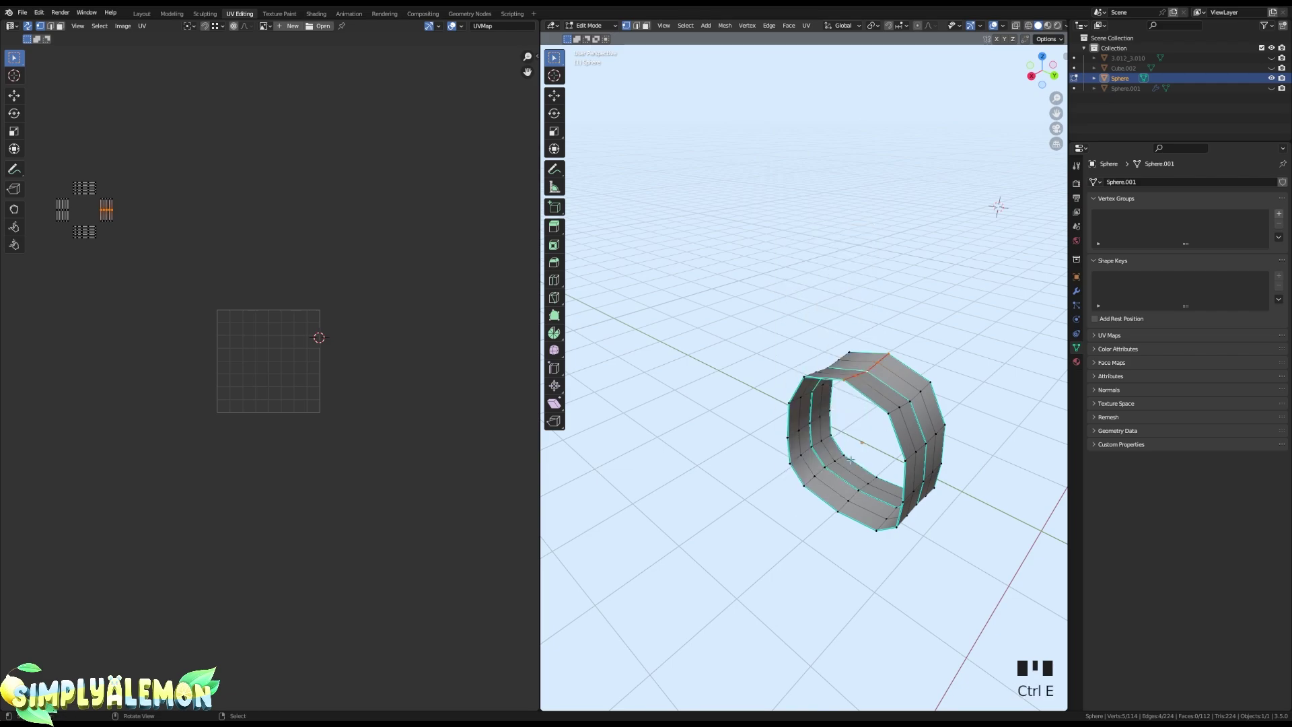
- Mark a second seam across the bottom of the band, opposite the first, and unwrap the whole band
middle_click_drag(827, 410, 849, 484)
right_click(845, 474, "alt")
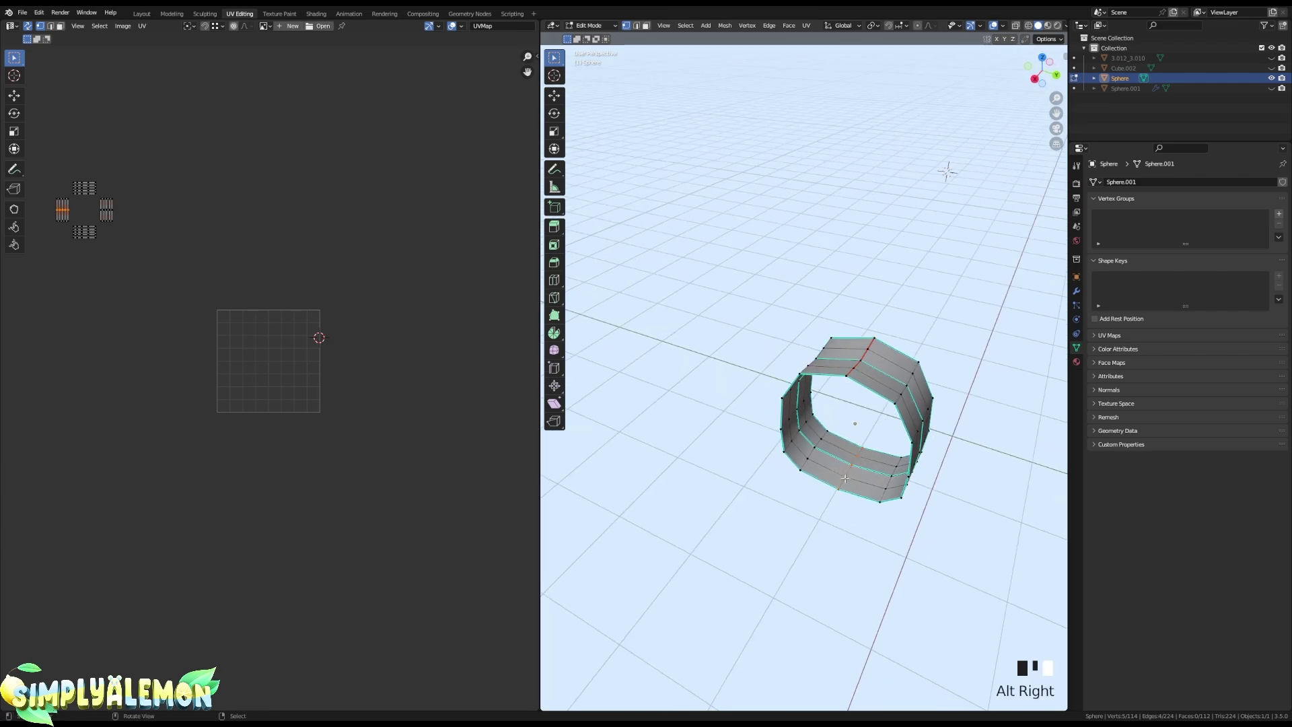
key("ctrl+e")
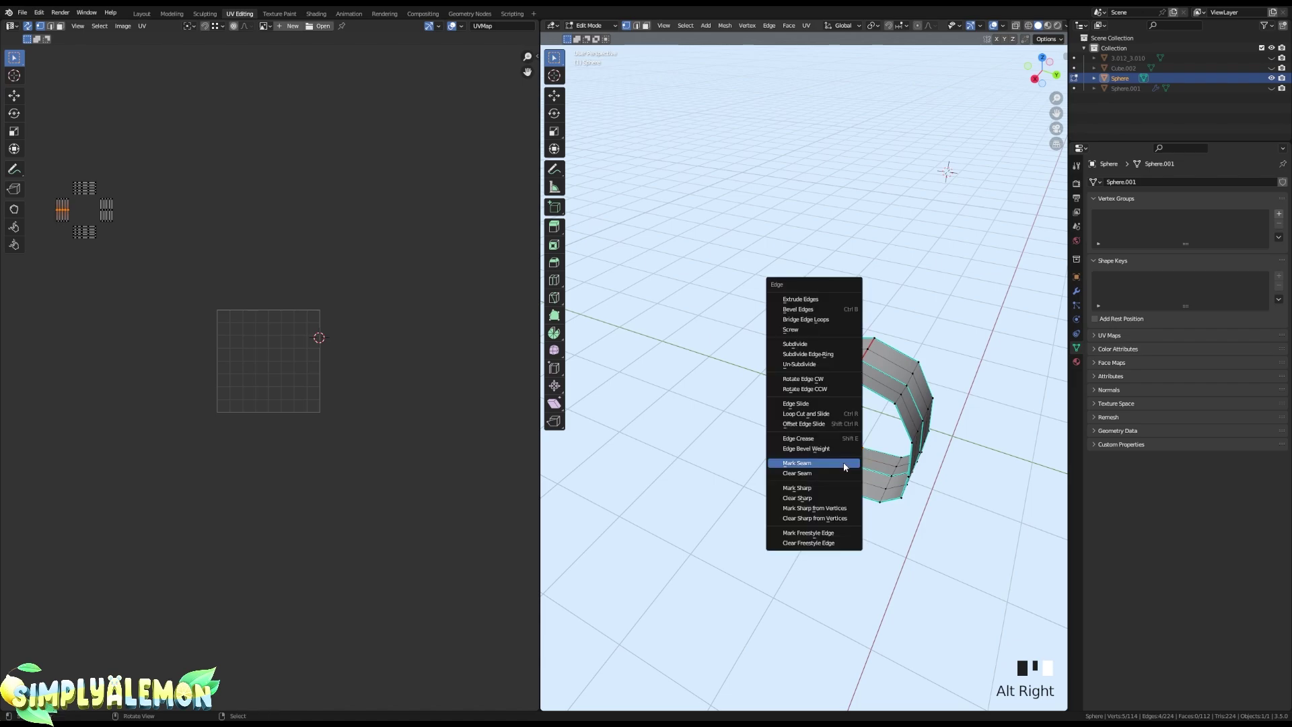
left_click(845, 464)
key("a")
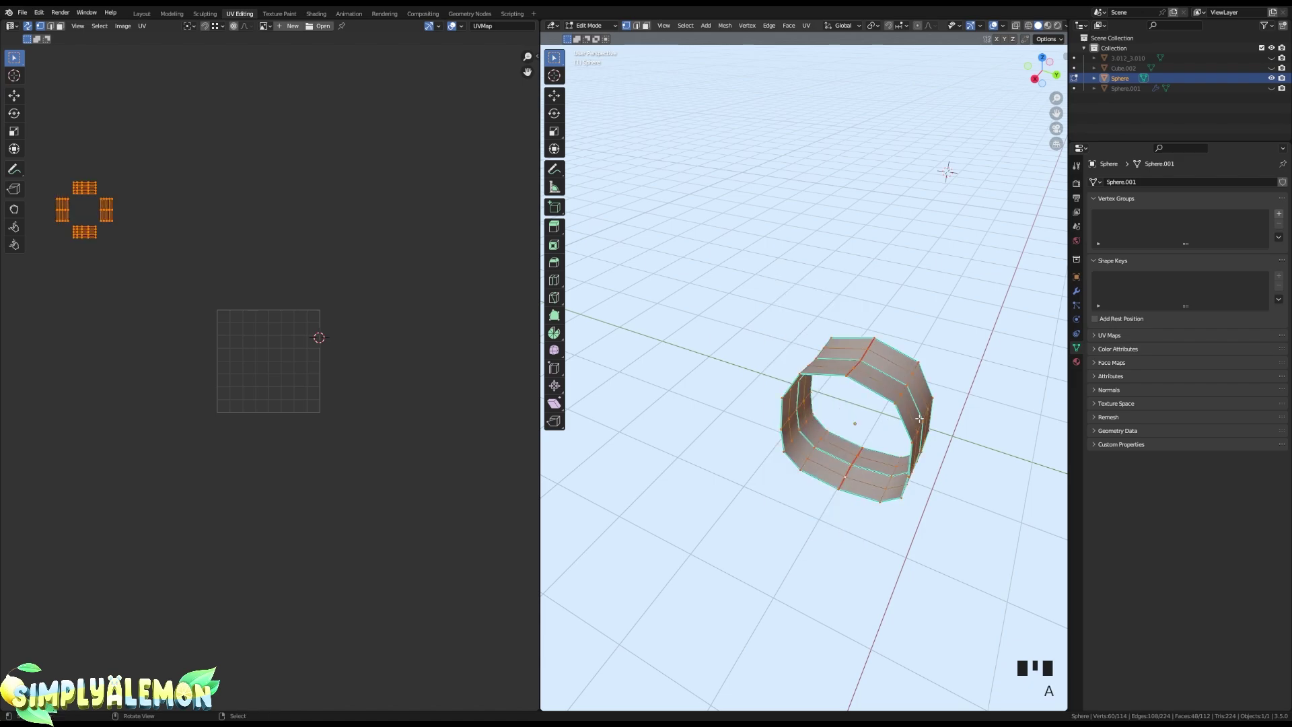
key("u")
left_click(884, 378)
scroll(422, 402, "up", 5)
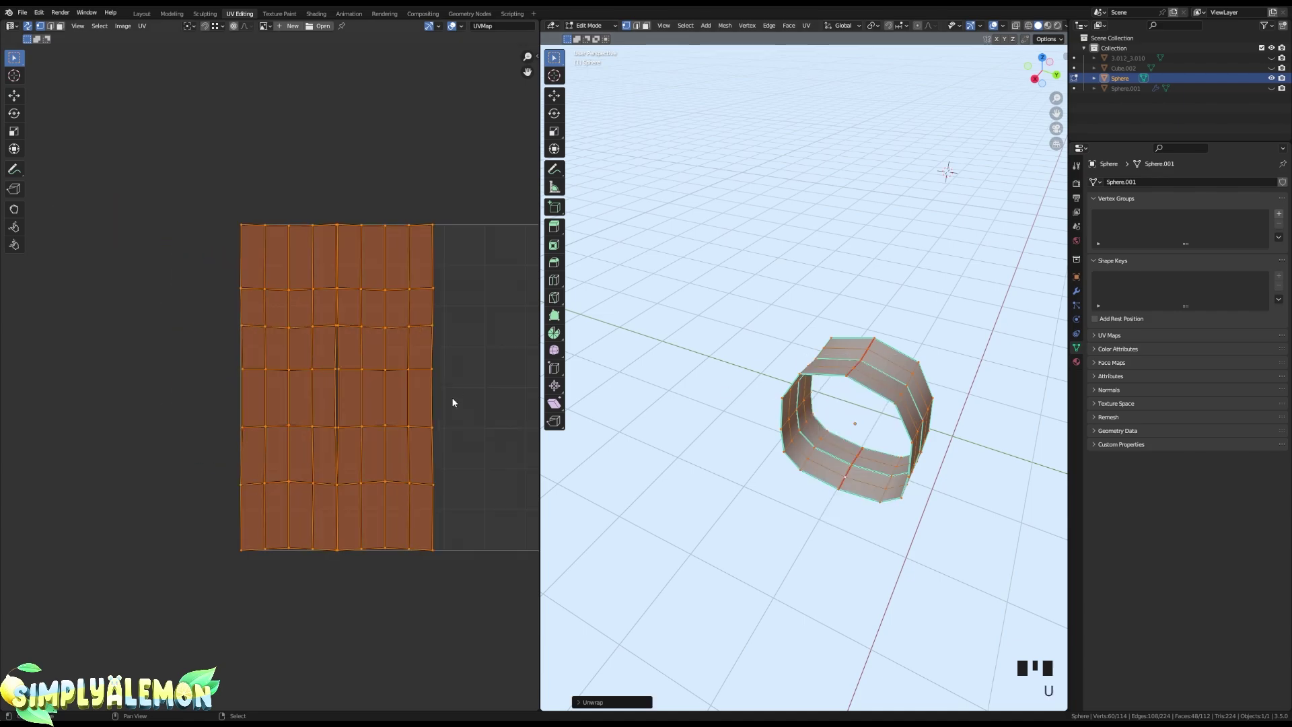
- Select the linked UV island of one half of the band and hide all other faces
right_click(459, 255)
left_click_drag(173, 200, 509, 590)
right_click(422, 298)
left_click_drag(363, 253, 429, 382)
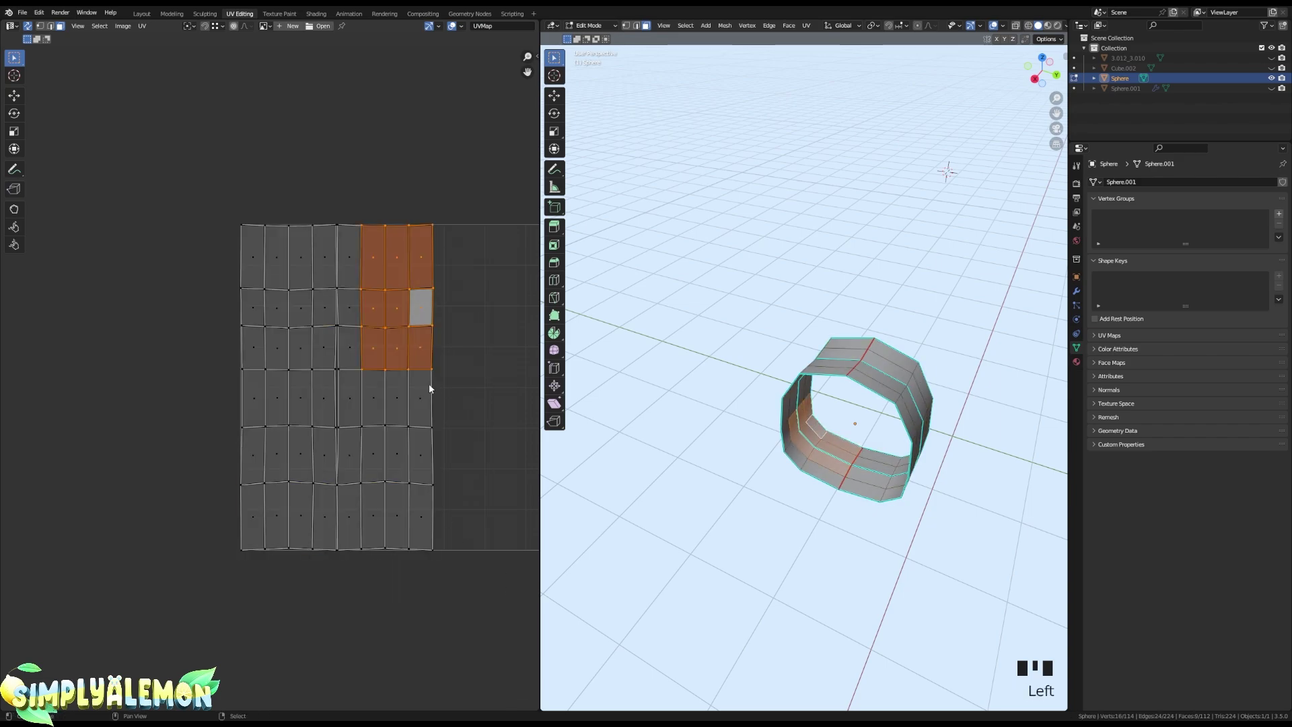
right_click(412, 388)
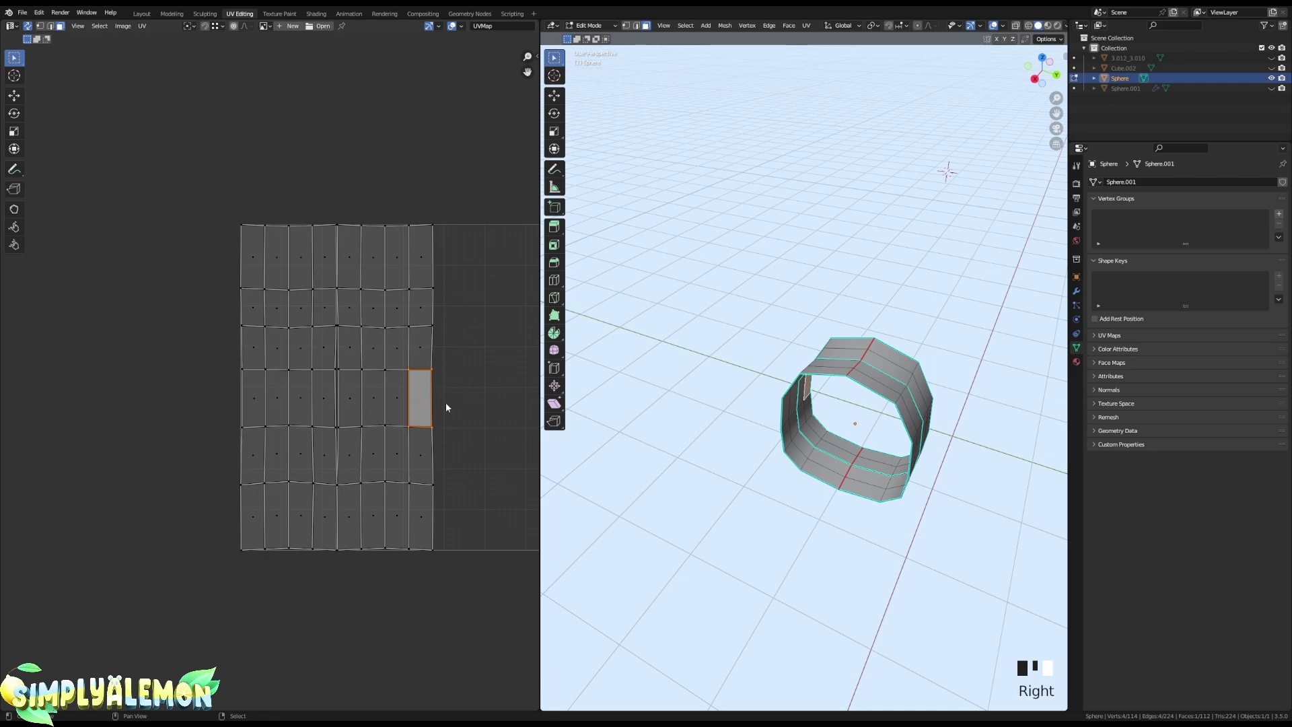
key("ctrl+l")
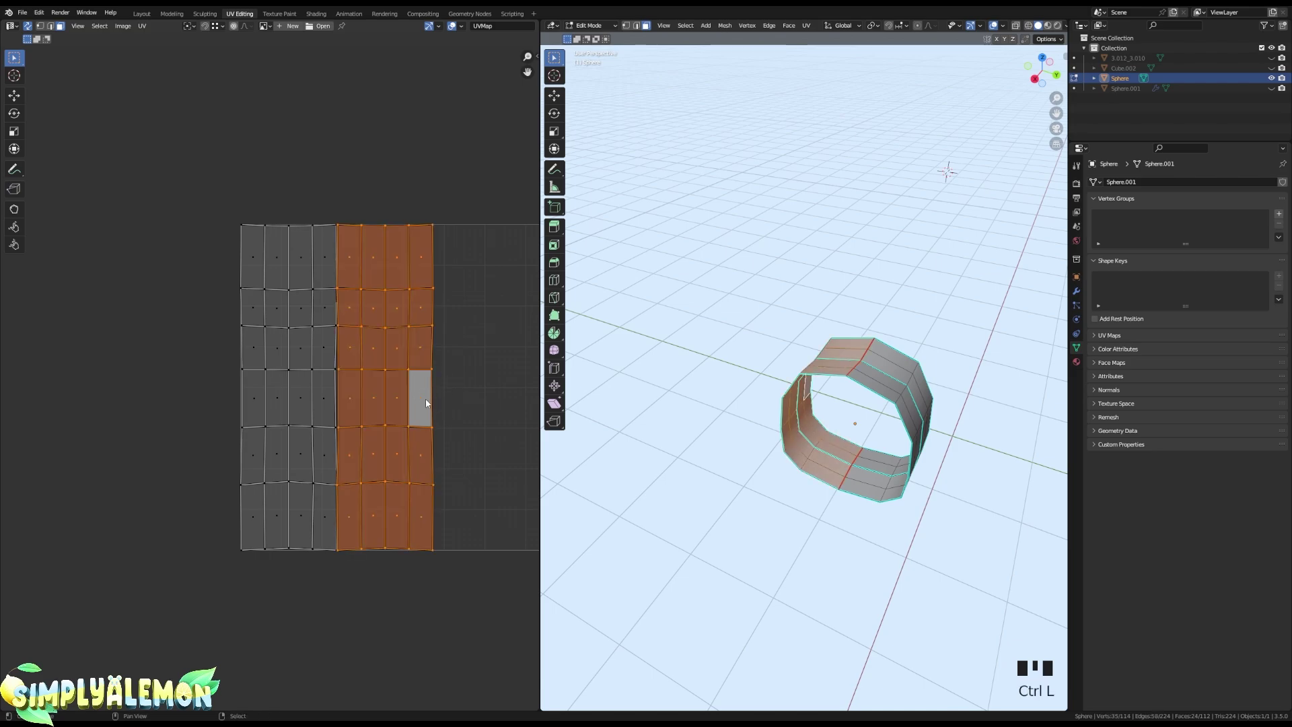
key("shift+h")
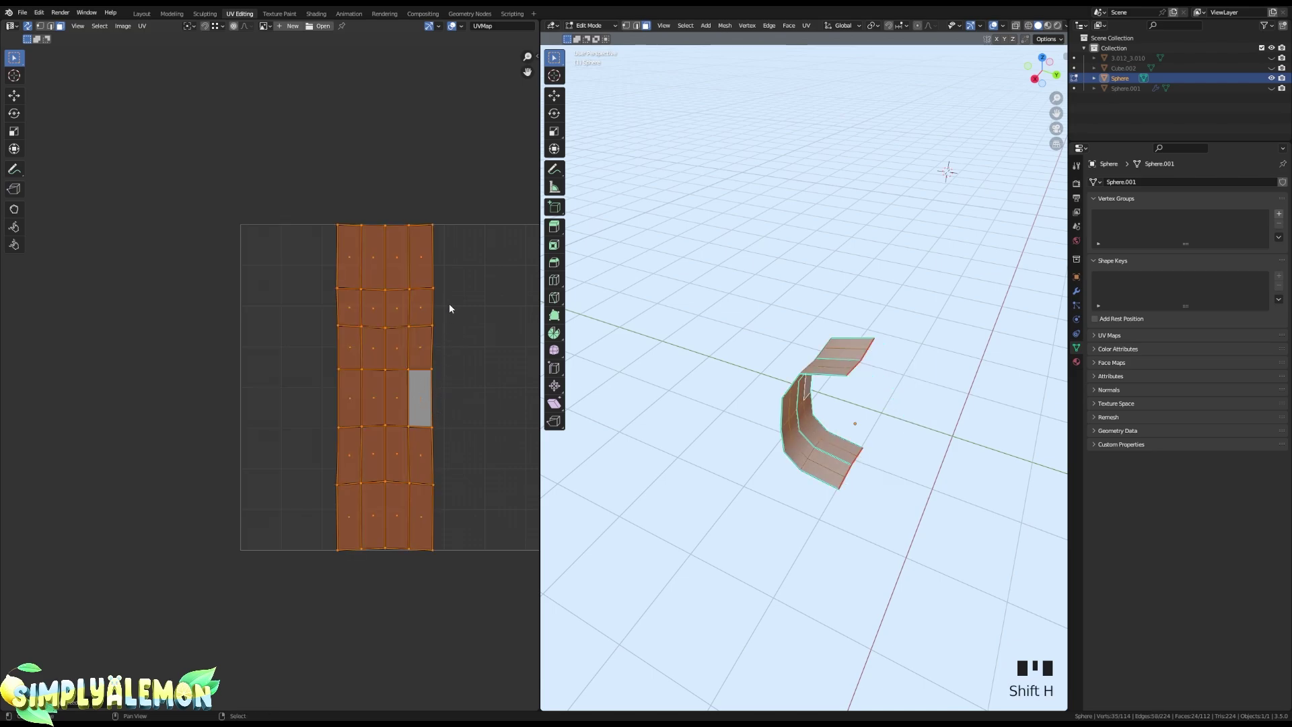
- Straighten the lengthwise edge loops of the isolated band strip's UVs one by one with Align Auto
middle_click_drag(440, 426, 396, 442)
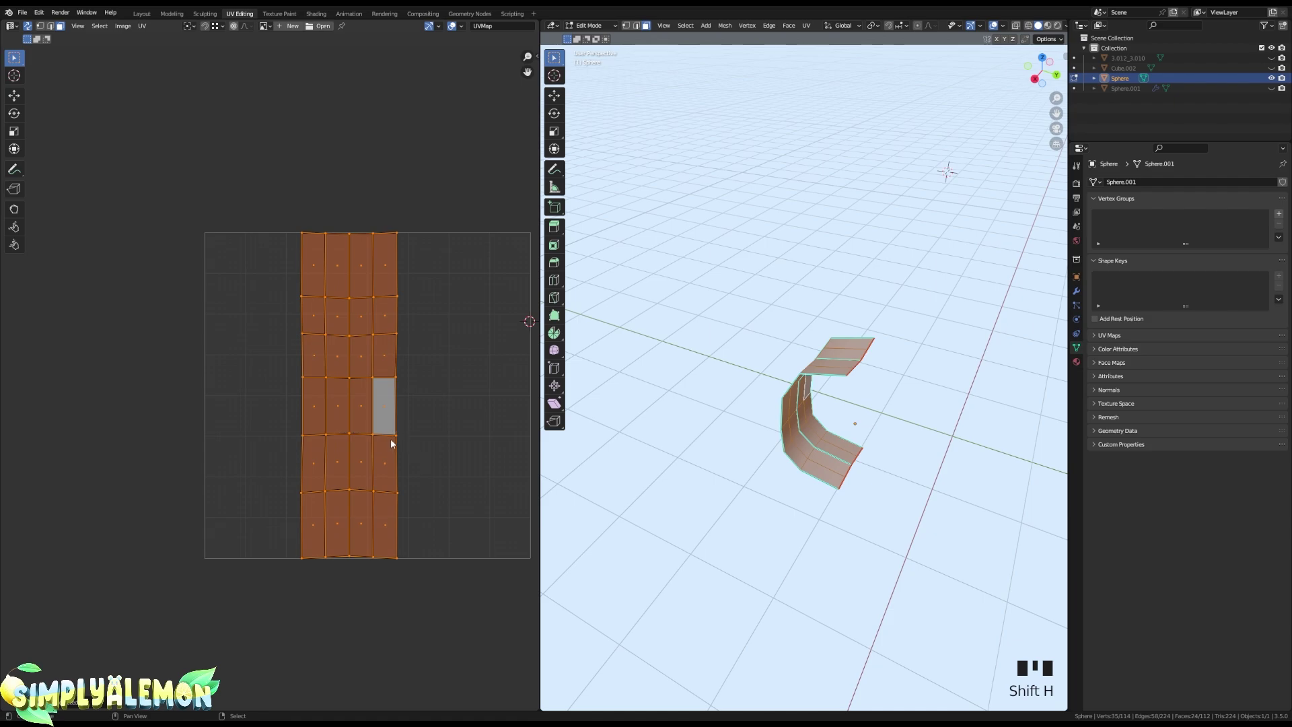
right_click(398, 450, "alt")
key("1")
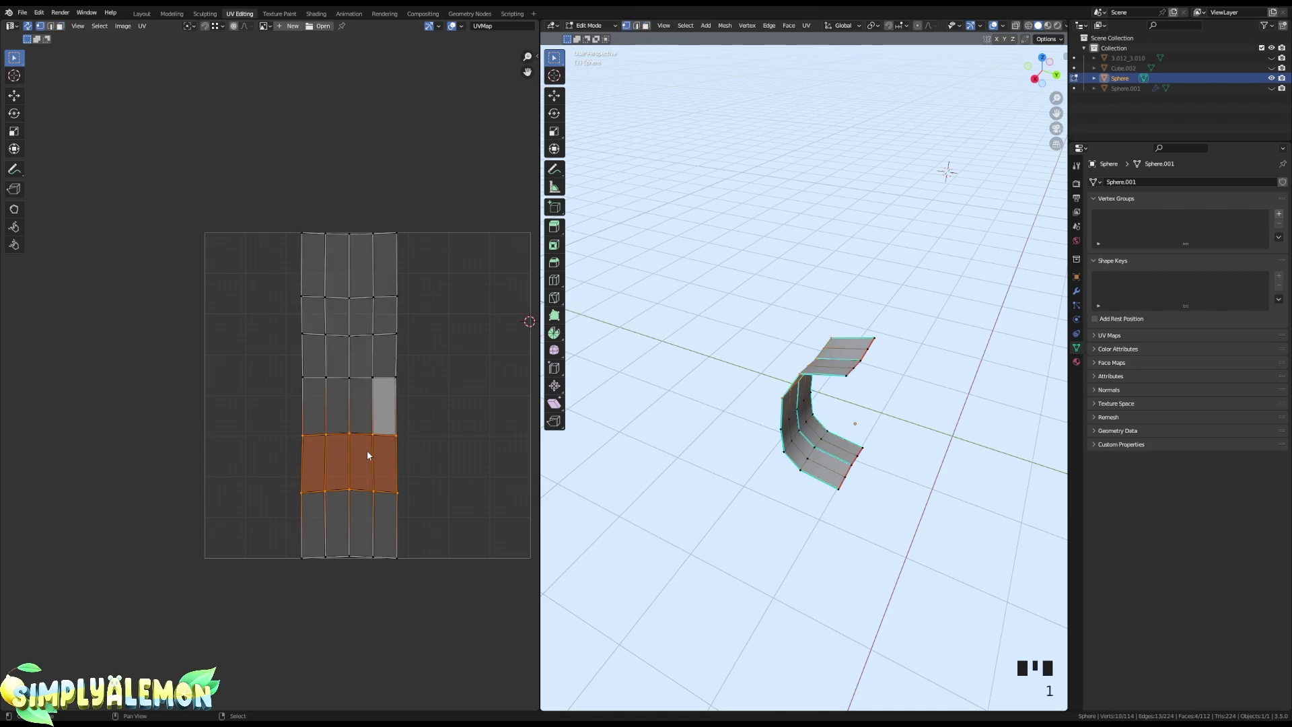
right_click(402, 471, "alt")
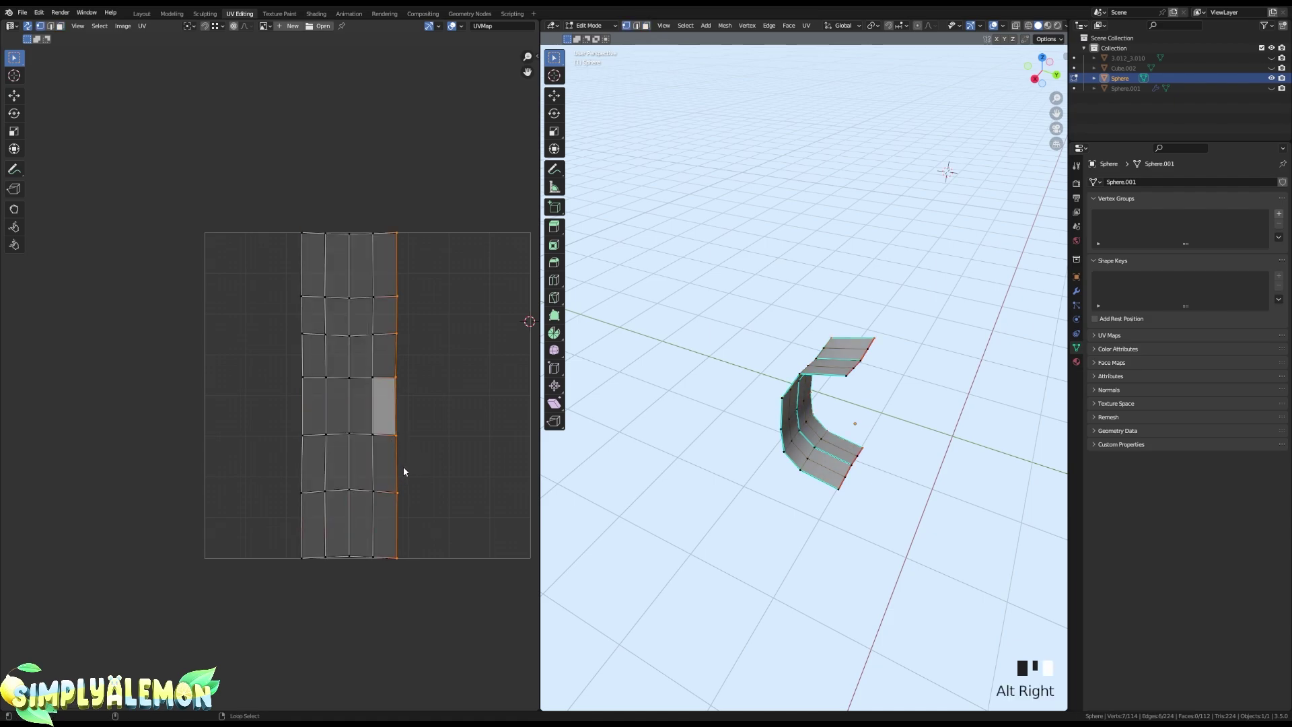
right_click(398, 462)
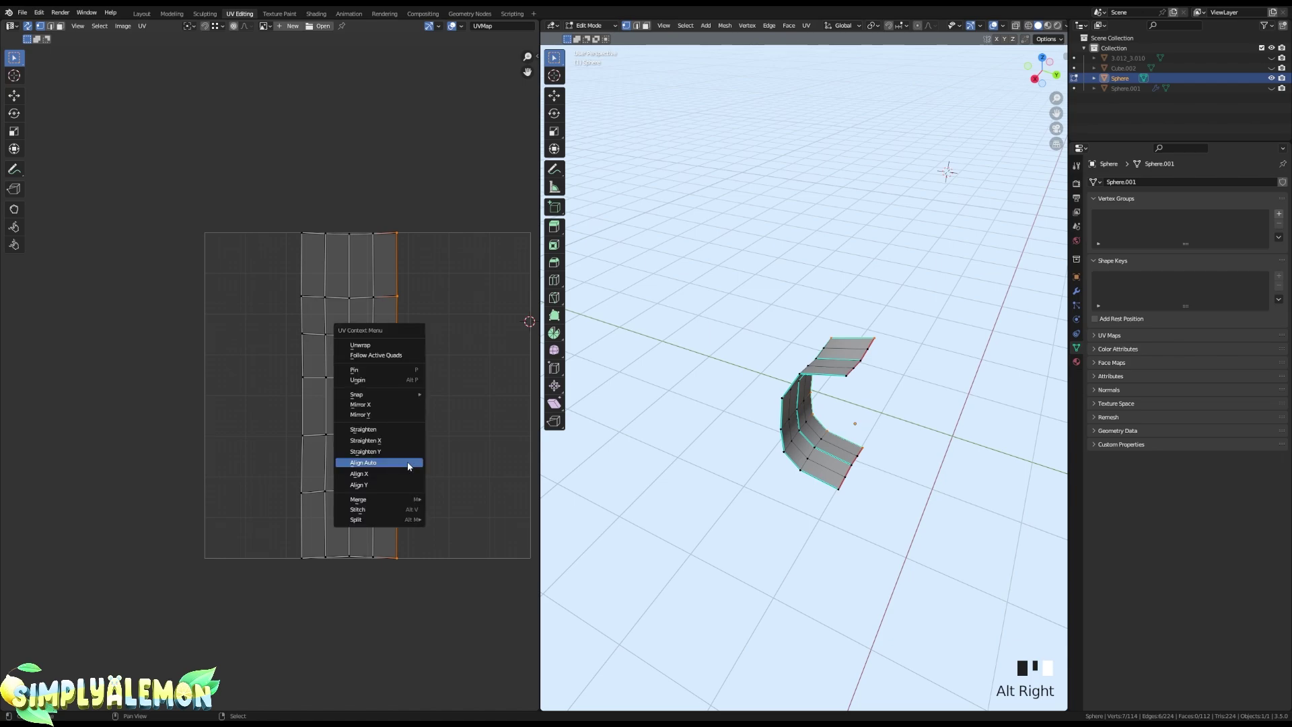
left_click(407, 462)
right_click(371, 460, "alt")
key("w")
left_click(372, 461)
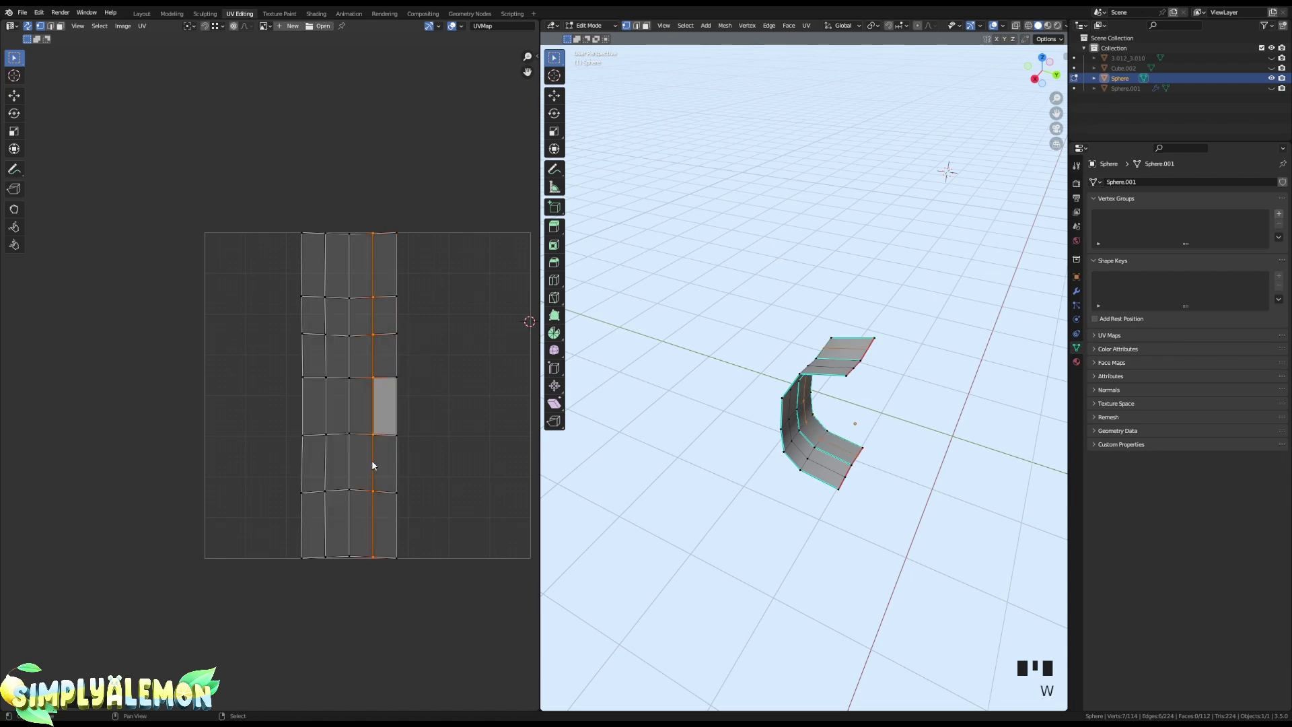
right_click(348, 464, "alt")
right_click(336, 465)
right_click(290, 471, "alt")
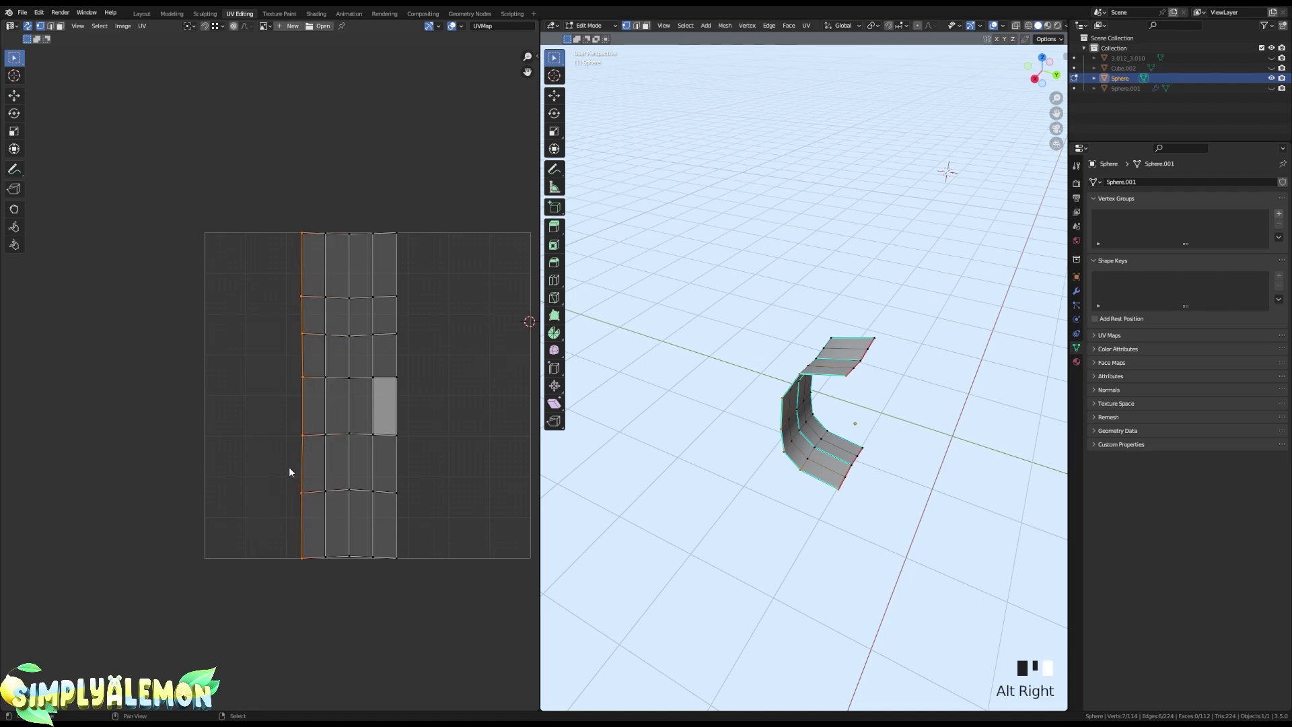
- Straighten each crosswise edge loop of the same UV strip with Align Auto, from the lower end to the upper end
right_click(342, 569, "alt")
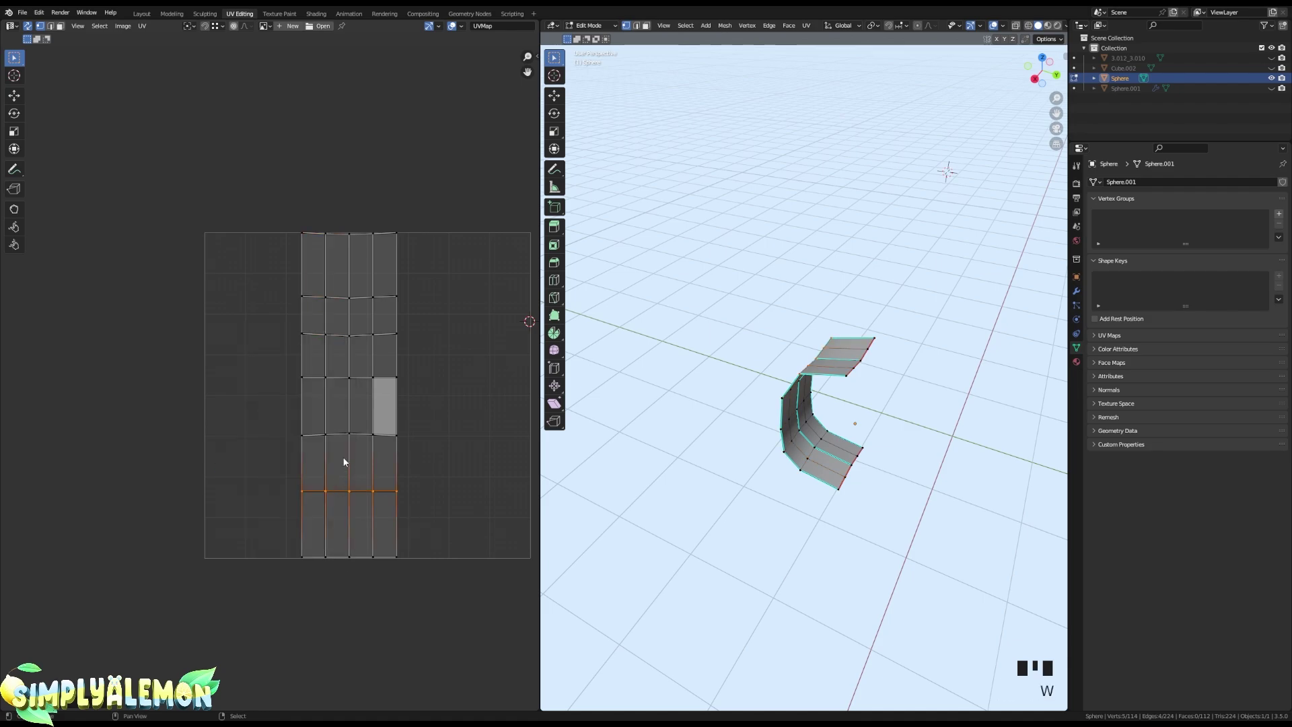
right_click(347, 431, "alt")
right_click(342, 378, "alt")
right_click(337, 332, "alt")
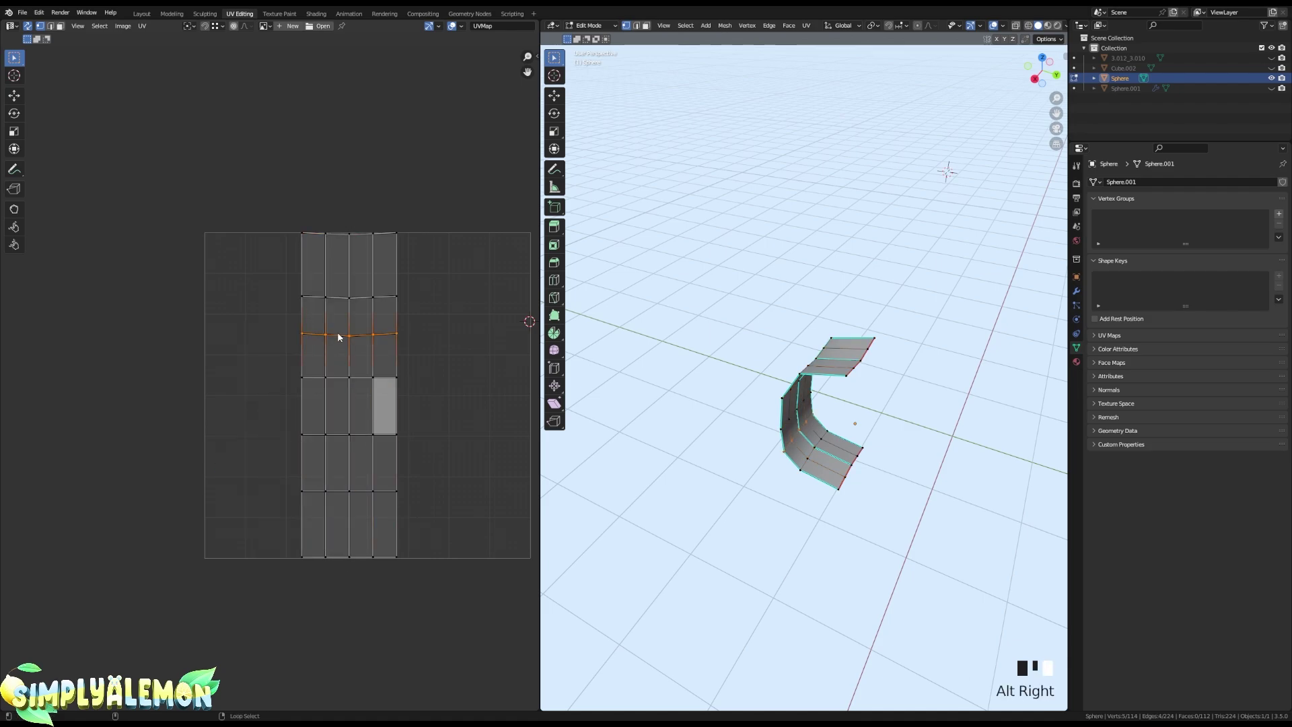
right_click(336, 293, "alt")
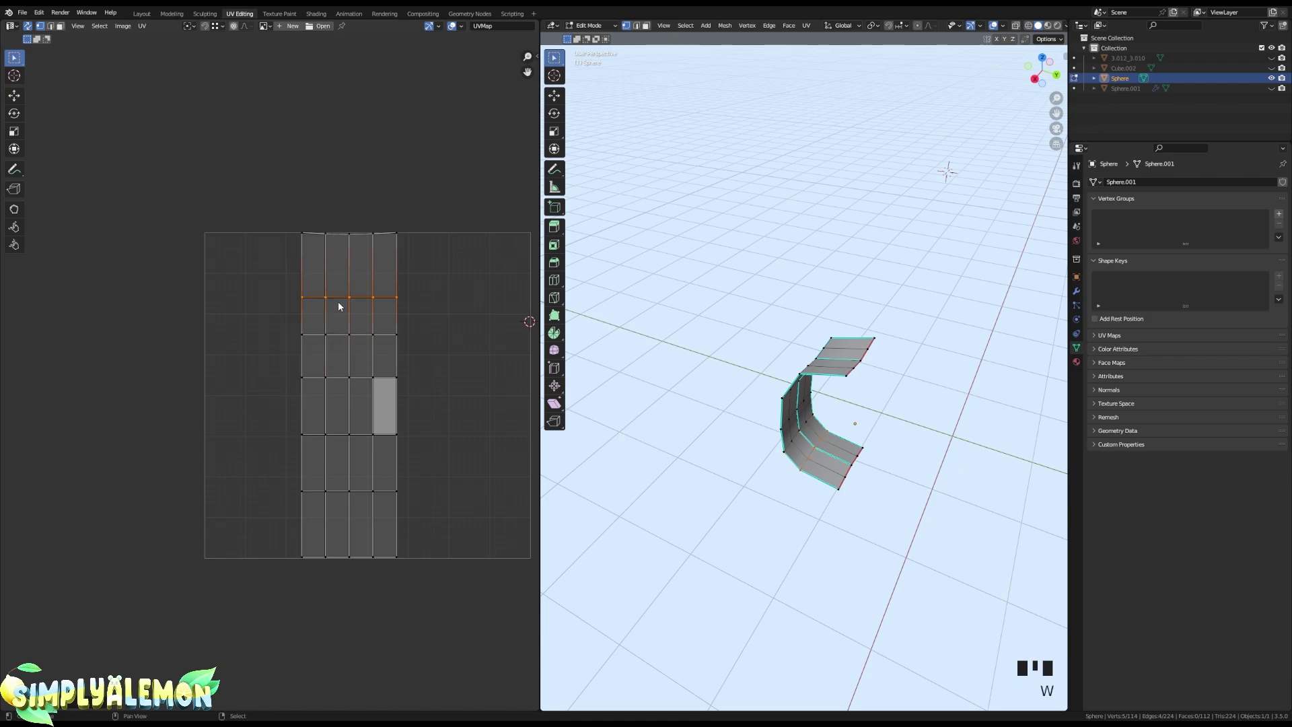
right_click(335, 237, "alt")
- Reveal the whole band, select the UV faces of its other, still unstraightened half and hide all other faces
key("alt+h")
key("3")
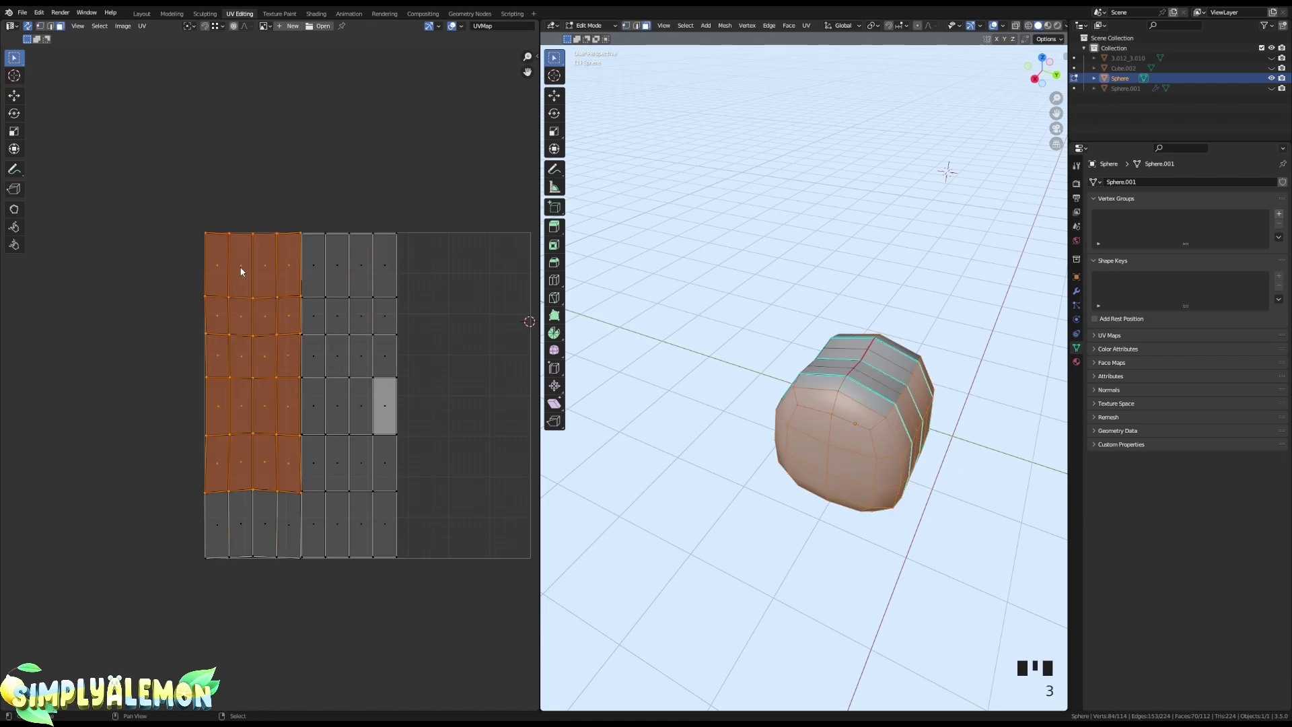
right_click(241, 270)
left_click_drag(174, 193, 302, 588)
key("shift+h")
middle_click_drag(312, 495, 408, 515)
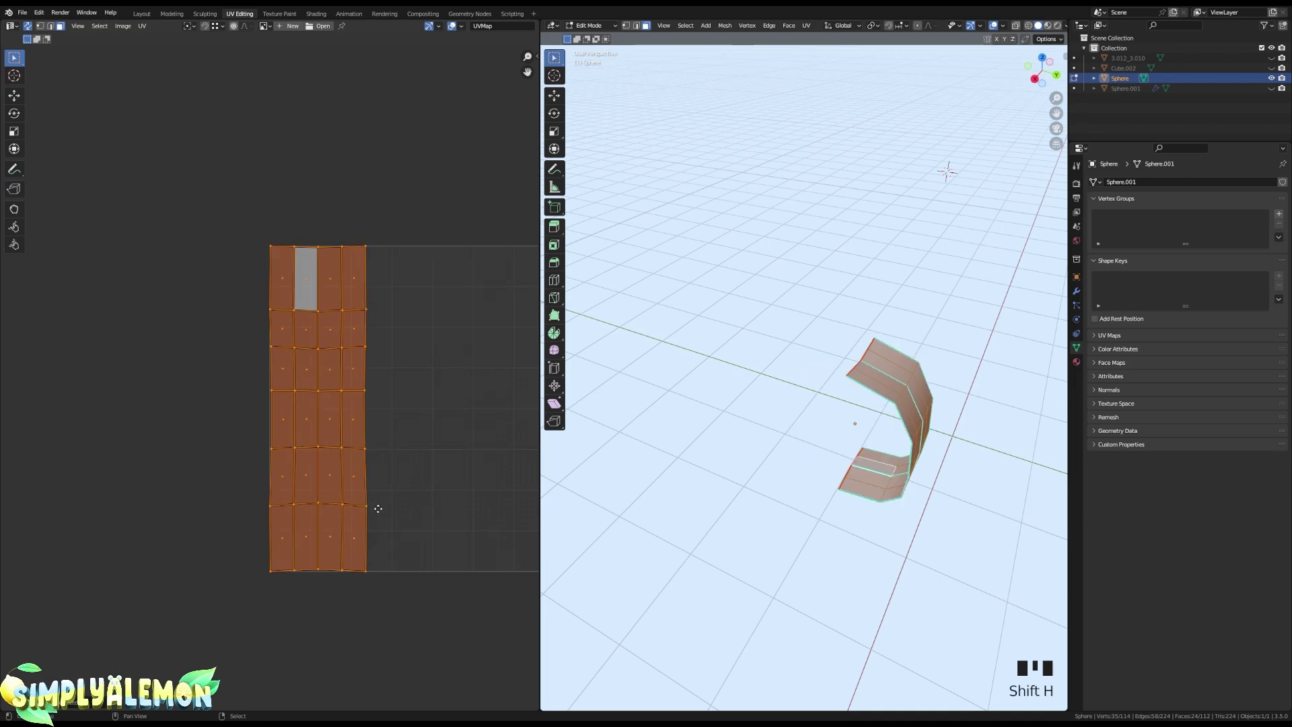
- Straighten the lengthwise edge loops of the second band half's UVs one by one with Align Auto
key("1")
right_click(401, 488, "alt")
key("w")
left_click(401, 487)
right_click(375, 487, "alt")
key("w")
left_click(376, 487)
right_click(352, 480, "alt")
key("w")
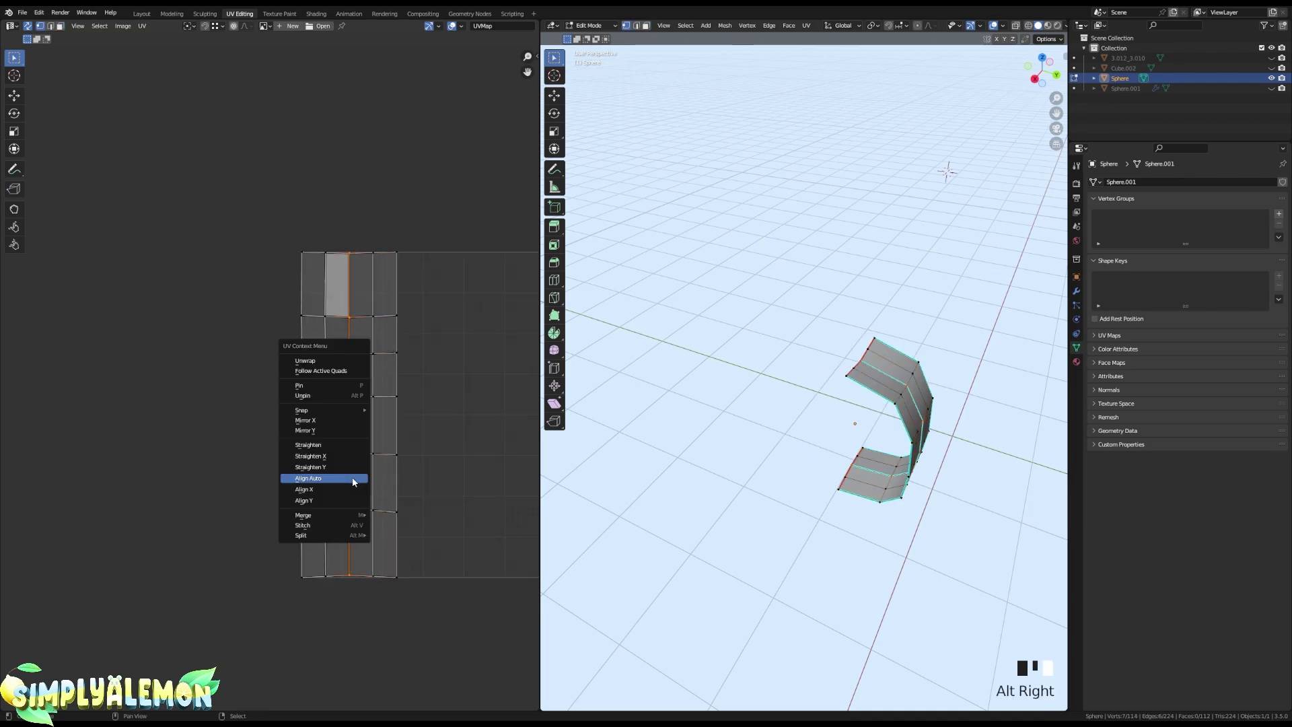
left_click(353, 480)
right_click(332, 489, "alt")
key("w")
left_click(332, 489)
- Straighten each crosswise edge loop of the second band half's UVs with Align Auto, from the upper end to the lower end
right_click(296, 493, "alt")
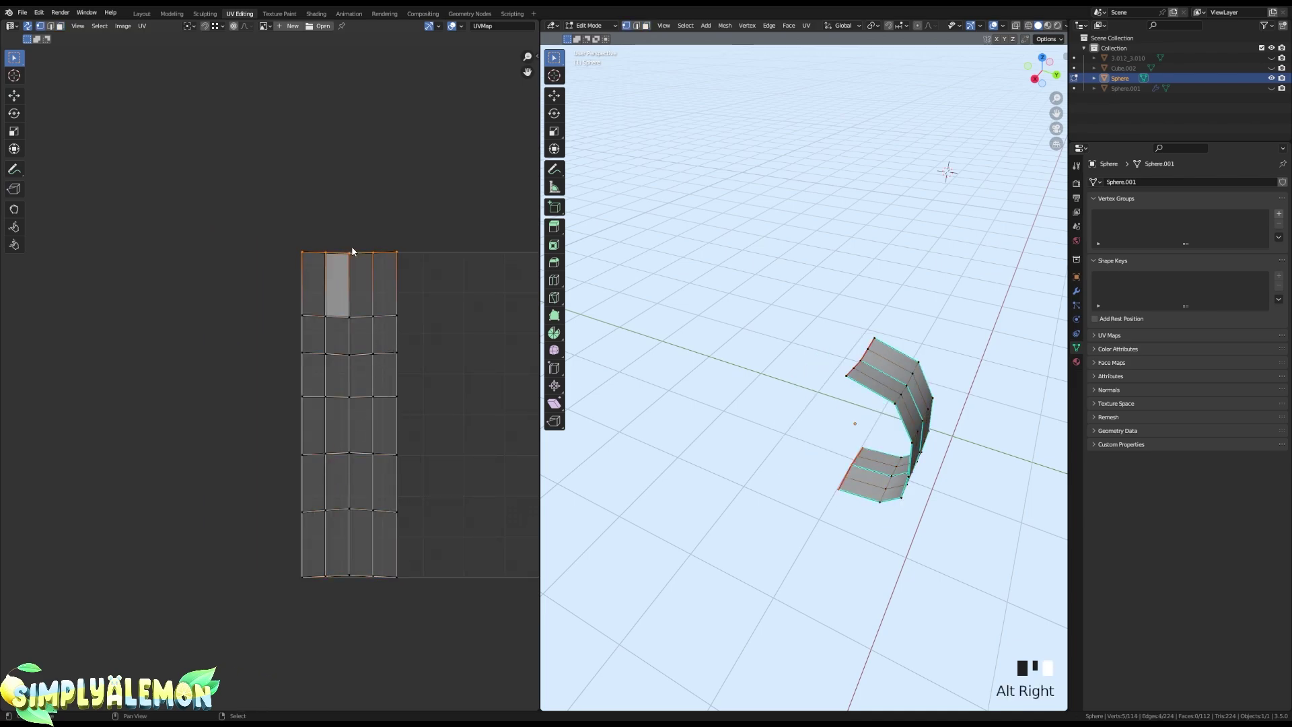
right_click(365, 348, "alt")
right_click(364, 353, "alt")
right_click(360, 397, "alt")
key("w")
left_click(358, 431)
right_click(358, 452, "alt")
key("w")
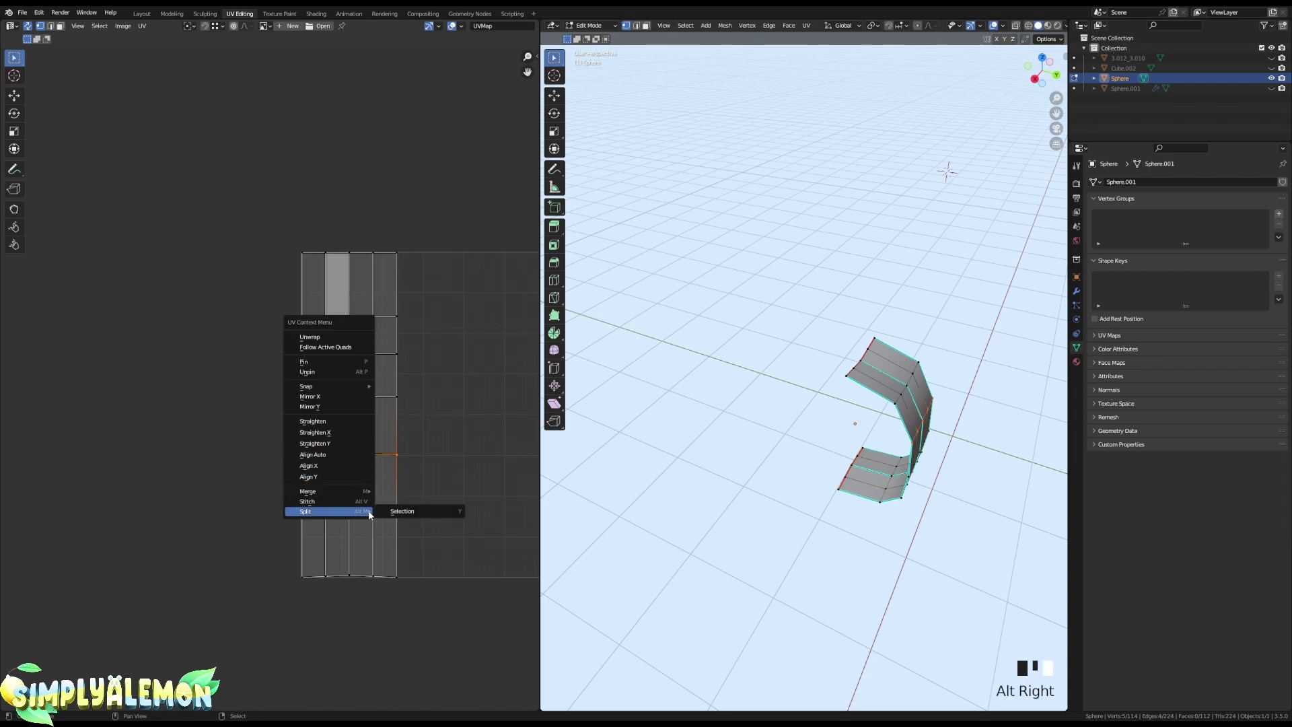
left_click(341, 457)
right_click(367, 509, "alt")
key("w")
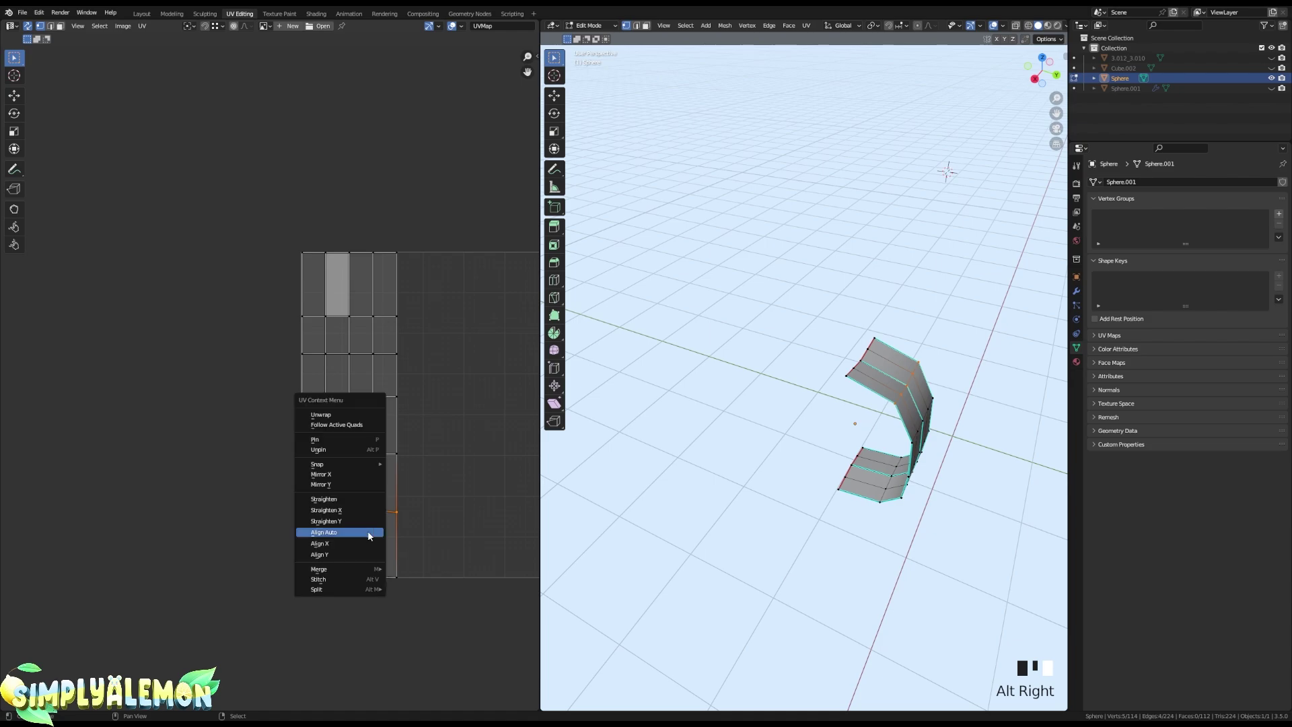
left_click(368, 535)
right_click(365, 576, "alt")
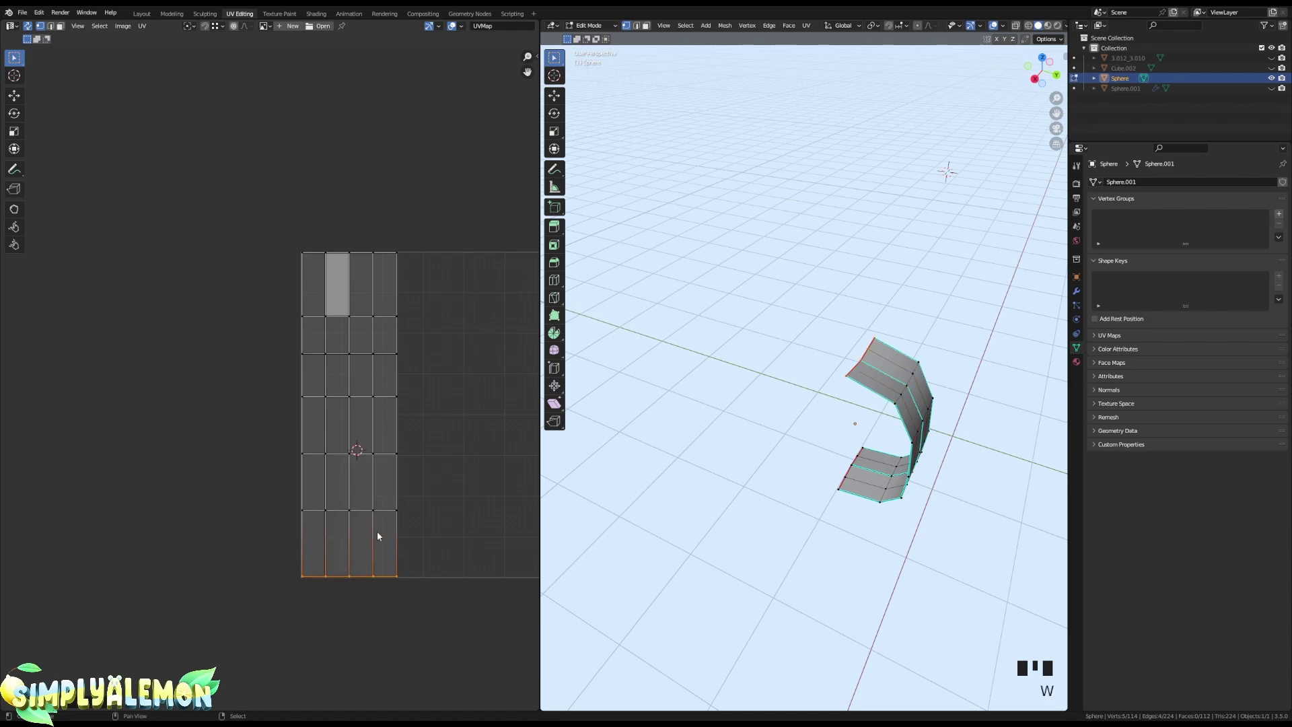
- Reveal all faces, select the complete band UV island and move it out of the UV square, beyond the round island
scroll(404, 498, "down", 1)
key("alt+h")
scroll(415, 452, "down", 3)
key("3")
right_click(421, 326)
left_click_drag(230, 281, 427, 518)
middle_click_drag(427, 519, 307, 544)
key("g")
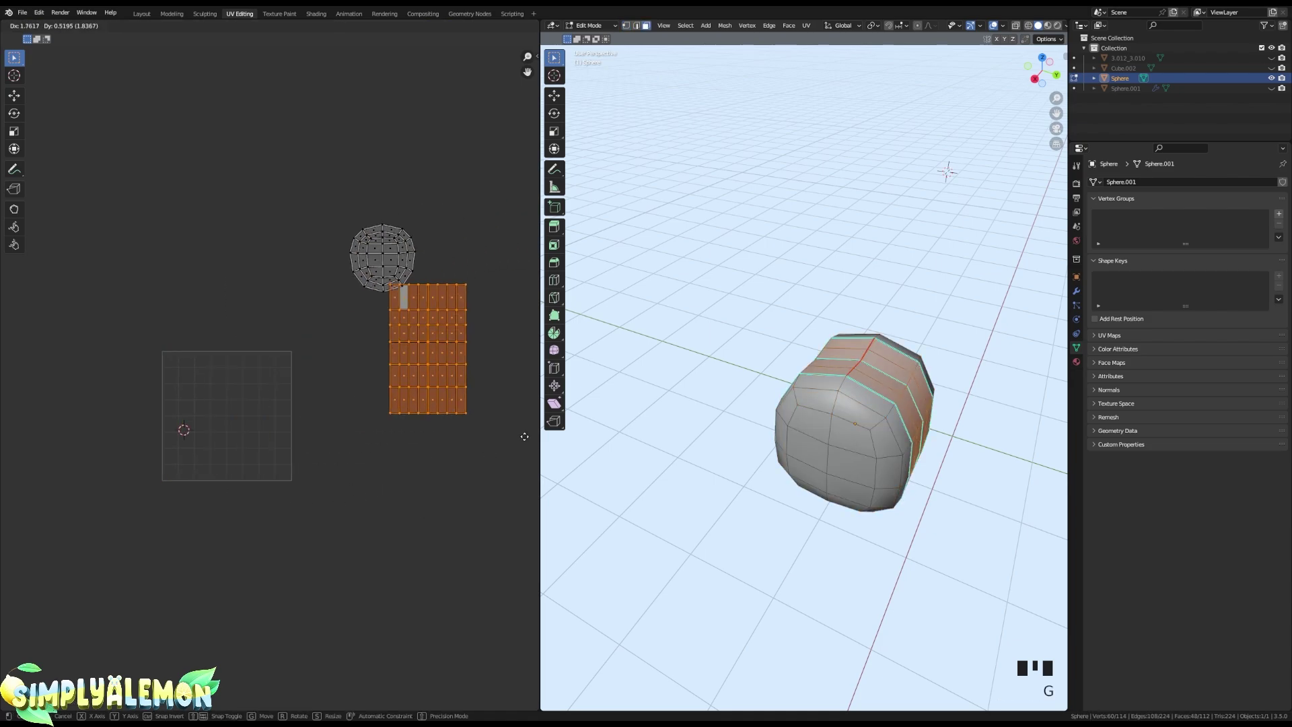
left_click(31, 353)
- Return to Object Mode and reveal all hidden bow objects
middle_click_drag(844, 401, 758, 346)
key("Tab")
scroll(789, 384, "down", 2)
key("alt+h")
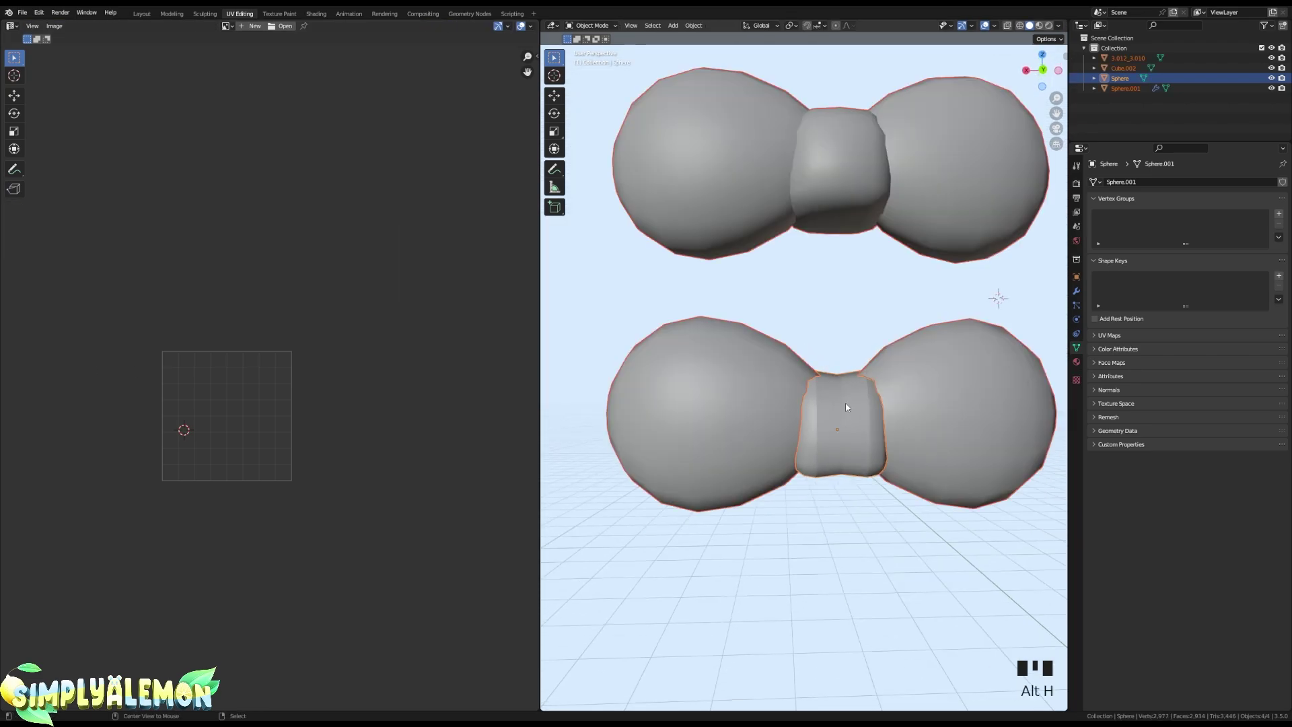
- Select the lobes of the lower bow and apply their Mirror modifier
right_click(902, 401)
right_click(903, 401)
middle_click_drag(903, 400, 617, 295)
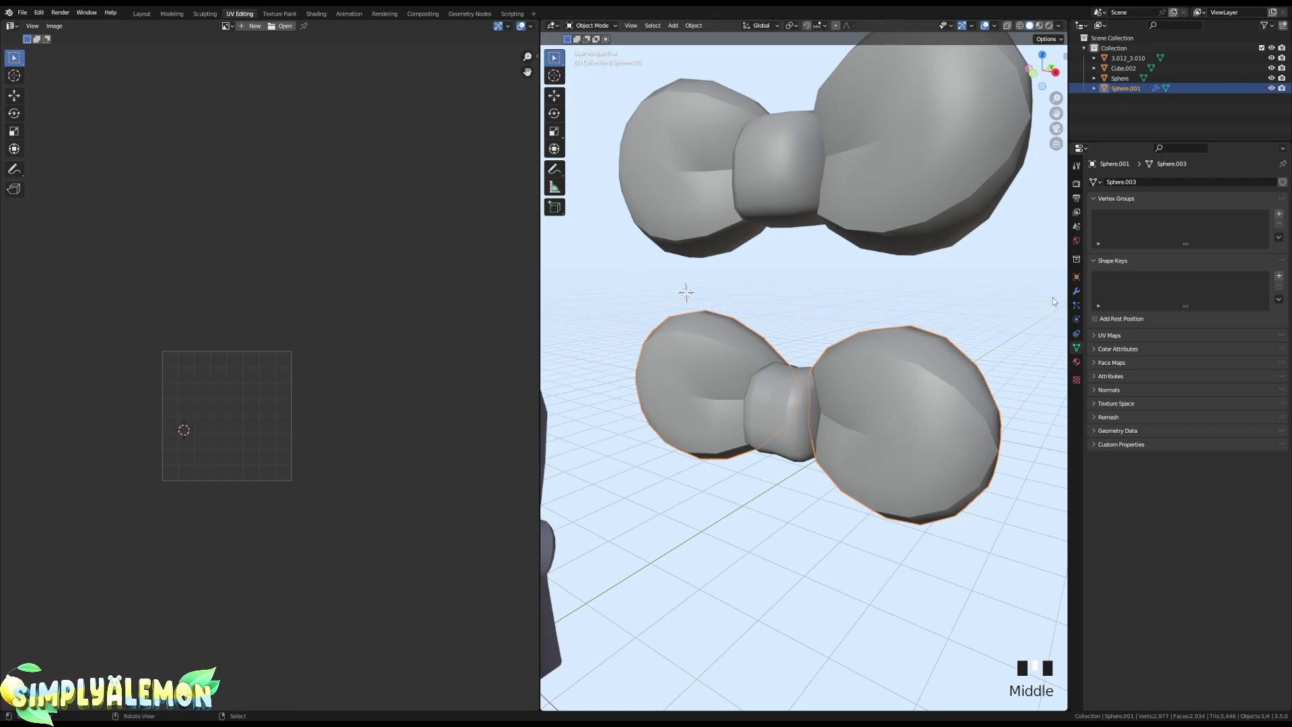
left_click(1077, 291)
left_click(1258, 199)
left_click(1228, 210)
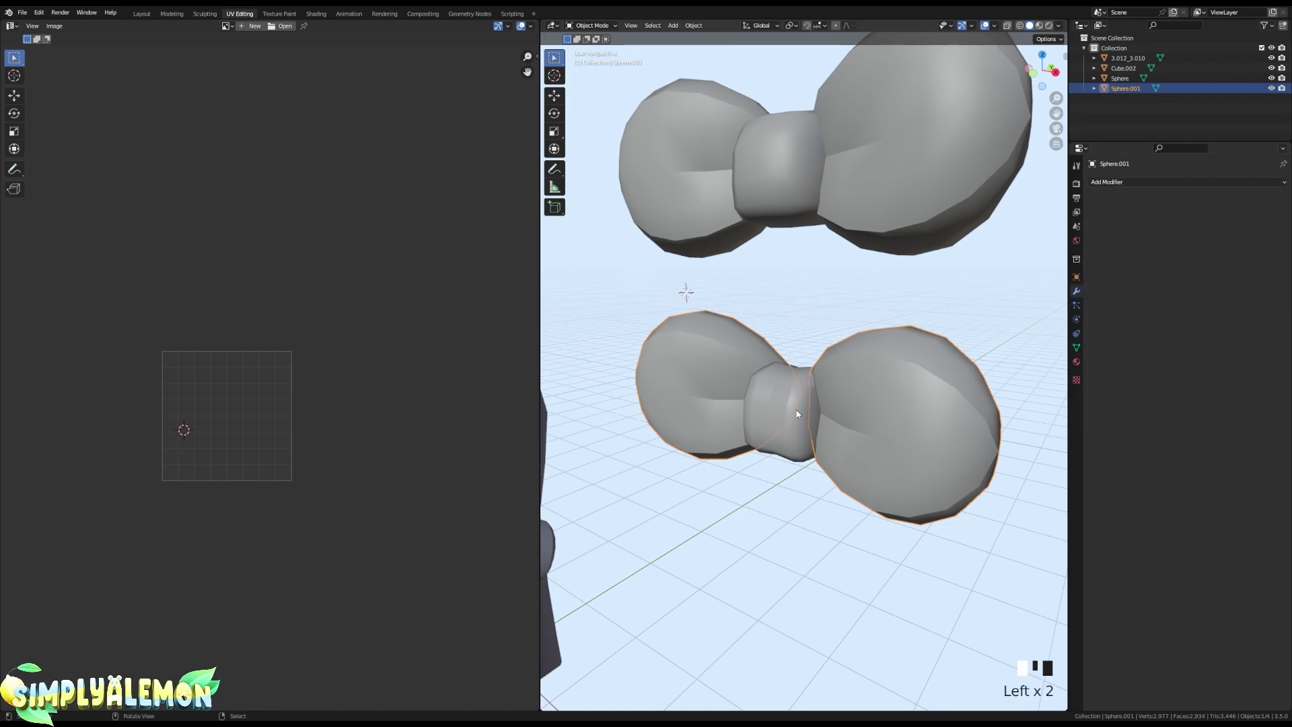
- Join the lower bow's lobes with its knot into one object
right_click(791, 411, "shift")
key("ctrl+j")
middle_click_drag(755, 394, 732, 412)
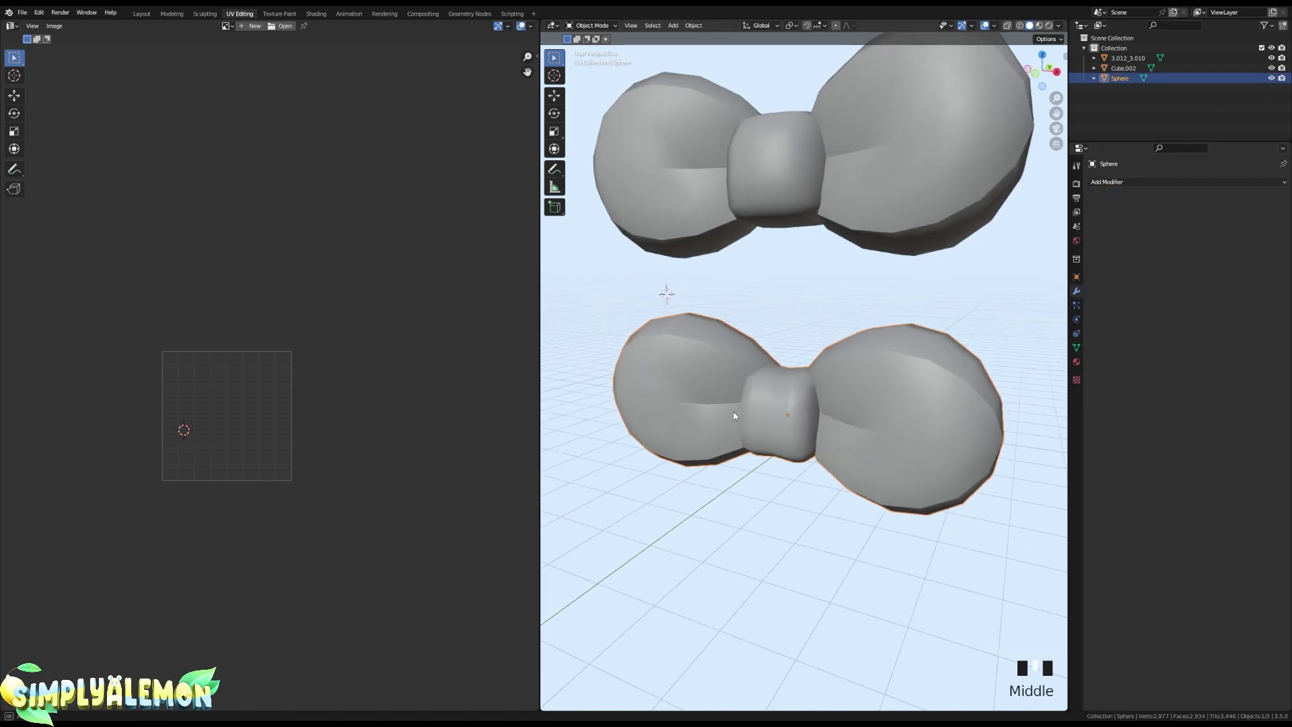
- Enter Edit Mode on the joined bow and deselect all of its UV islands
key("Tab")
middle_click_drag(221, 465, 339, 467)
scroll(345, 458, "down", 2)
right_click(359, 449)
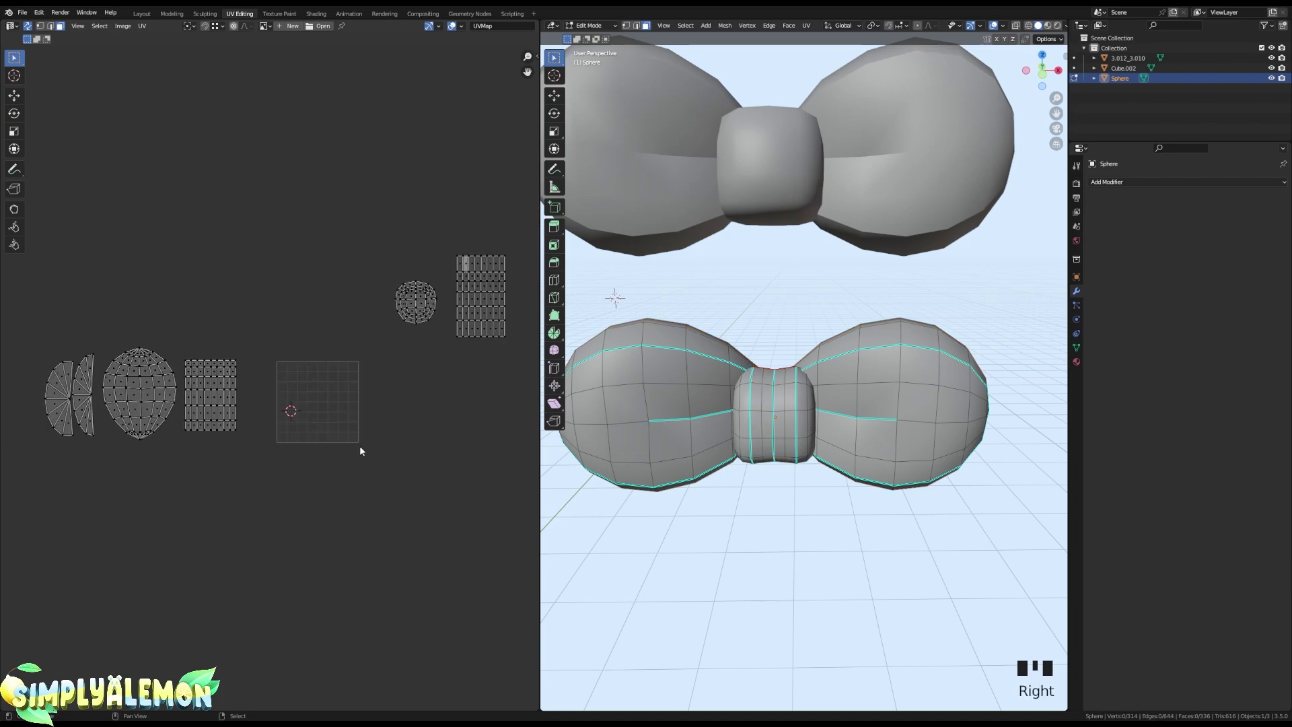
scroll(414, 392, "down", 1)
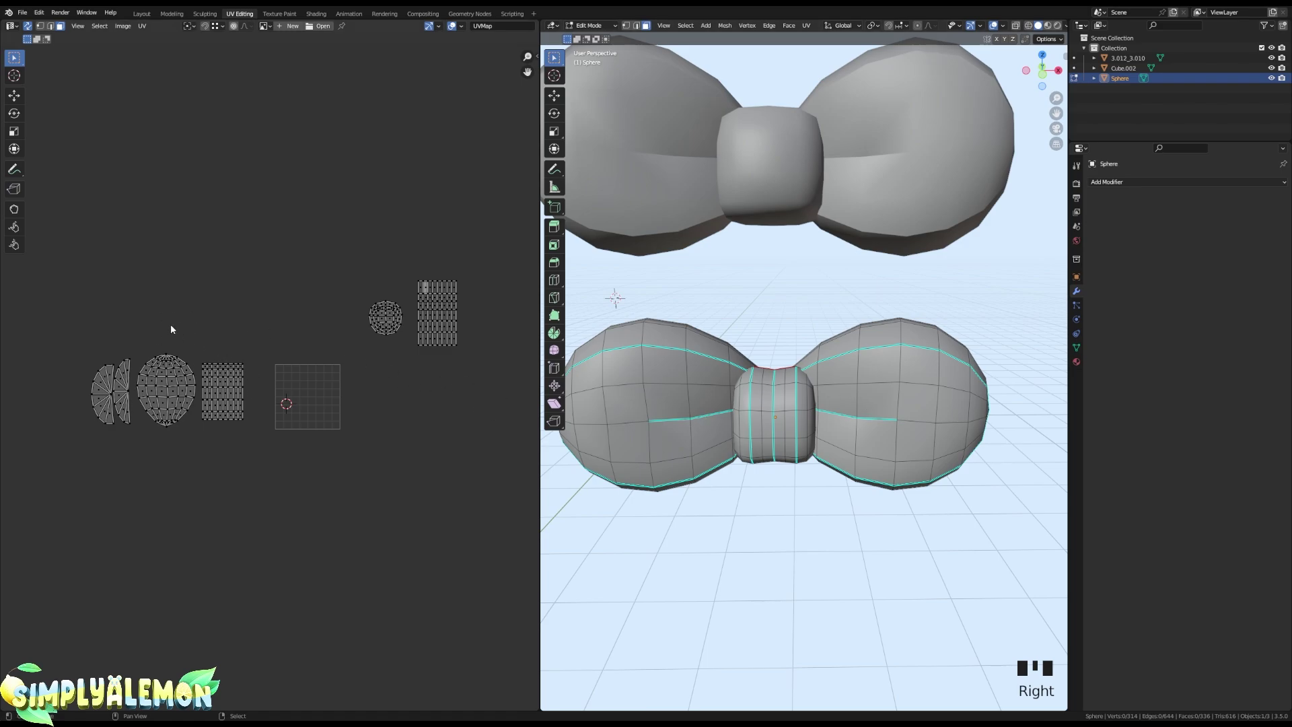
- Select the teardrop-shaped lobe UV island, rotate it 90 degrees and move it onto the UV square
left_click_drag(154, 358, 186, 404)
key("ctrl+l")
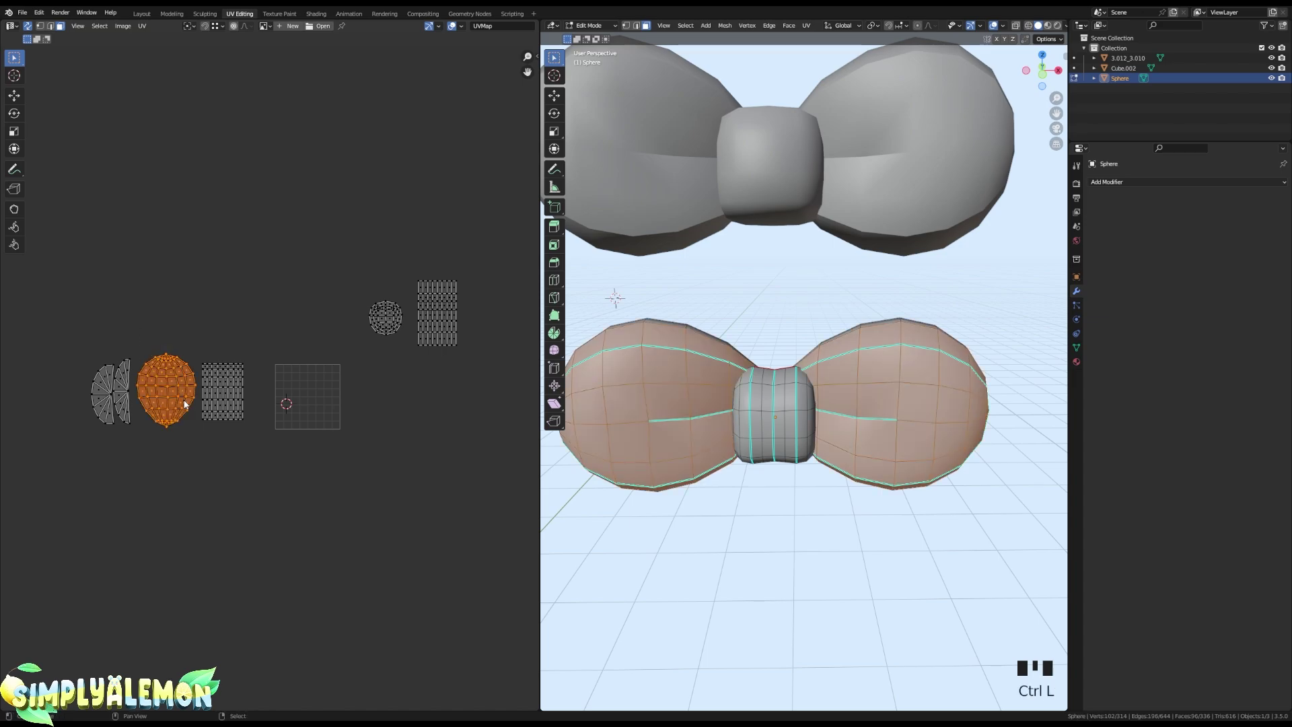
key("grave")
left_click(763, 337)
scroll(97, 365, "up", 2)
middle_click_drag(96, 366, 226, 354)
key("r")
middle_click_drag(364, 385, 173, 381)
right_click(260, 367)
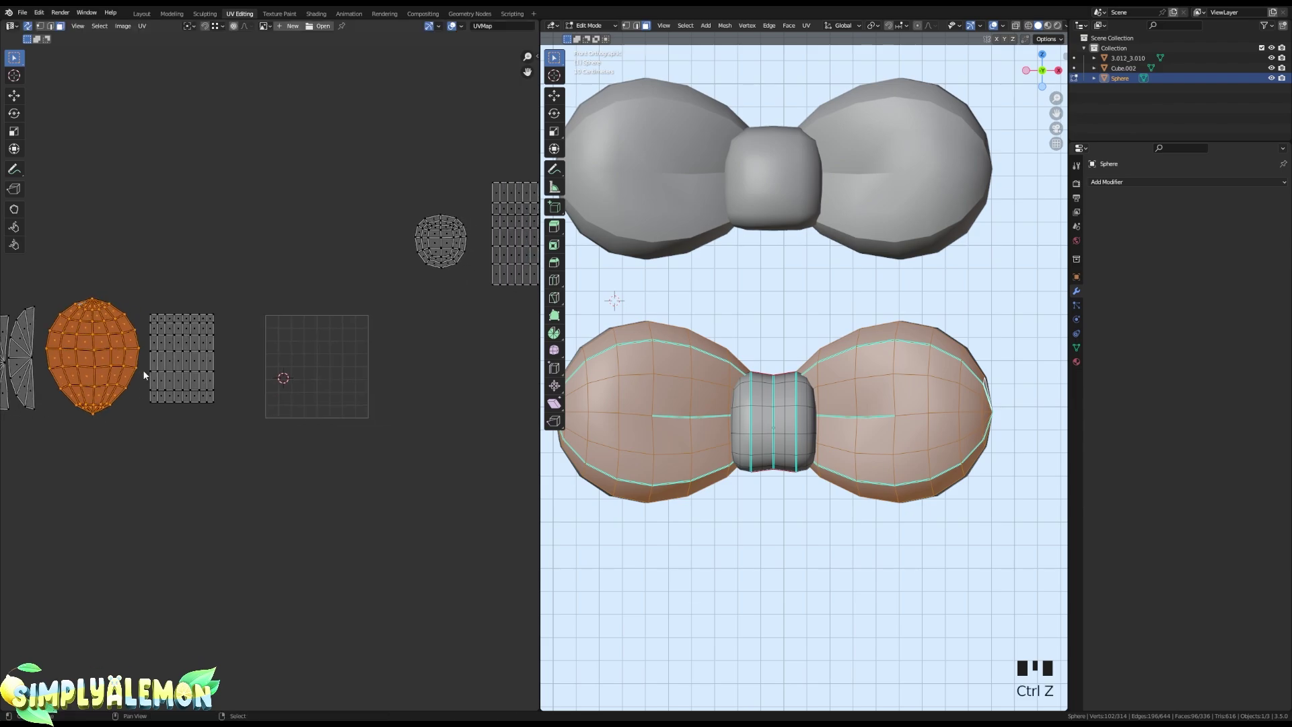
type("r90")
key("Return")
key("g")
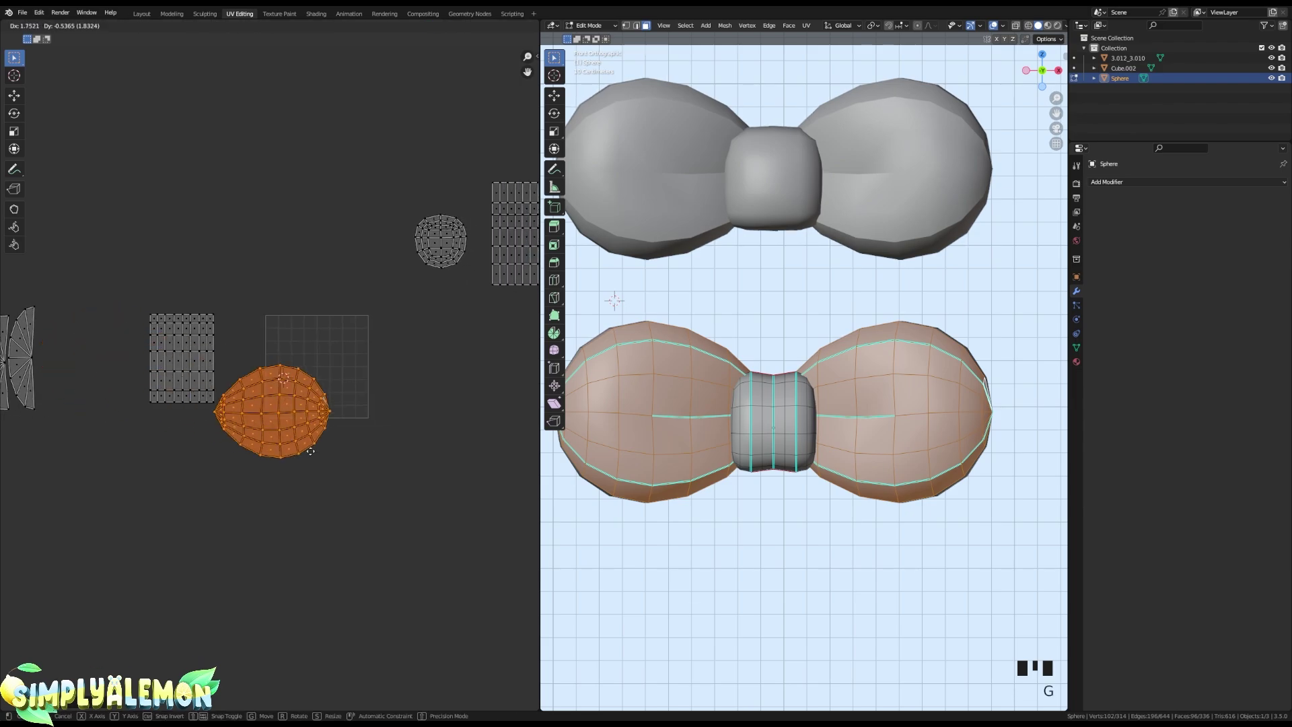
left_click(402, 415)
- Scale the teardrop-shaped lobe island down and fit it into the lower-right corner of the UV square
scroll(438, 446, "up", 4)
middle_click_drag(438, 447, 288, 420)
key("s")
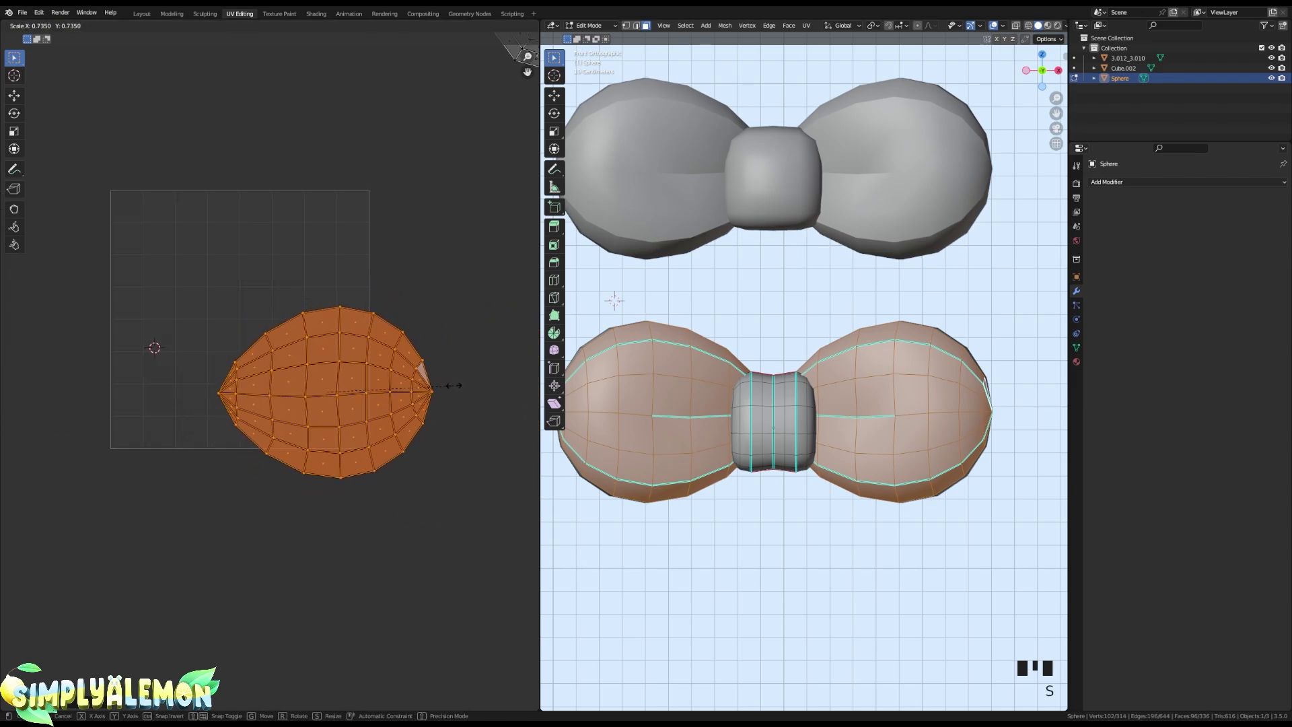
left_click(406, 395)
key("g")
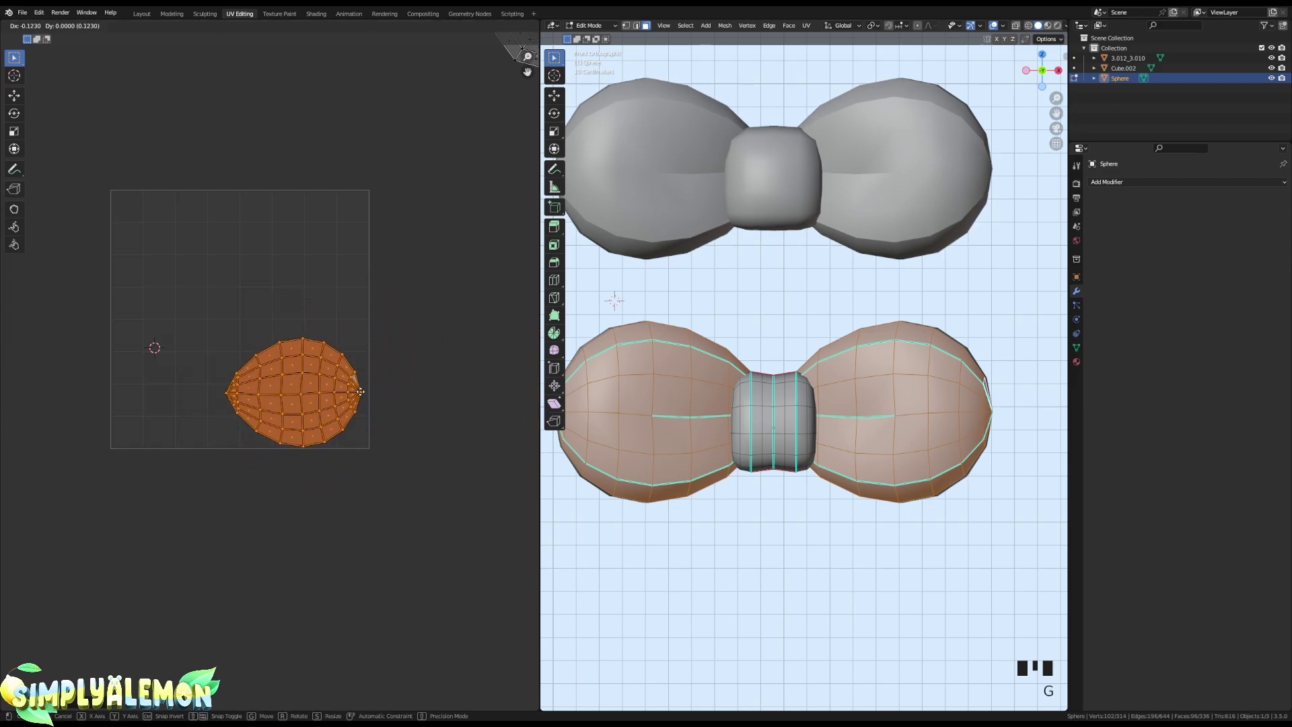
left_click(405, 395)
key("s")
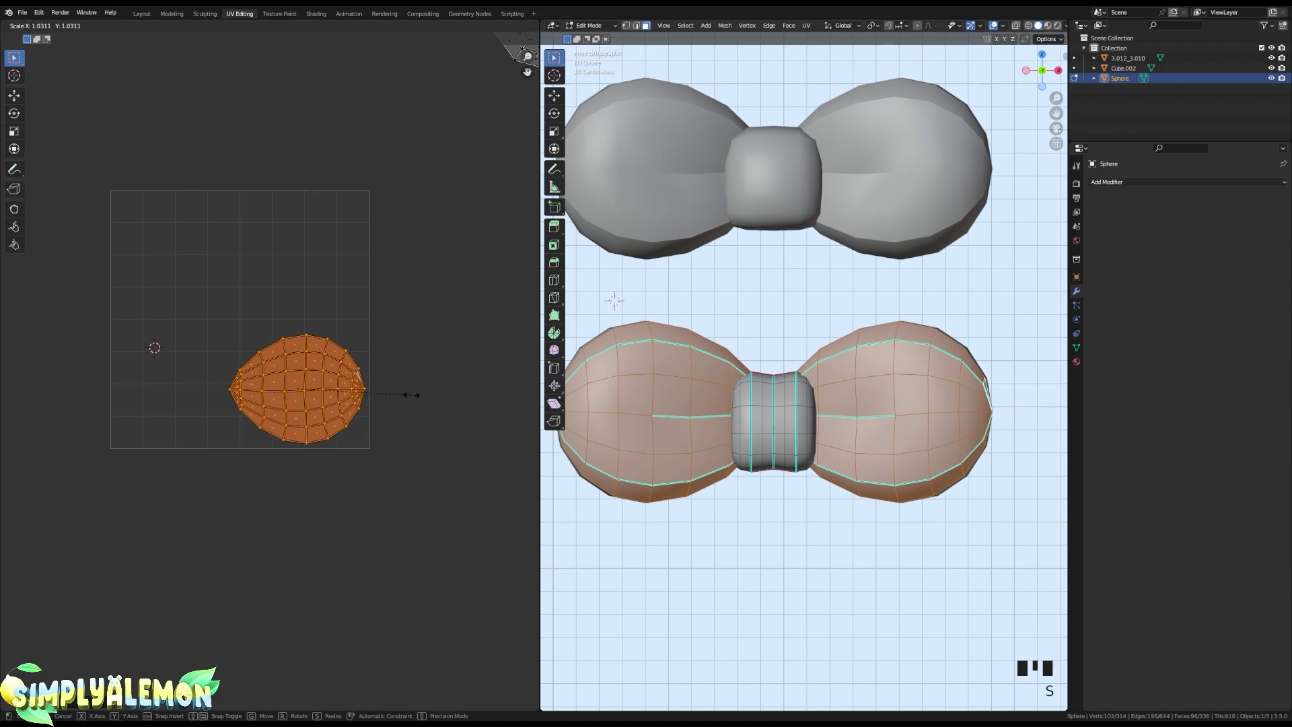
left_click(413, 394)
key("g")
left_click(417, 394)
- Move the rectangular lobe UV island into the UV square and scale it down above the teardrop-shaped island
scroll(418, 394, "down", 4)
right_click(421, 390)
scroll(421, 390, "down", 3)
middle_click_drag(238, 395, 336, 415)
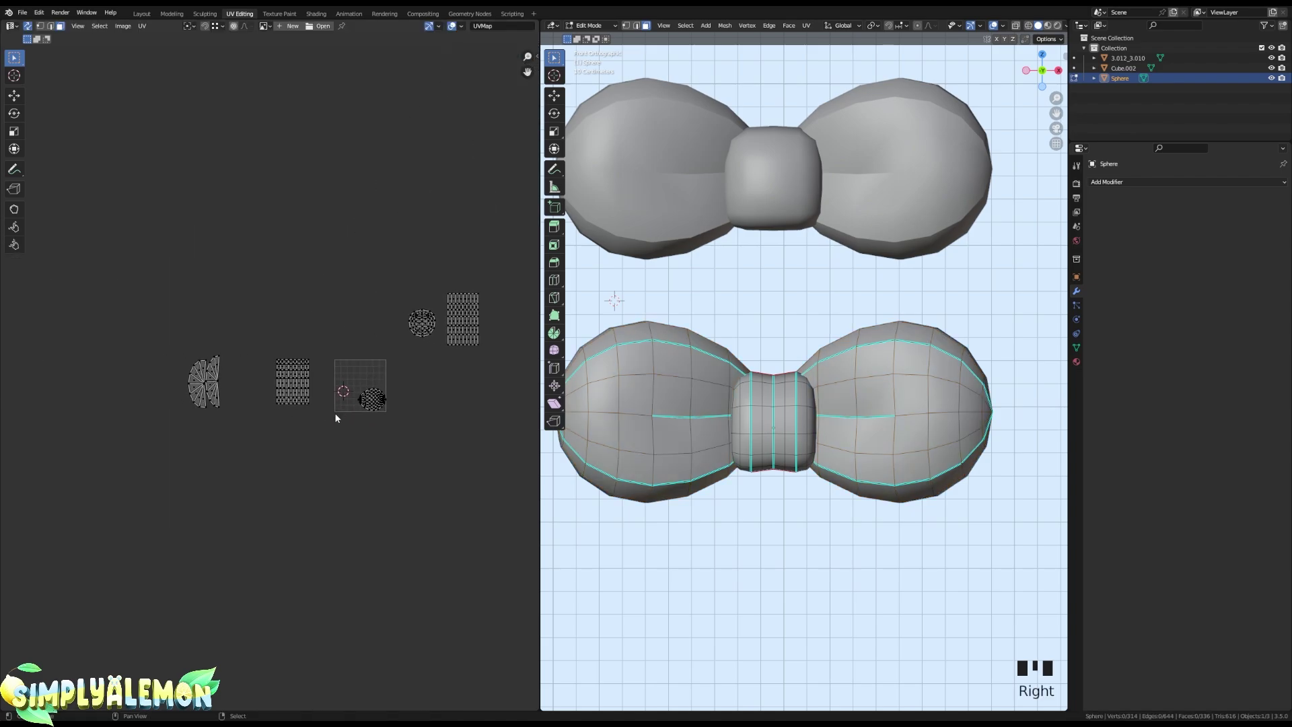
left_click_drag(267, 340, 337, 426)
middle_click_drag(622, 440, 724, 475)
scroll(355, 424, "up", 4)
middle_click_drag(365, 421, 196, 433)
key("g")
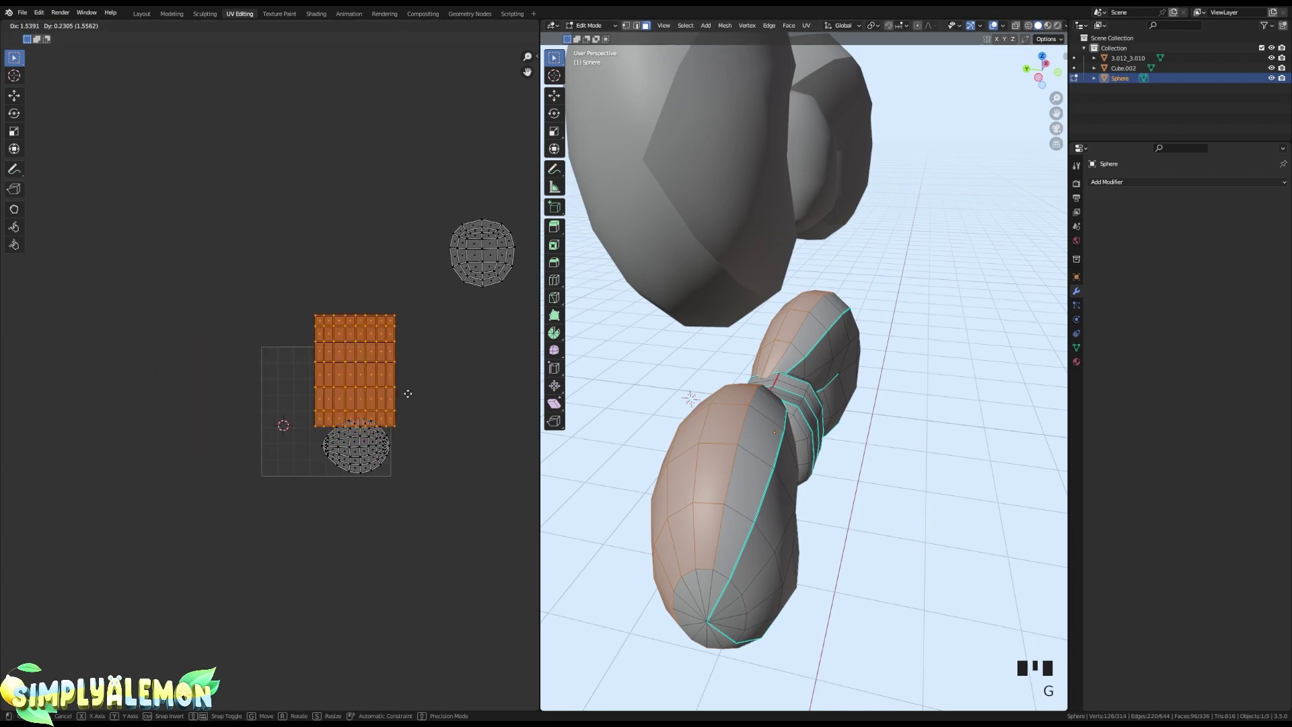
left_click(406, 395)
scroll(476, 425, "up", 3)
middle_click_drag(478, 426, 457, 414)
key("s")
left_click(449, 378)
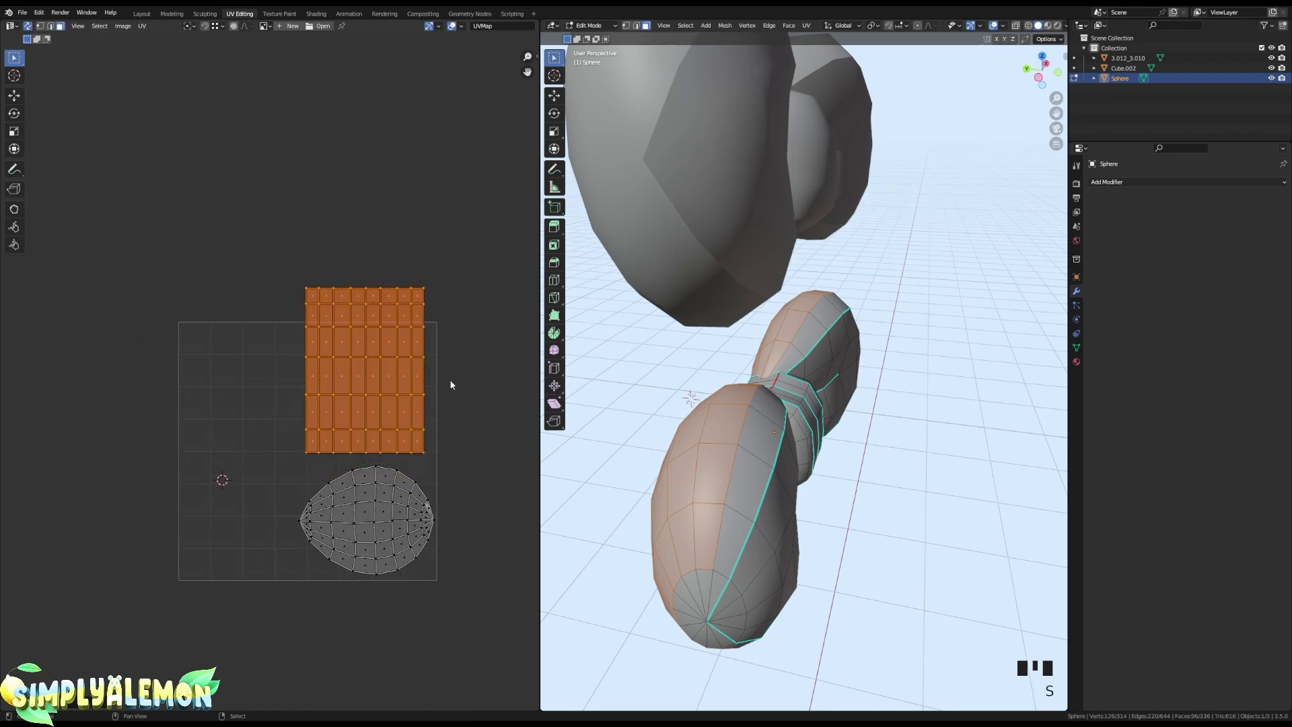
- Rotate the rectangular lobe island a quarter turn, then scale and fit it into the upper-left corner of the UV square
scroll(465, 398, "down", 8)
scroll(357, 397, "up", 3)
scroll(357, 401, "up", 2)
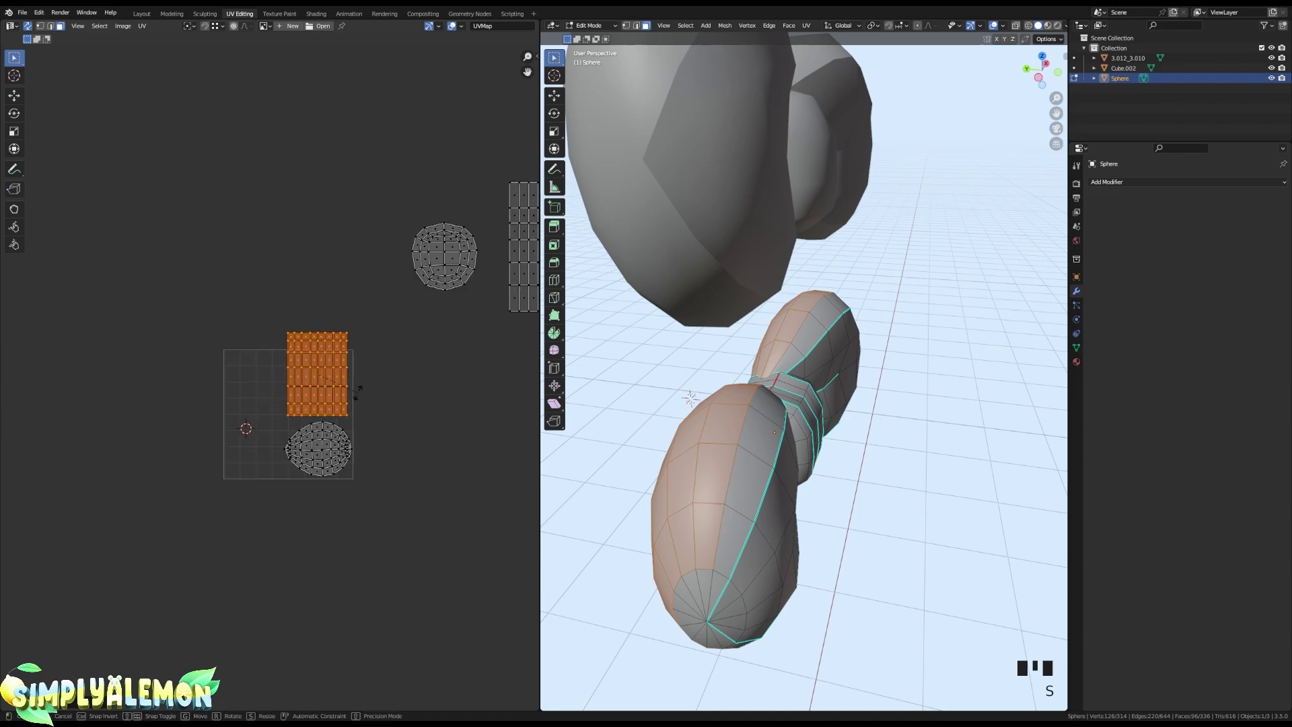
key("r")
left_click(368, 401)
scroll(368, 401, "up", 2)
key("g")
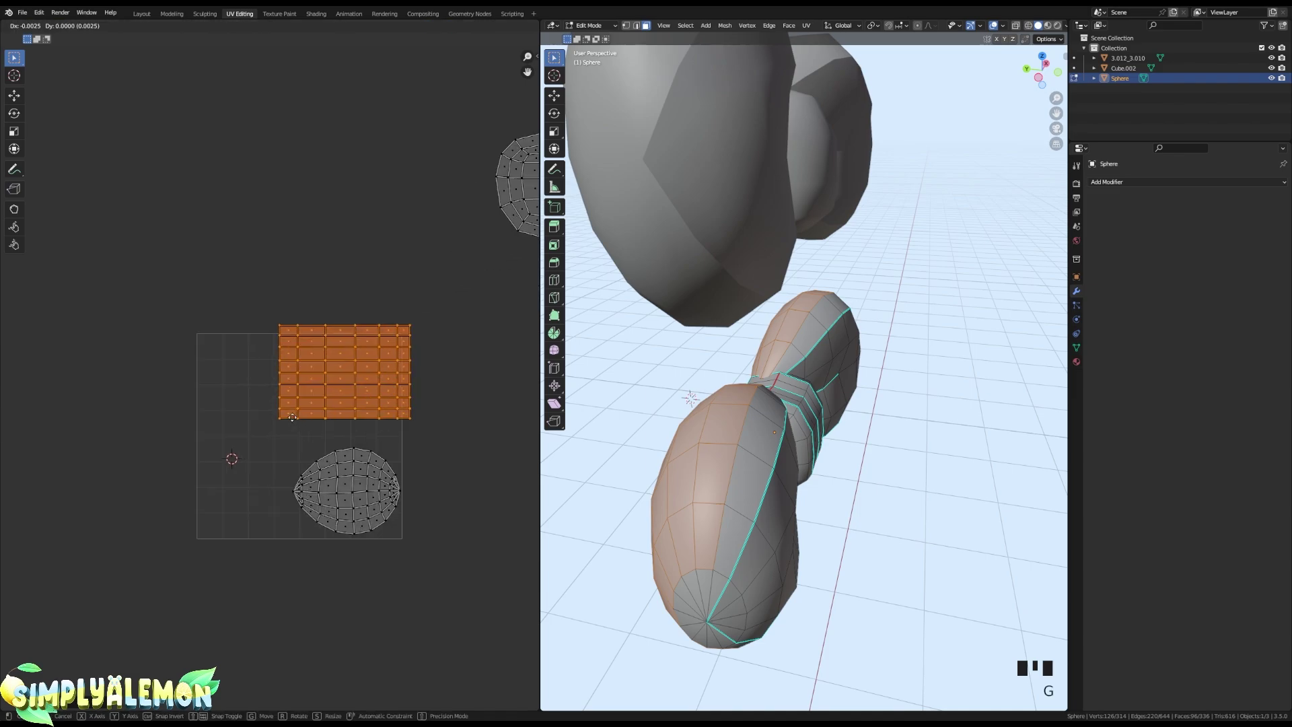
left_click(282, 405)
scroll(282, 405, "up", 3)
key("s")
left_click(391, 389)
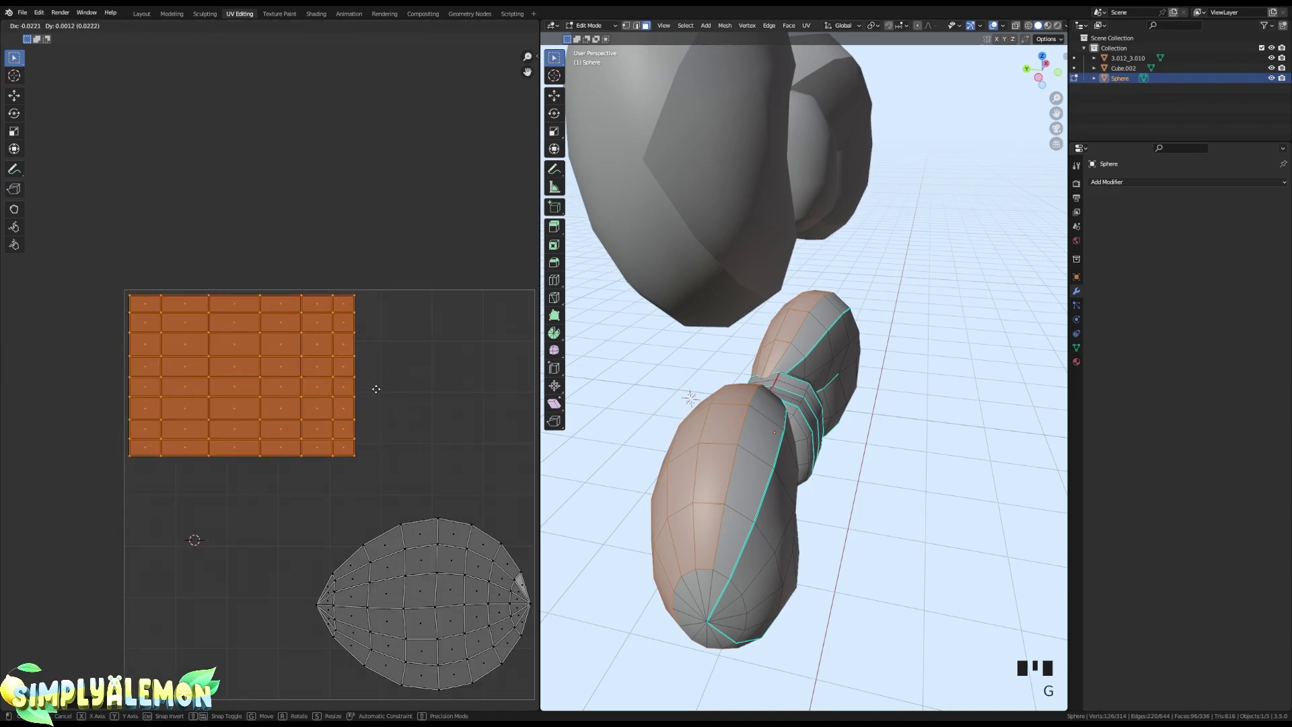
- Select the teardrop-shaped lobe island again and fine-tune its scale and position in the lower-right corner of the UV square
scroll(405, 426, "down", 3)
left_click_drag(267, 422, 412, 517)
scroll(481, 486, "up", 2)
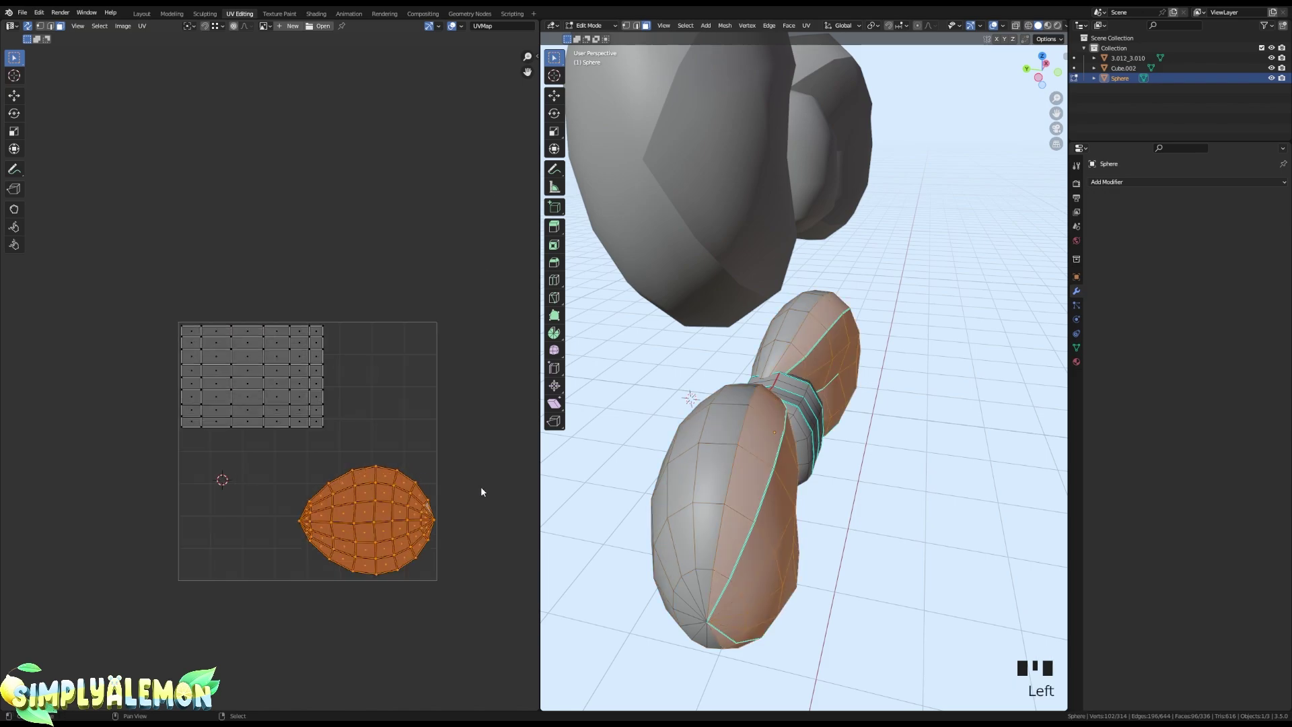
key("s")
left_click(487, 487)
key("g")
left_click(481, 485)
- Select the two fan-shaped lobe tip islands and move them close above the UV square
scroll(480, 489, "down", 7)
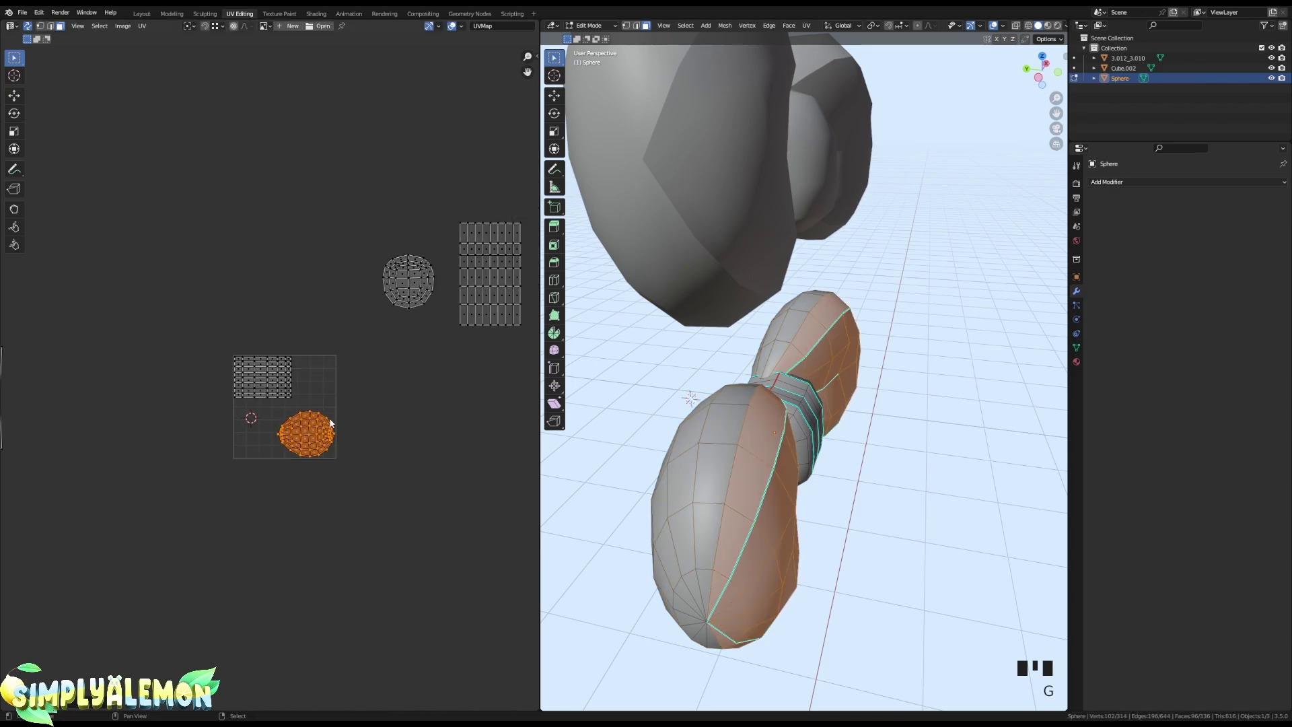
middle_click_drag(211, 373, 308, 386)
right_click(211, 334)
left_click_drag(163, 336, 283, 441)
middle_click_drag(282, 437, 191, 410)
key("g")
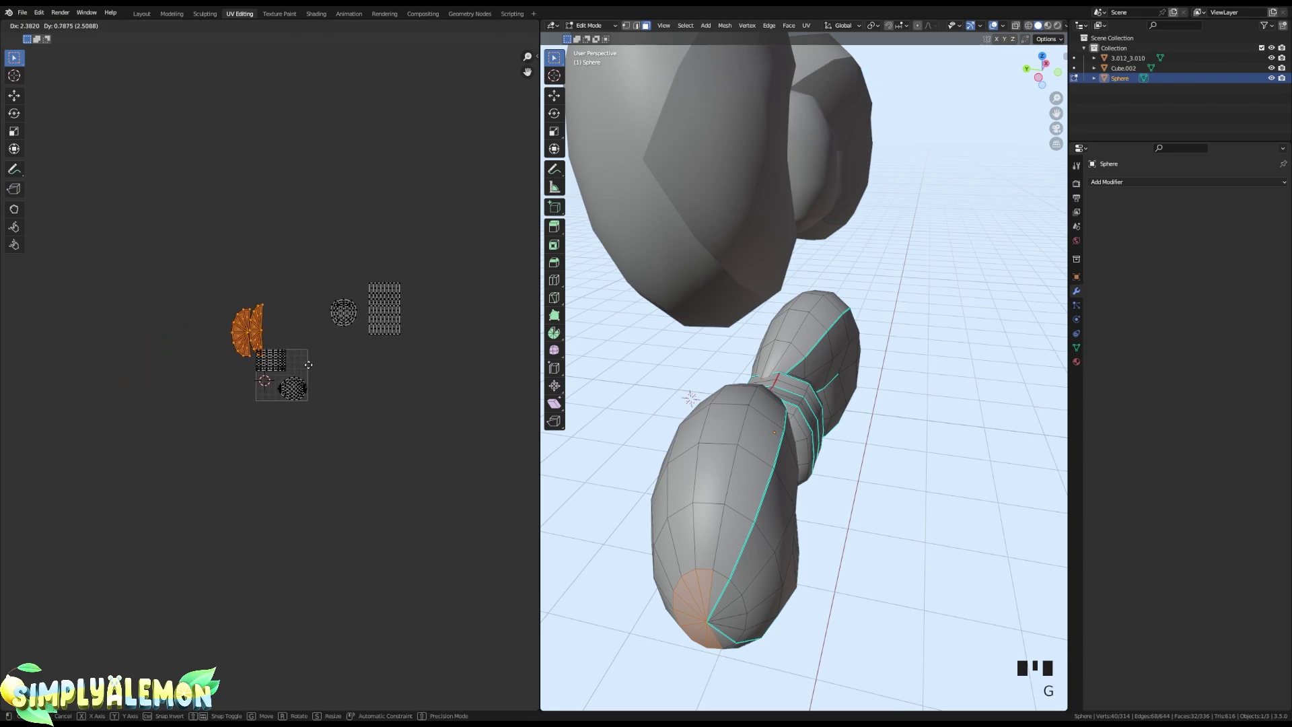
left_click(311, 348)
- Move the straightened band island into the UV square and scale it to fit the lower-left corner beneath the rectangular lobe island
scroll(398, 335, "up", 3)
right_click(467, 147)
left_click_drag(456, 155, 539, 339)
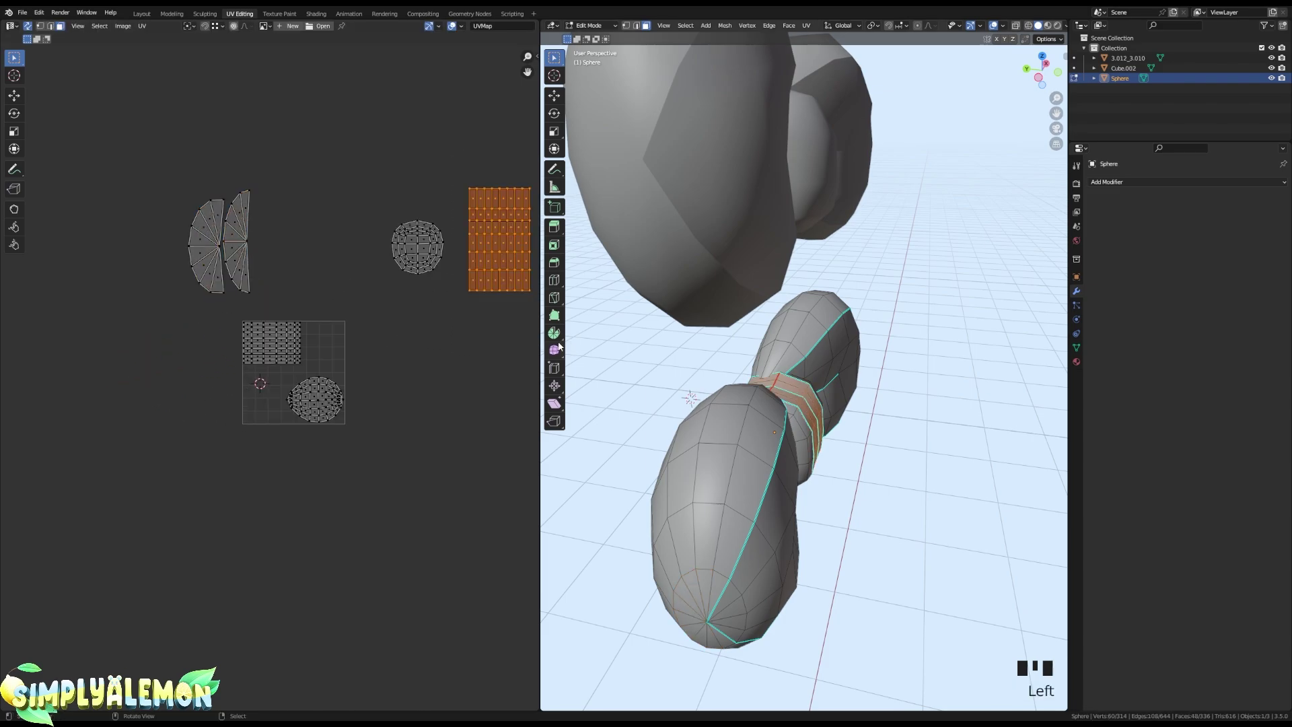
key("g")
left_click(250, 469)
scroll(315, 430, "up", 1)
scroll(315, 431, "up", 5)
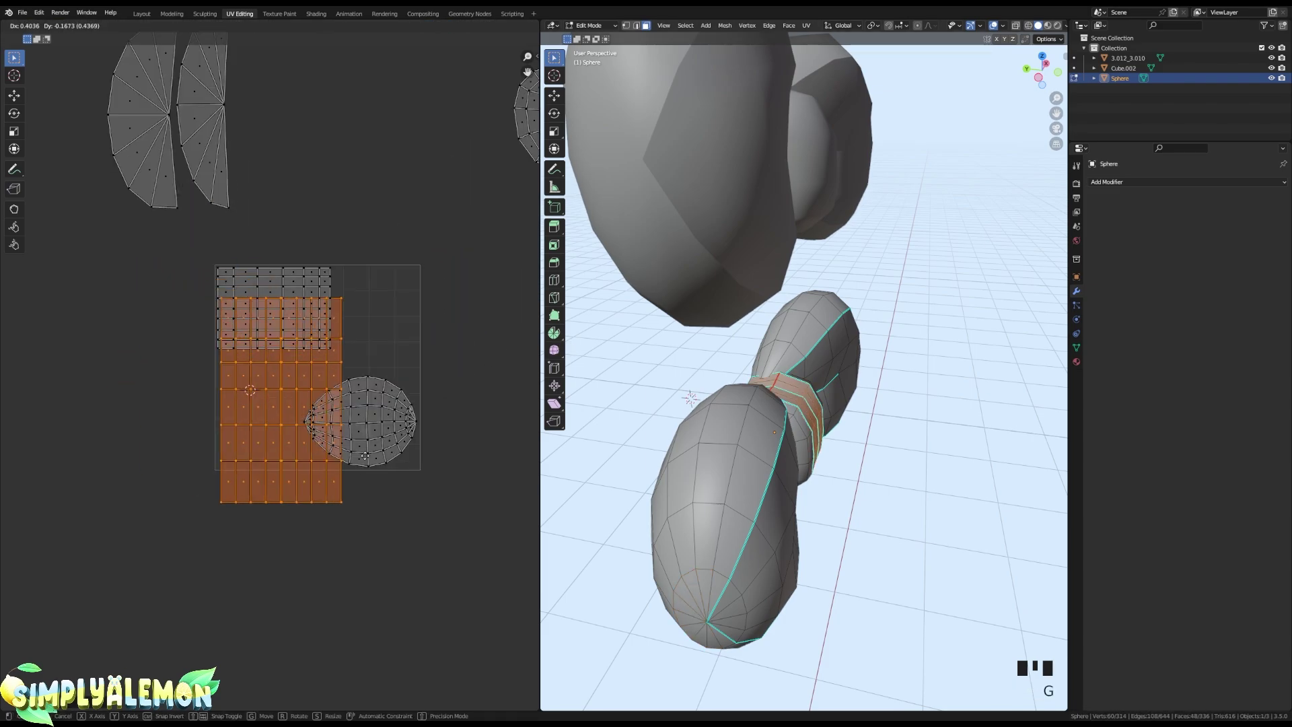
key("s")
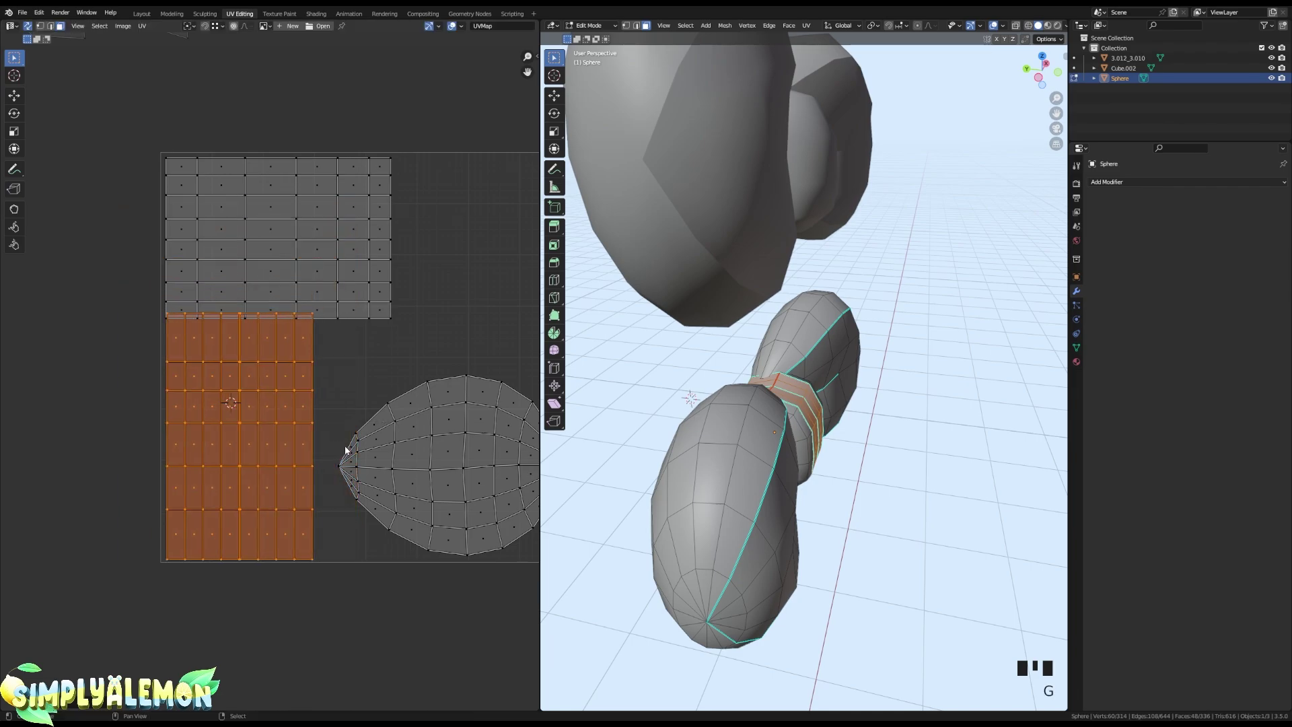
left_click(332, 438)
key("g")
left_click(327, 440)
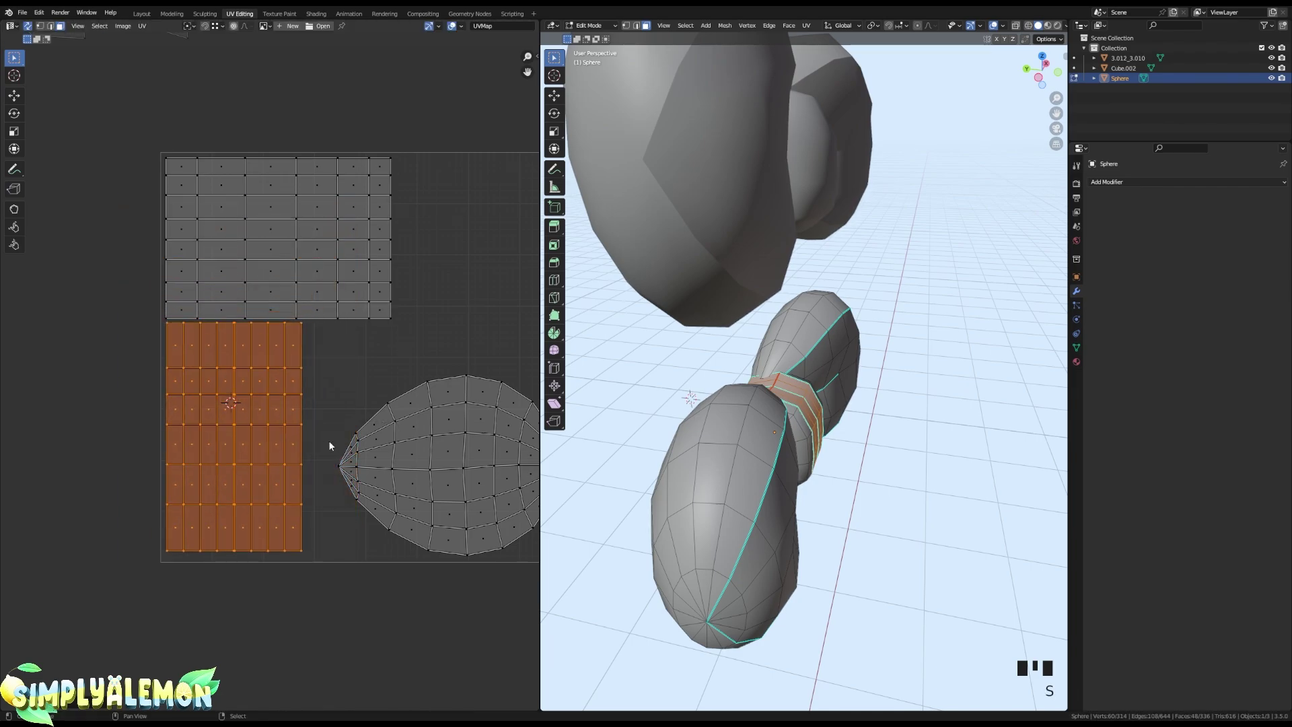
- Move the round knot island into the UV square and scale it to fit the upper-right corner above the teardrop-shaped island
scroll(328, 439, "down", 8)
right_click(343, 436)
left_click_drag(336, 209, 441, 311)
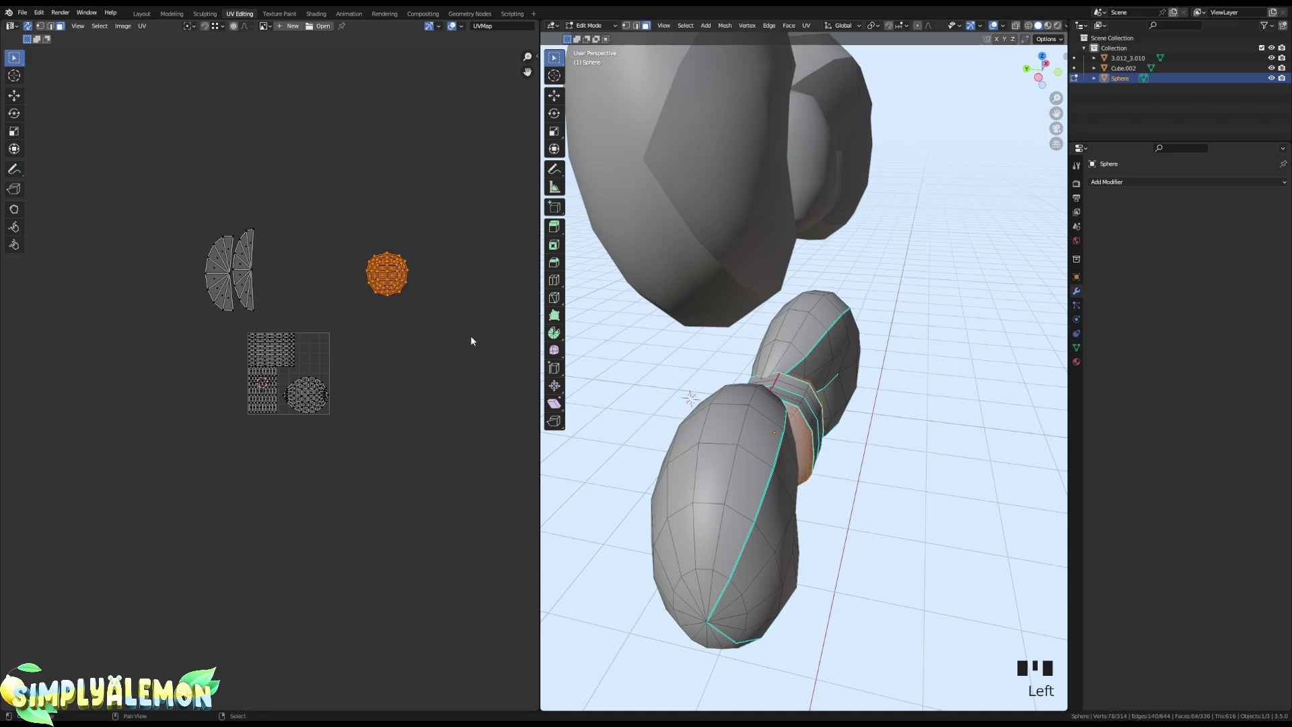
key("g")
left_click(393, 411)
scroll(428, 365, "up", 3)
scroll(428, 365, "up", 3)
middle_click_drag(360, 332, 430, 421)
key("s")
left_click(412, 404)
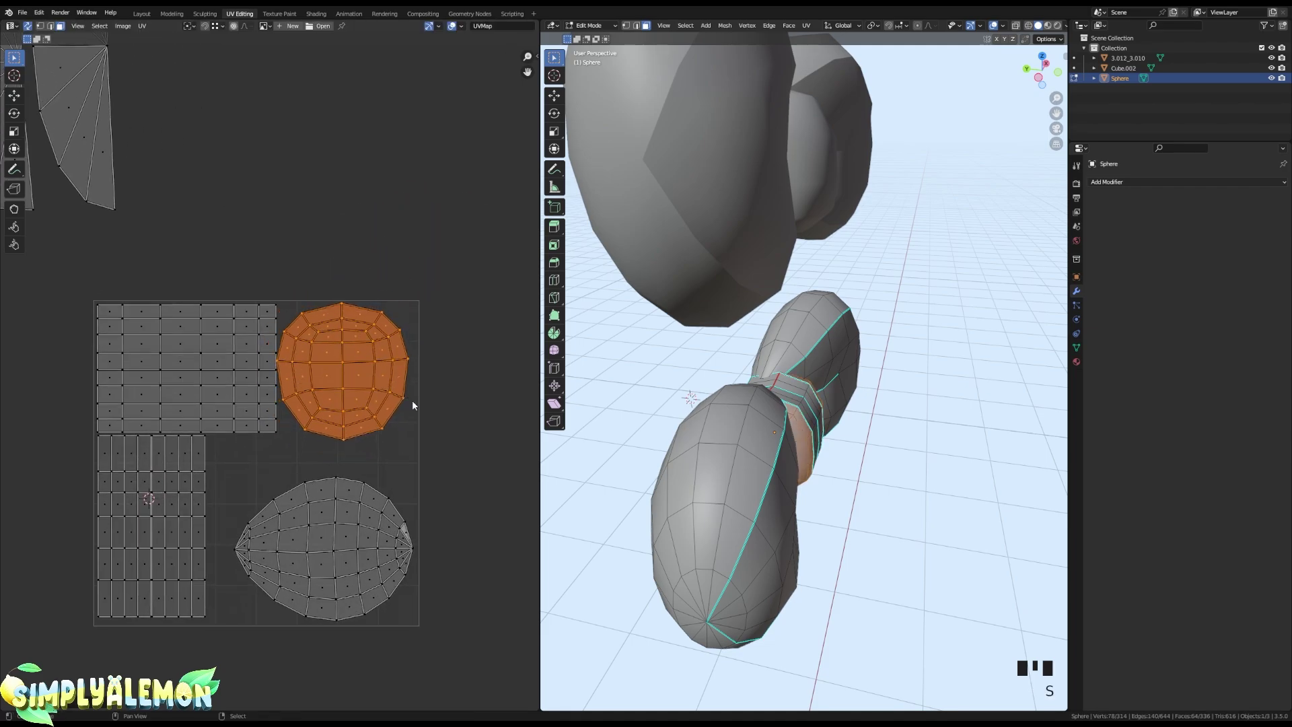
- Shift the round knot island against the right edge of the UV square and select the whole teardrop-shaped lobe island
key("g")
left_click(423, 402)
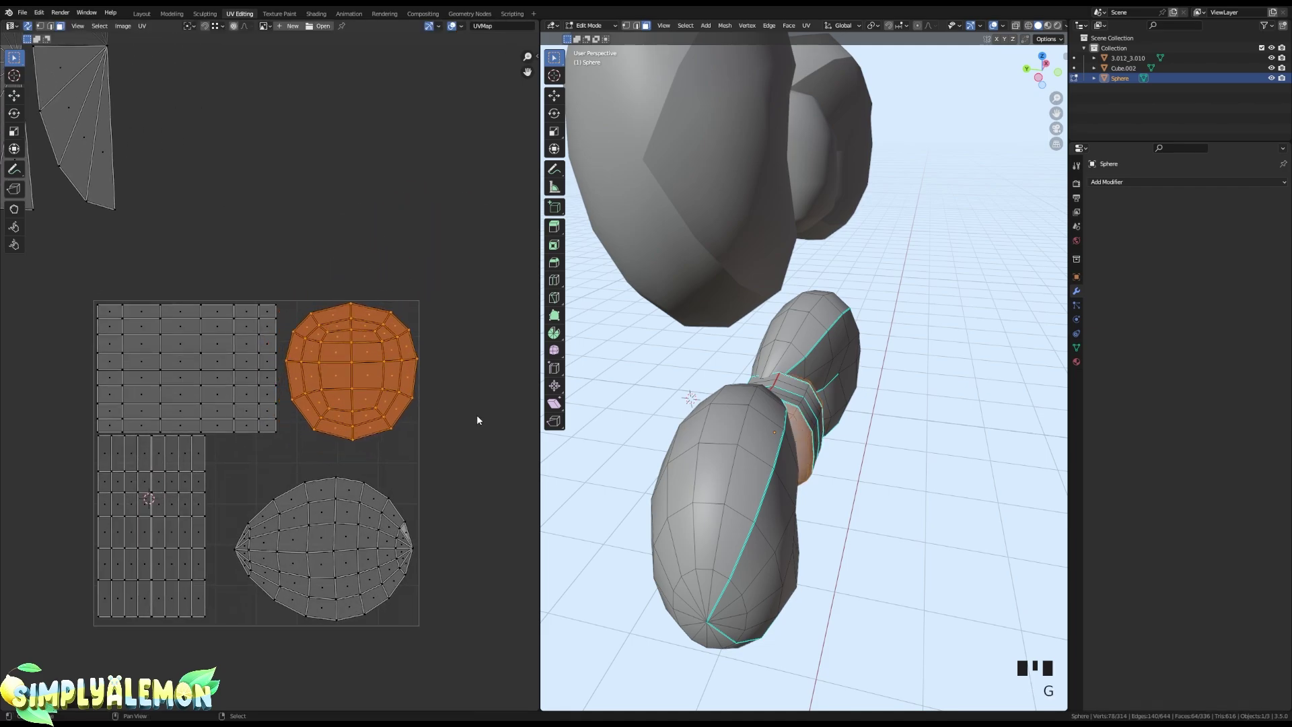
left_click(265, 470)
left_click_drag(217, 462, 468, 575)
- Try rotating the teardrop-shaped lobe island by 90 degrees and undo the rotation
type("r")
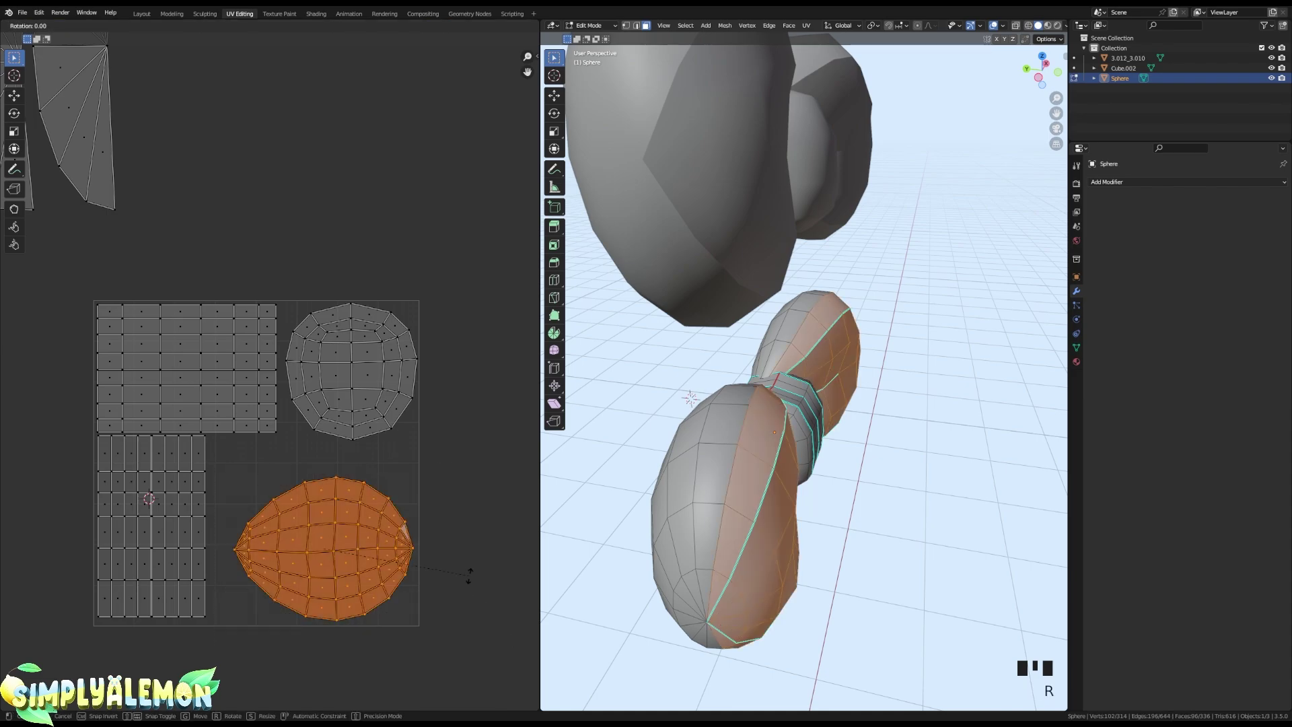
type("90")
key("Return")
key("ctrl+z")
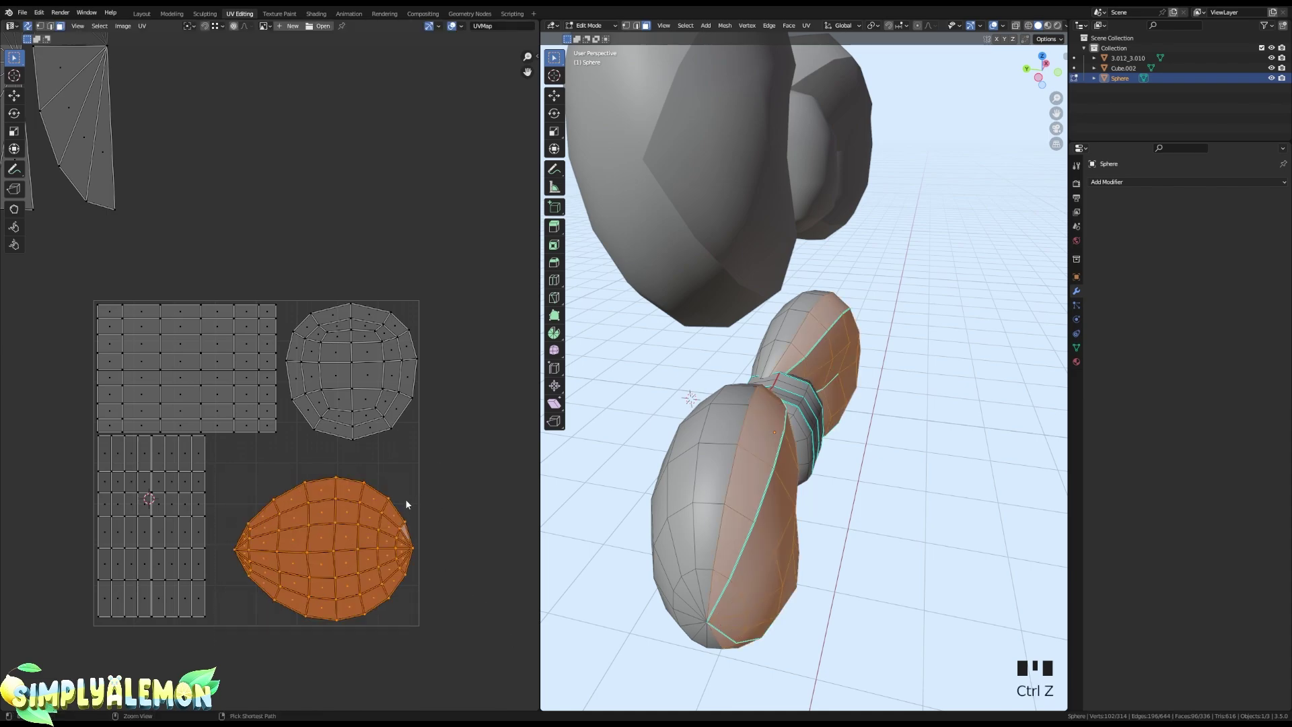
- Scale up the teardrop-shaped lobe island slightly to fill the lower-right corner of the UV square
key("s")
left_click(486, 506)
- Select the narrower fan-shaped lobe tip island, move it onto the UV square and rotate it 90 degrees
scroll(374, 296, "down", 5)
right_click(283, 277)
scroll(273, 275, "up", 2)
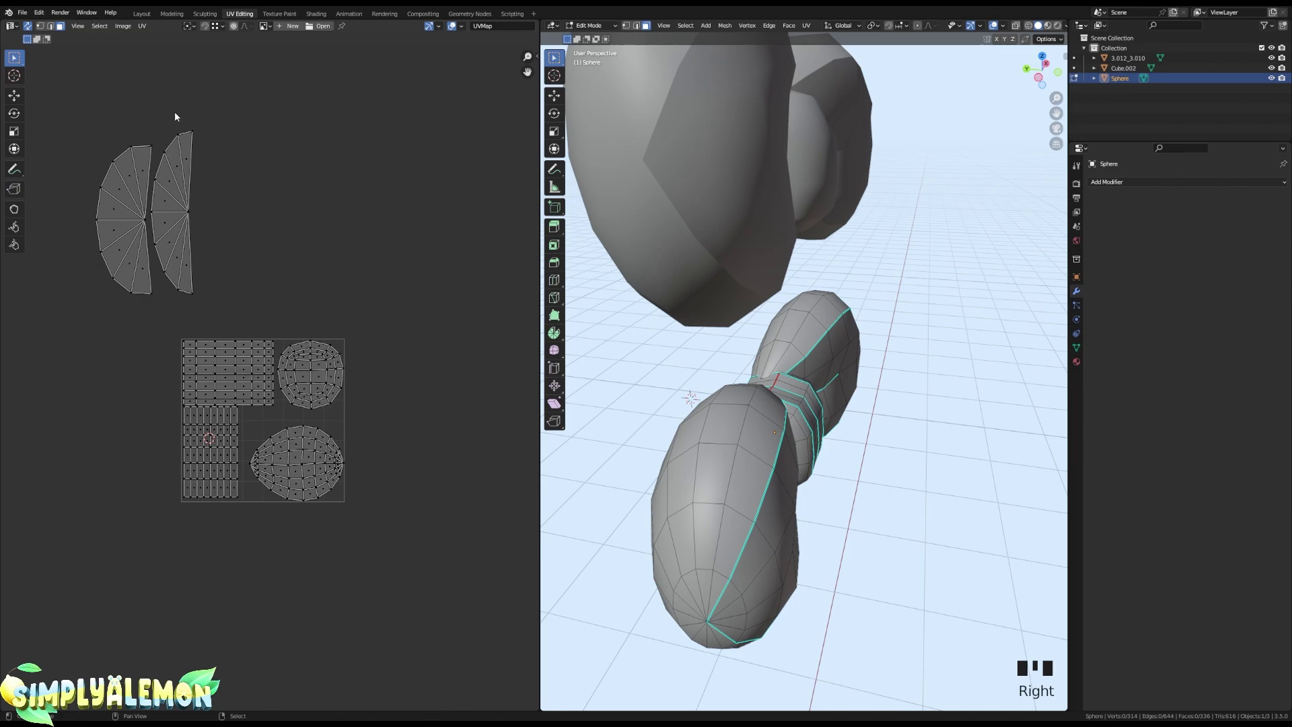
left_click_drag(175, 116, 231, 211)
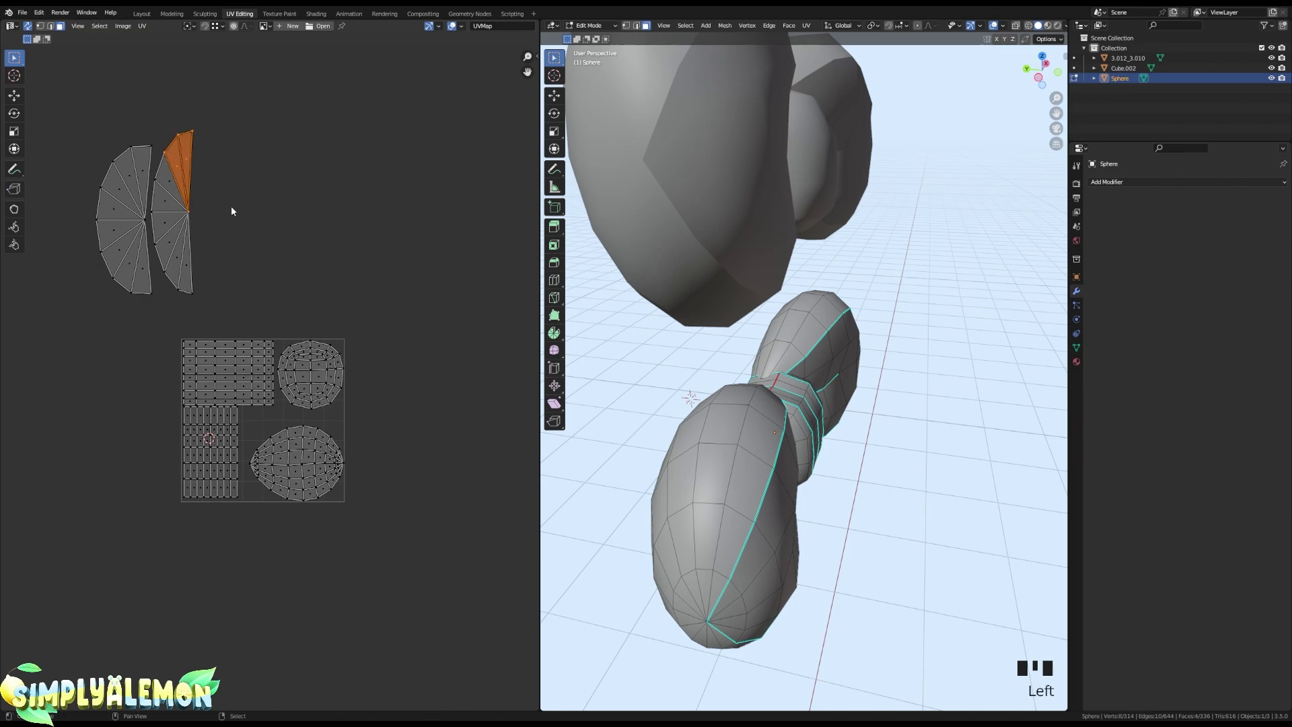
key("ctrl+l")
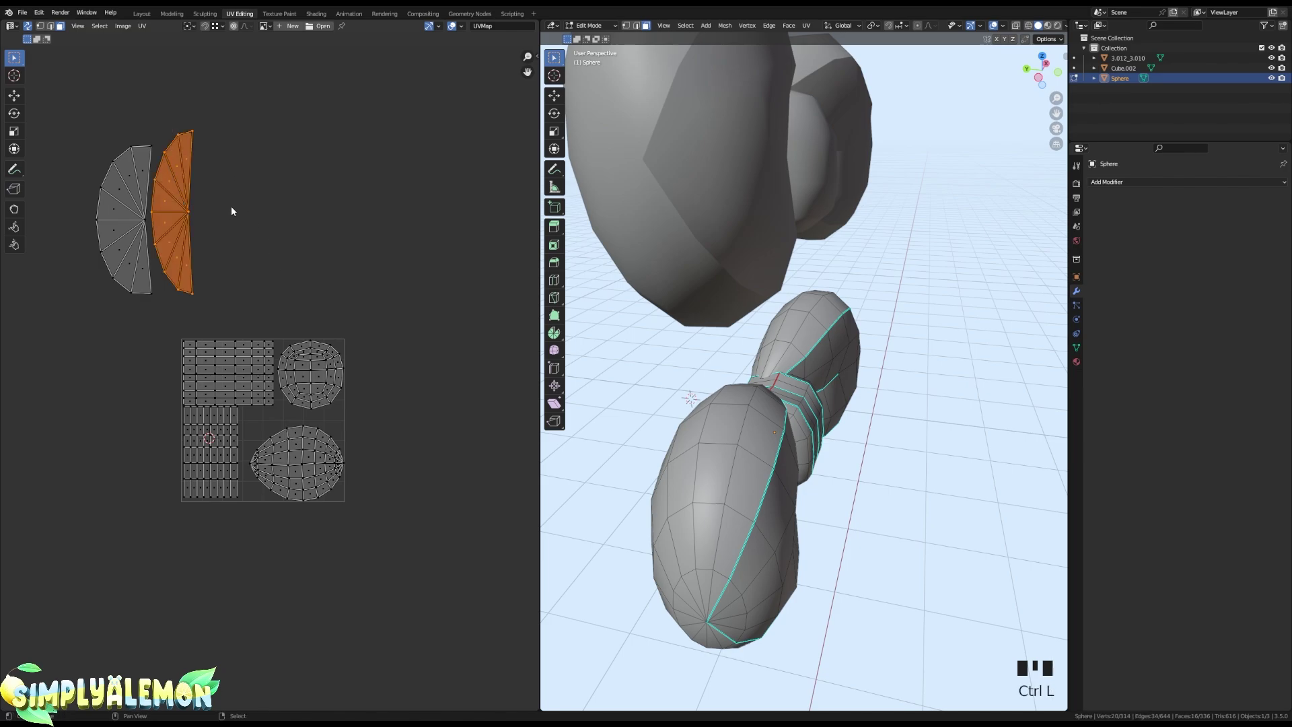
key("g")
type("r")
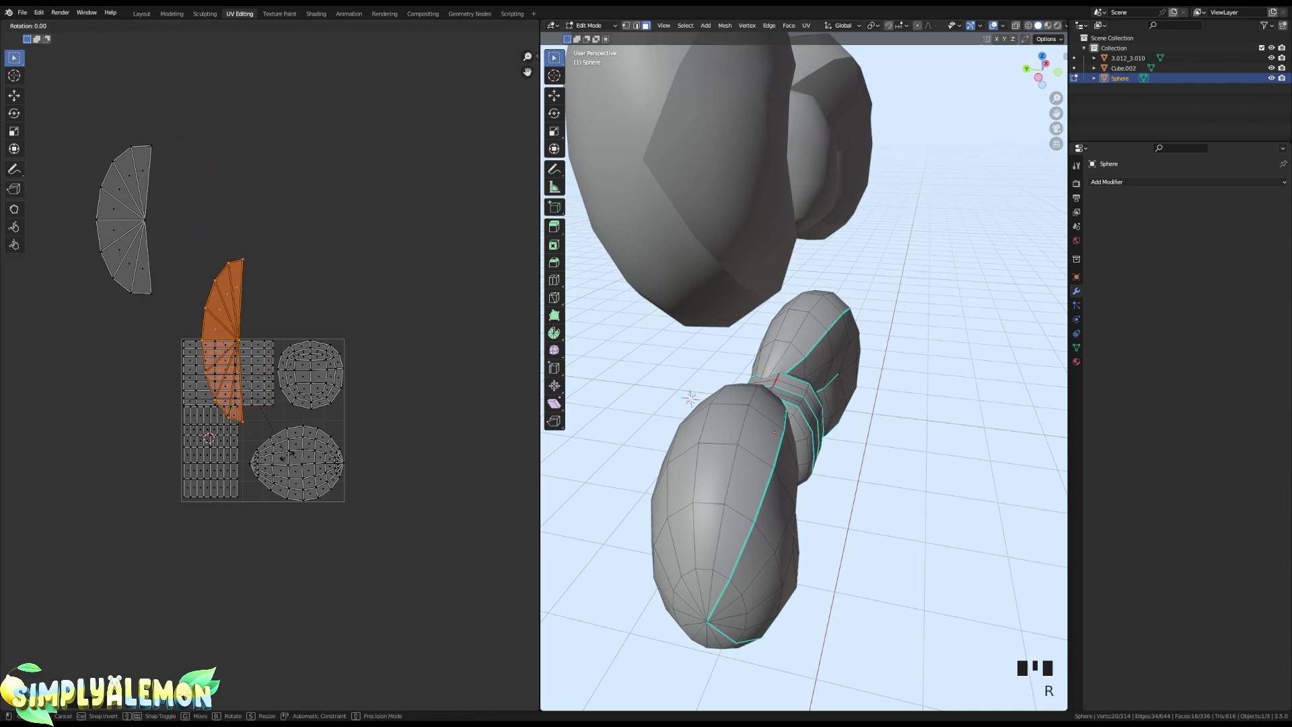
type("90")
left_click(288, 460)
- Scale down the rotated fan-shaped island and fit it into the gap between the round knot island and the teardrop-shaped island
scroll(288, 460, "up", 3)
key("g")
left_click(495, 498)
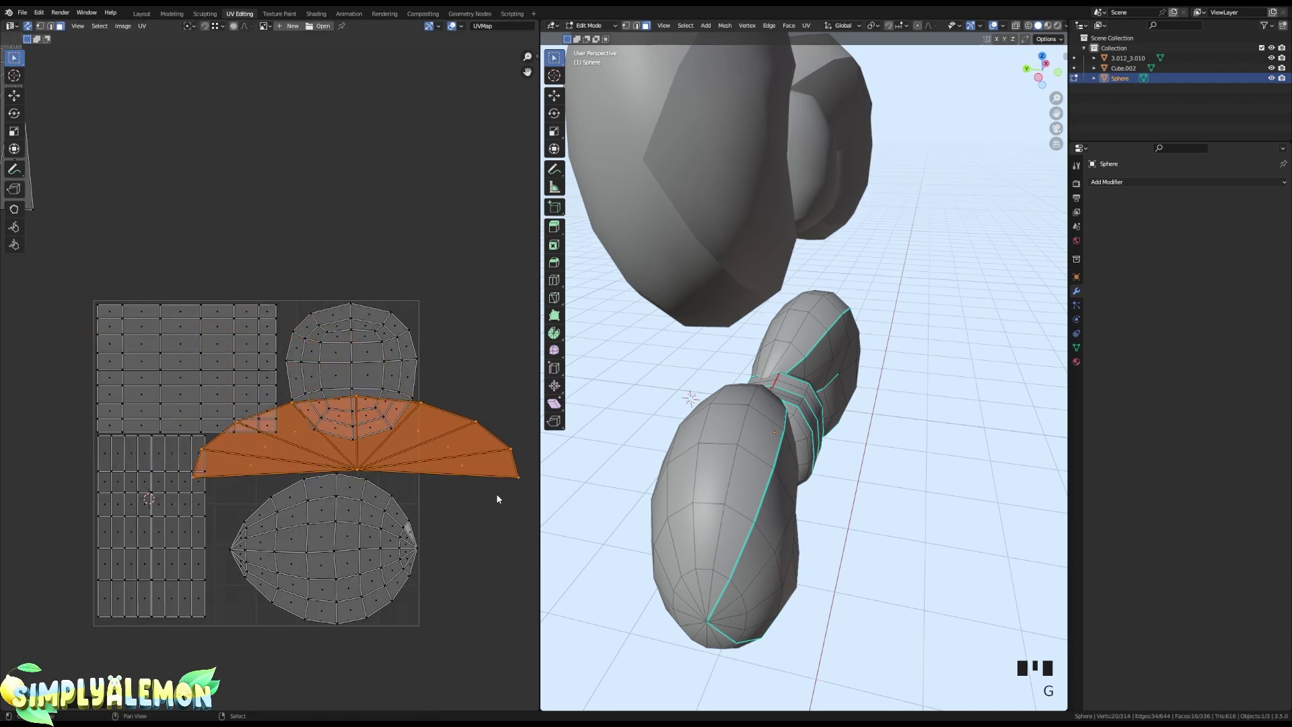
key("s")
key("g")
key("g")
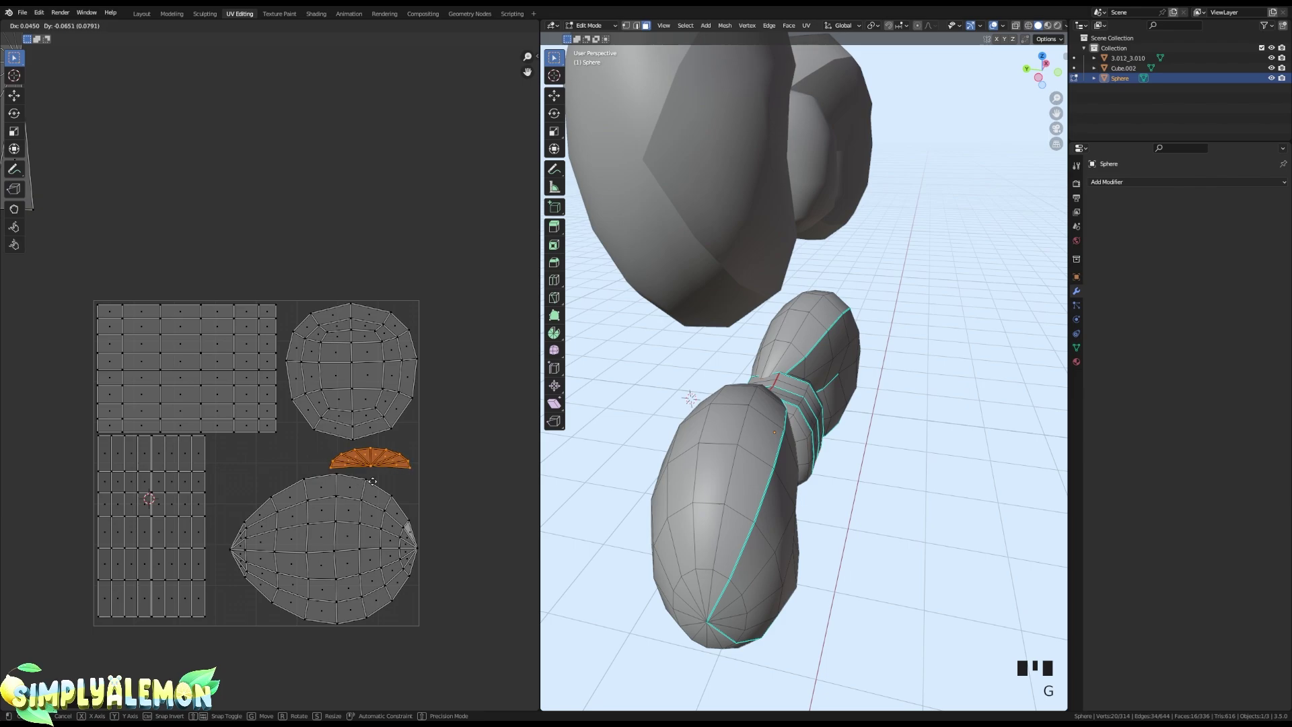
left_click(395, 458)
- Select the remaining fan-shaped lobe tip island, move it onto the UV square and scale it down
scroll(438, 444, "down", 3)
left_click_drag(62, 88, 233, 351)
key("g")
left_click(296, 432)
scroll(296, 432, "up", 3)
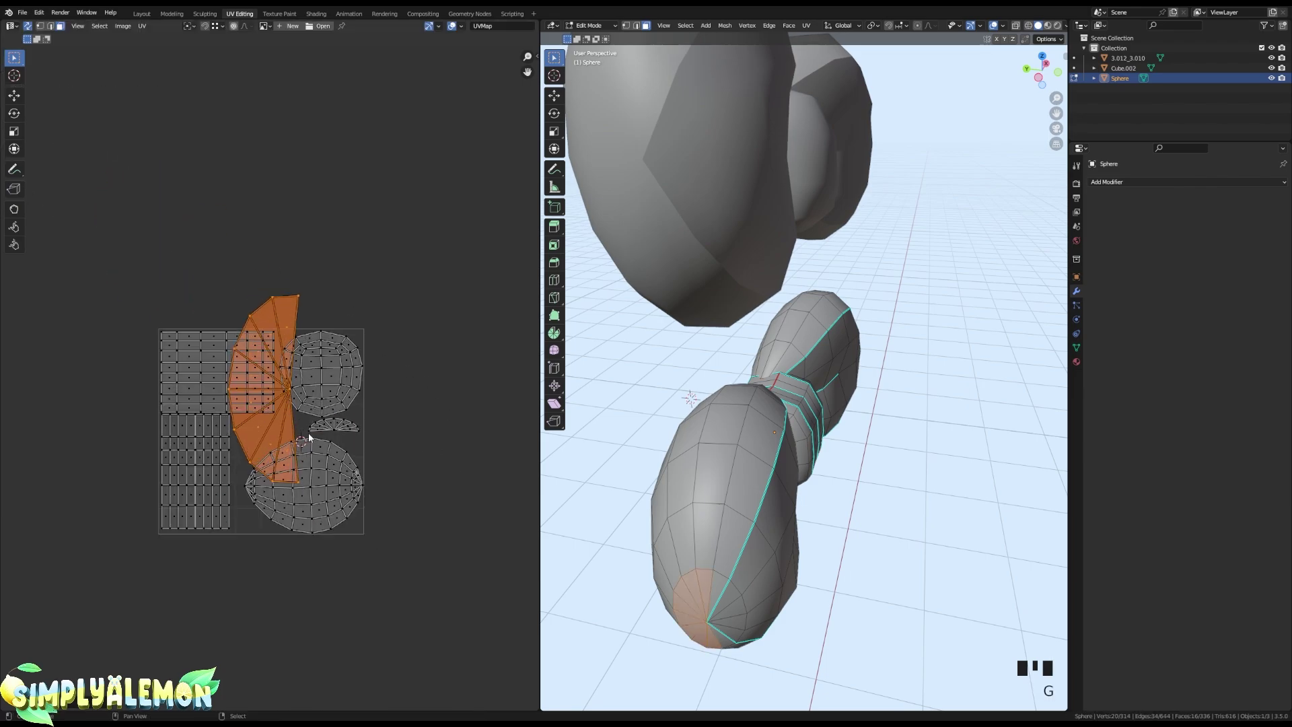
key("s")
left_click(281, 458)
- Fit the upright fan-shaped island into the gap beside the band island, beneath the rectangular lobe island, and fine-tune its scale
scroll(281, 458, "up", 2)
scroll(282, 458, "up", 1)
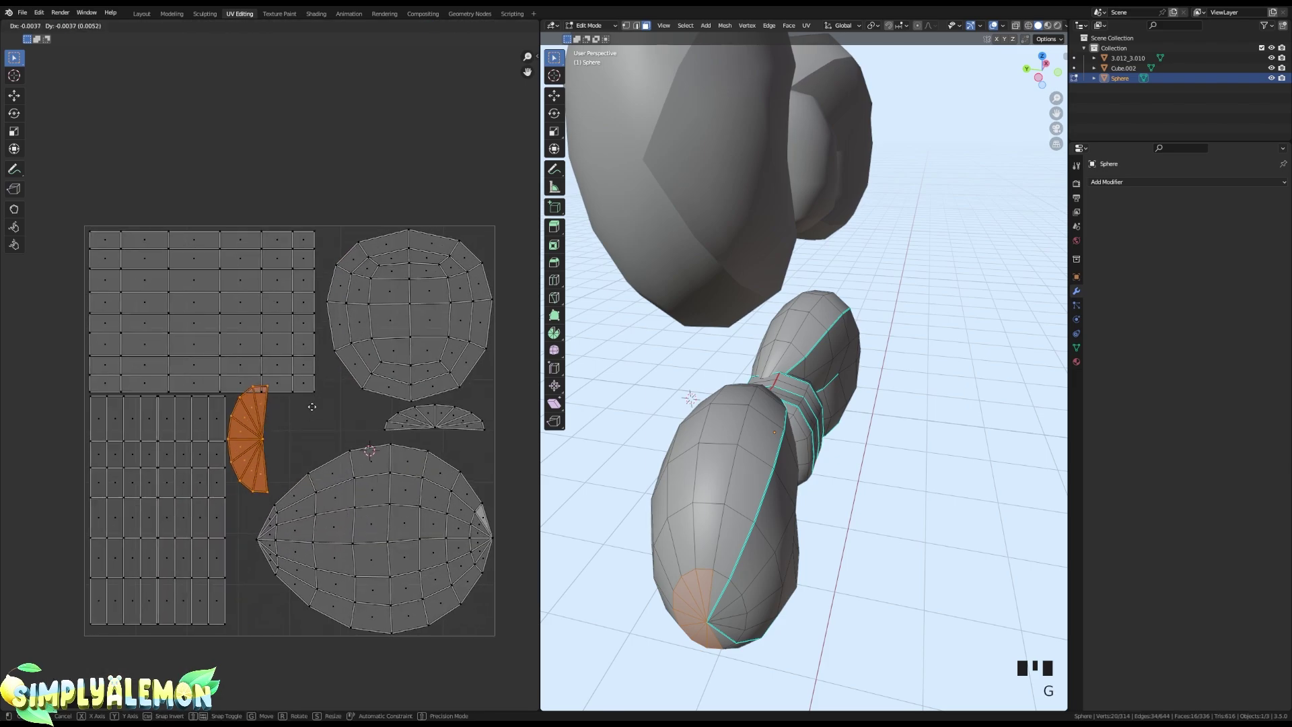
key("g")
left_click(330, 420)
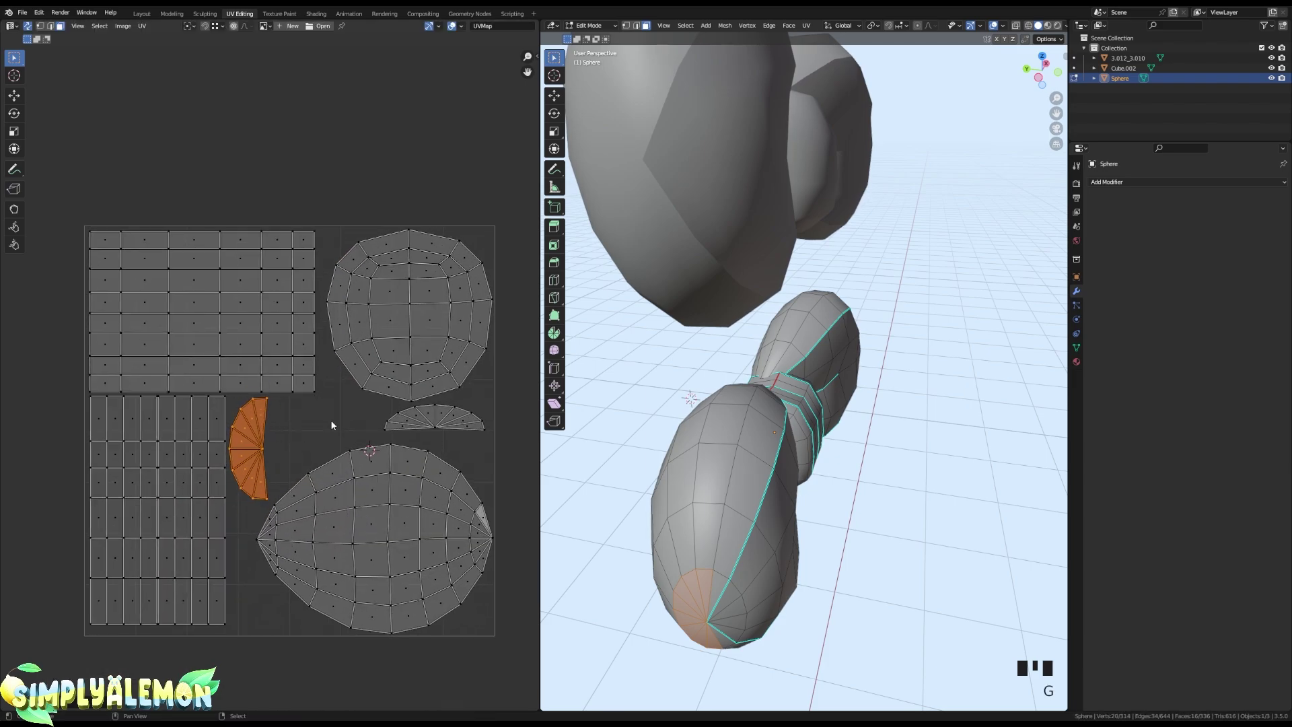
key("s")
left_click(330, 418)
- Finish the UV layout and return to the Layout workspace
scroll(331, 417, "down", 5)
scroll(386, 327, "up", 2)
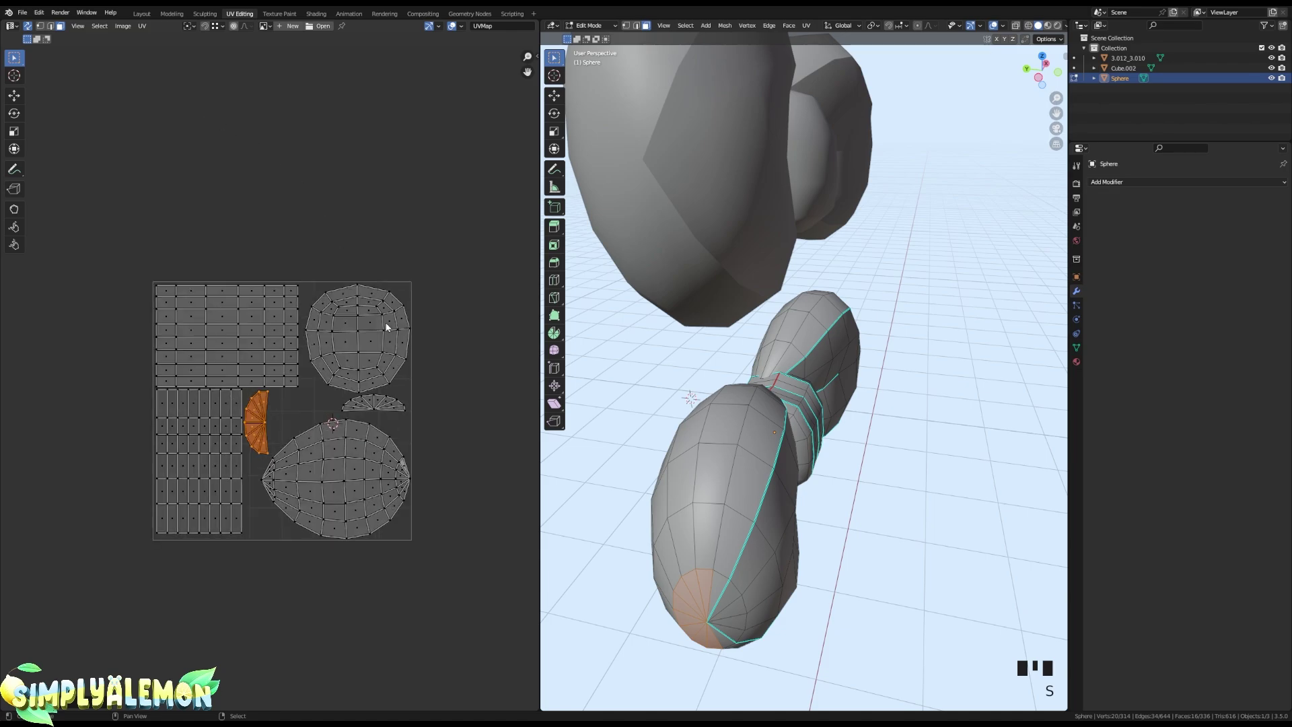
scroll(865, 389, "down", 2)
middle_click_drag(865, 388, 728, 363)
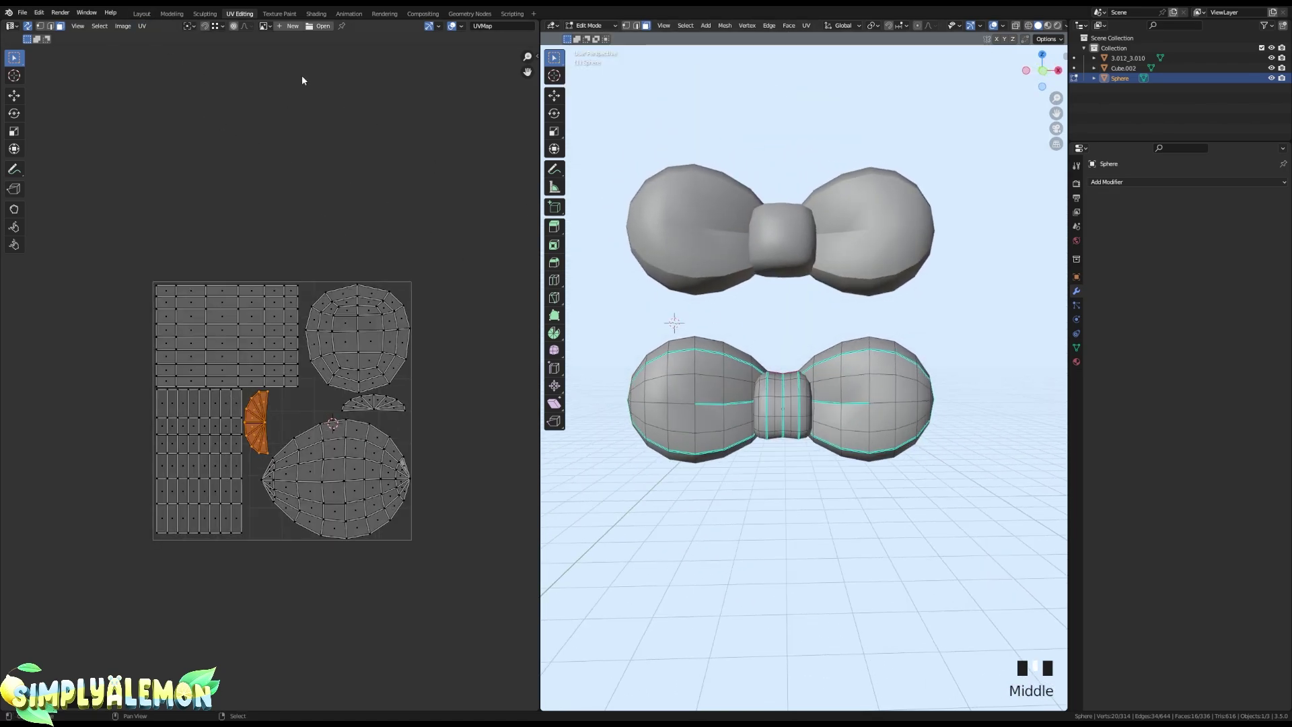
left_click(142, 14)
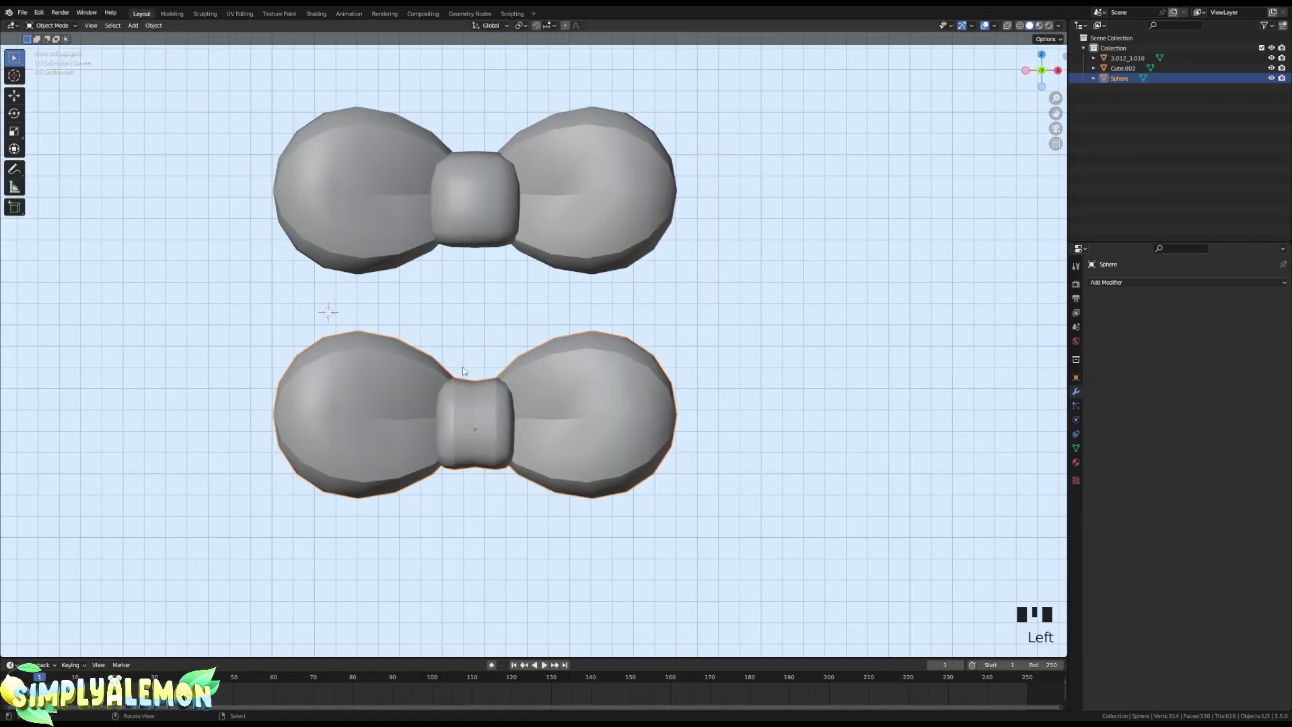